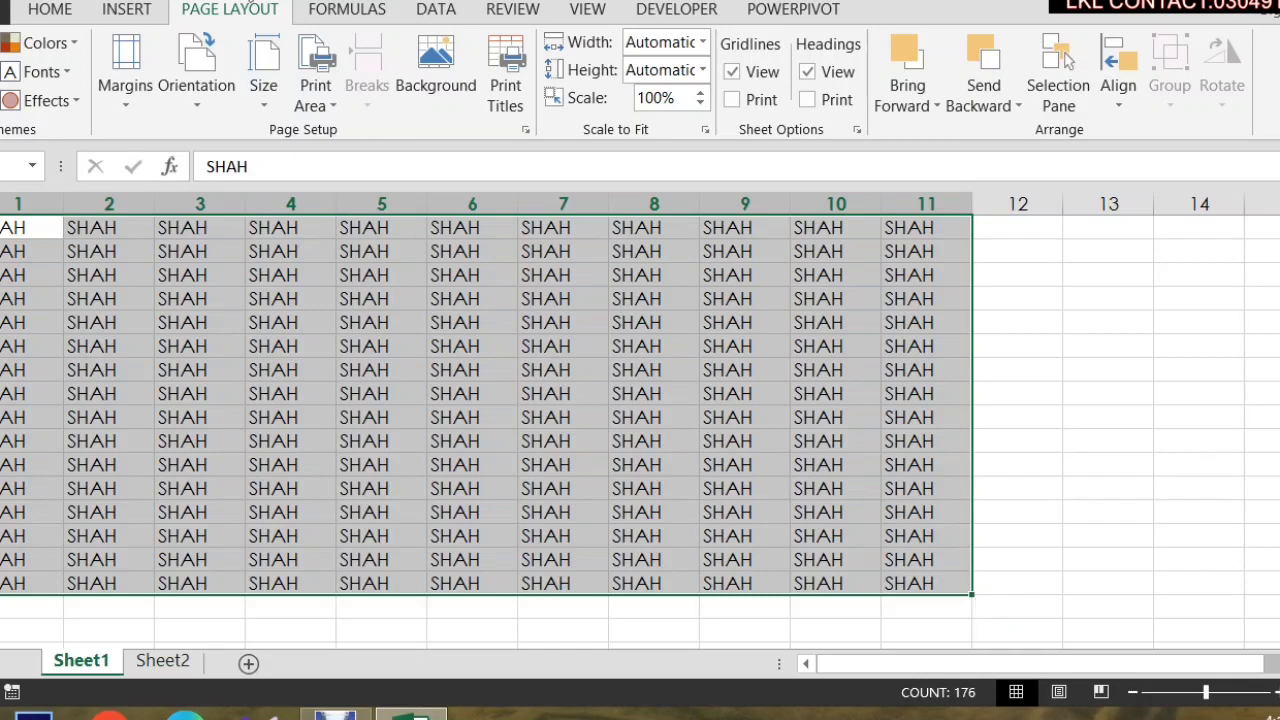
Try the Orange Red theme colors on the workbook and replace them with the Paper color set.
{"action": "left_click", "coordinate": [2, 85]}
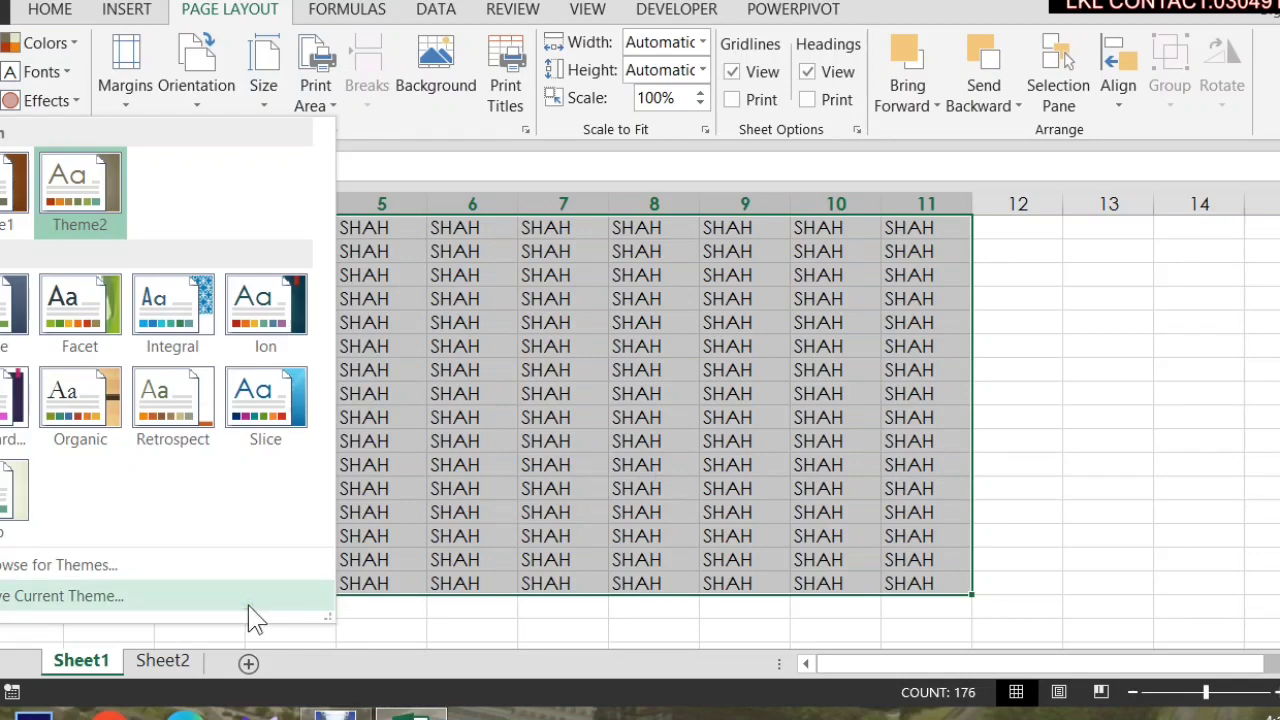
{"action": "left_click", "coordinate": [40, 43]}
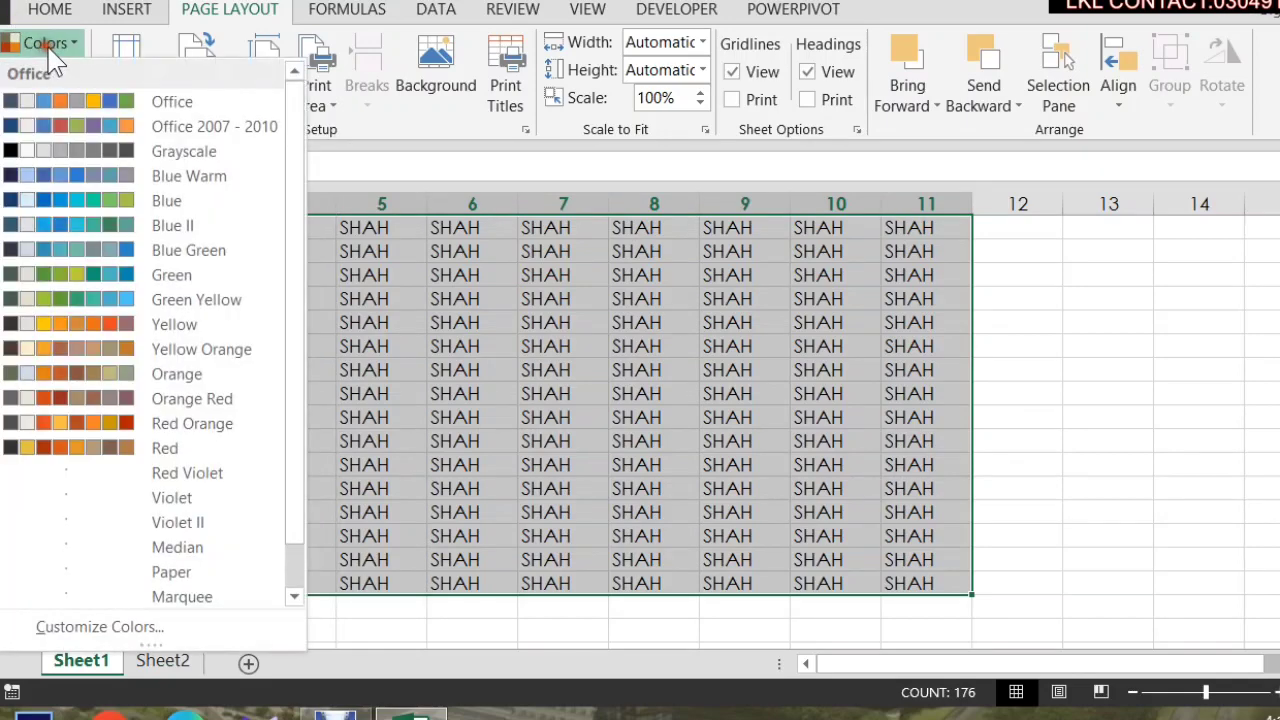
{"action": "left_click", "coordinate": [106, 408]}
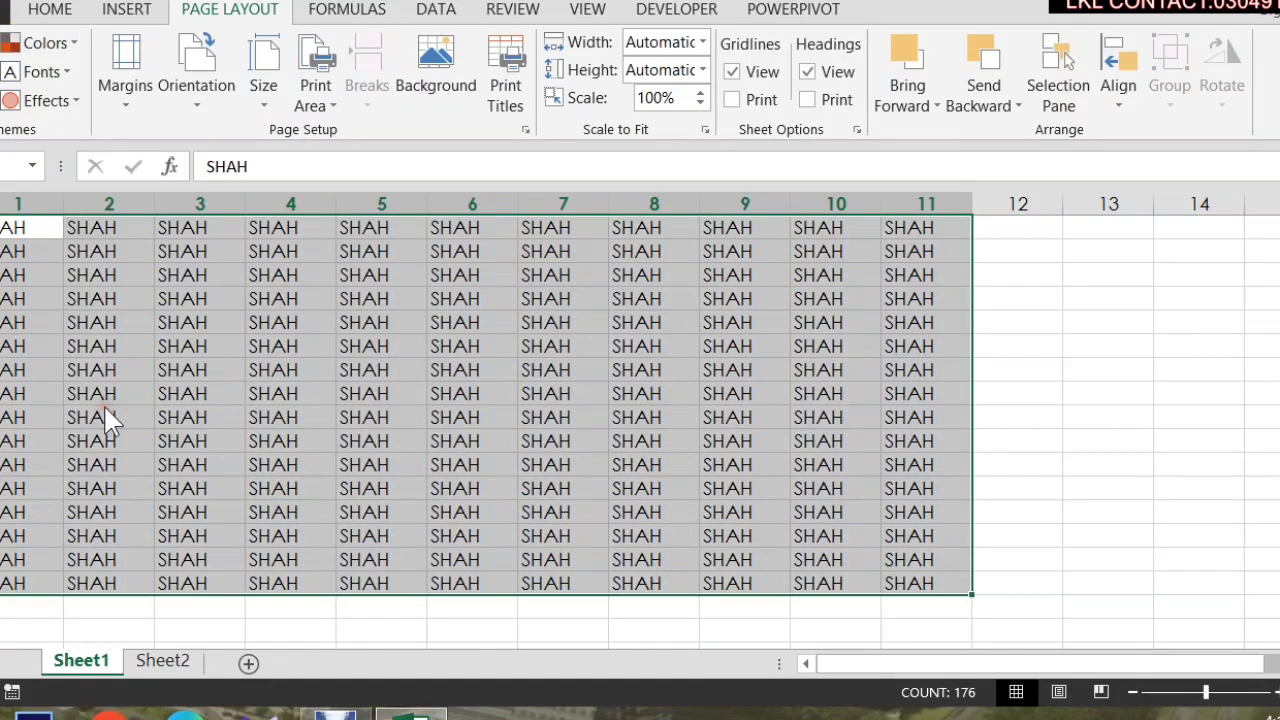
{"action": "left_click", "coordinate": [78, 45]}
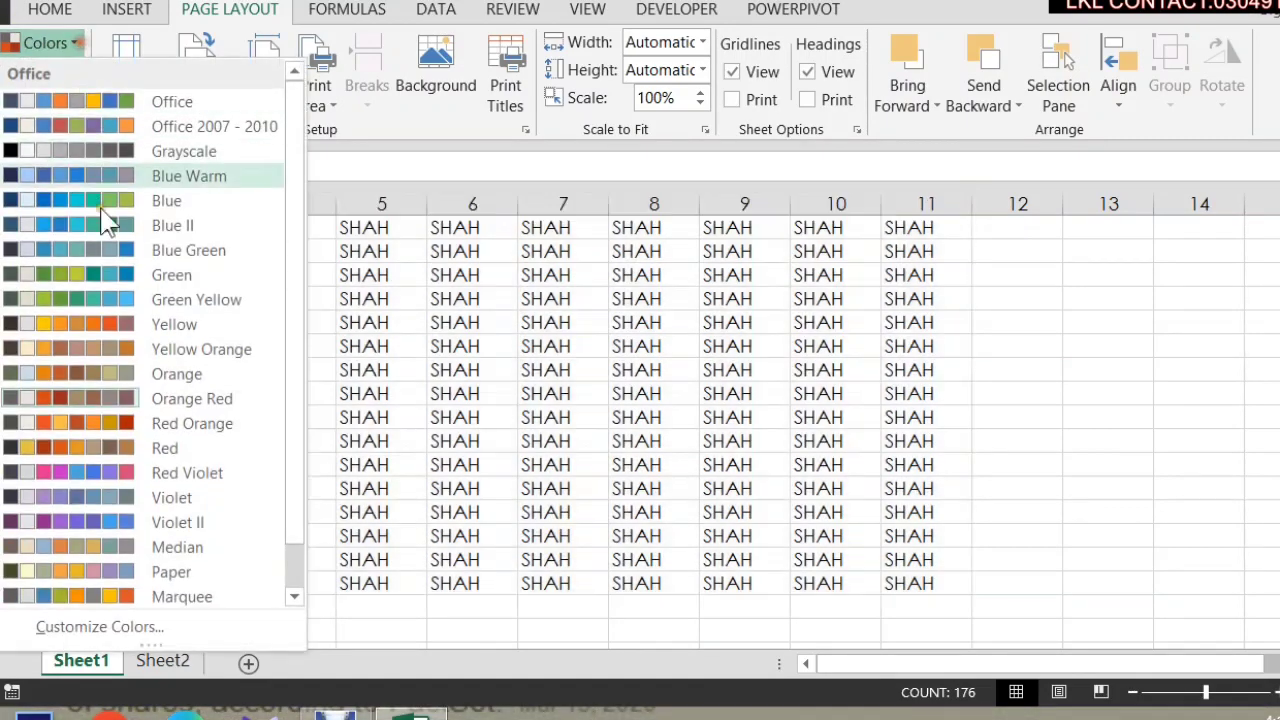
{"action": "left_click", "coordinate": [60, 572]}
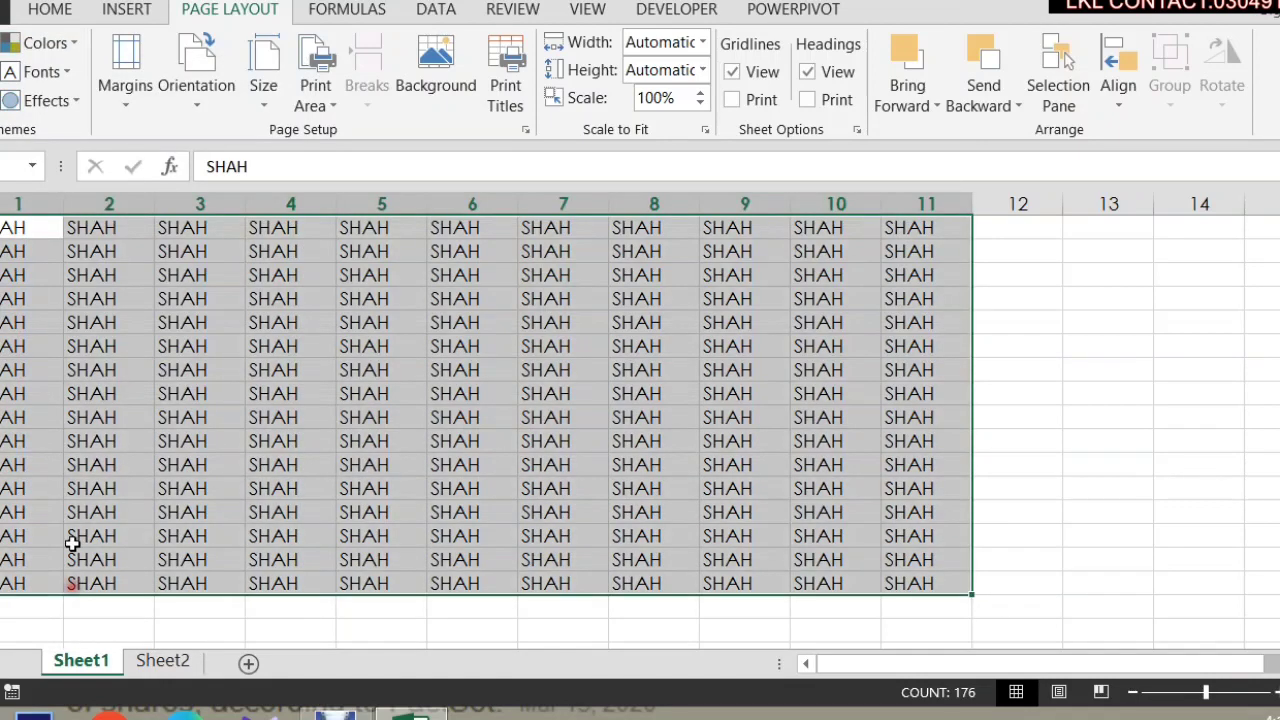
Set the workbook's theme fonts to Arial and the theme effects to Glossy.
{"action": "left_click", "coordinate": [40, 72]}
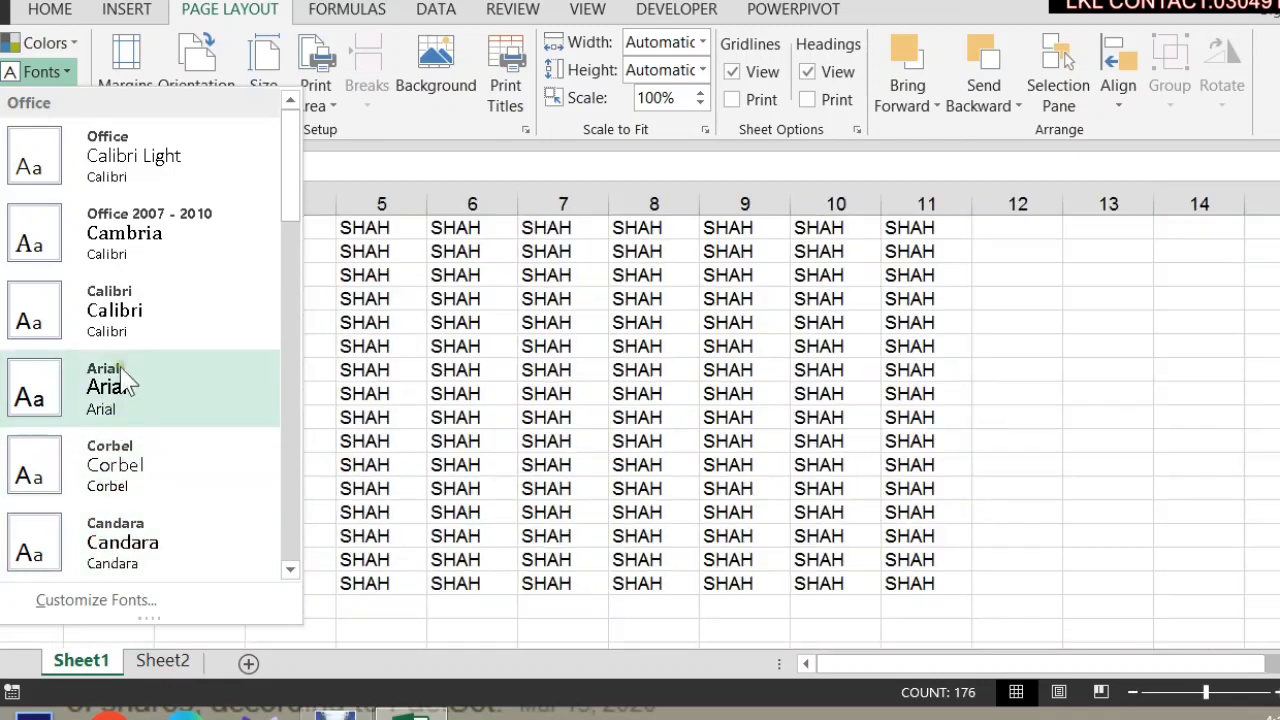
{"action": "left_click", "coordinate": [124, 366]}
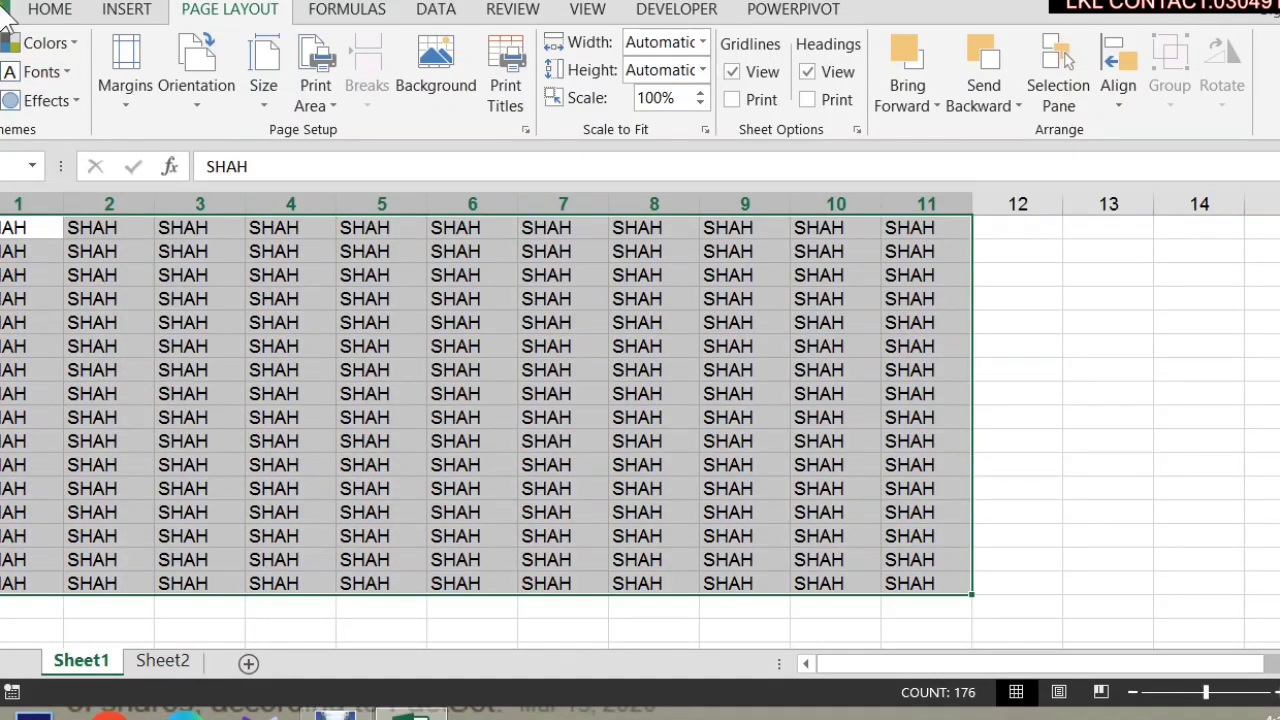
{"action": "left_click", "coordinate": [45, 100]}
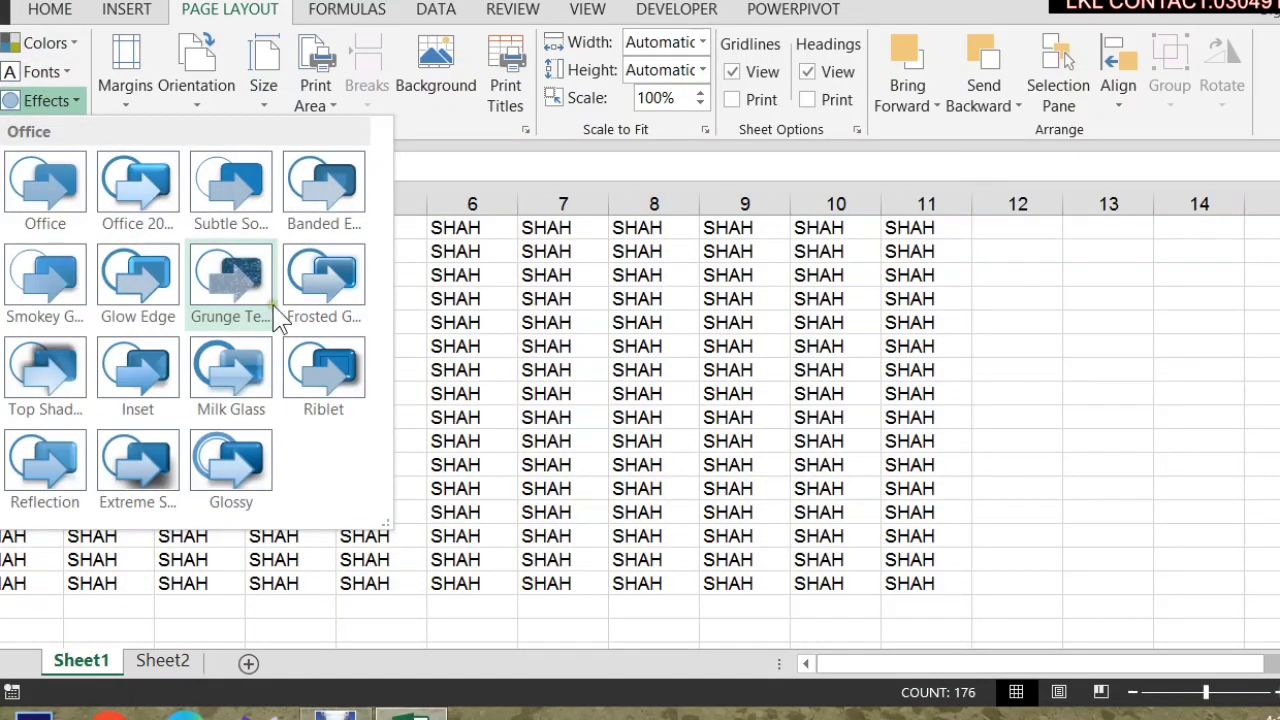
{"action": "left_click", "coordinate": [200, 457]}
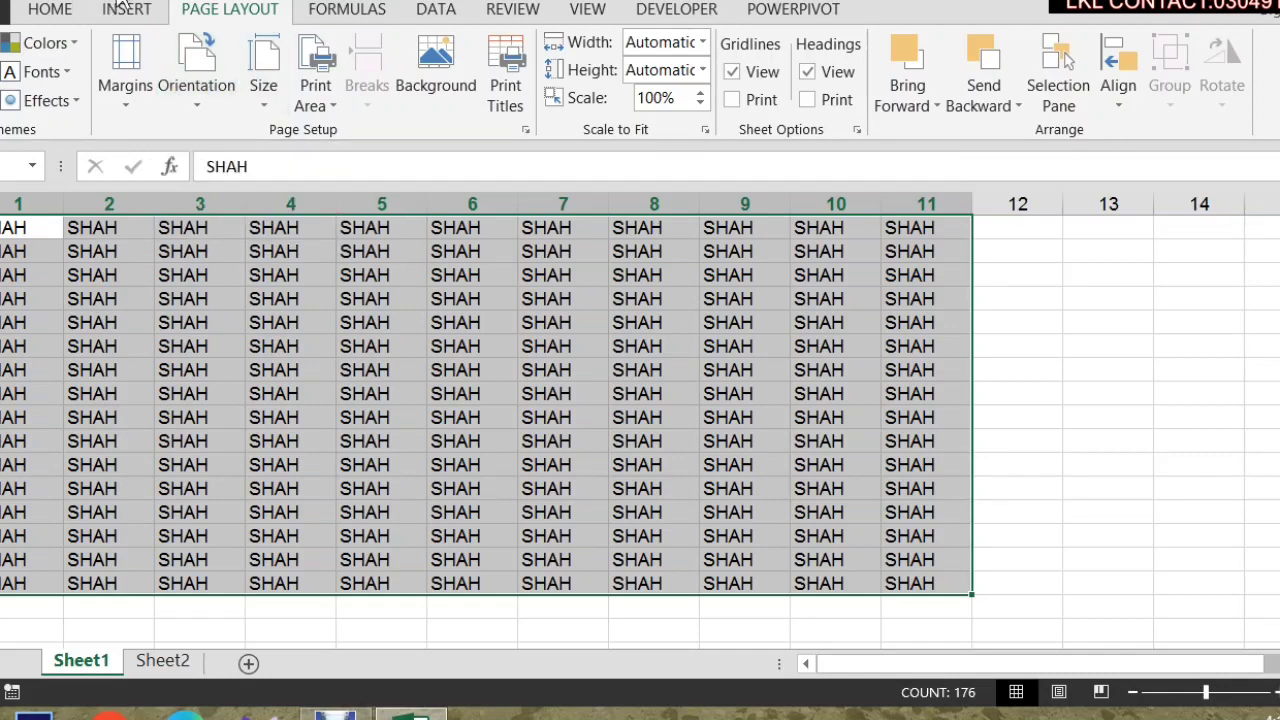
Open the print preview and look through the available paper sizes without choosing another one.
{"action": "key", "text": "ctrl+p"}
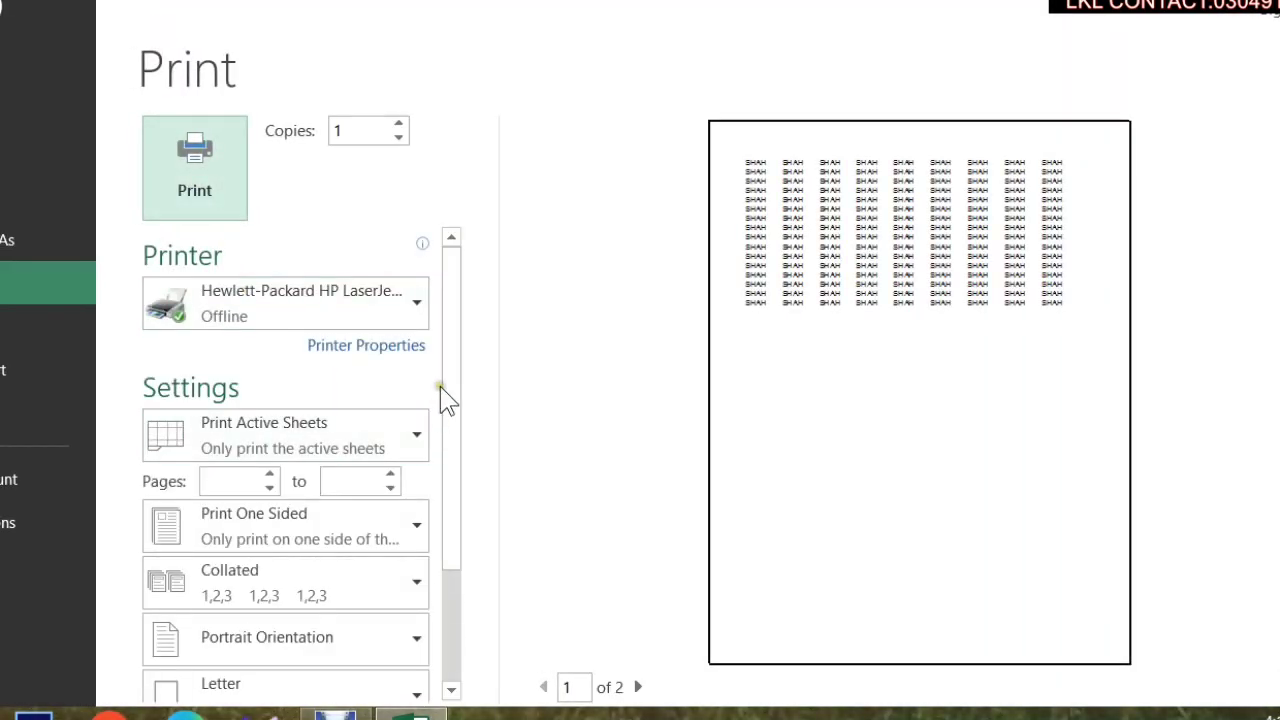
{"action": "left_click_drag", "start_coordinate": [447, 398], "coordinate": [436, 545]}
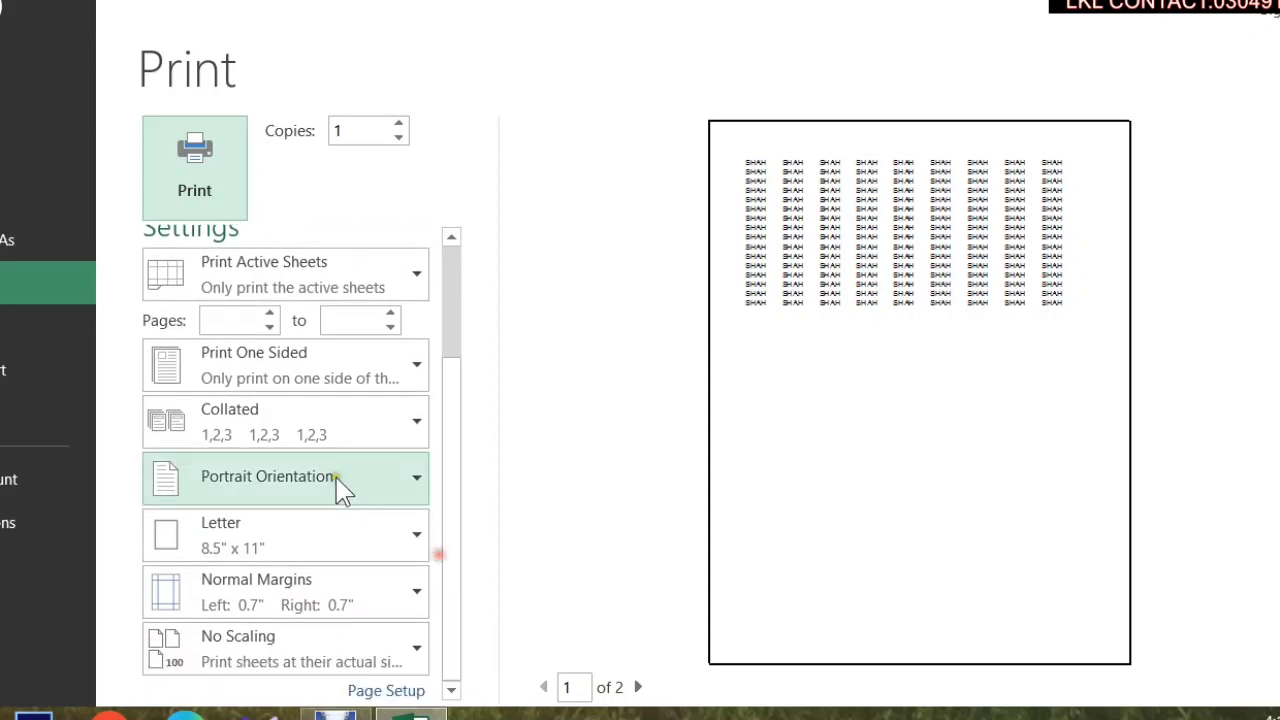
{"action": "left_click", "coordinate": [354, 537]}
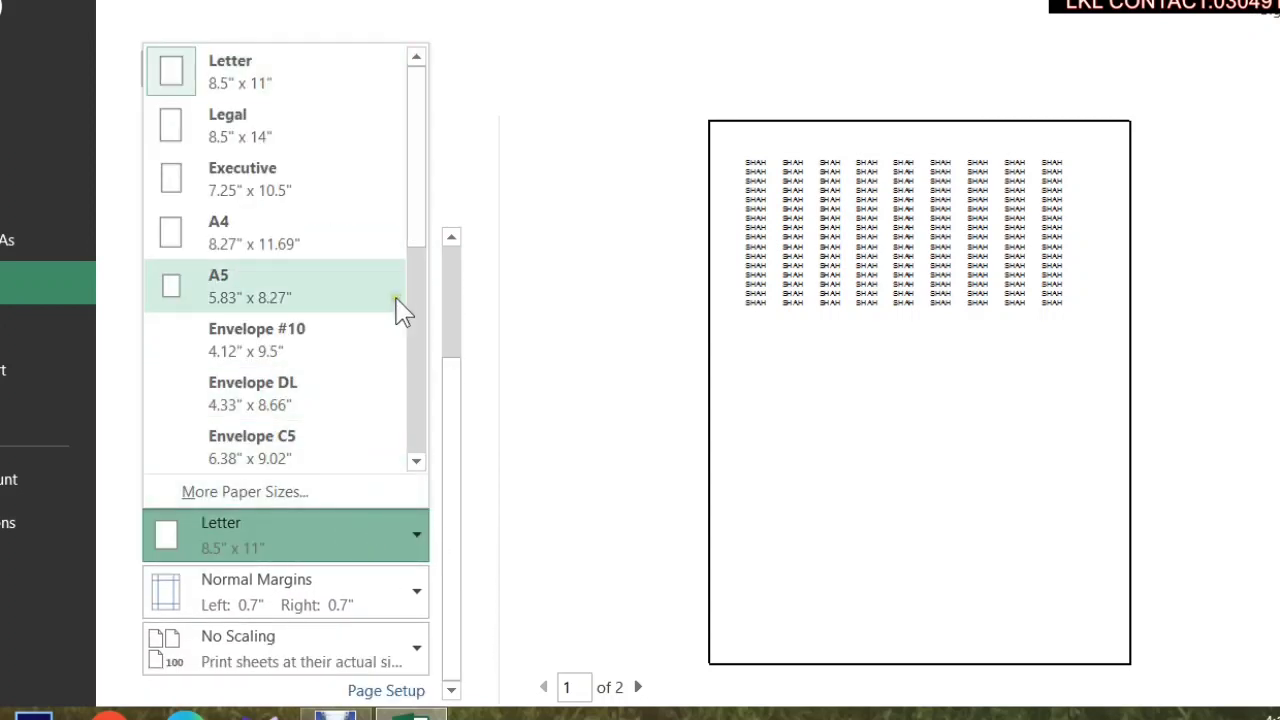
{"action": "left_click_drag", "start_coordinate": [418, 213], "coordinate": [402, 86]}
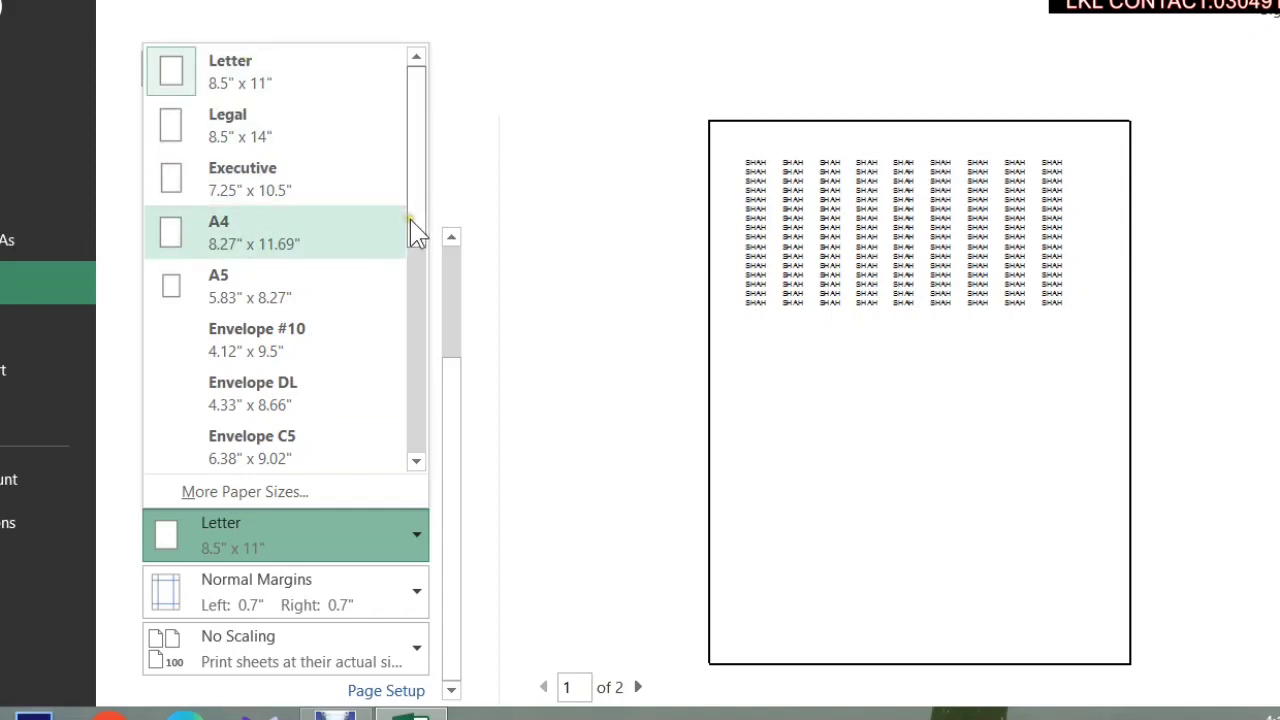
{"action": "left_click", "coordinate": [458, 362]}
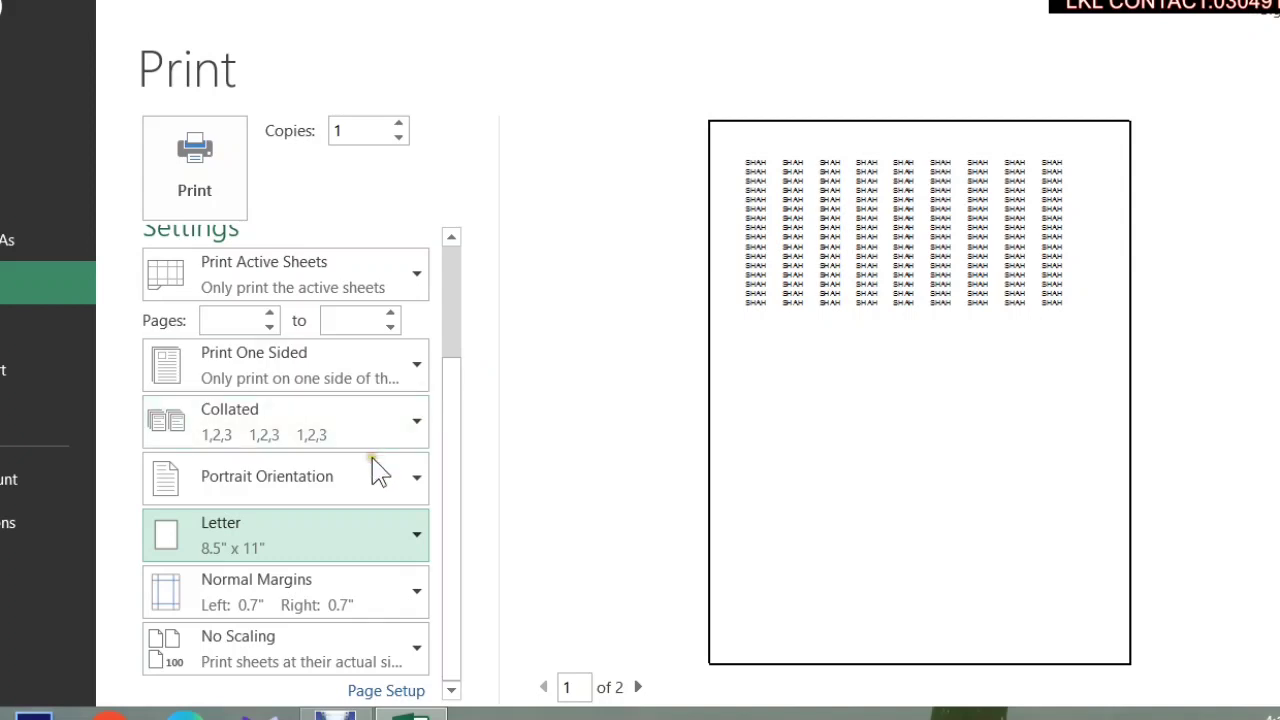
Switch the printout's orientation to landscape and back to portrait.
{"action": "left_click", "coordinate": [383, 486]}
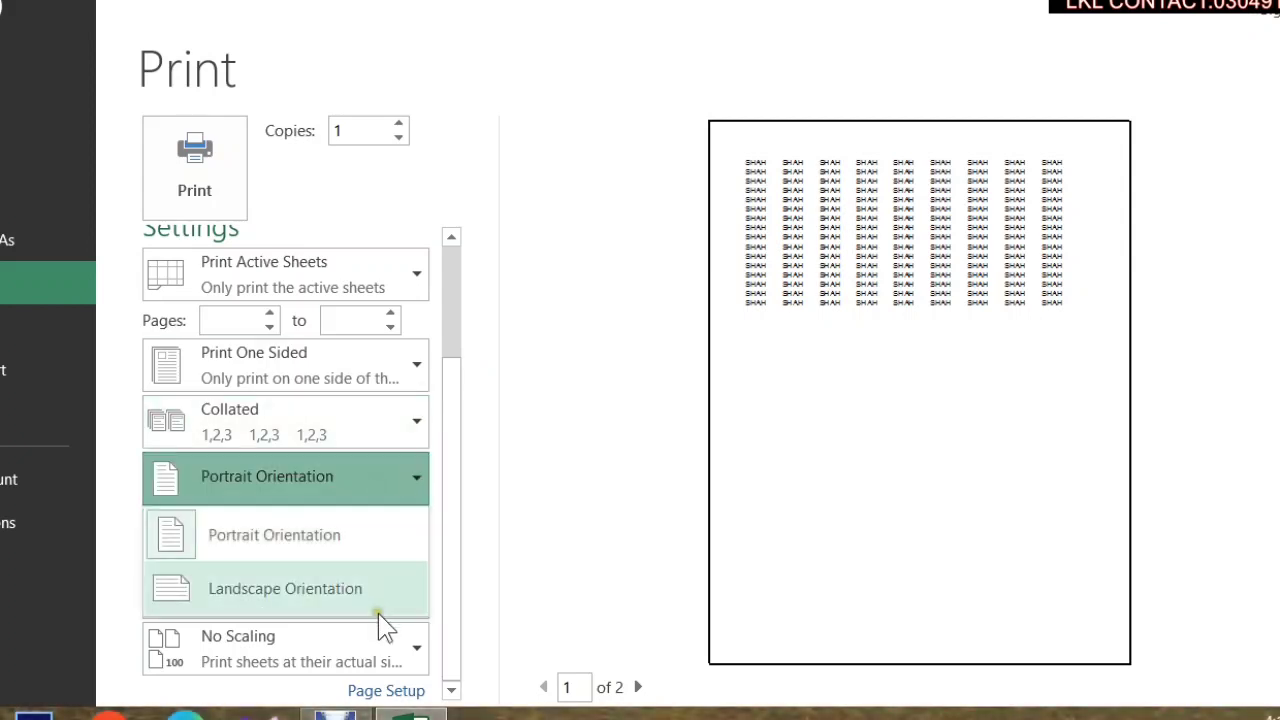
{"action": "left_click", "coordinate": [378, 600]}
{"action": "left_click", "coordinate": [383, 495]}
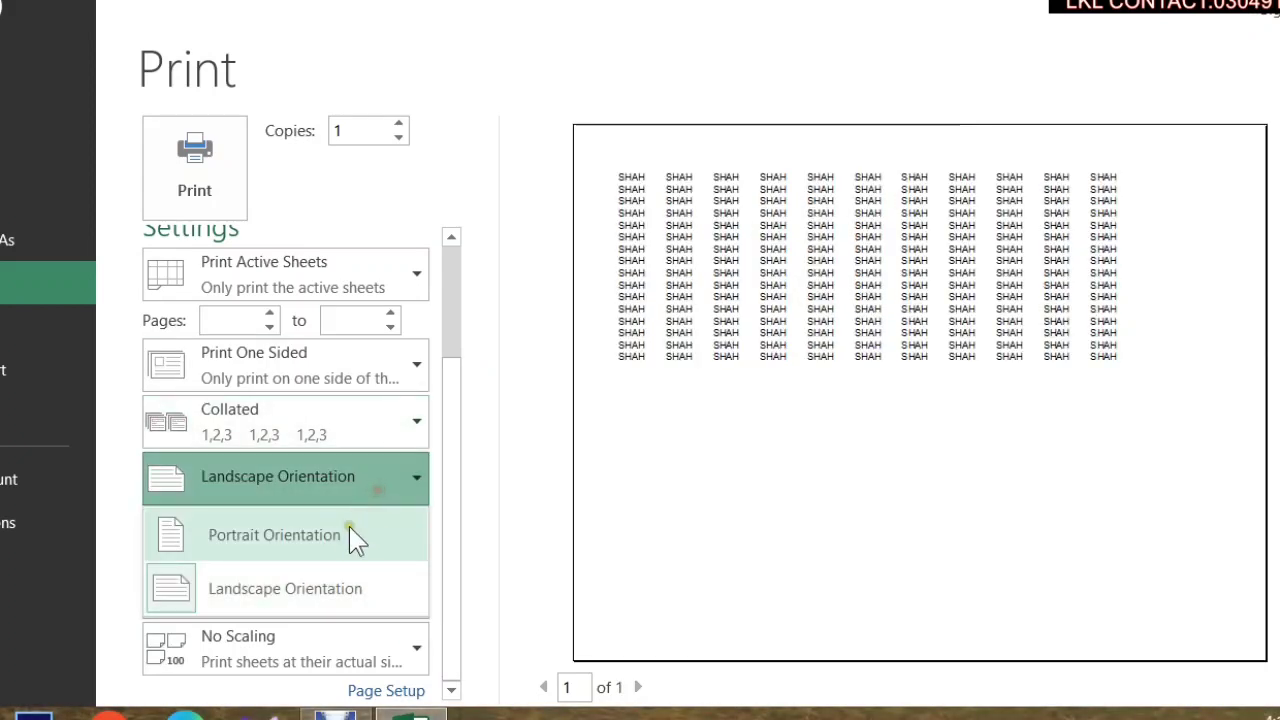
{"action": "left_click", "coordinate": [352, 531]}
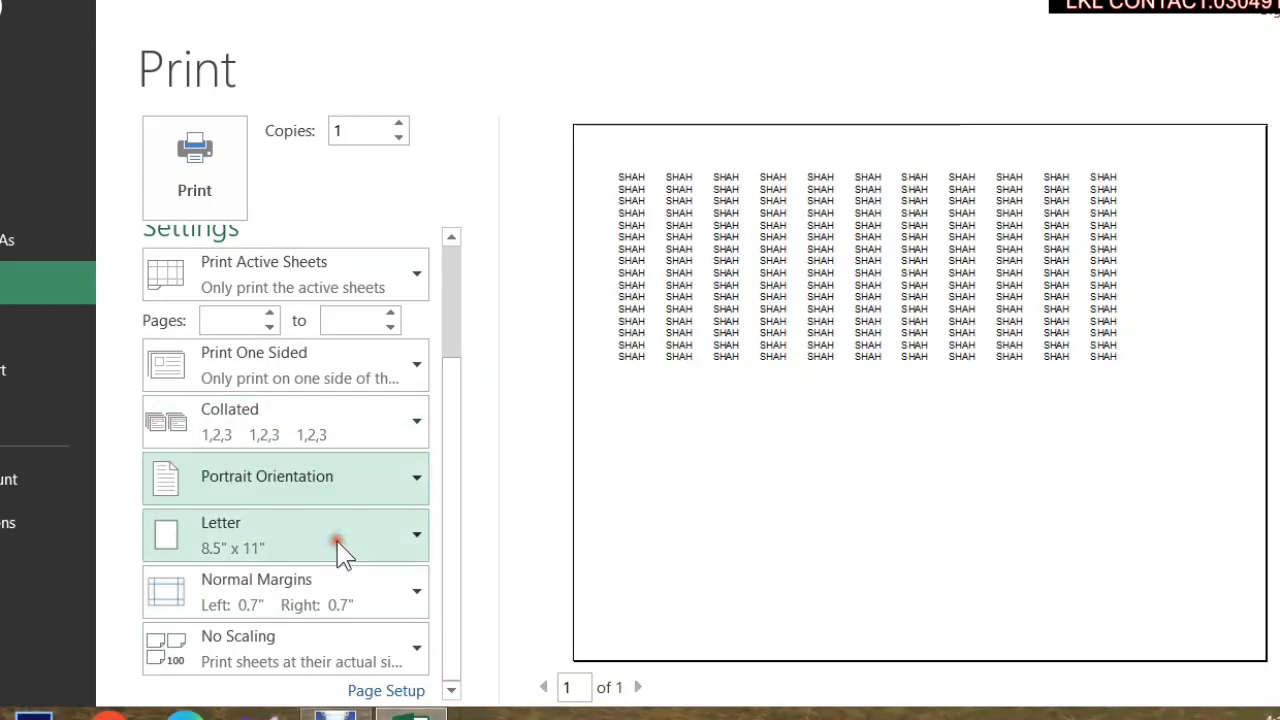
Try the Wide, Narrow and Last Custom Setting margin presets on the printout, finishing with Narrow margins.
{"action": "left_click", "coordinate": [402, 580]}
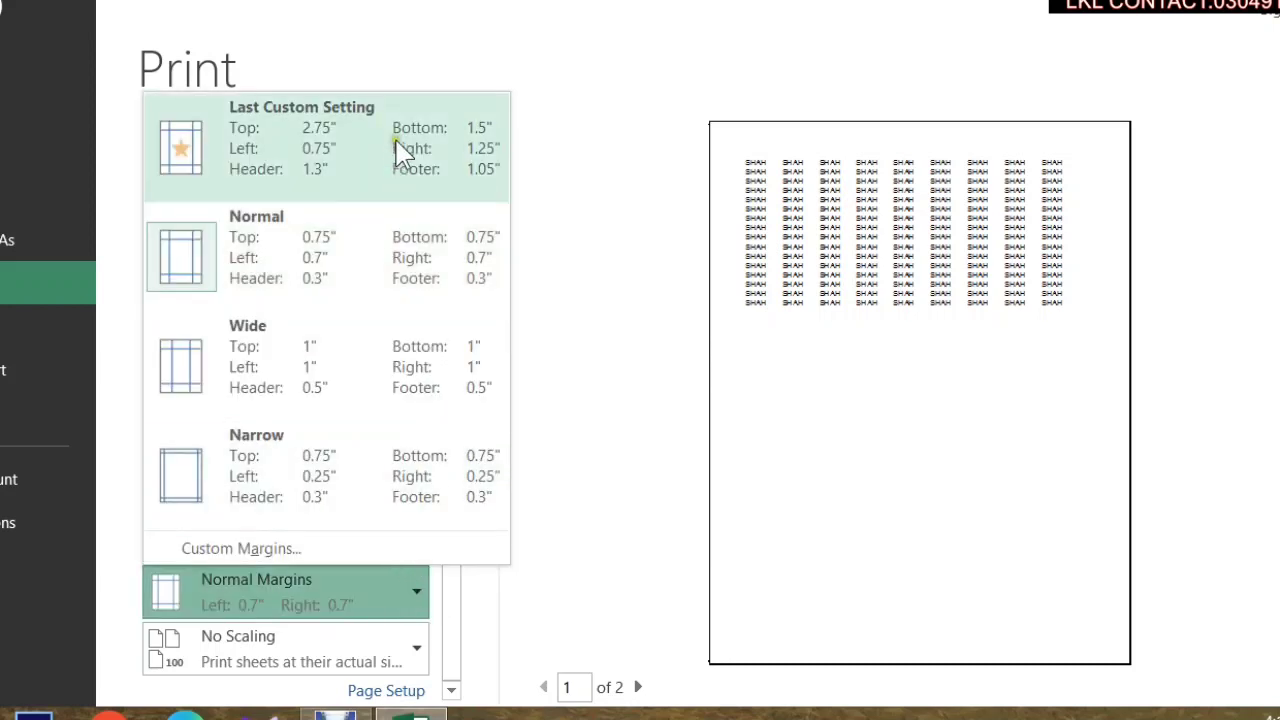
{"action": "left_click", "coordinate": [440, 373]}
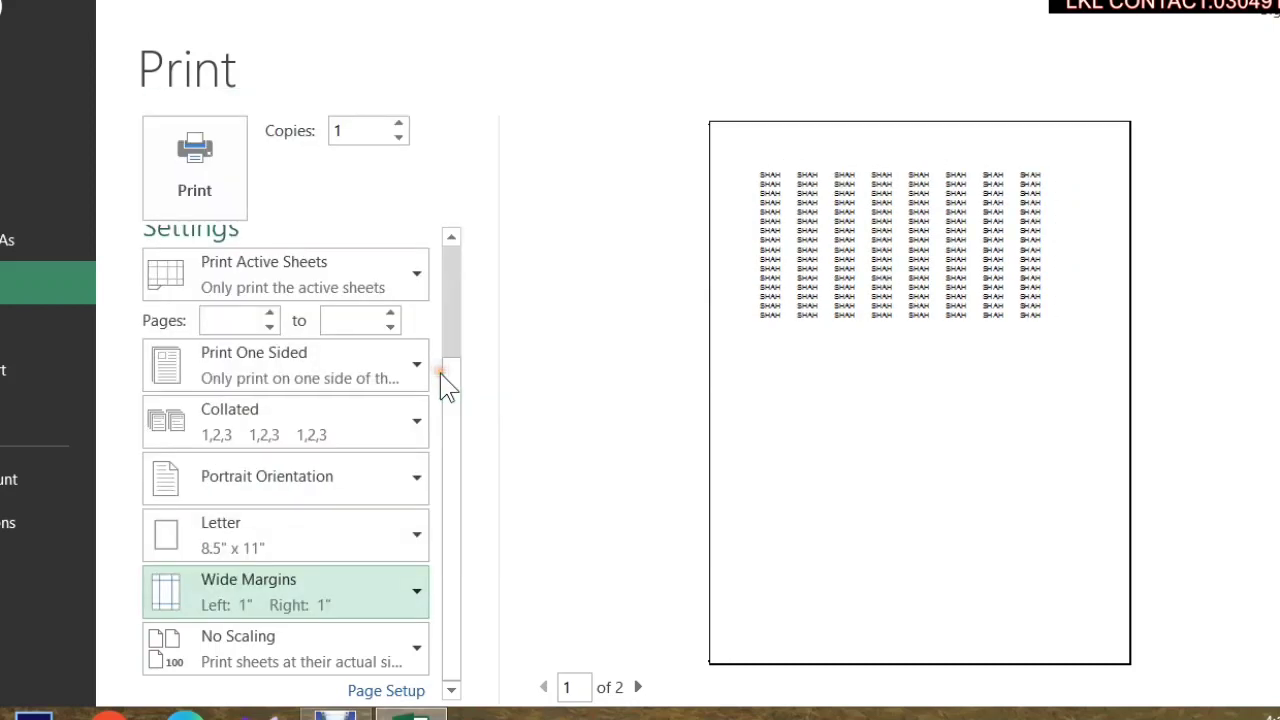
{"action": "left_click", "coordinate": [295, 578]}
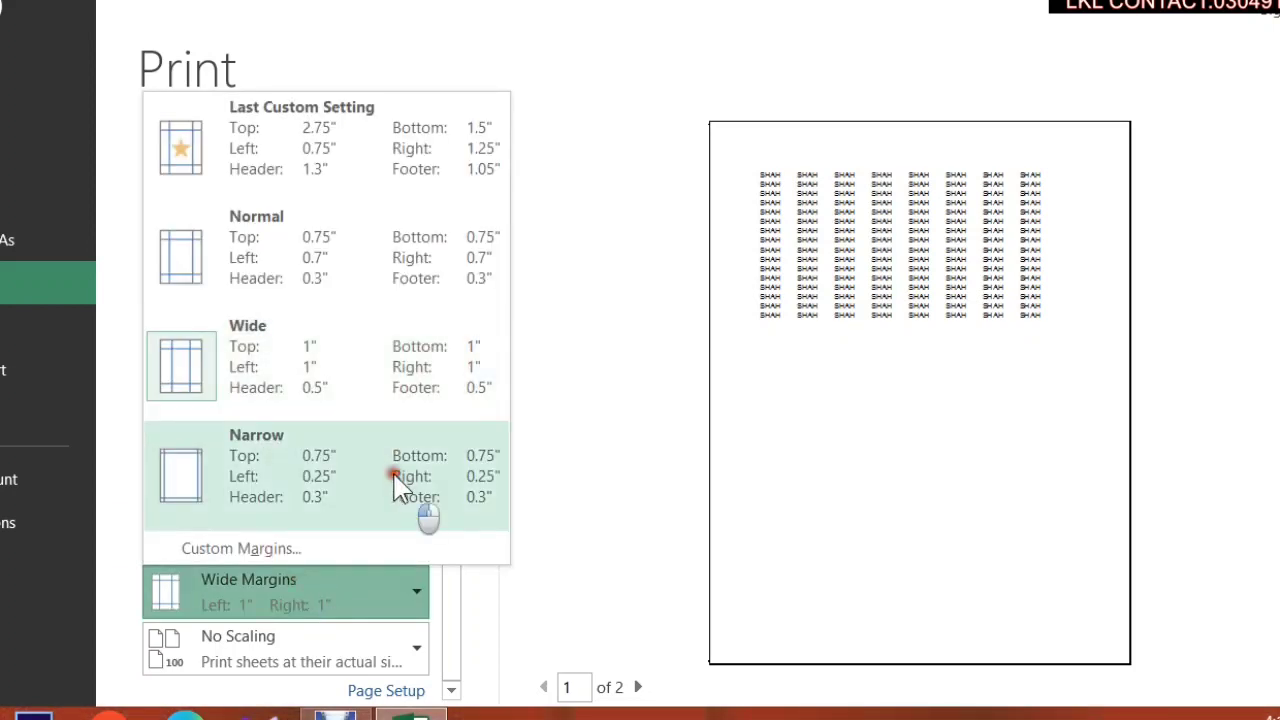
{"action": "left_click", "coordinate": [430, 482]}
{"action": "left_click", "coordinate": [335, 590]}
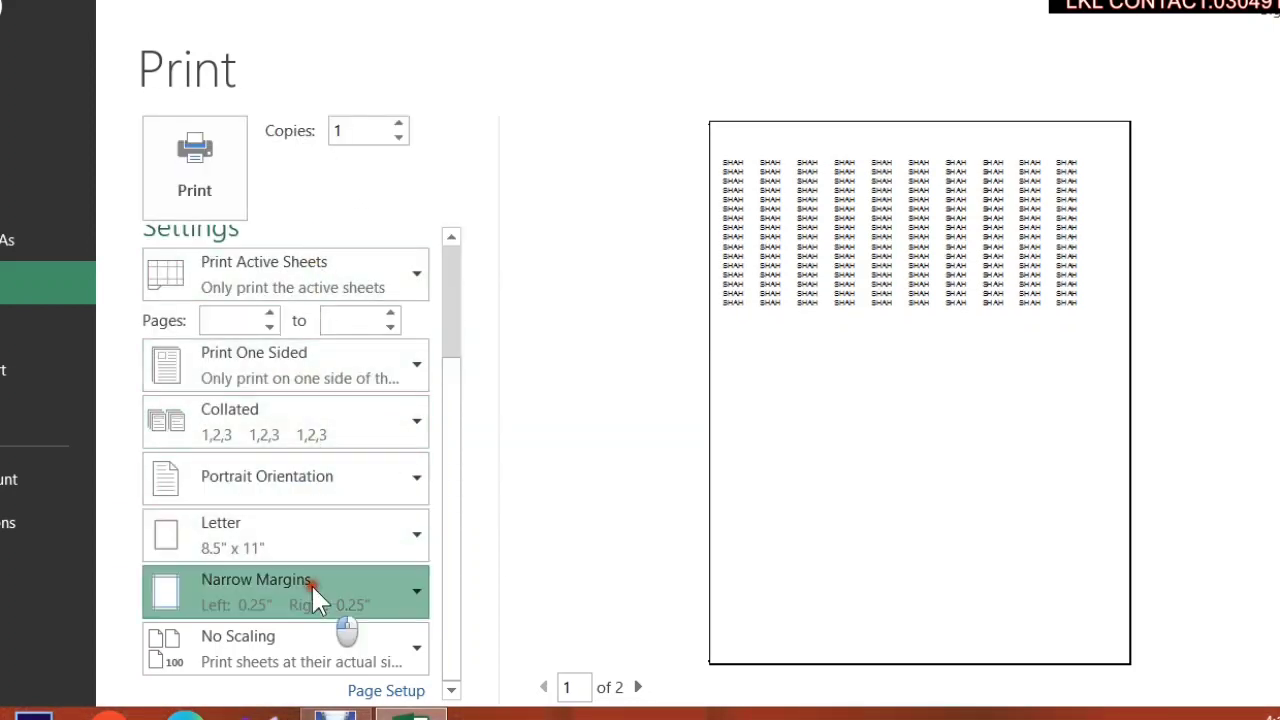
{"action": "left_click", "coordinate": [329, 140]}
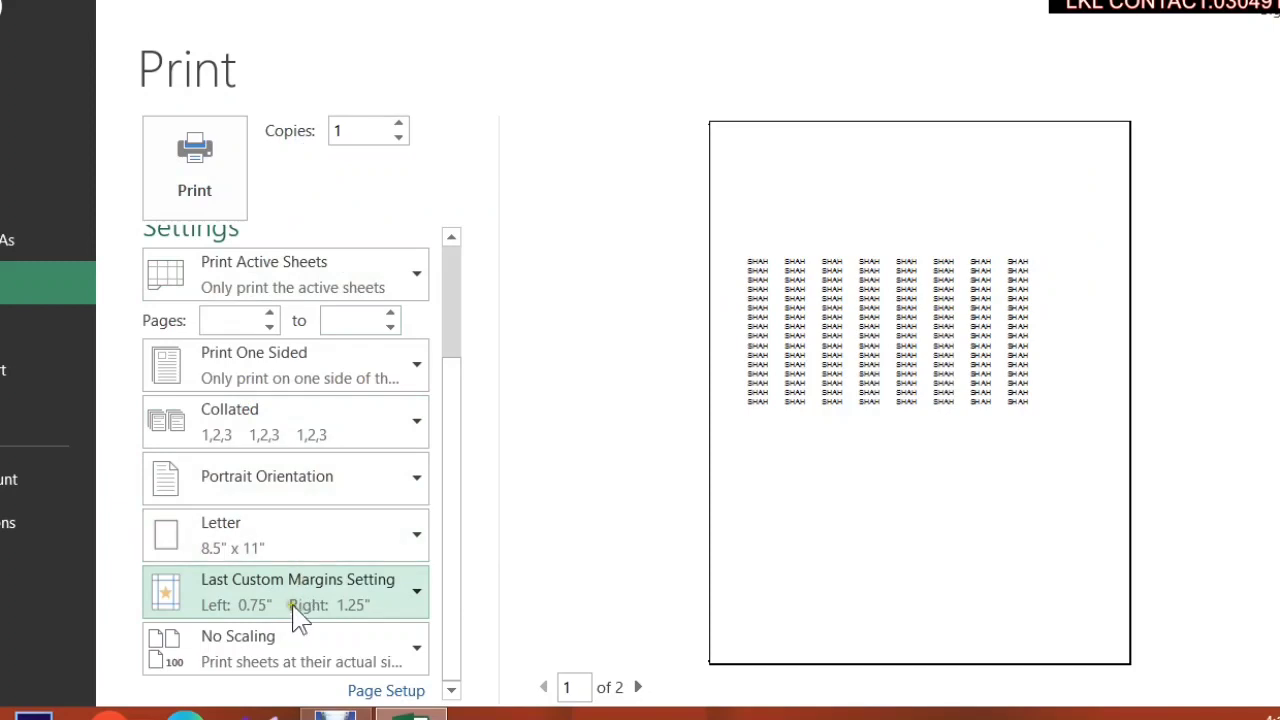
{"action": "left_click", "coordinate": [337, 608]}
{"action": "left_click", "coordinate": [331, 382]}
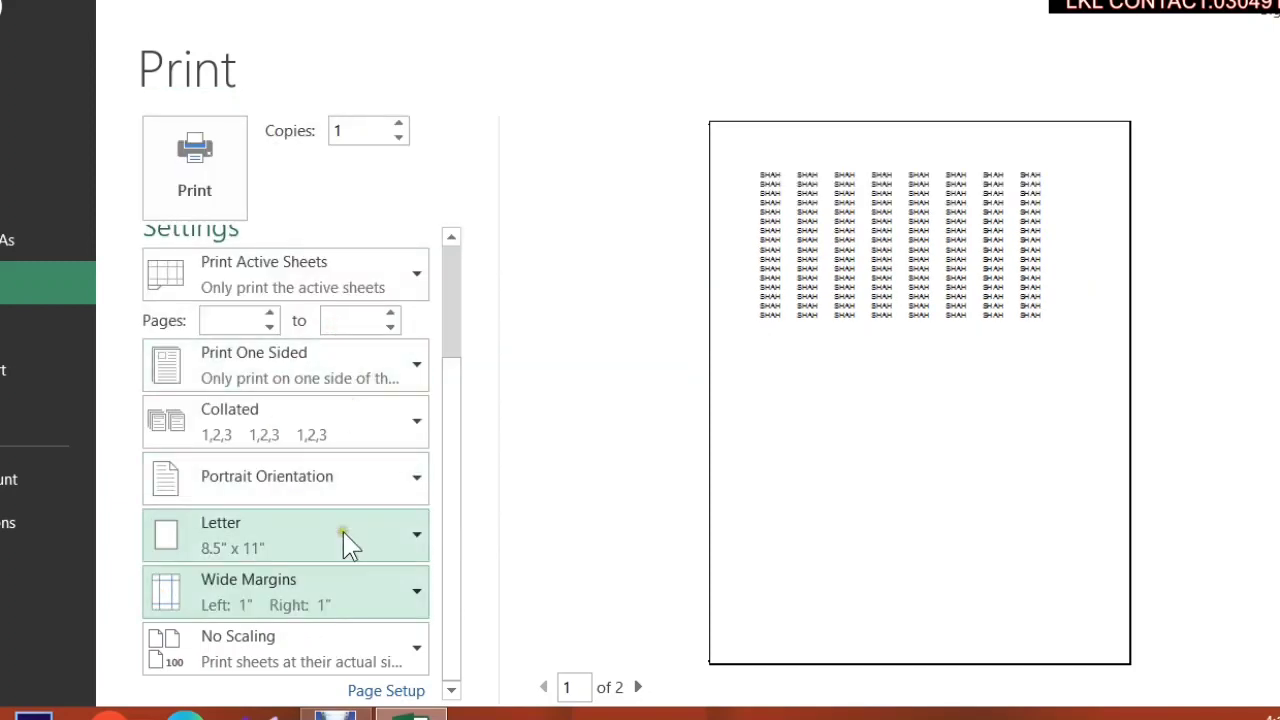
{"action": "left_click", "coordinate": [316, 598]}
{"action": "left_click", "coordinate": [343, 500]}
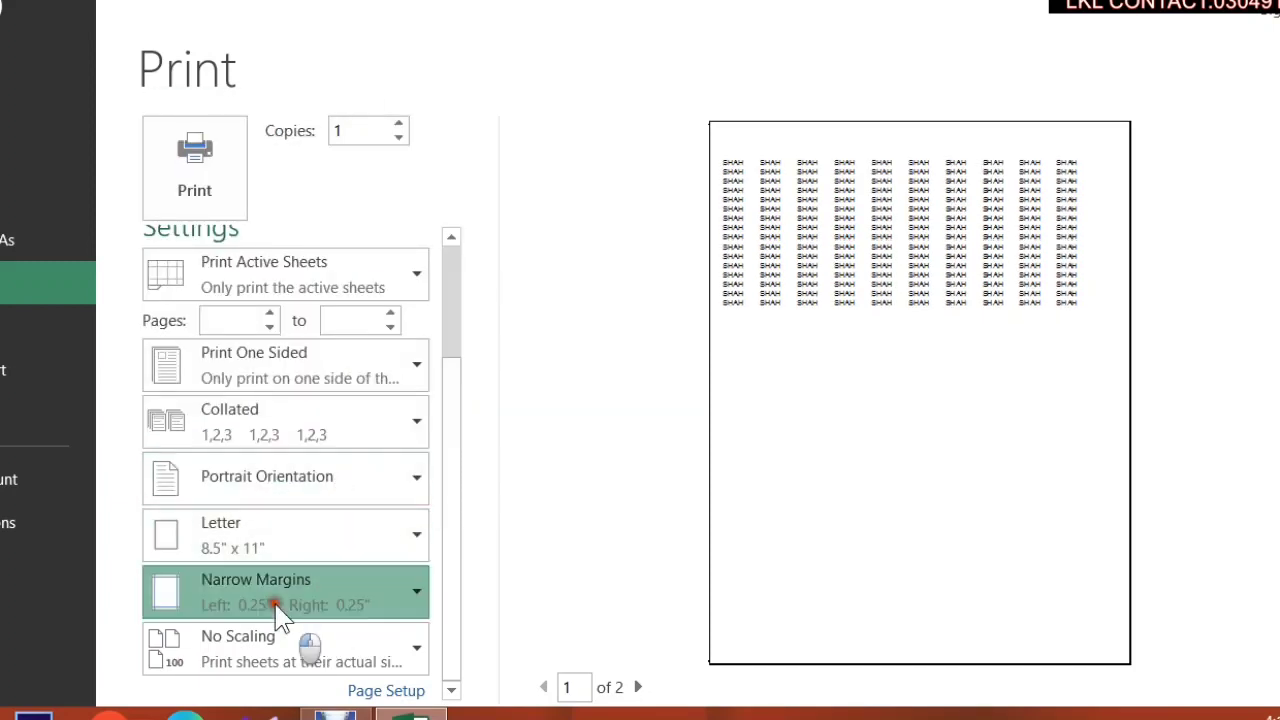
Review the custom margin settings, cancel without changing them, and return to the worksheet.
{"action": "left_click", "coordinate": [278, 605]}
{"action": "left_click", "coordinate": [304, 556]}
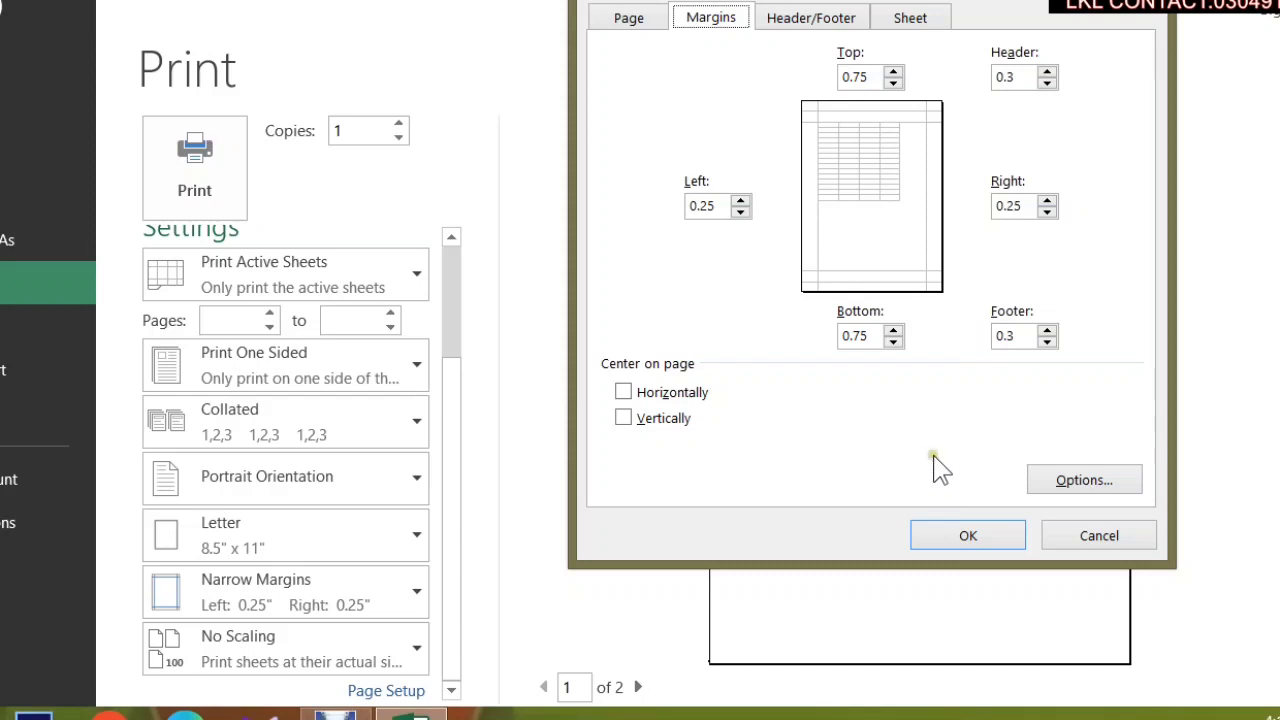
{"action": "left_click", "coordinate": [1152, 534]}
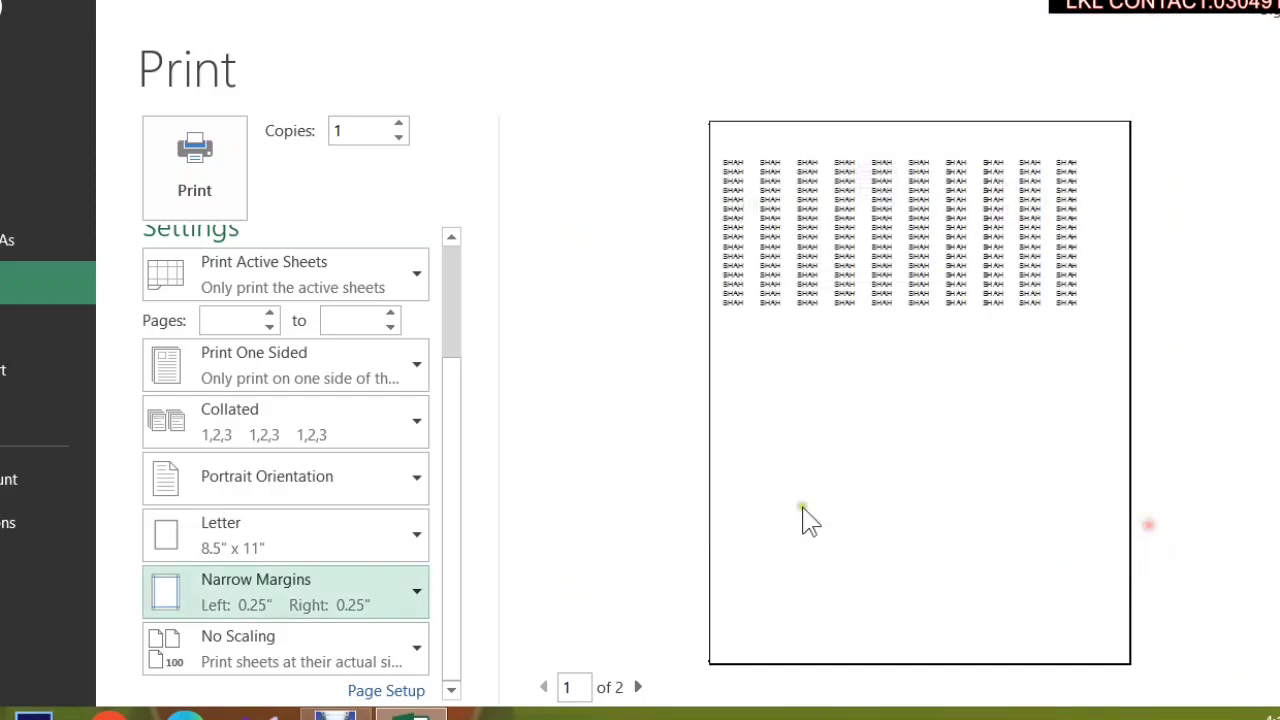
{"action": "left_click", "coordinate": [18, 30]}
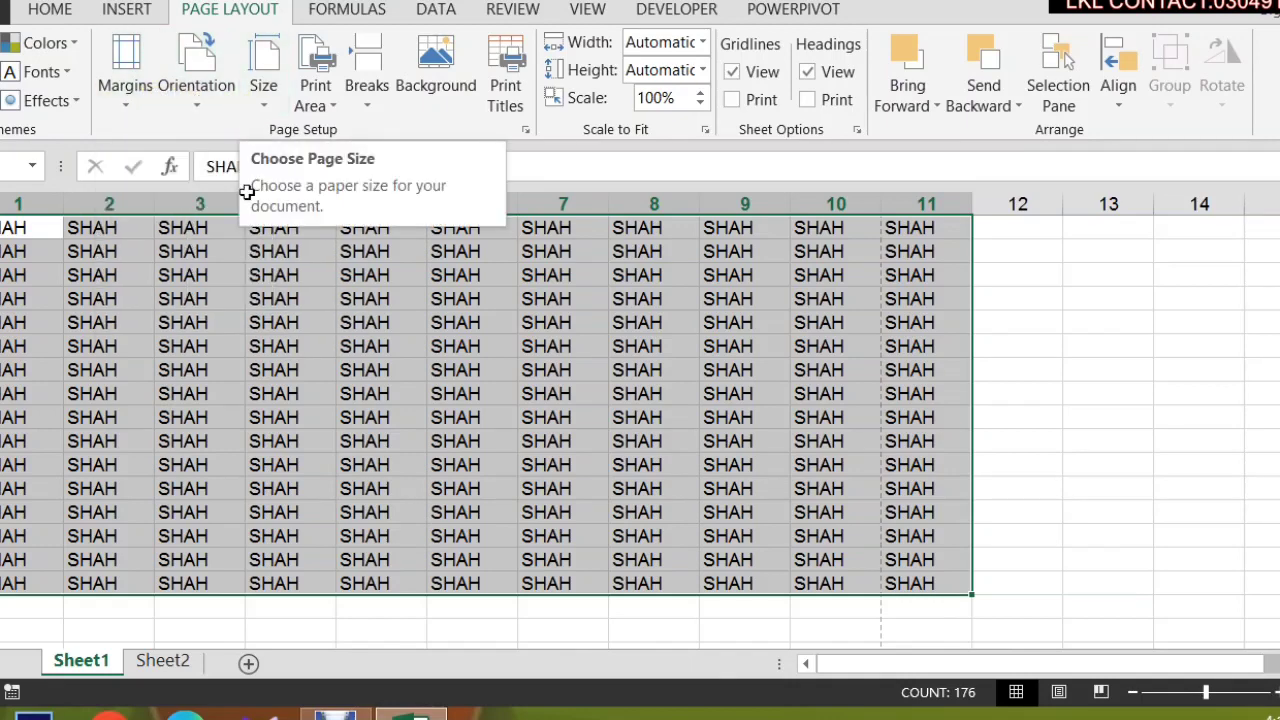
Set the top nine rows of columns 2 to 7 as the print area and check it in the print preview.
{"action": "left_click", "coordinate": [378, 346]}
{"action": "left_click", "coordinate": [313, 80]}
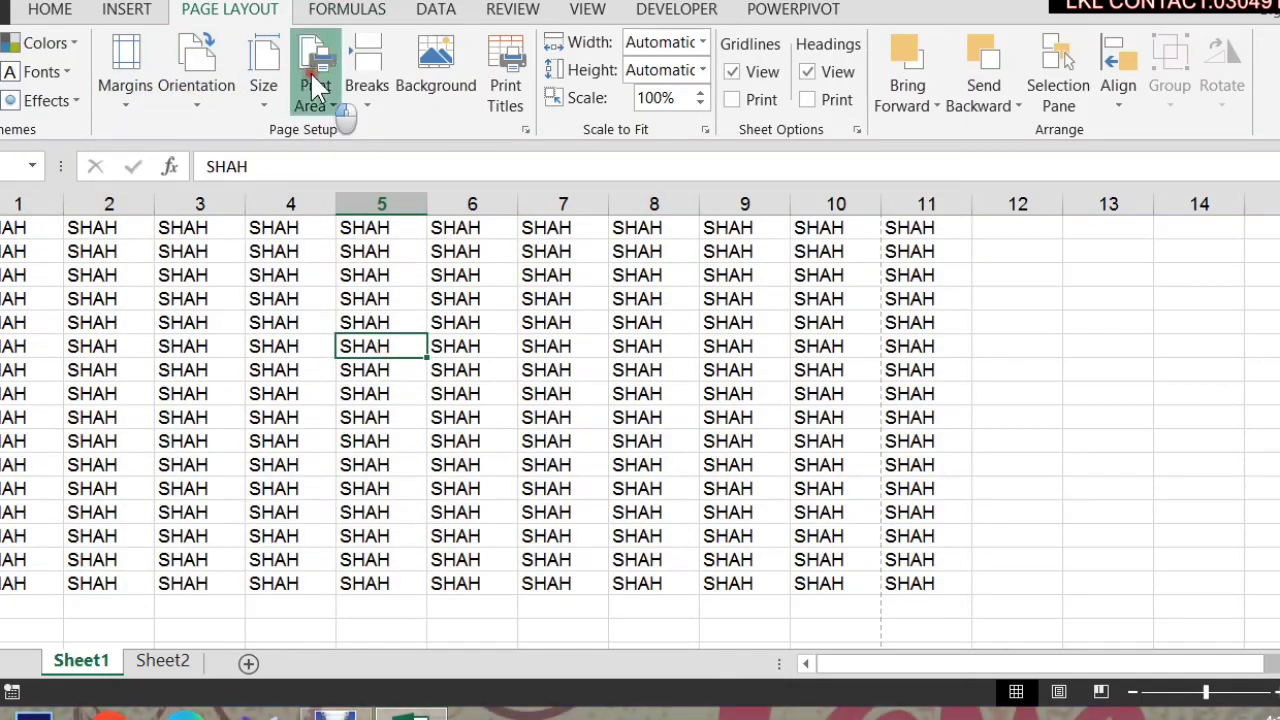
{"action": "left_click", "coordinate": [130, 228]}
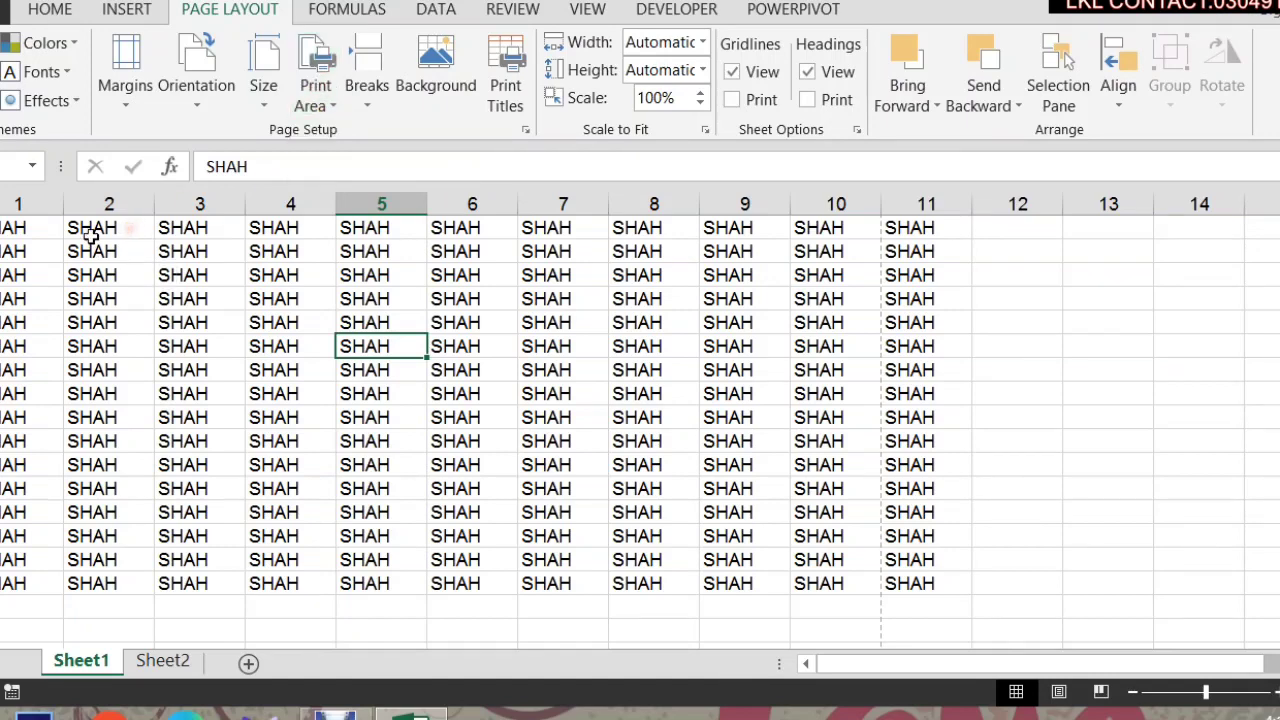
{"action": "left_click_drag", "start_coordinate": [92, 228], "coordinate": [567, 418]}
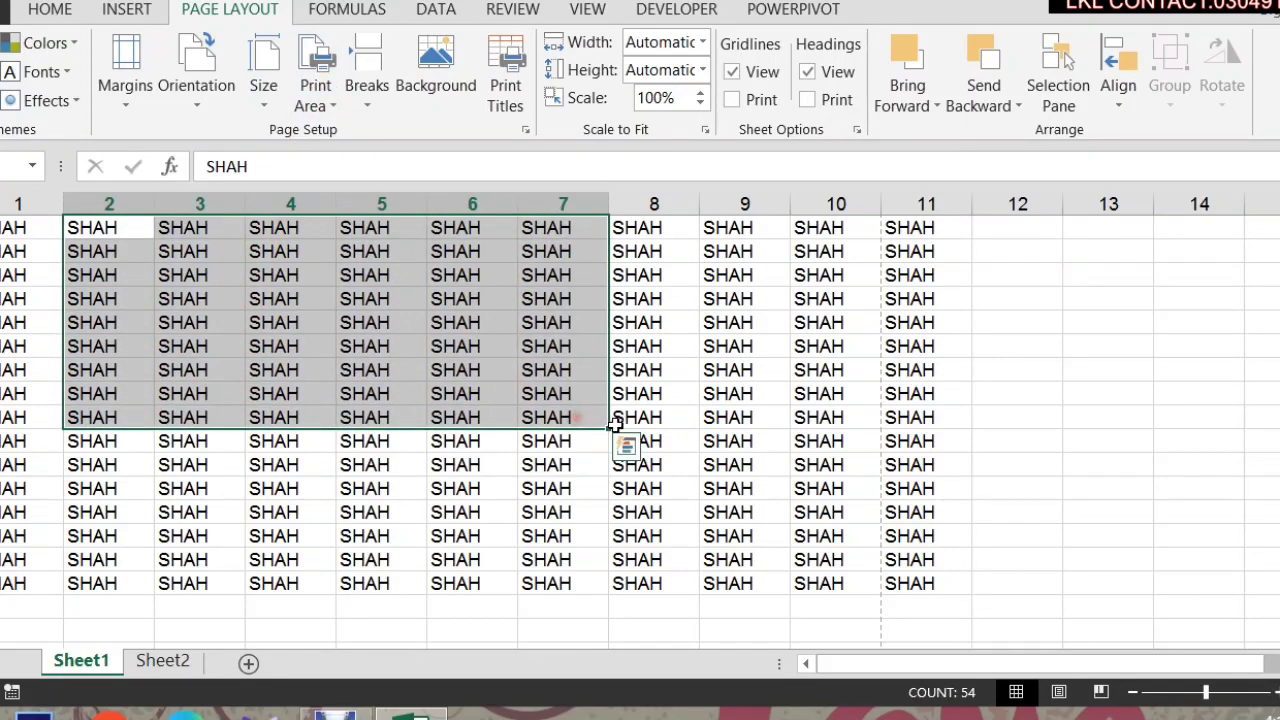
{"action": "left_click", "coordinate": [320, 100]}
{"action": "left_click", "coordinate": [338, 143]}
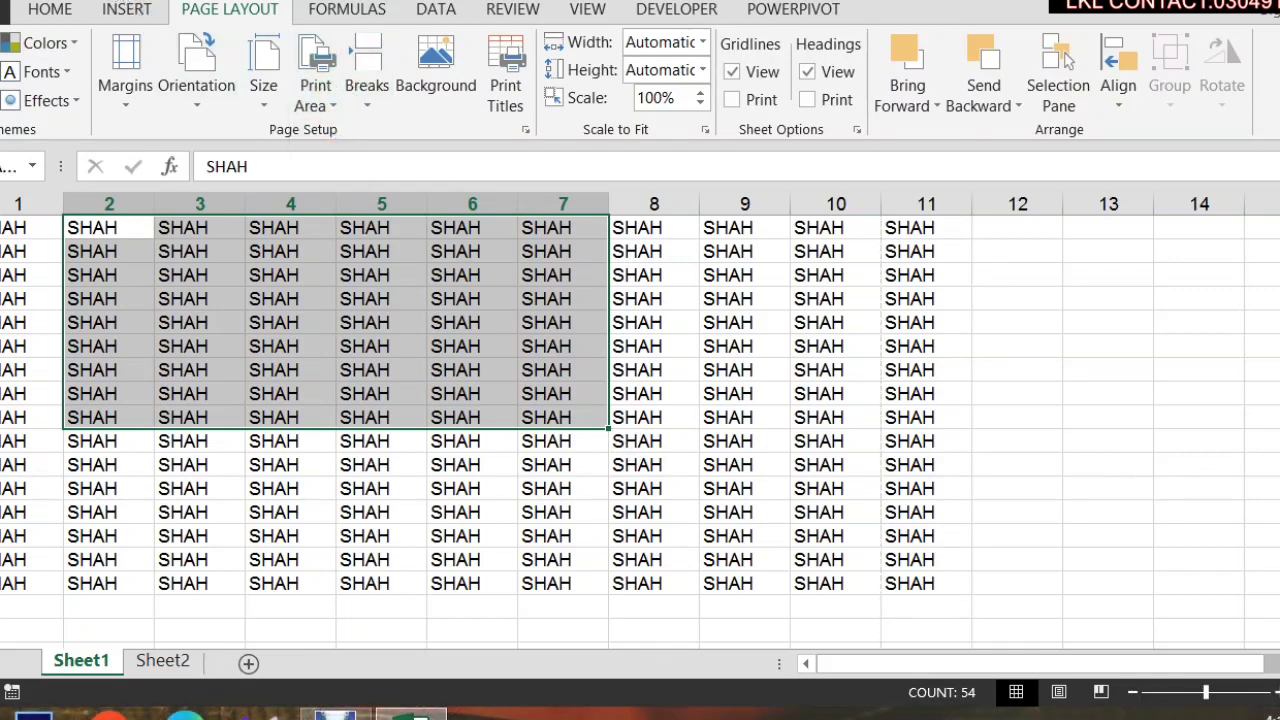
{"action": "key", "text": "ctrl+p"}
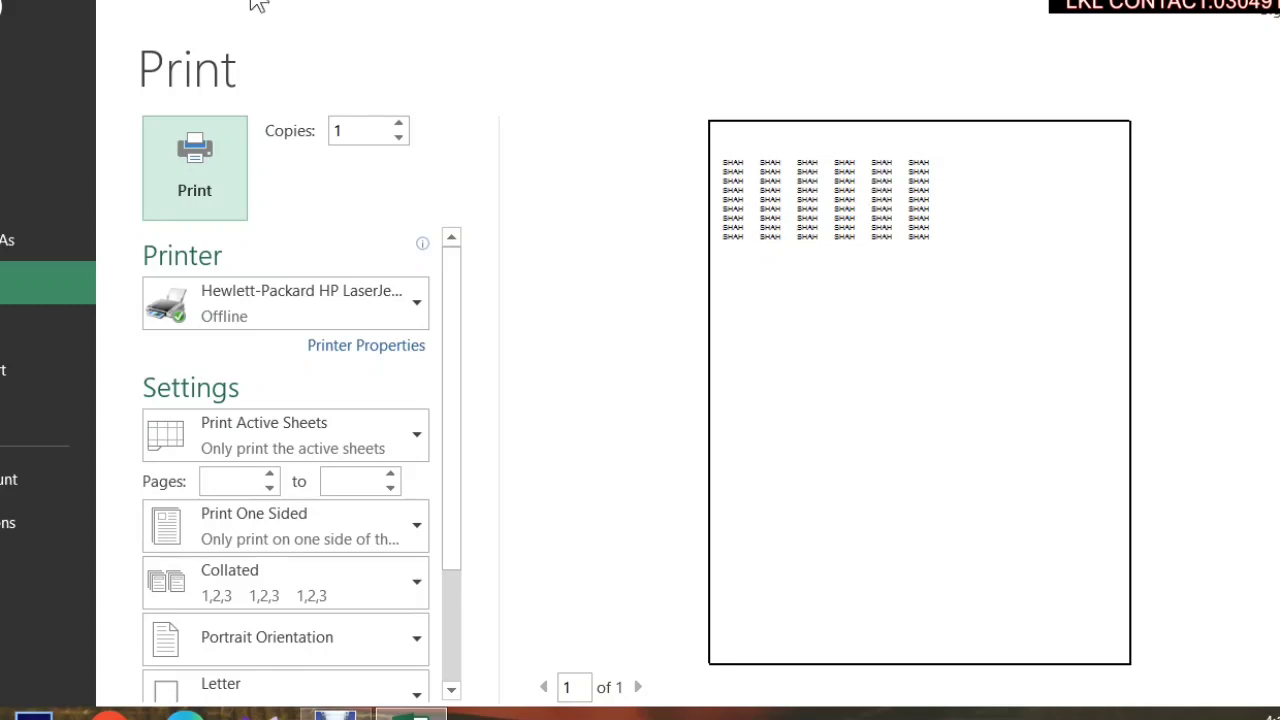
{"action": "left_click", "coordinate": [20, 28]}
Clear the sheet's print area and check the result in the print preview.
{"action": "left_click", "coordinate": [314, 100]}
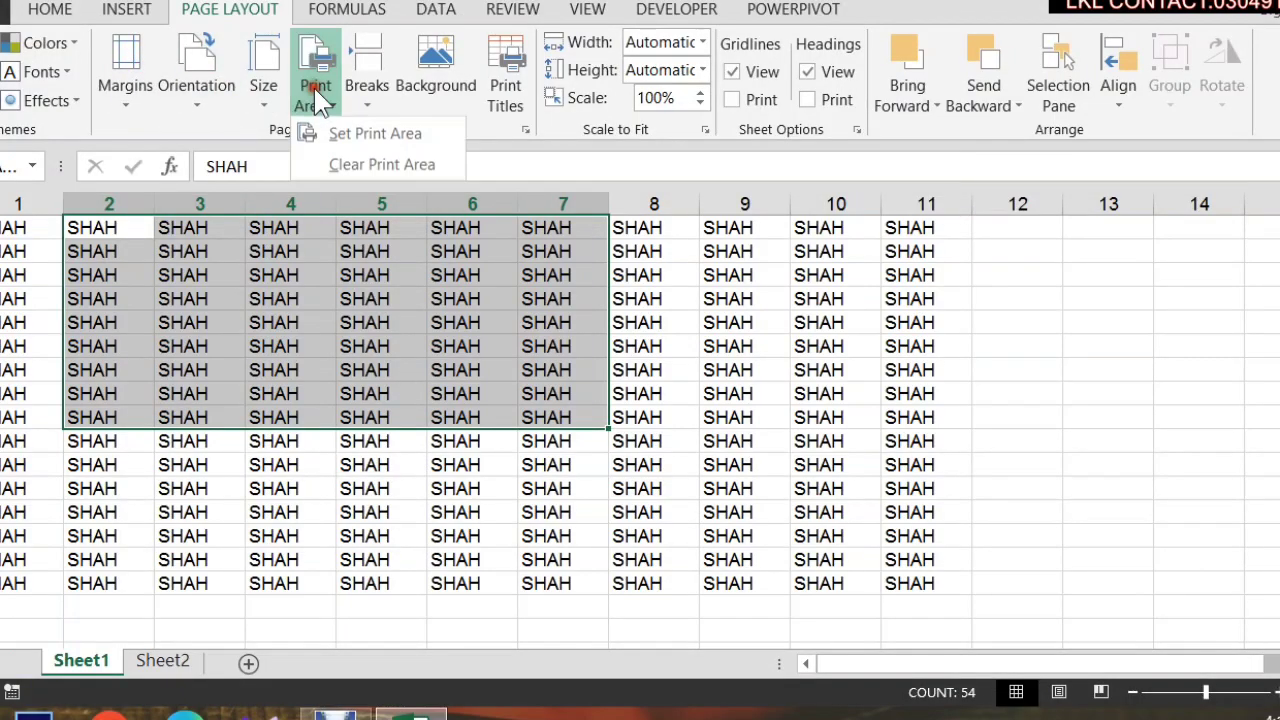
{"action": "left_click", "coordinate": [325, 165]}
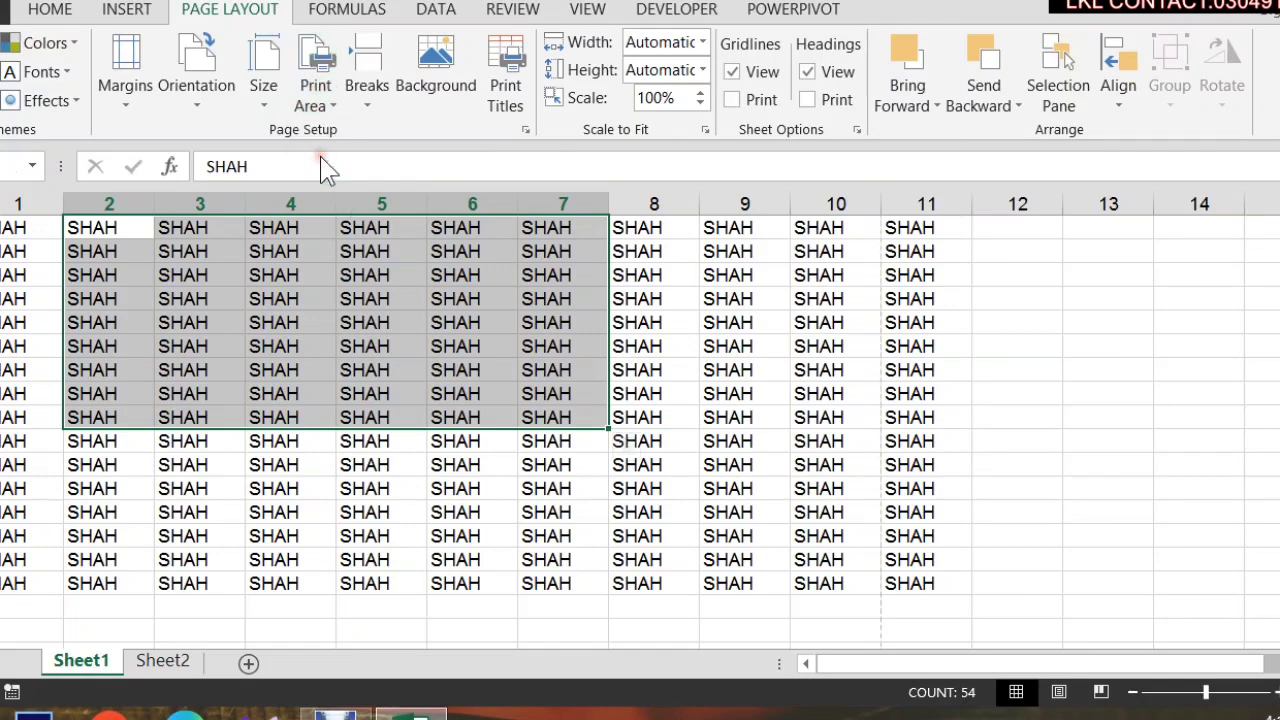
{"action": "key", "text": "ctrl+p"}
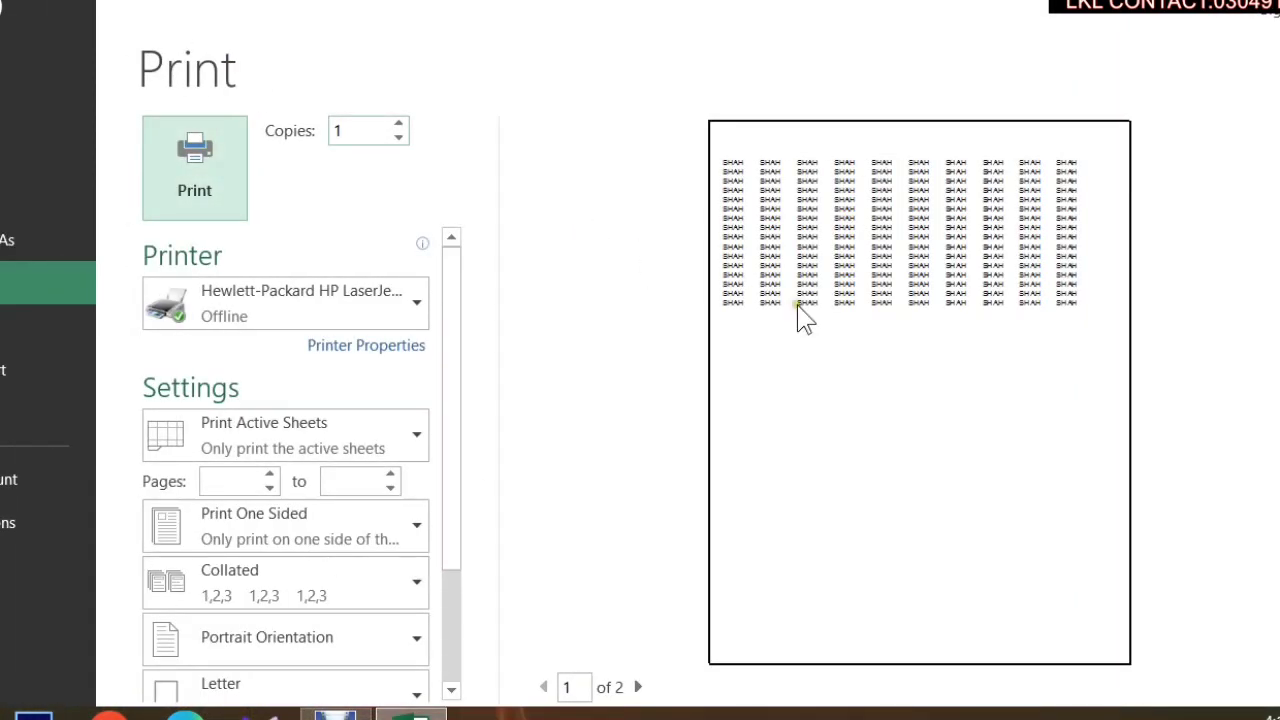
View the second page of the print preview and return to the worksheet.
{"action": "left_click", "coordinate": [637, 688]}
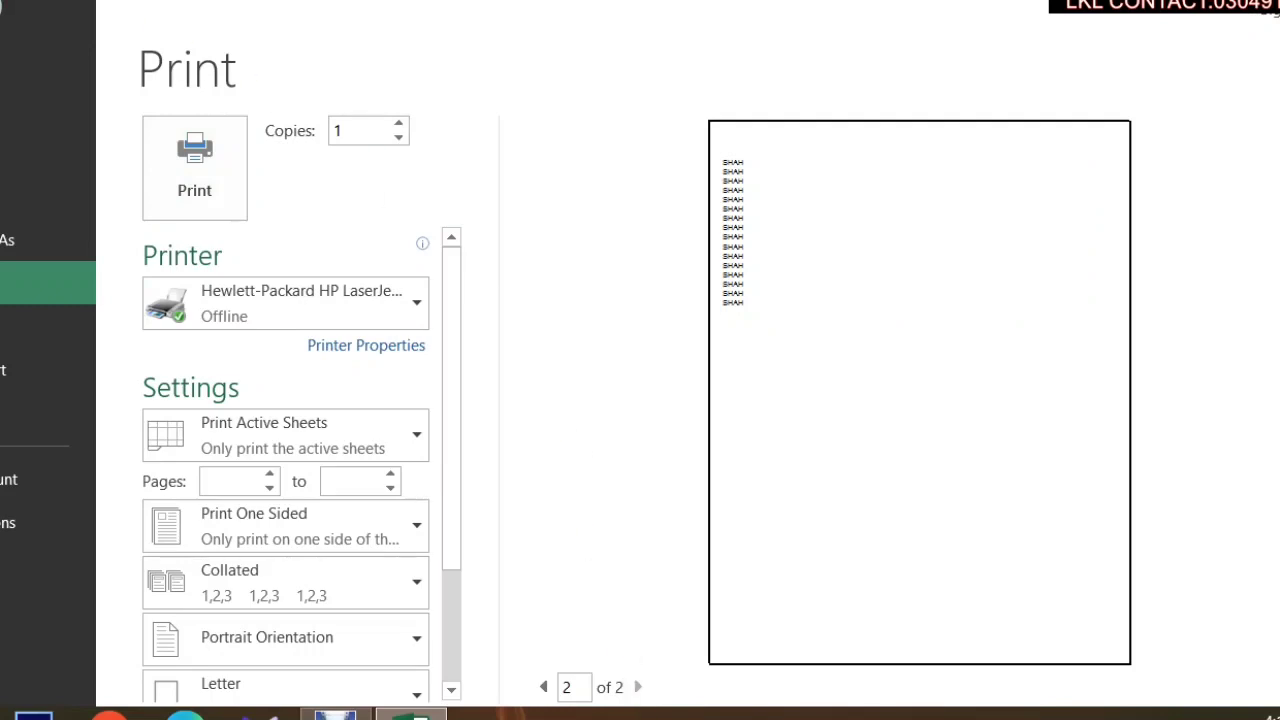
{"action": "key", "text": "Escape"}
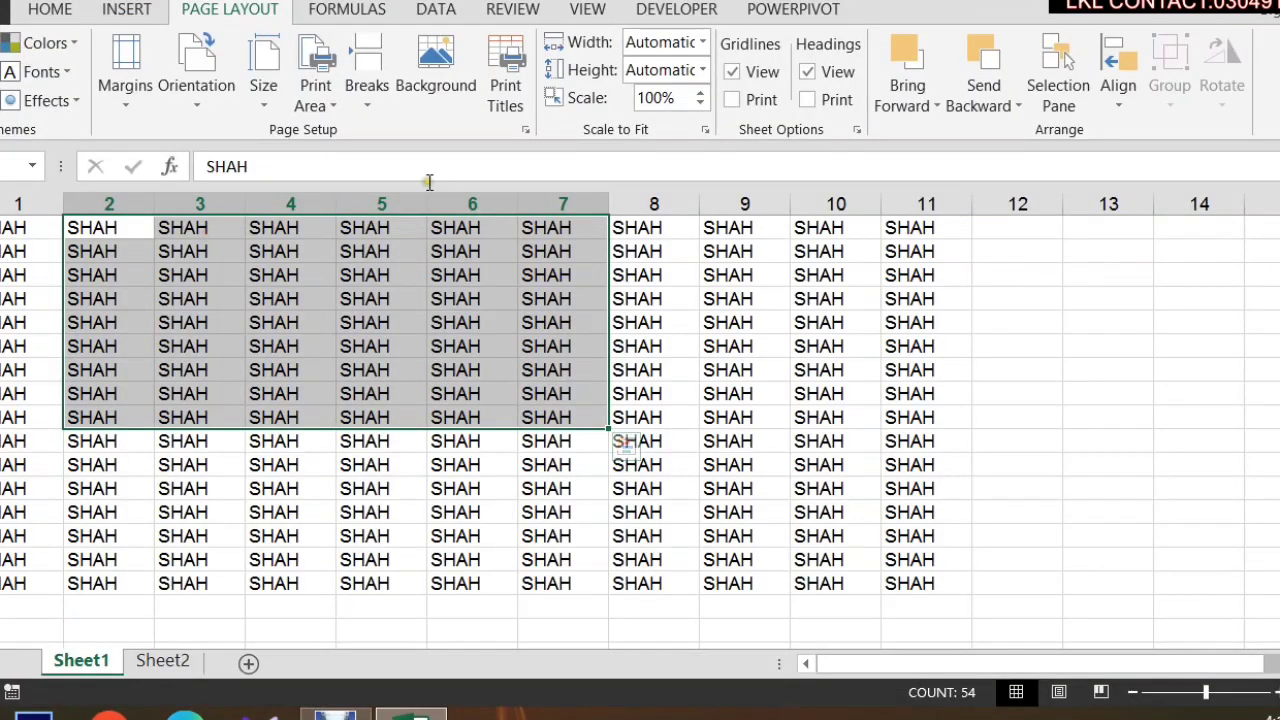
Insert a page break at the cell in column 4 of the fifth data row.
{"action": "left_click", "coordinate": [441, 297]}
{"action": "left_click", "coordinate": [326, 328]}
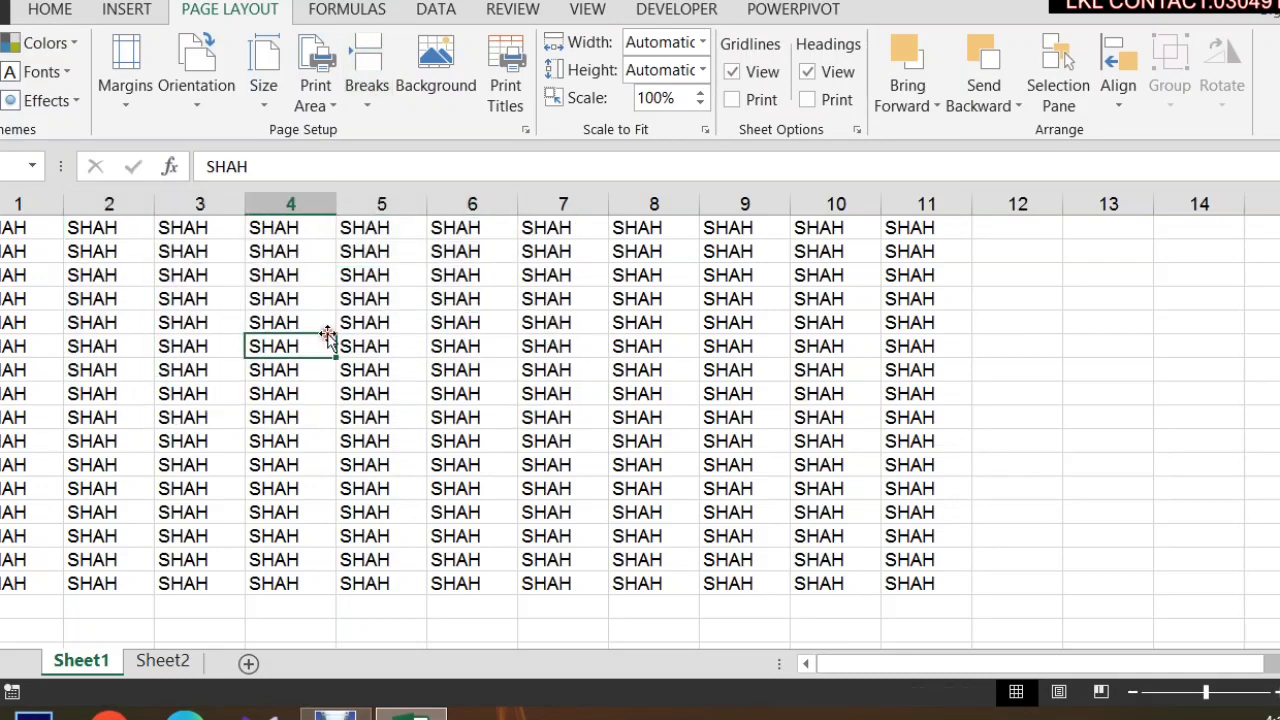
{"action": "left_click", "coordinate": [367, 88]}
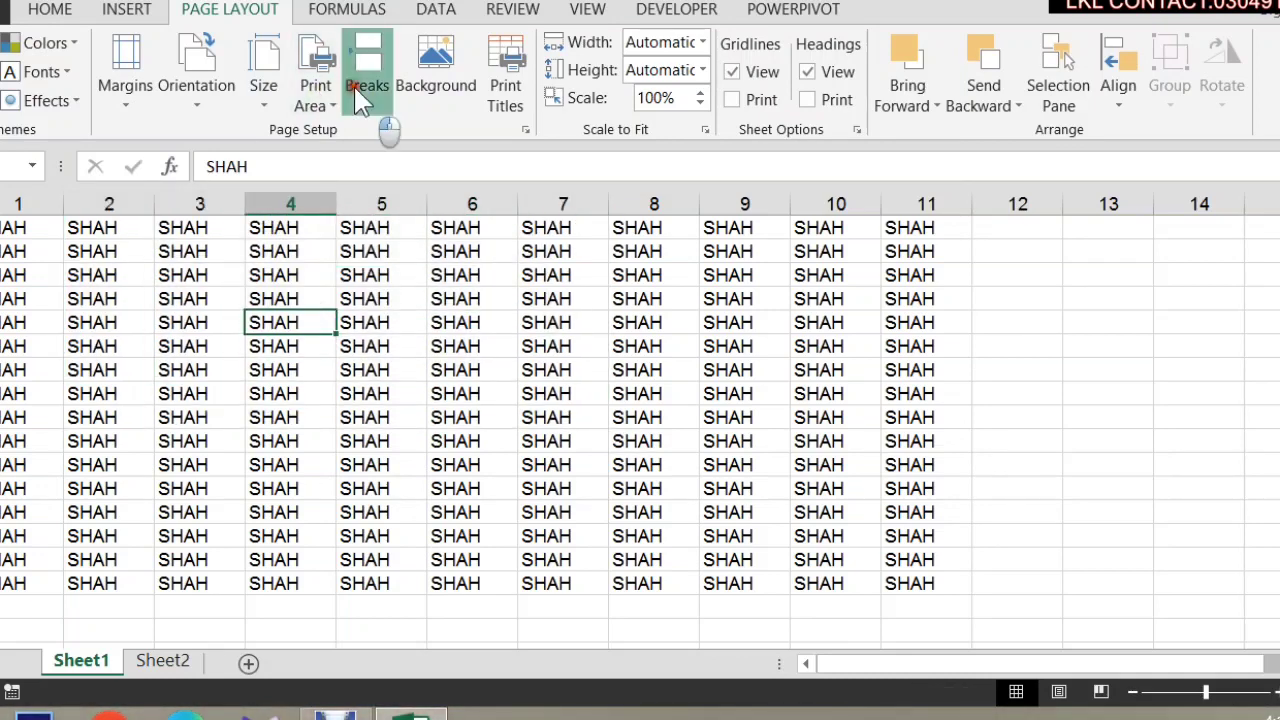
{"action": "left_click", "coordinate": [403, 140]}
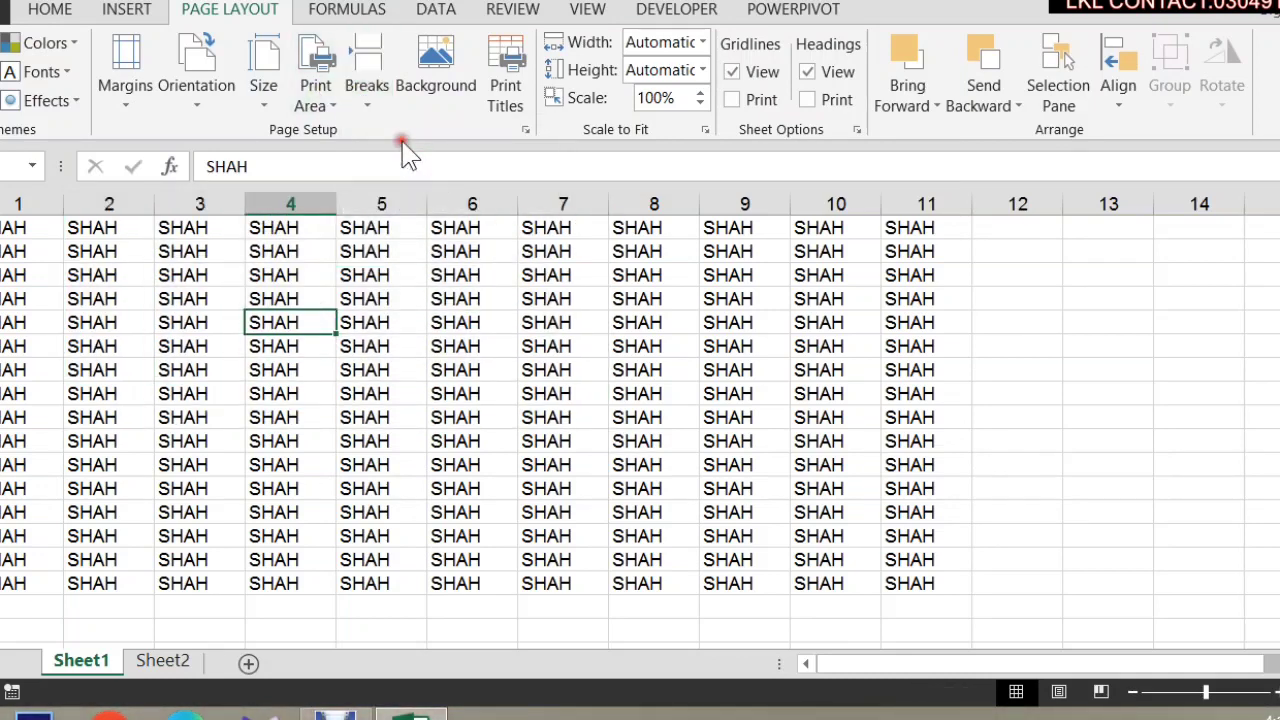
{"action": "left_click", "coordinate": [132, 237]}
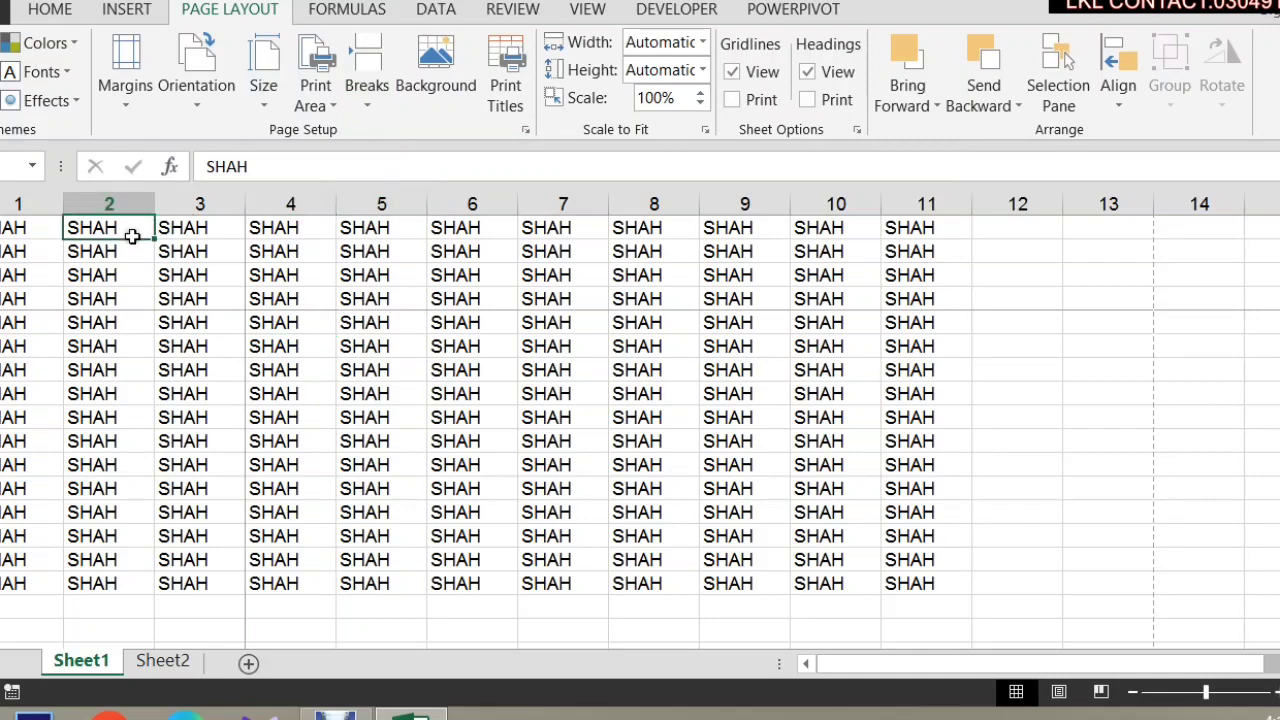
{"action": "left_click", "coordinate": [317, 249]}
{"action": "left_click", "coordinate": [184, 388]}
{"action": "left_click", "coordinate": [349, 404]}
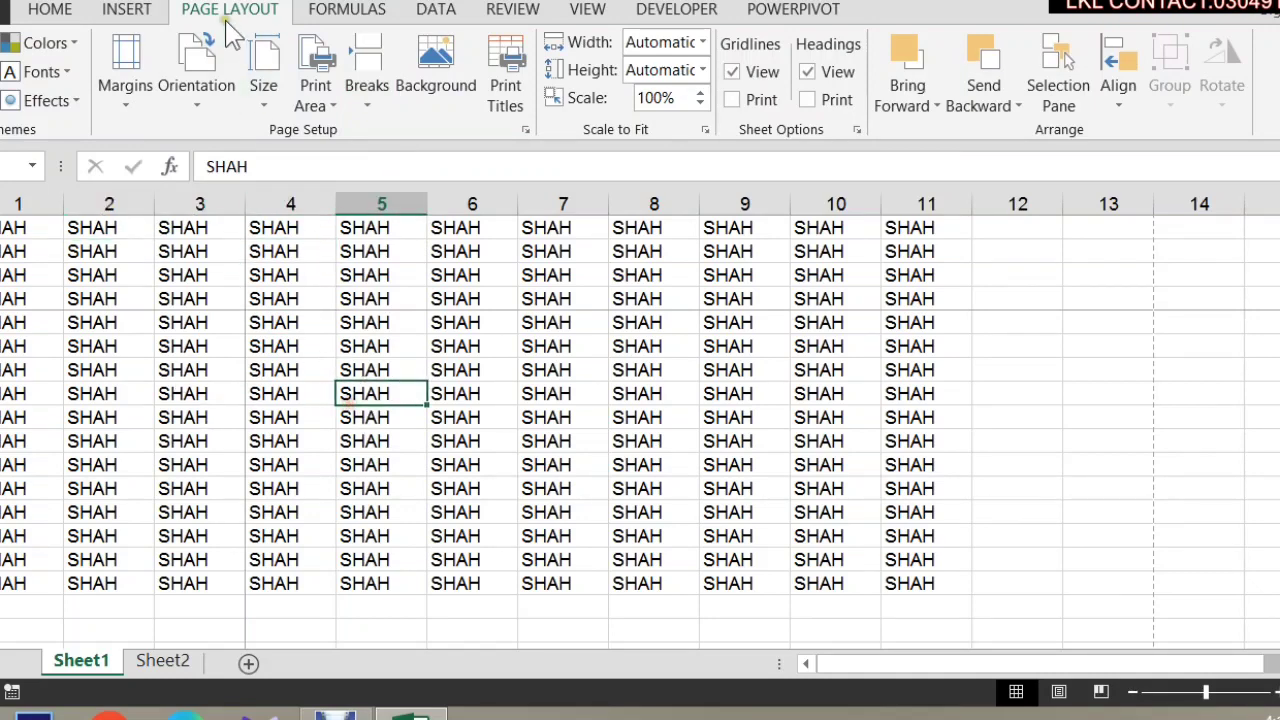
Page through the print preview to inspect how the page break splits the data, and return to the worksheet.
{"action": "key", "text": "ctrl+p"}
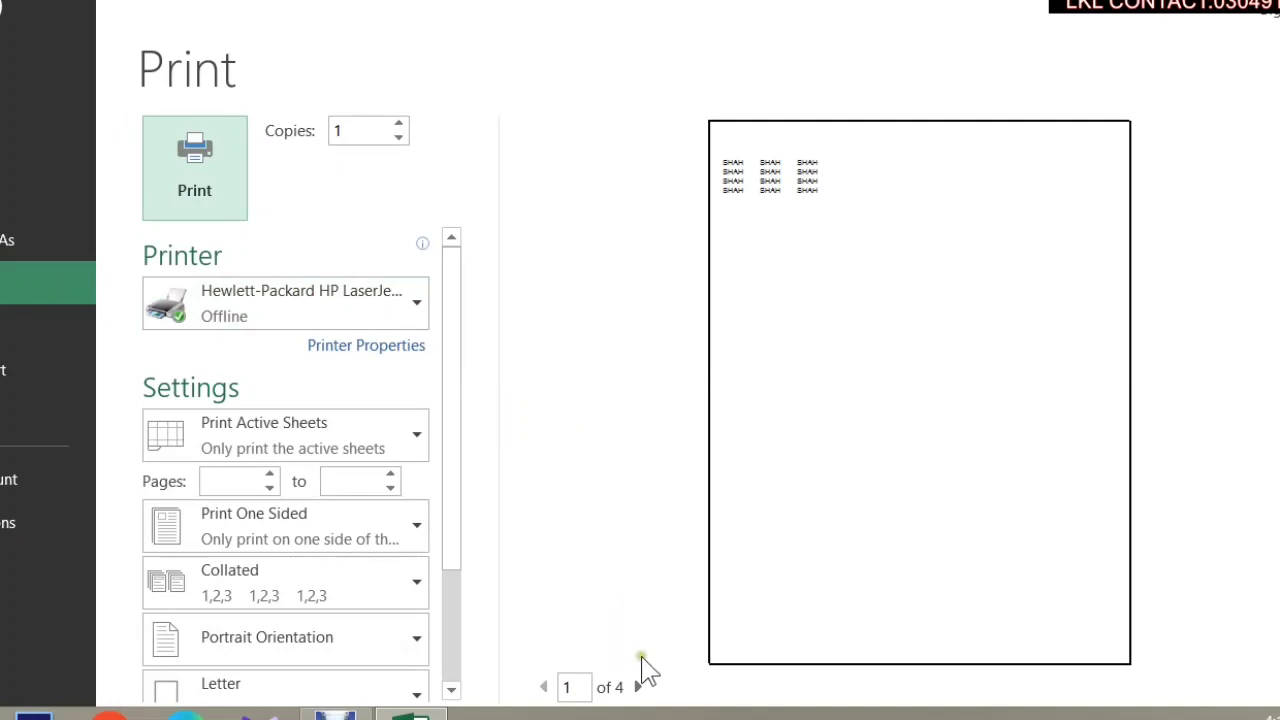
{"action": "left_click", "coordinate": [640, 688]}
{"action": "left_click", "coordinate": [641, 686]}
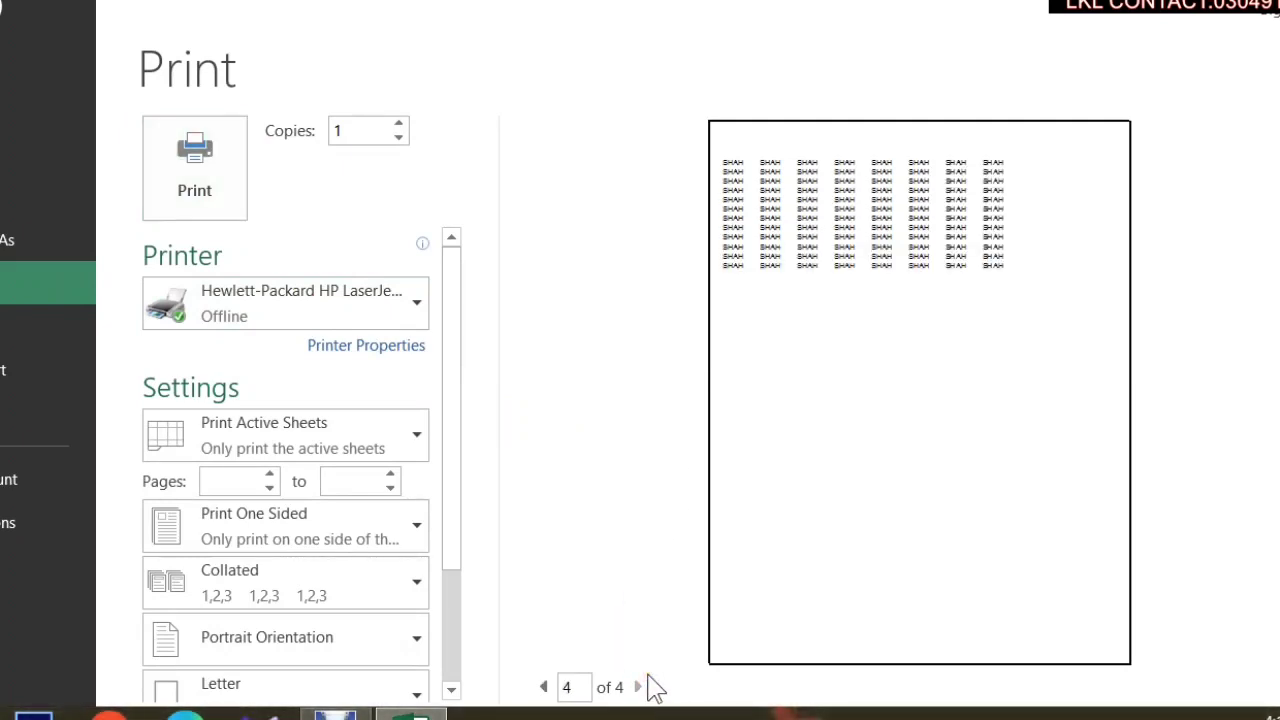
{"action": "key", "text": "Escape"}
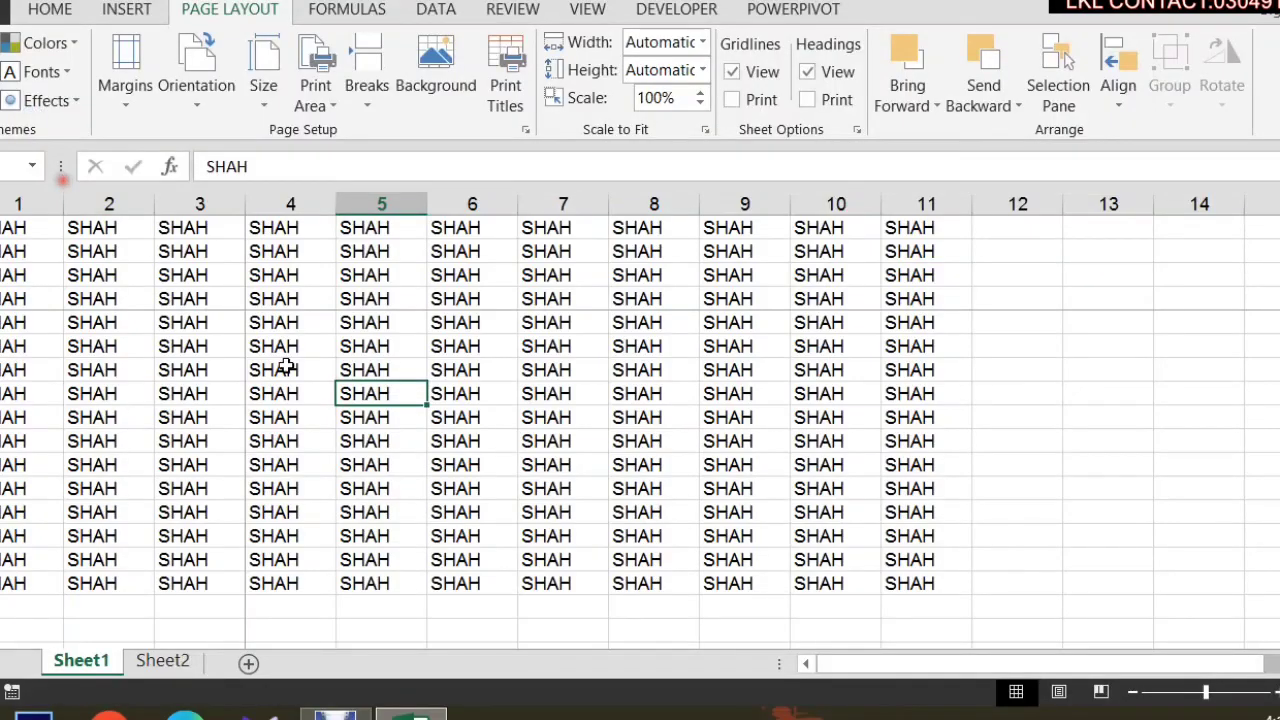
Try to remove the page break from the cell in column 5 of the fourth row, checking the print preview between attempts.
{"action": "left_click", "coordinate": [506, 418]}
{"action": "left_click", "coordinate": [346, 298]}
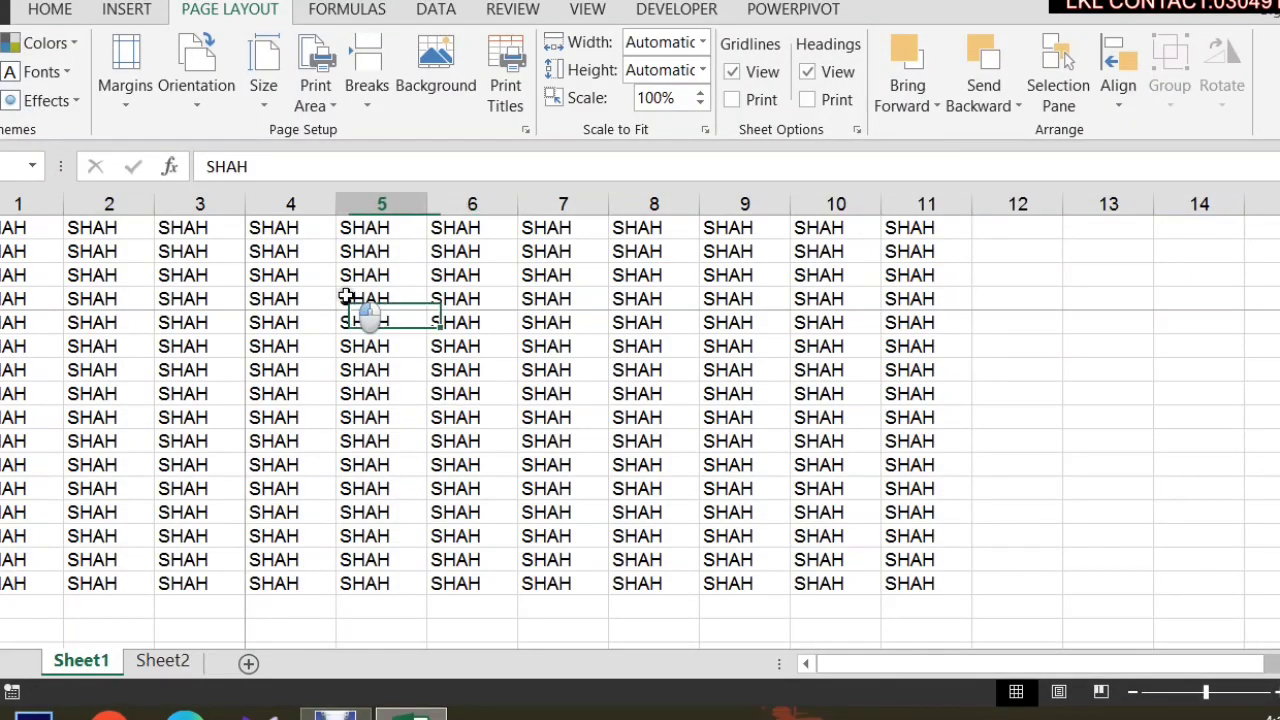
{"action": "left_click", "coordinate": [346, 104]}
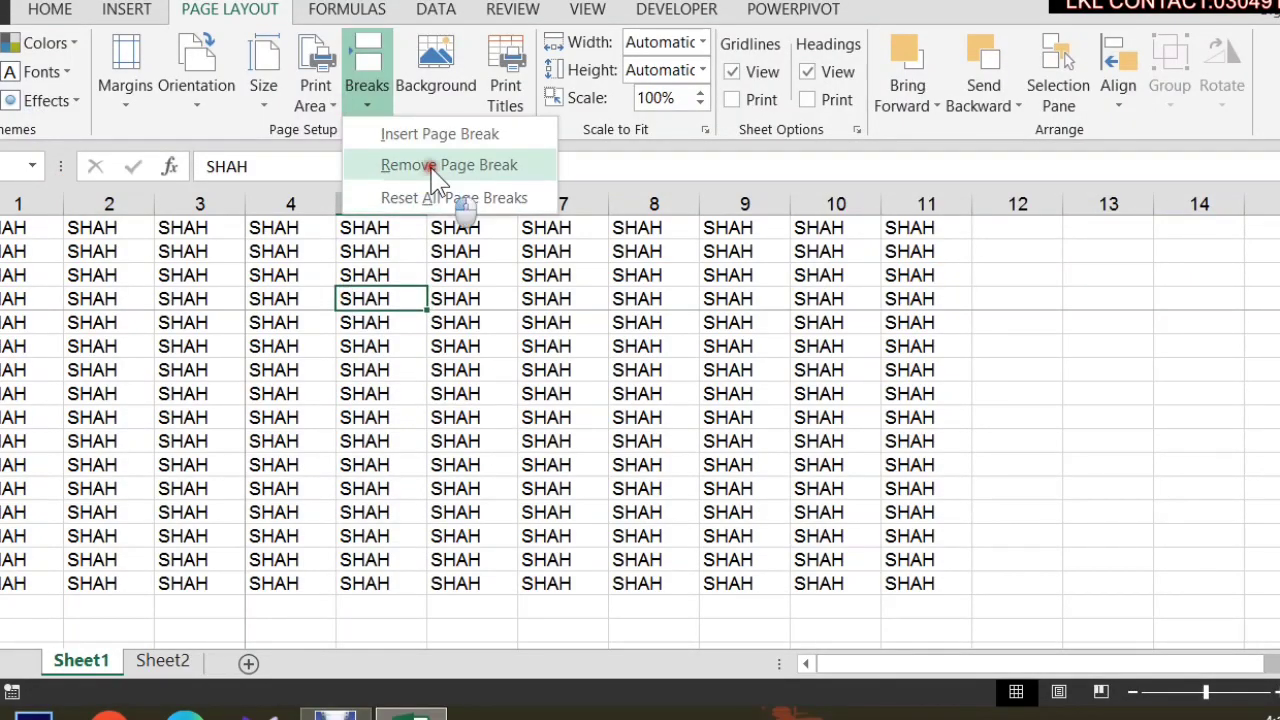
{"action": "left_click", "coordinate": [435, 172]}
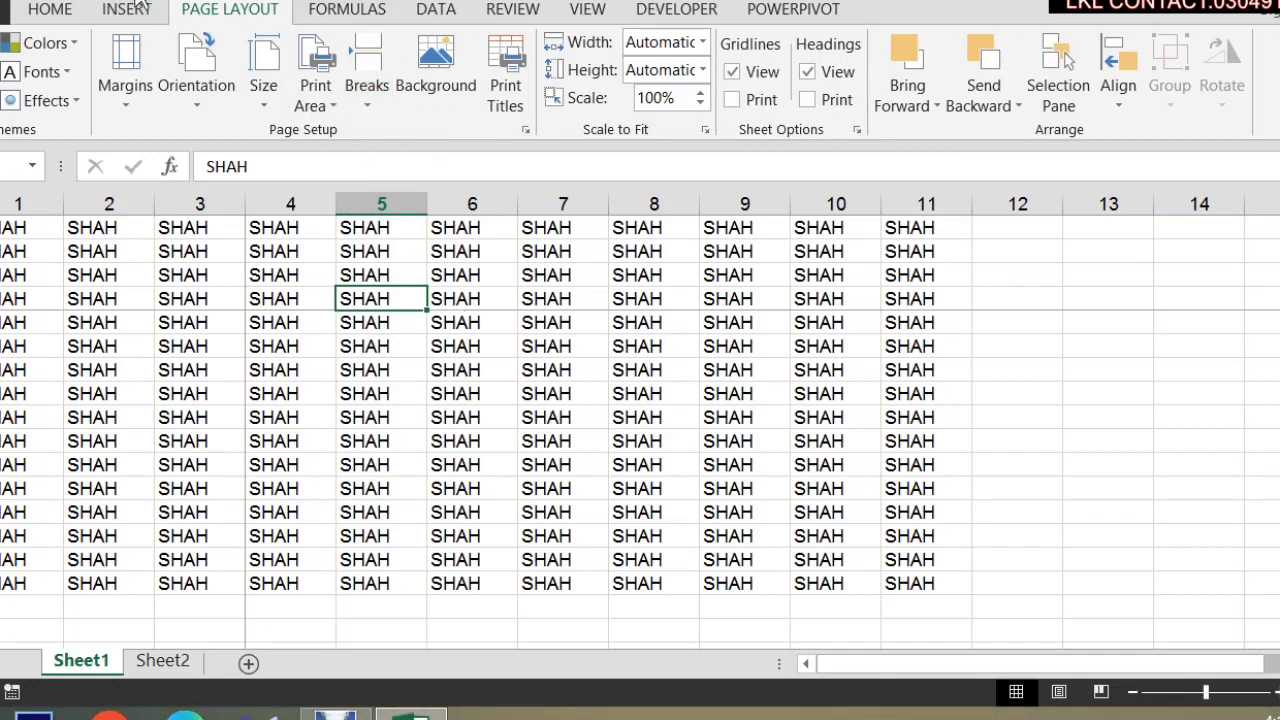
{"action": "key", "text": "ctrl+p"}
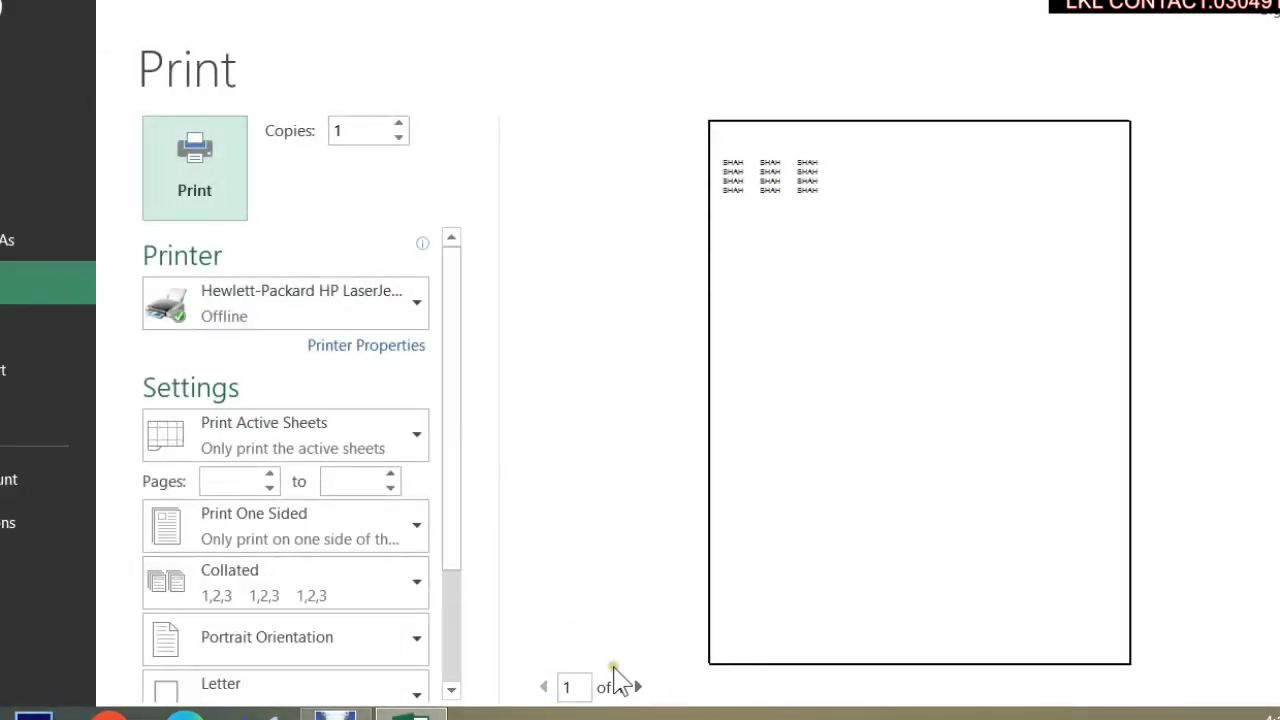
{"action": "left_click", "coordinate": [2, 28]}
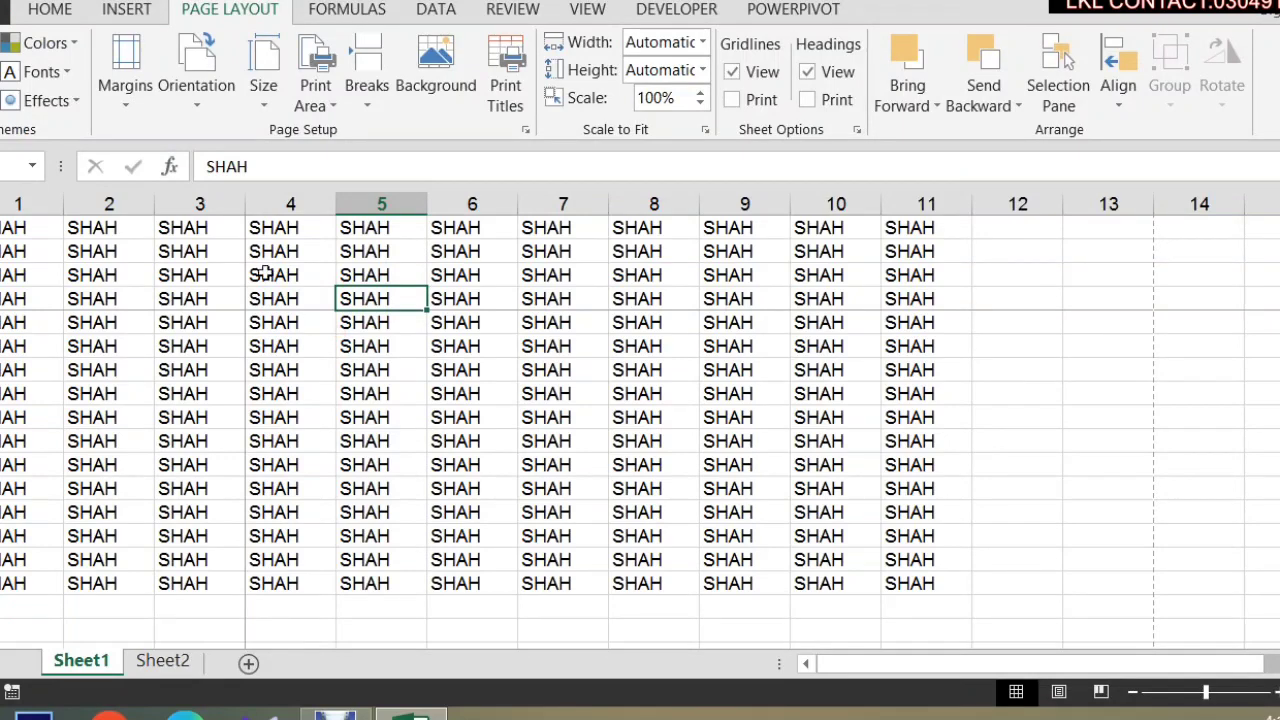
{"action": "left_click", "coordinate": [366, 100]}
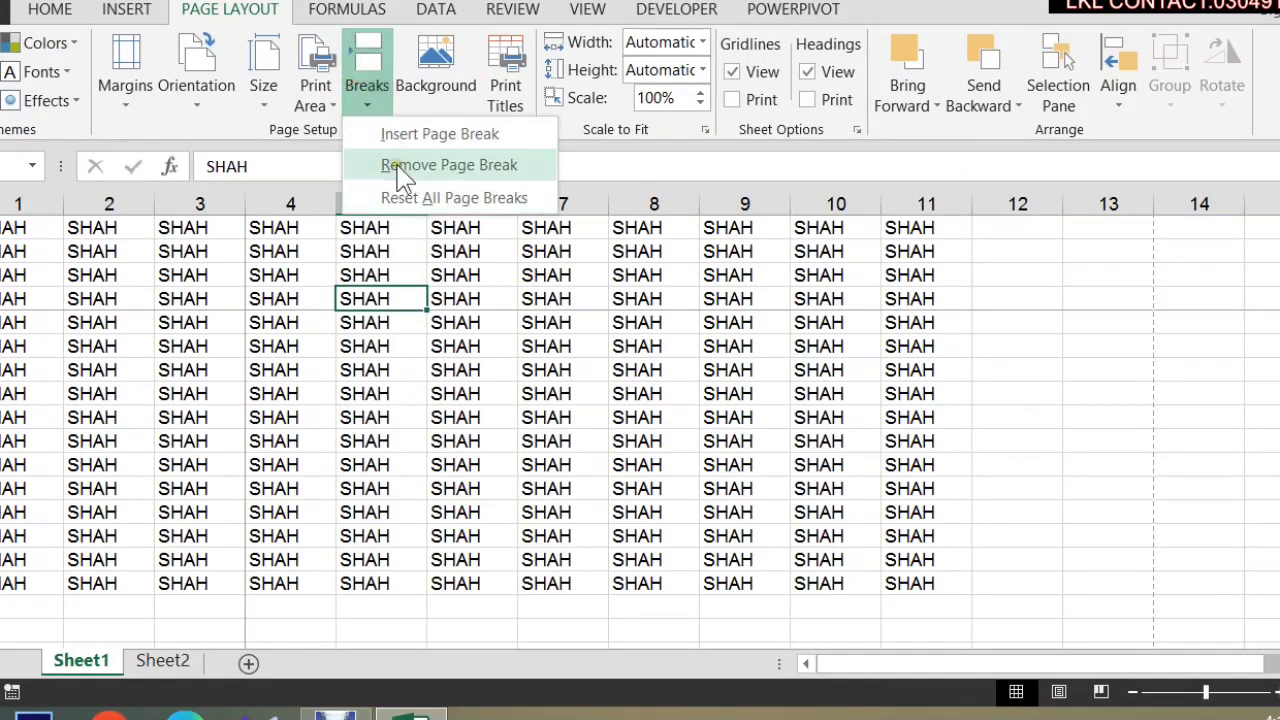
{"action": "left_click", "coordinate": [403, 170]}
Reset all page breaks on the sheet and check both pages in the print preview.
{"action": "left_click", "coordinate": [364, 98]}
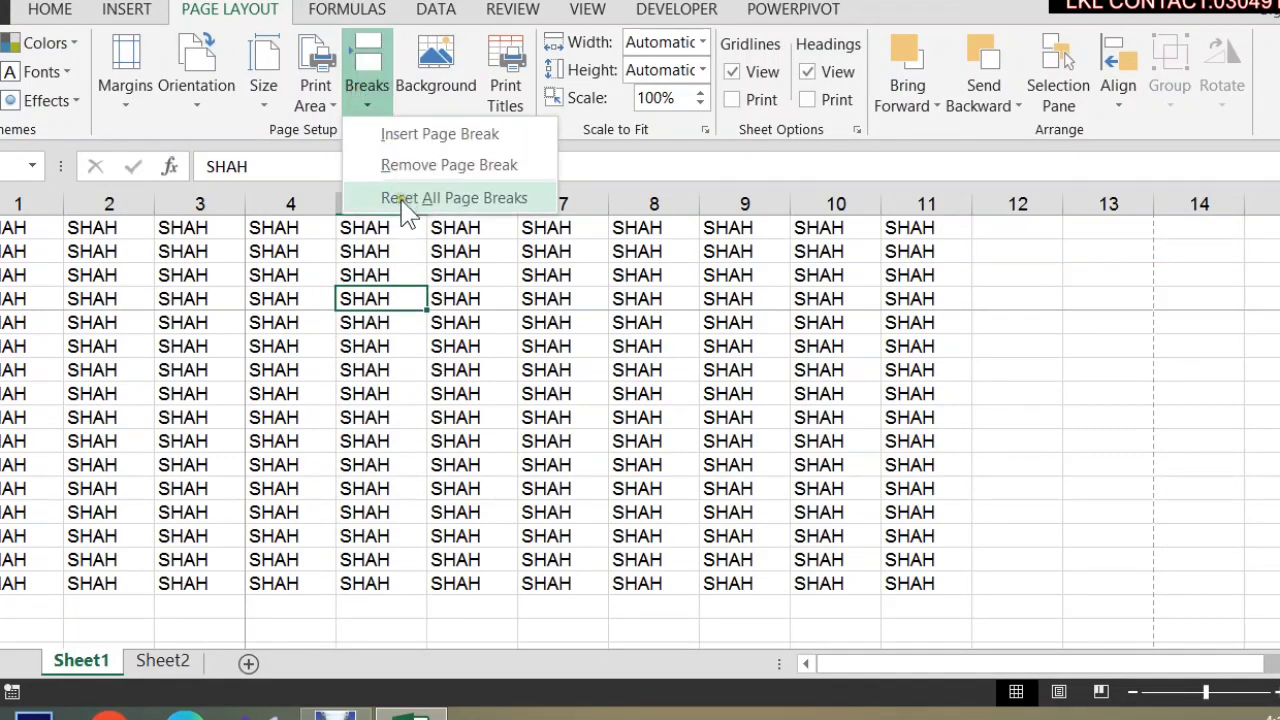
{"action": "left_click", "coordinate": [402, 199]}
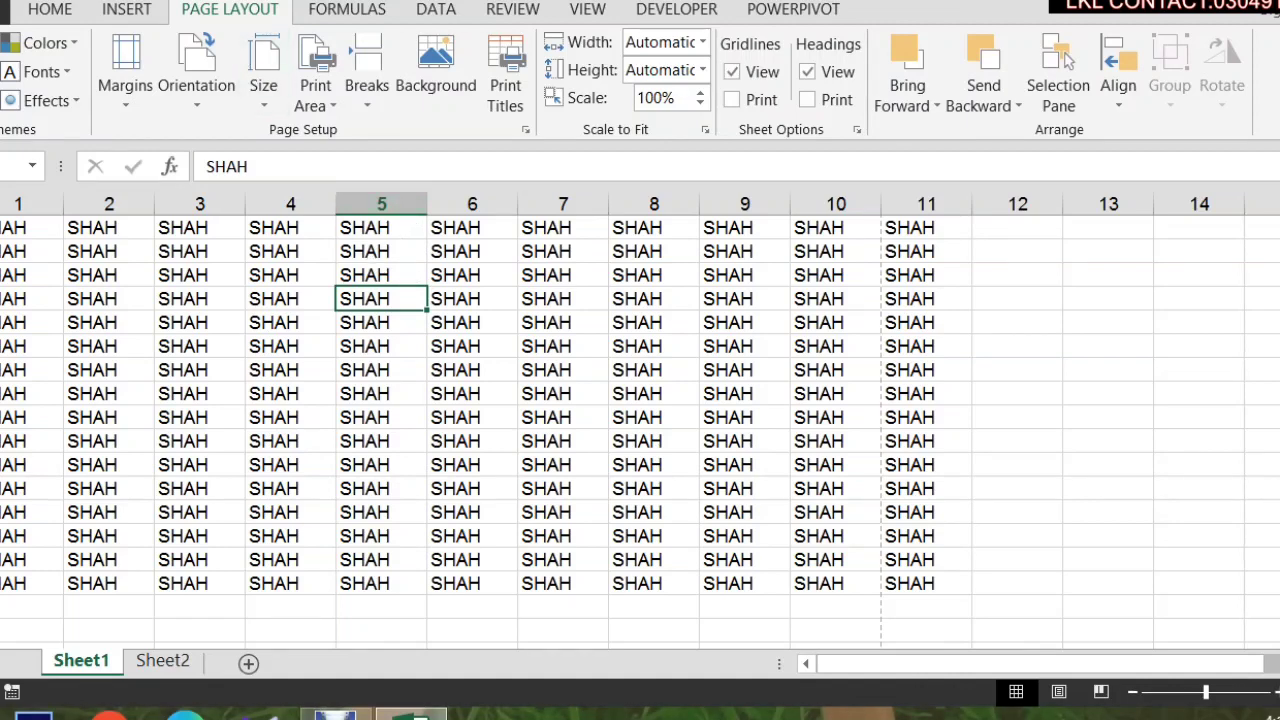
{"action": "key", "text": "ctrl+p"}
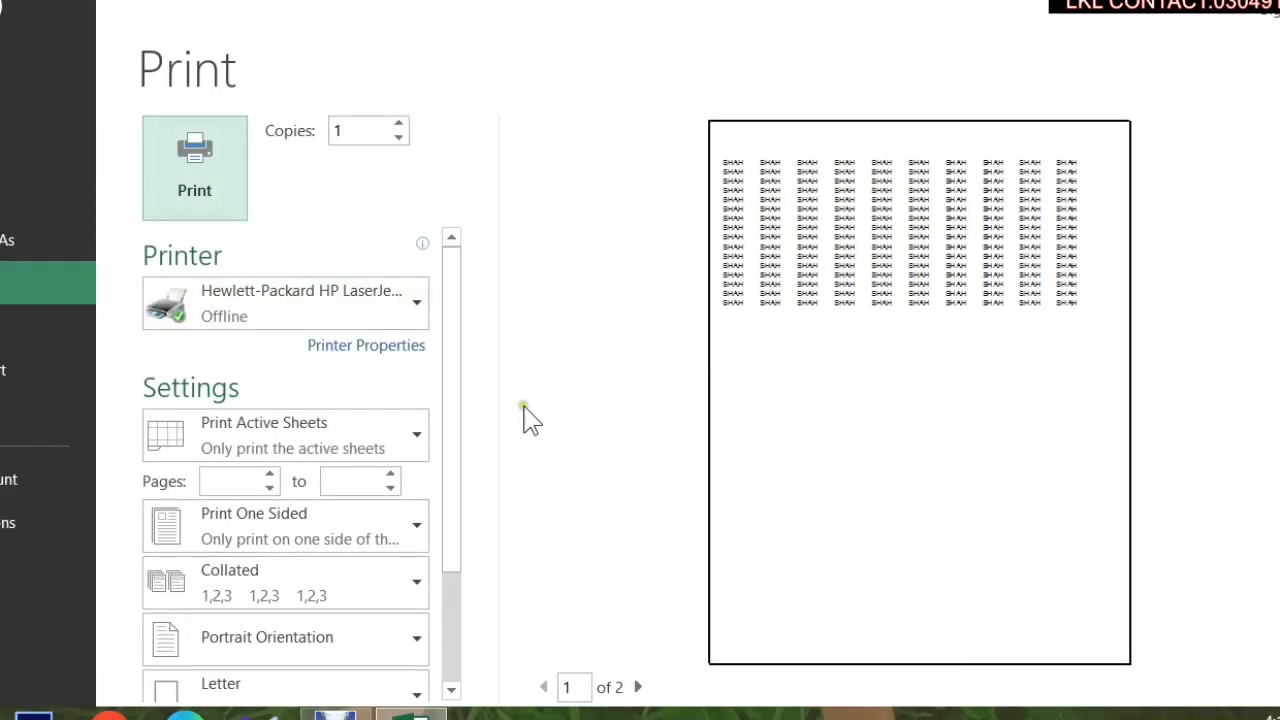
{"action": "left_click", "coordinate": [638, 687]}
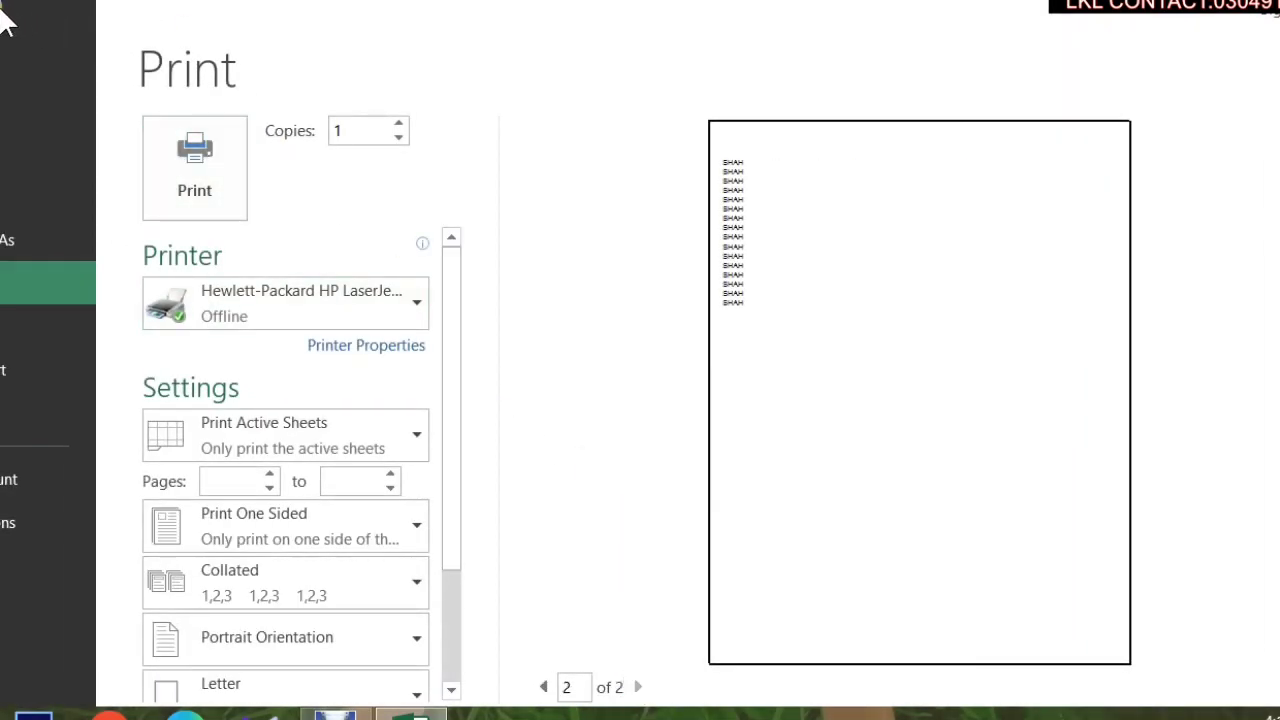
{"action": "left_click", "coordinate": [6, 22]}
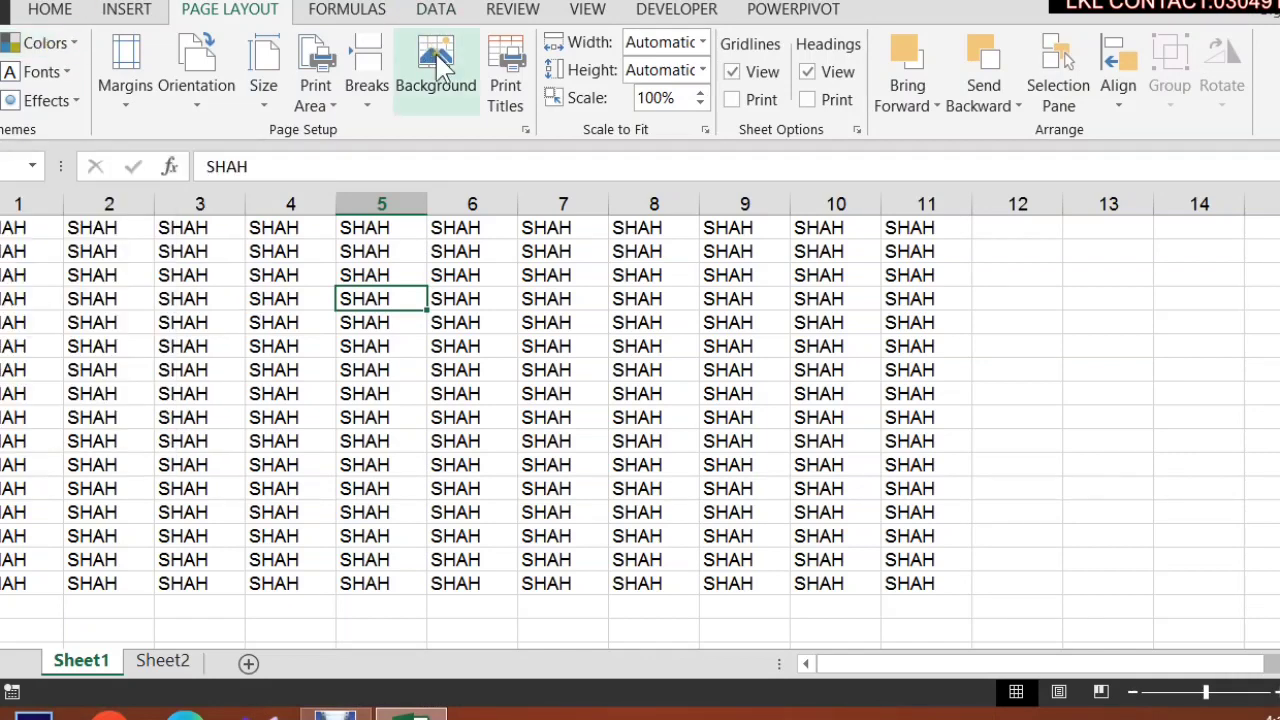
Set the picture 20221026_214540_0000.png from the Pictures folder as the sheet background.
{"action": "left_click", "coordinate": [460, 115]}
{"action": "left_click", "coordinate": [636, 400]}
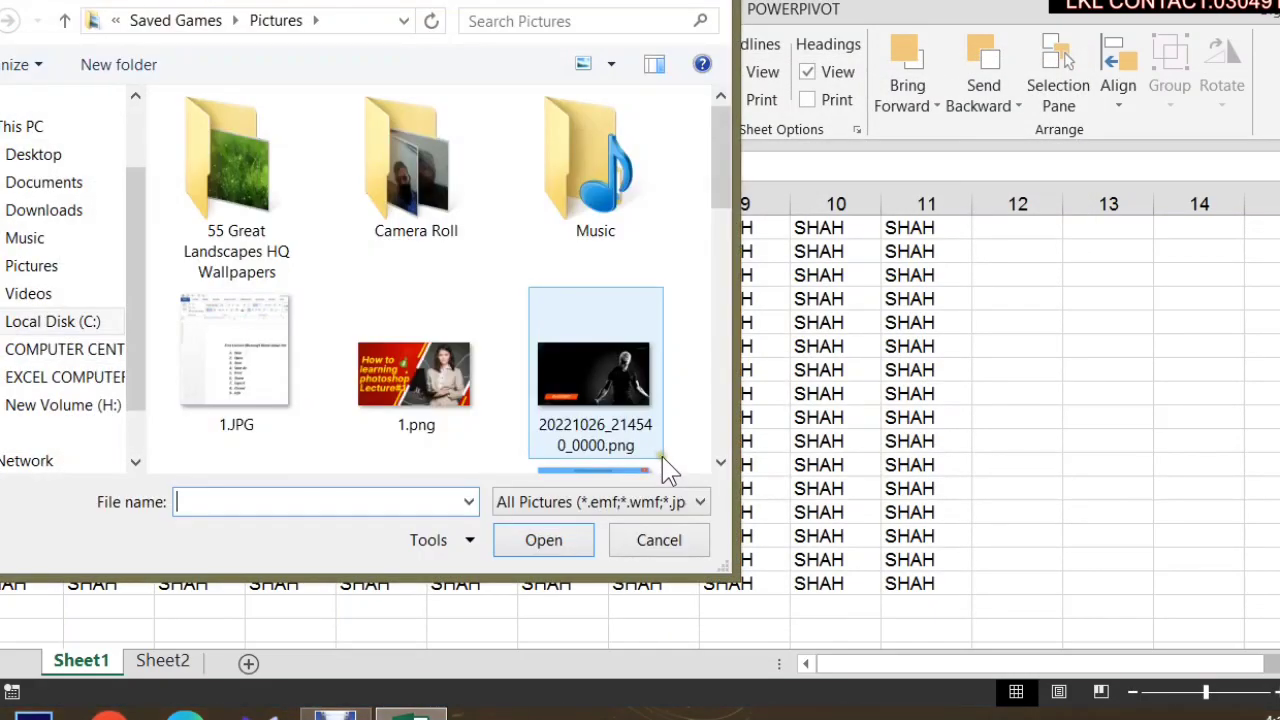
{"action": "double_click", "coordinate": [651, 449]}
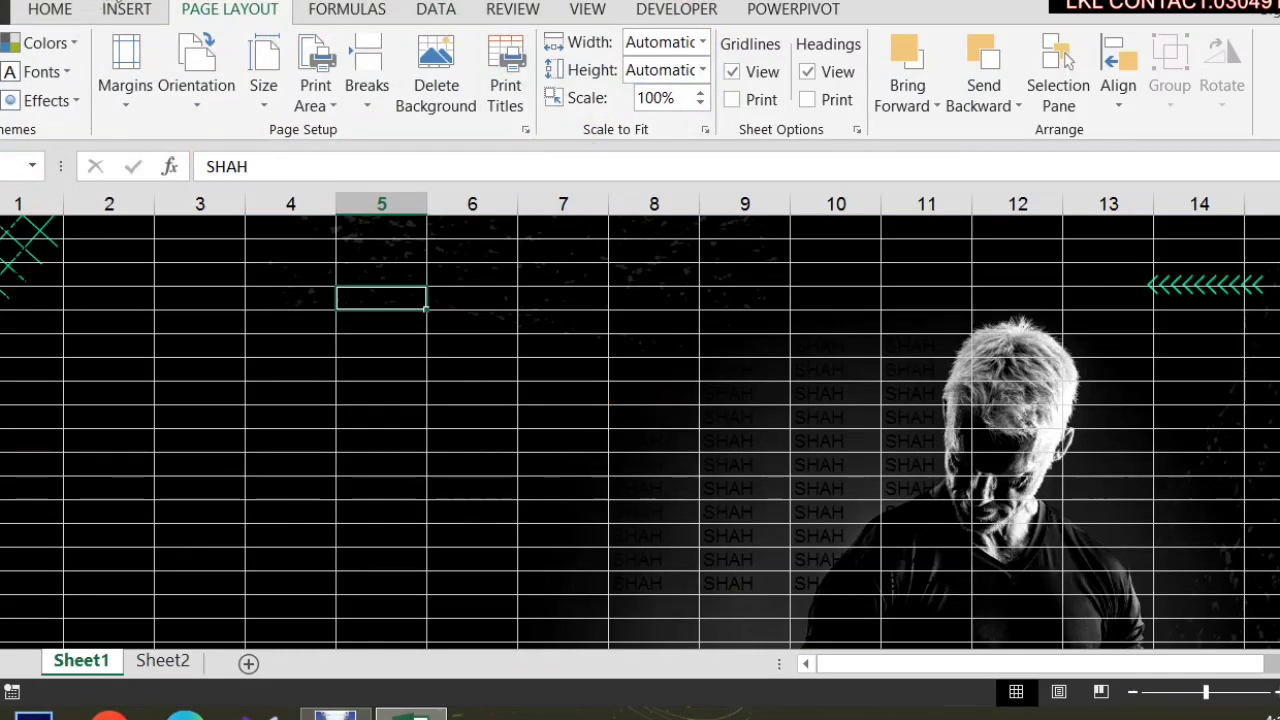
Open the Excel Options and look through the General, Formulas and Advanced settings down to the Lotus compatibility section.
{"action": "left_click", "coordinate": [126, 2]}
{"action": "left_click", "coordinate": [3, 44]}
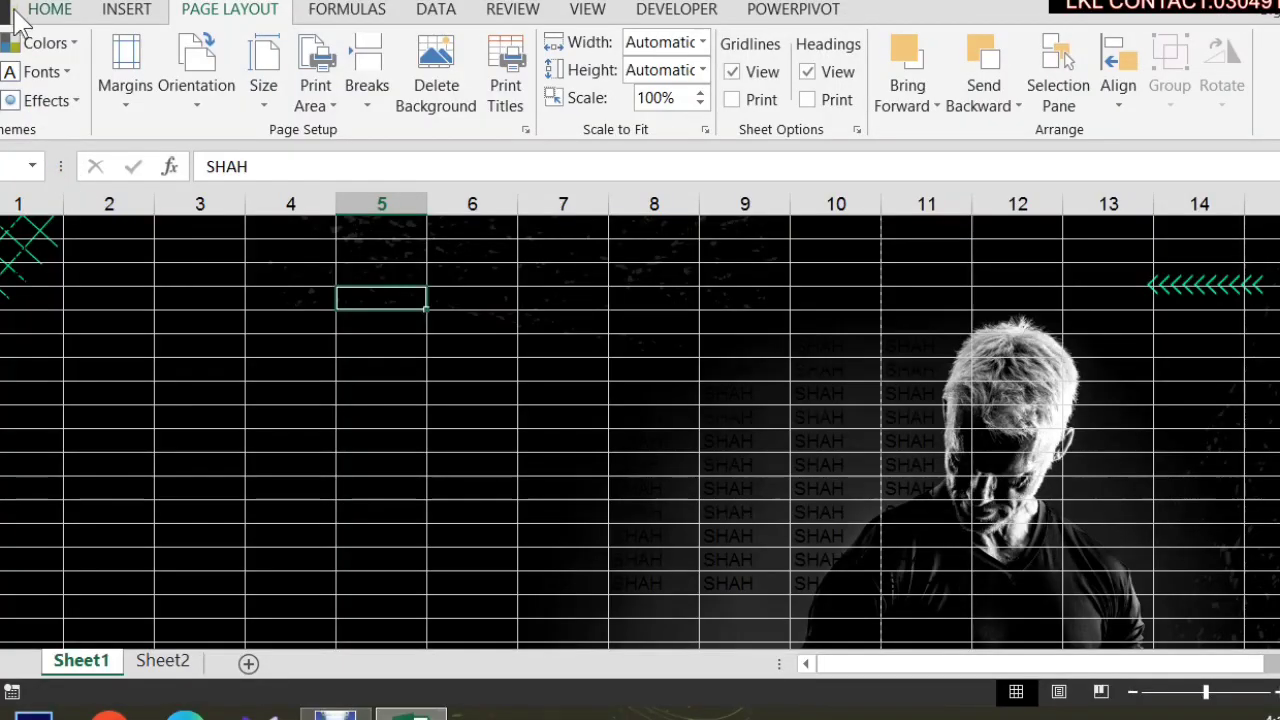
{"action": "left_click", "coordinate": [6, 12]}
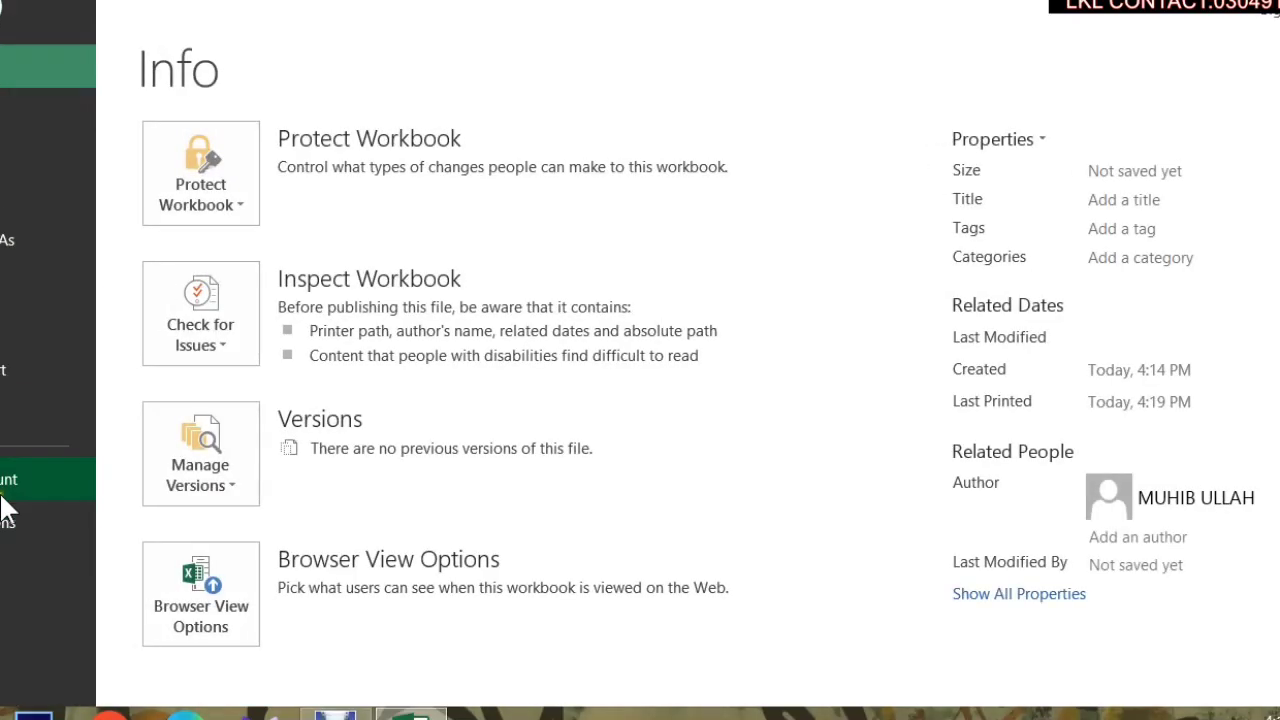
{"action": "left_click", "coordinate": [8, 528]}
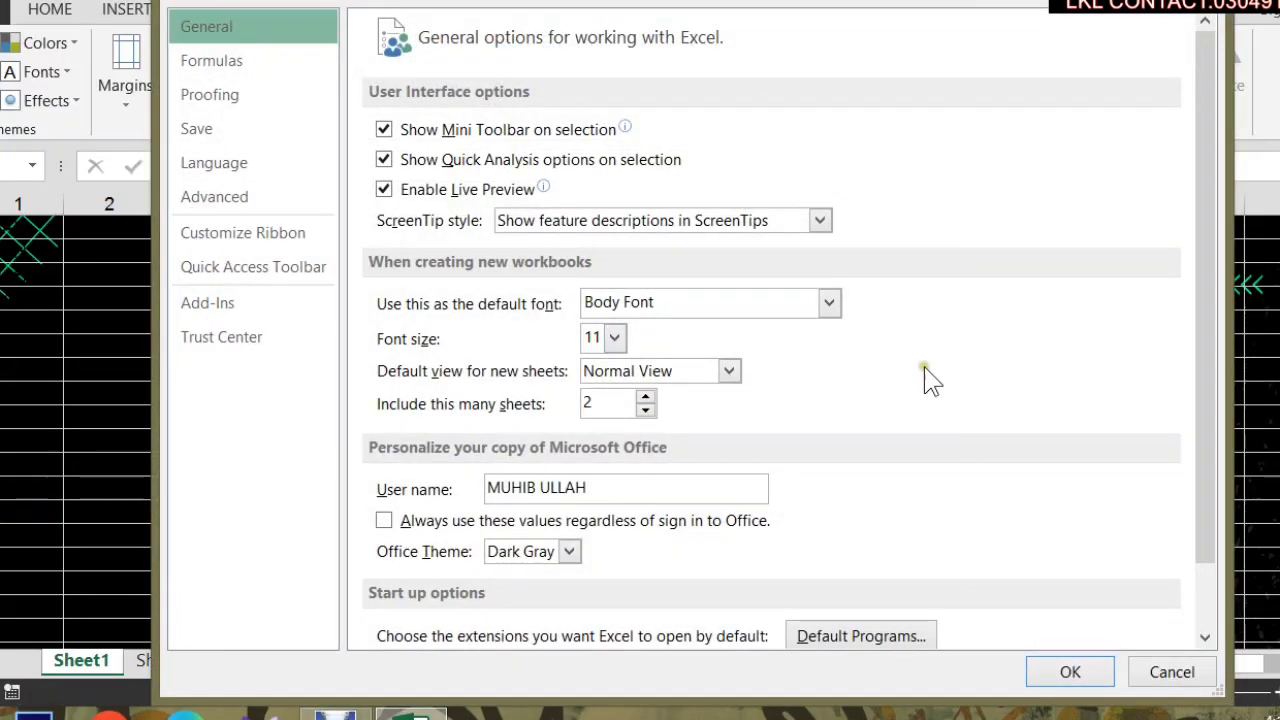
{"action": "left_click", "coordinate": [1209, 262]}
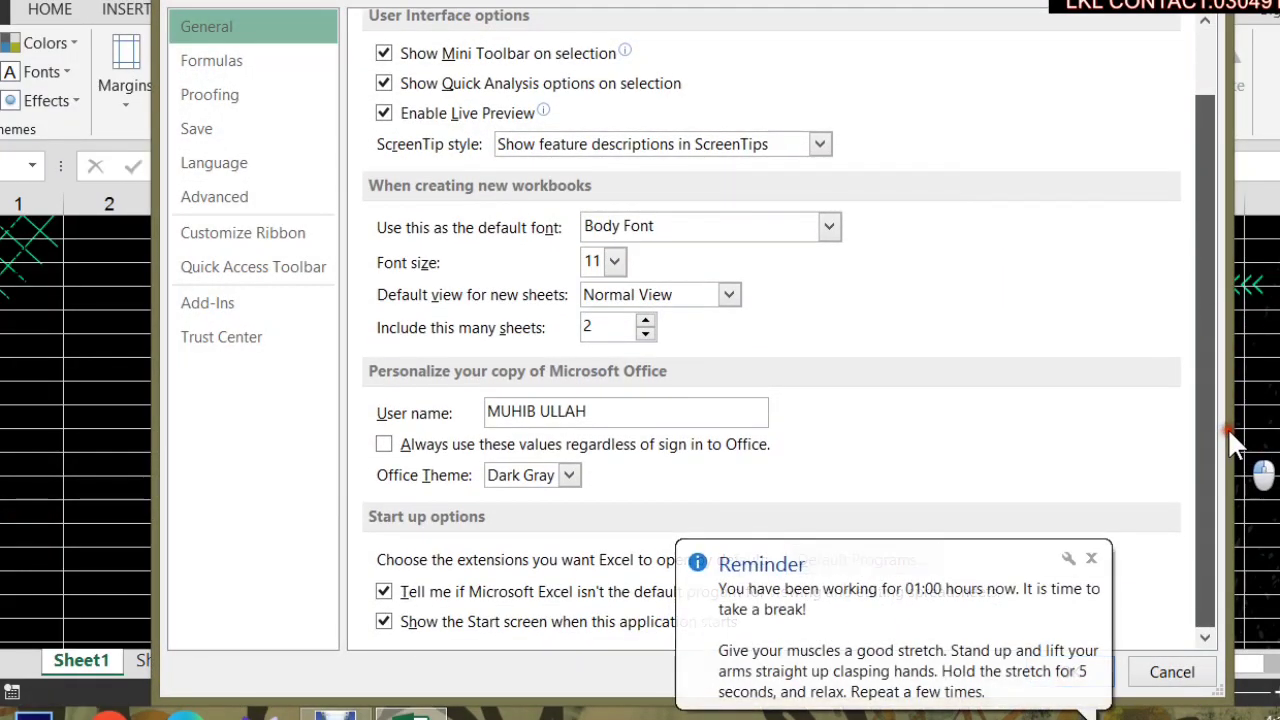
{"action": "left_click", "coordinate": [207, 62]}
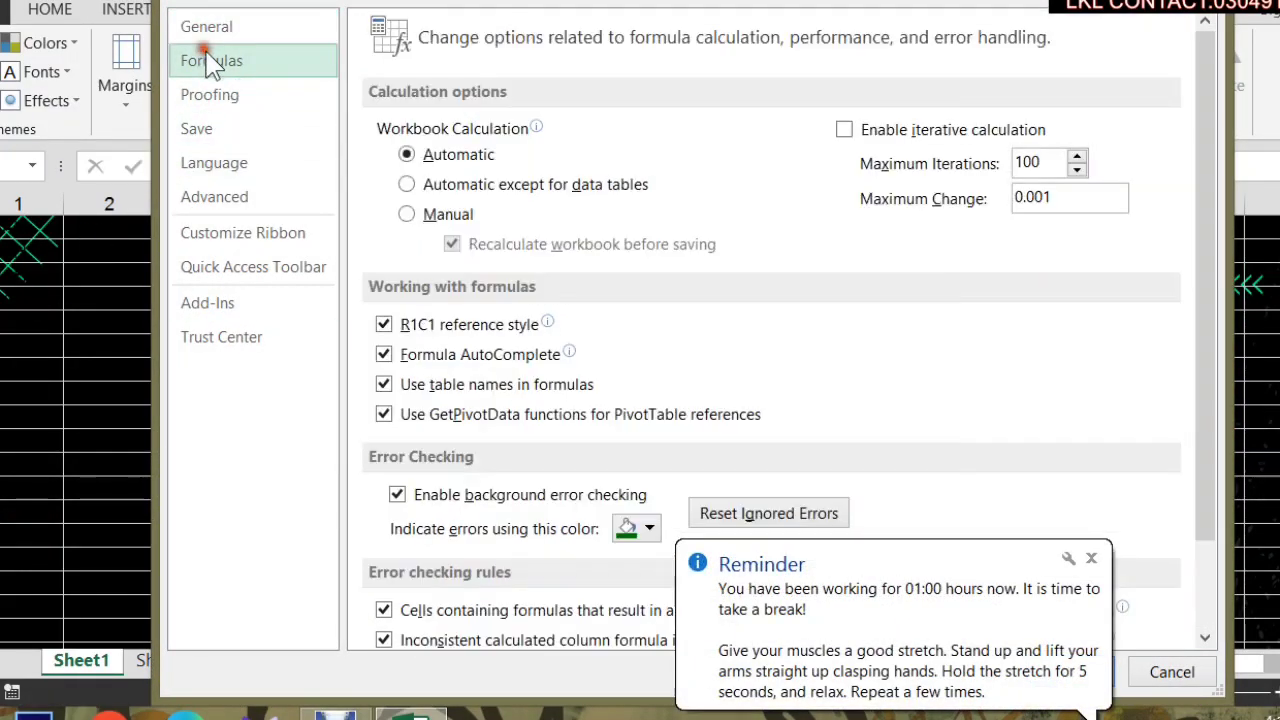
{"action": "left_click", "coordinate": [220, 195]}
{"action": "scroll", "coordinate": [712, 478], "scroll_direction": "down", "scroll_amount": 2}
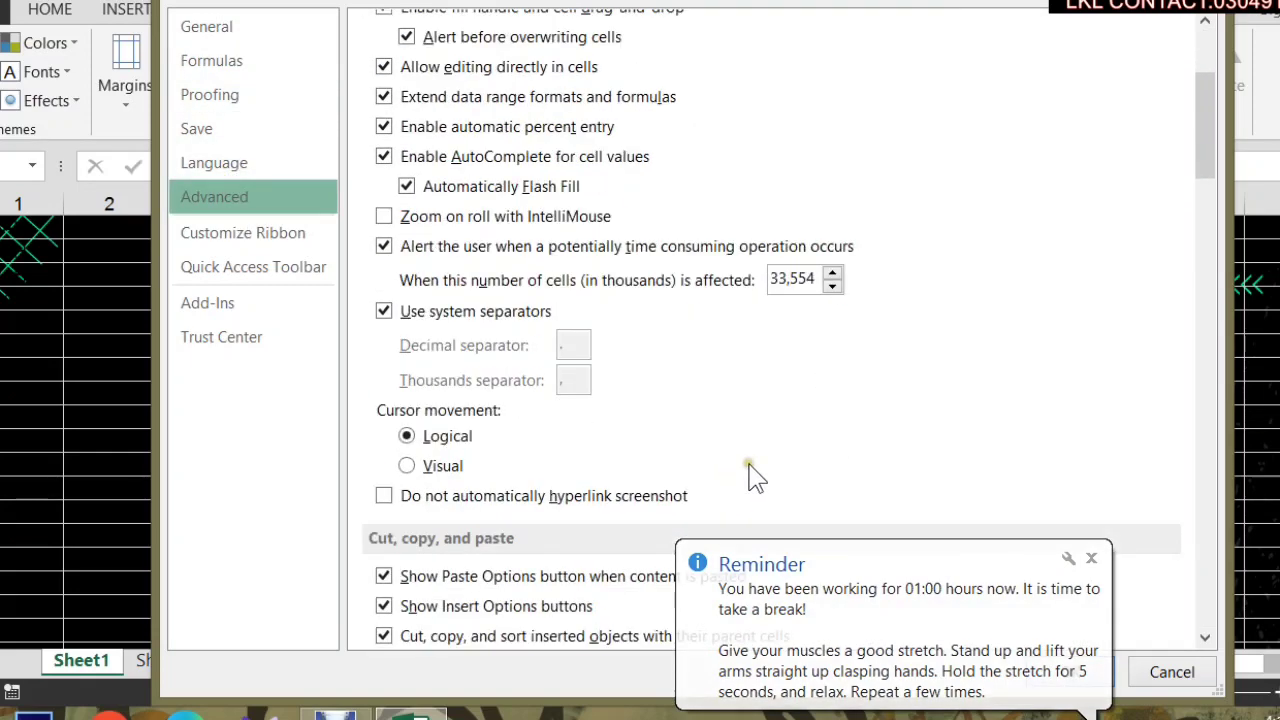
{"action": "left_click_drag", "start_coordinate": [1206, 149], "coordinate": [1224, 268]}
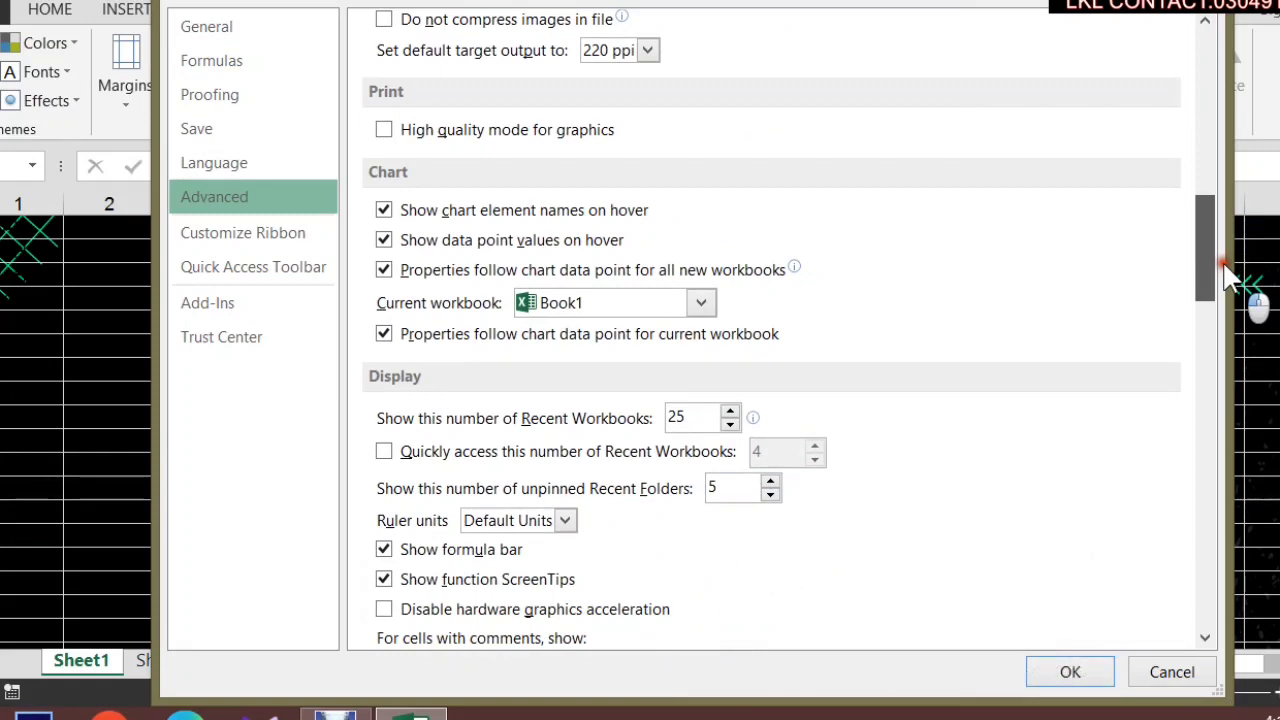
{"action": "left_click_drag", "start_coordinate": [1224, 266], "coordinate": [1258, 612]}
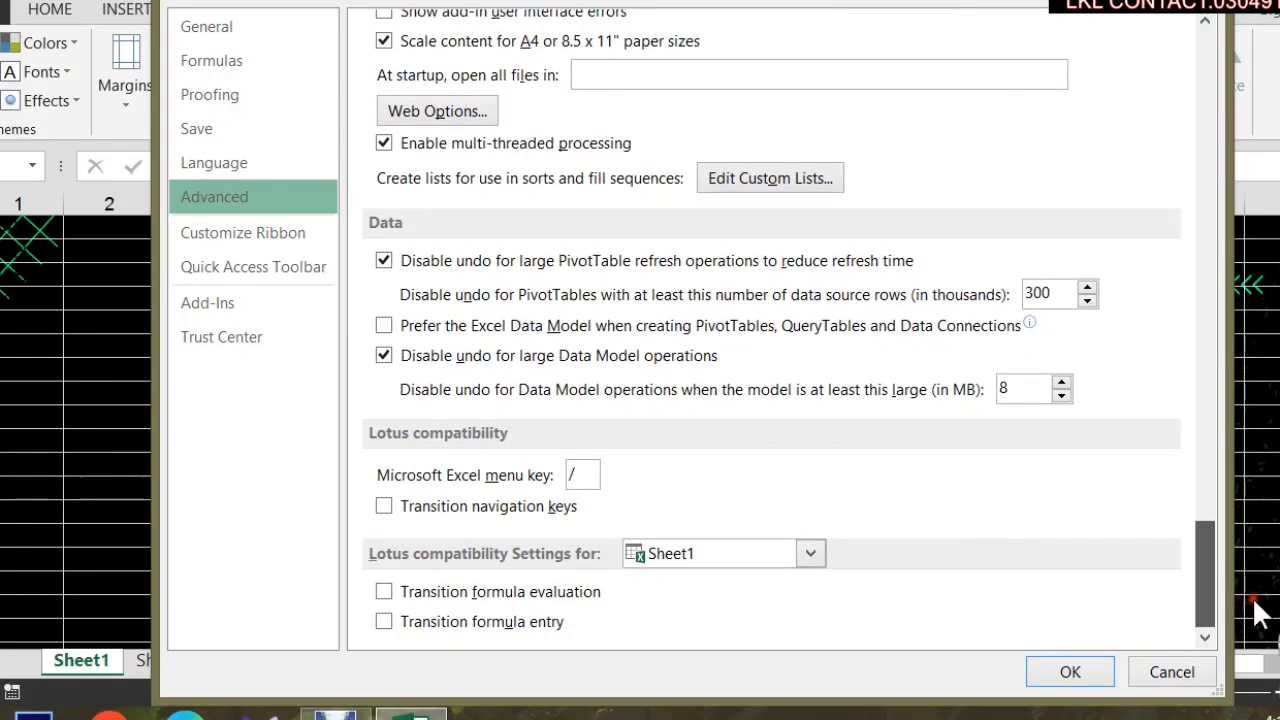
Review the Formulas, General, Proofing and Advanced options back to the Chart and Display settings, and close the options without changes.
{"action": "left_click", "coordinate": [192, 61]}
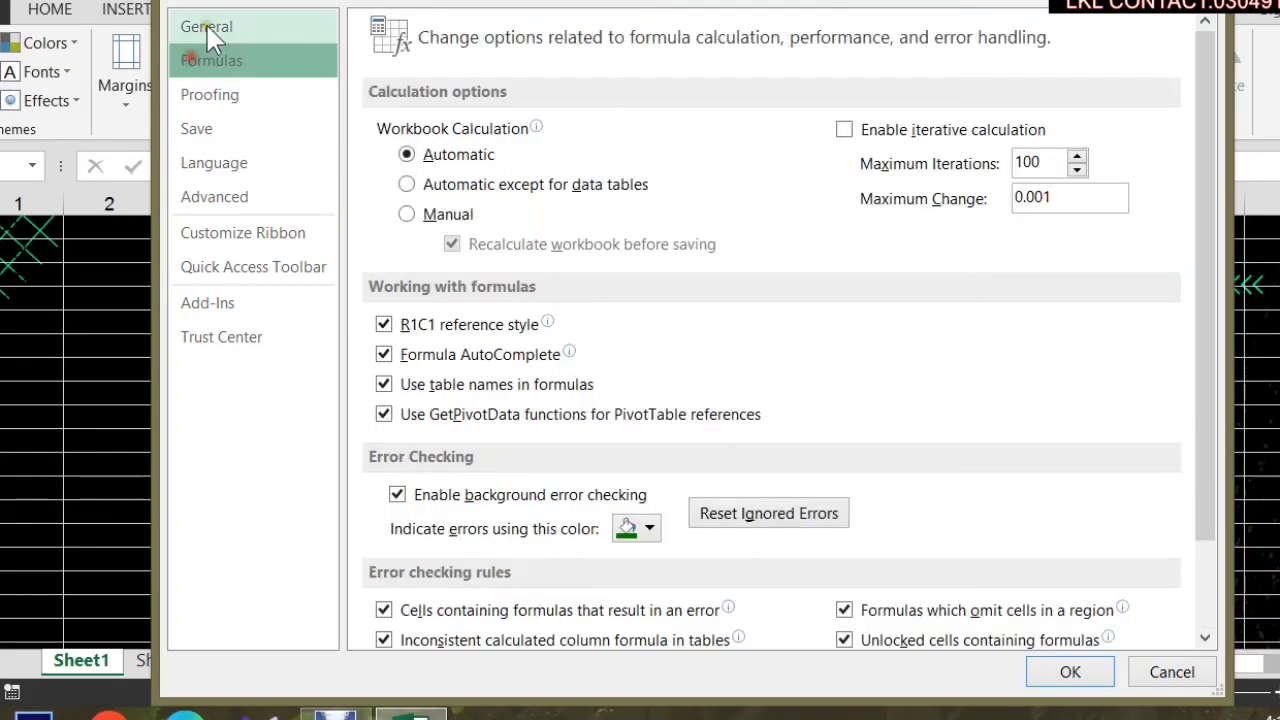
{"action": "left_click", "coordinate": [208, 28]}
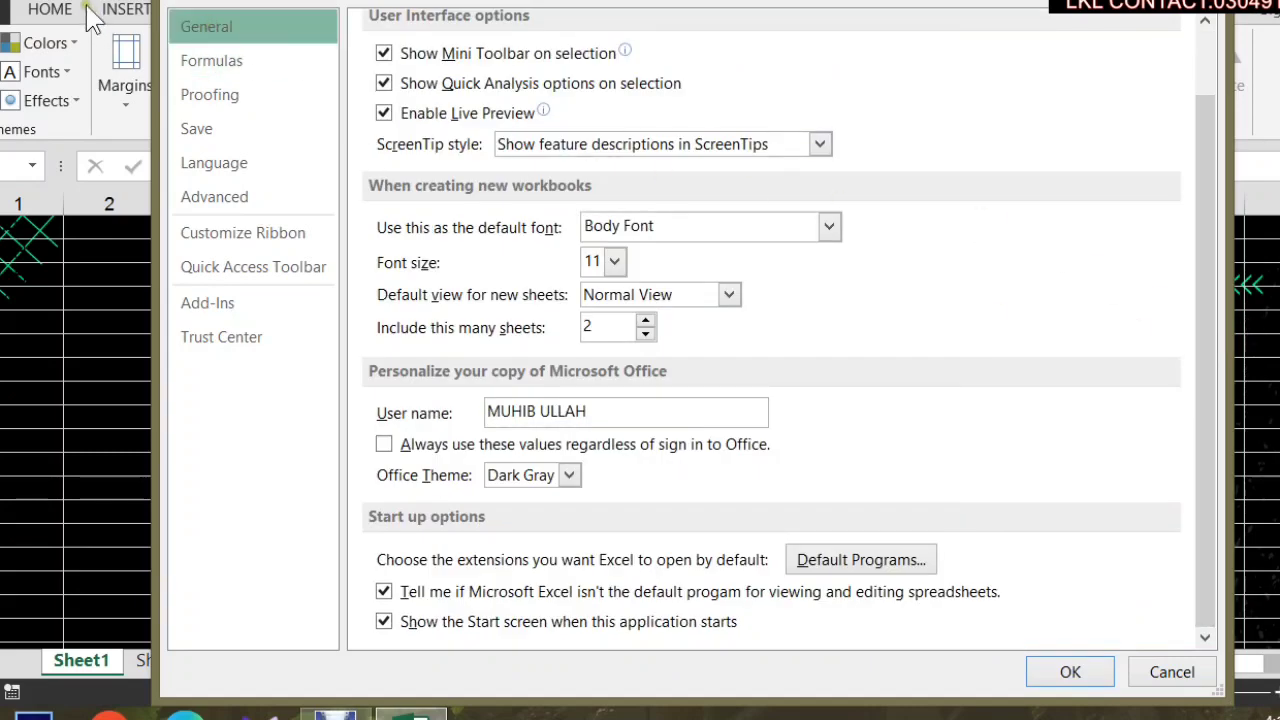
{"action": "left_click", "coordinate": [246, 72]}
{"action": "left_click", "coordinate": [248, 98]}
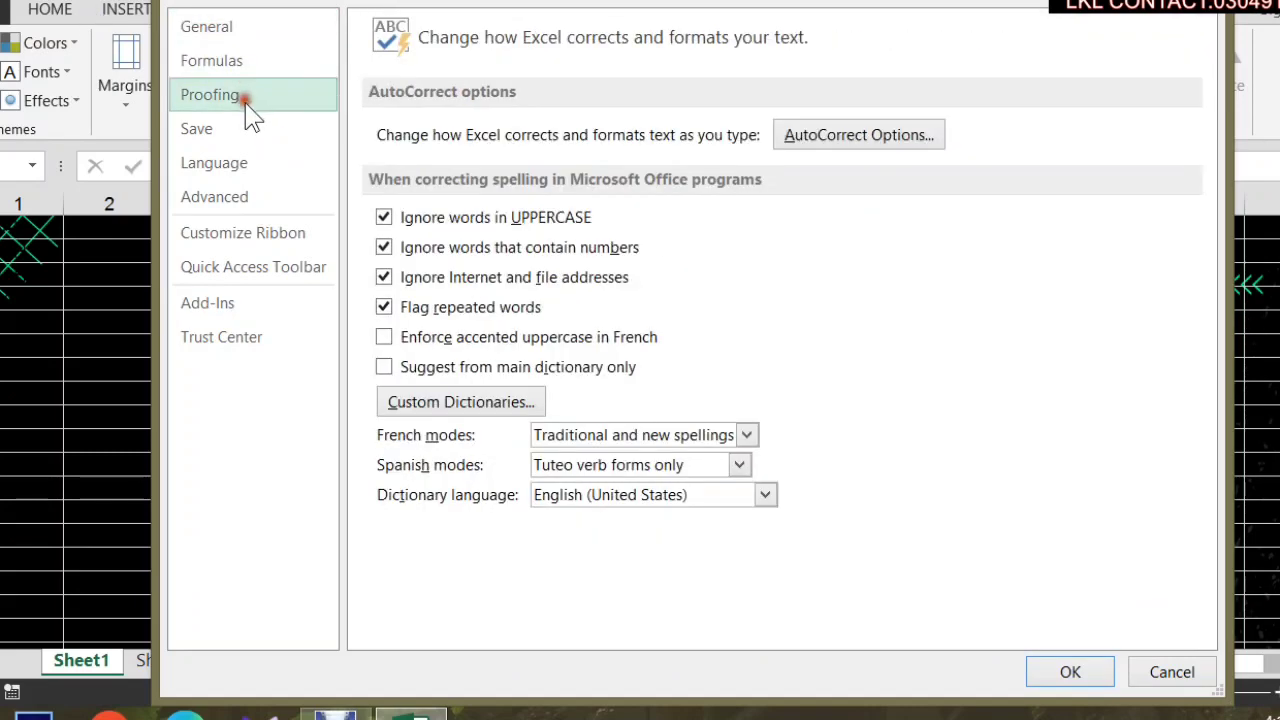
{"action": "left_click", "coordinate": [257, 208]}
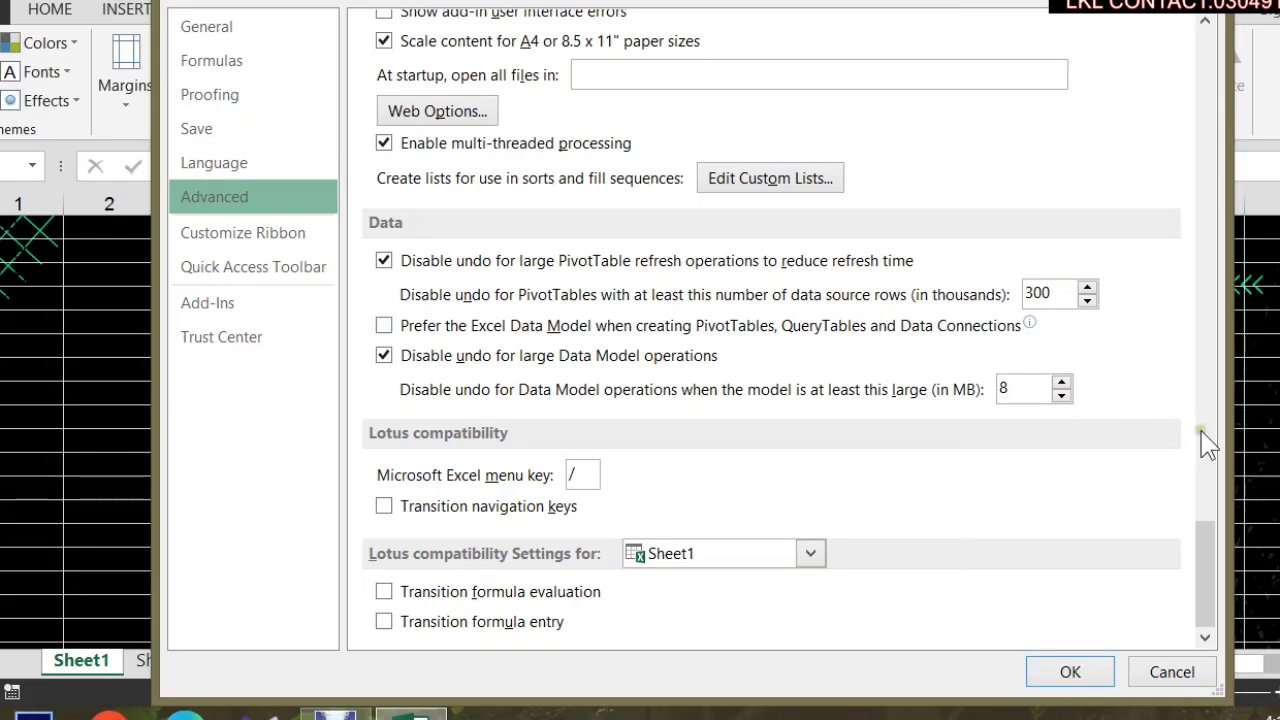
{"action": "left_click", "coordinate": [1202, 486]}
{"action": "left_click_drag", "start_coordinate": [1202, 488], "coordinate": [1268, 288]}
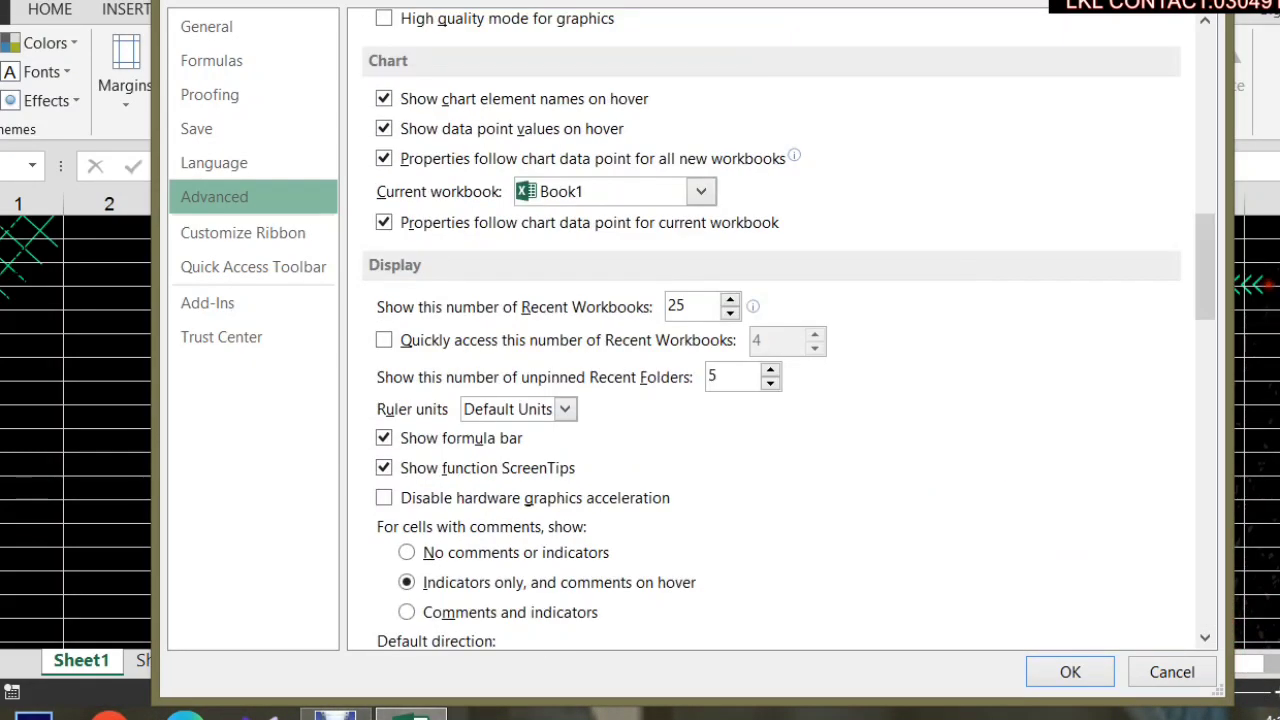
{"action": "left_click", "coordinate": [1175, 686]}
Delete the background picture from Sheet1.
{"action": "left_click", "coordinate": [923, 442]}
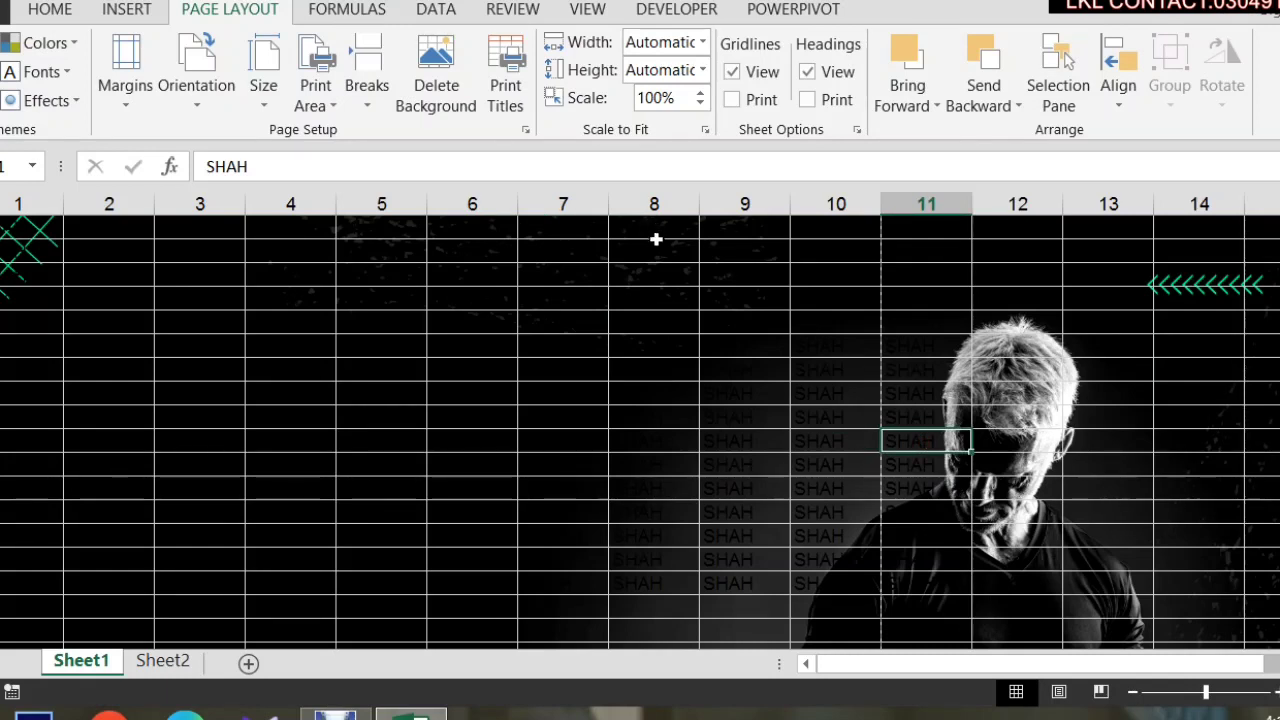
{"action": "left_click", "coordinate": [477, 104]}
{"action": "left_click", "coordinate": [515, 390]}
{"action": "left_click", "coordinate": [530, 365]}
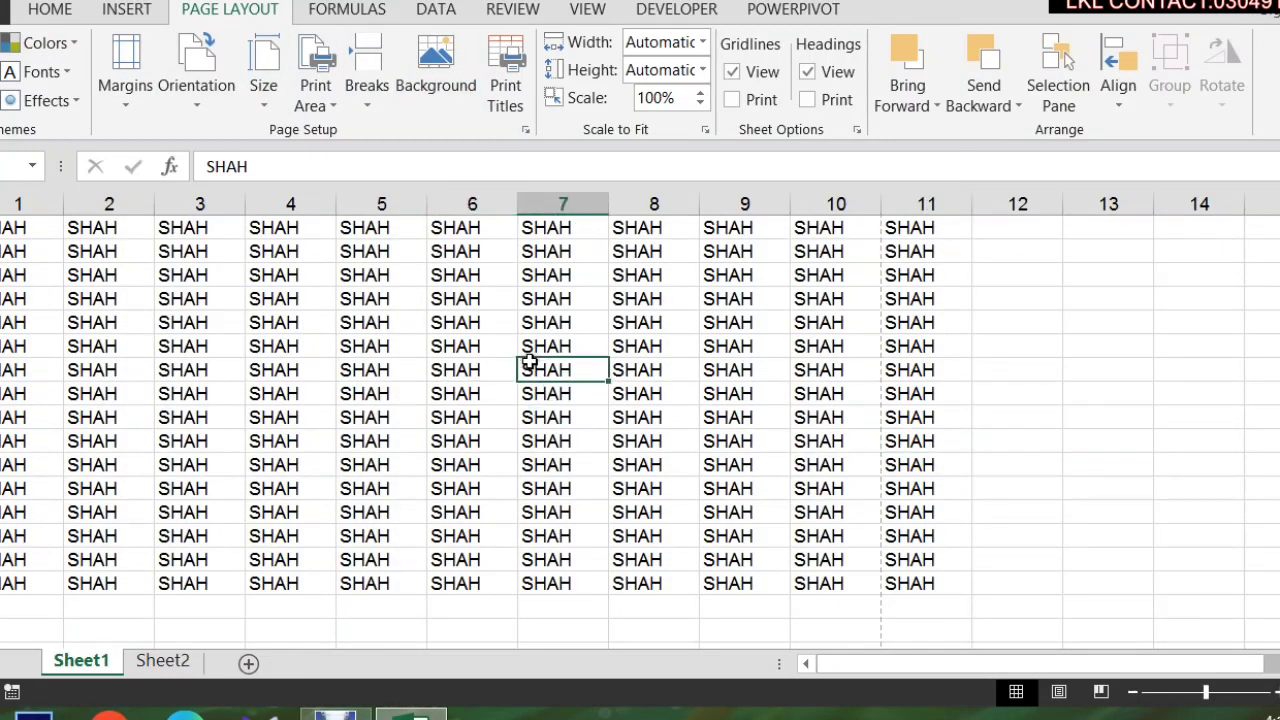
Set the print area to R1C3:R9C4 in the page setup and check it in the print preview.
{"action": "left_click", "coordinate": [512, 112]}
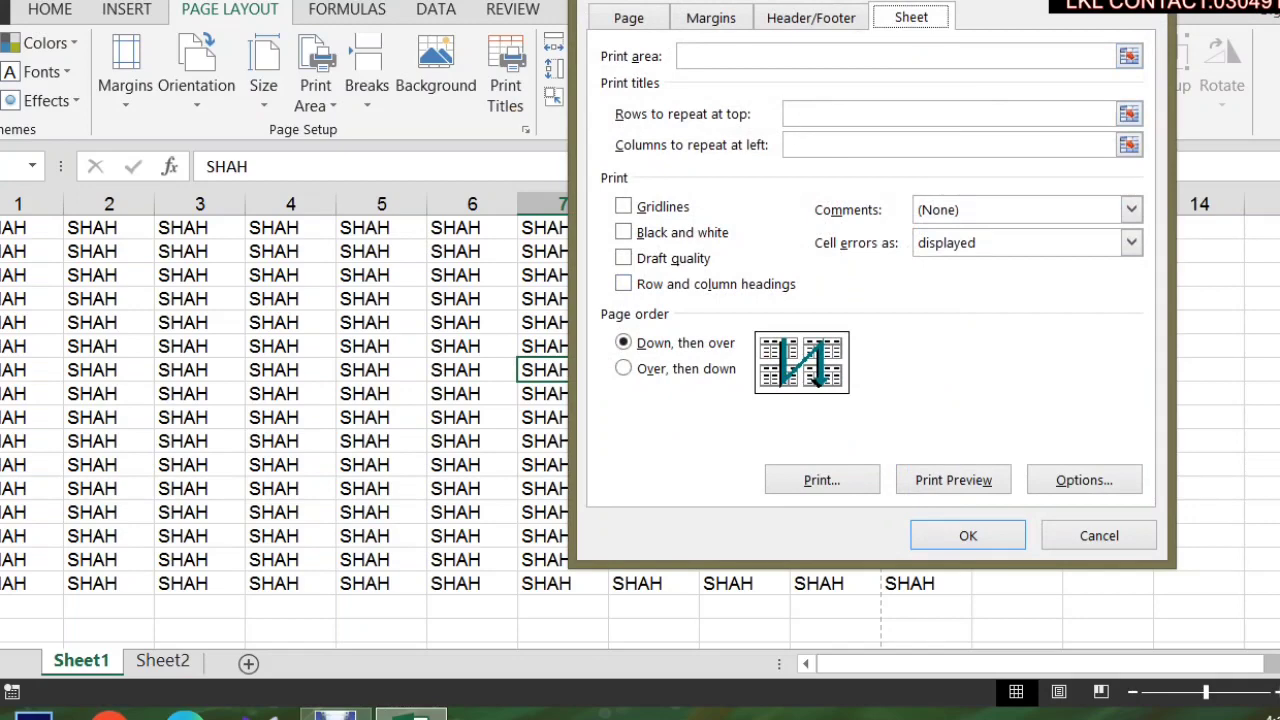
{"action": "key", "text": "Escape"}
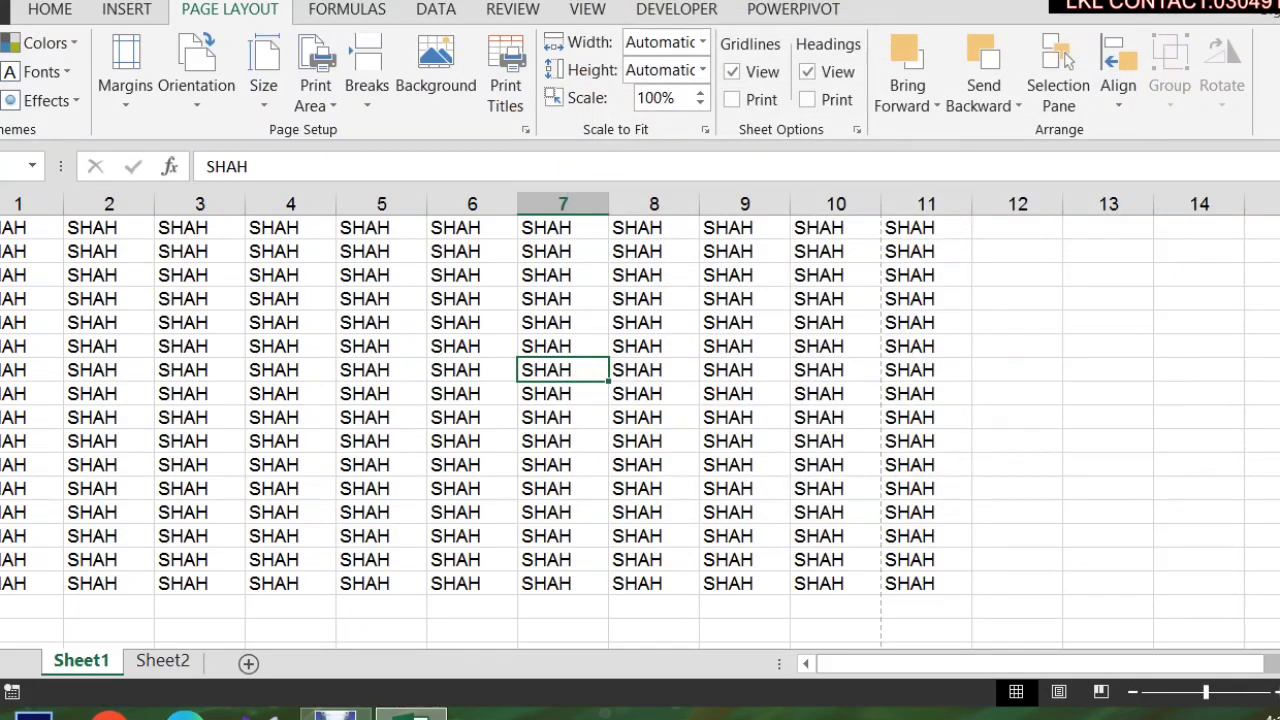
{"action": "left_click", "coordinate": [507, 95]}
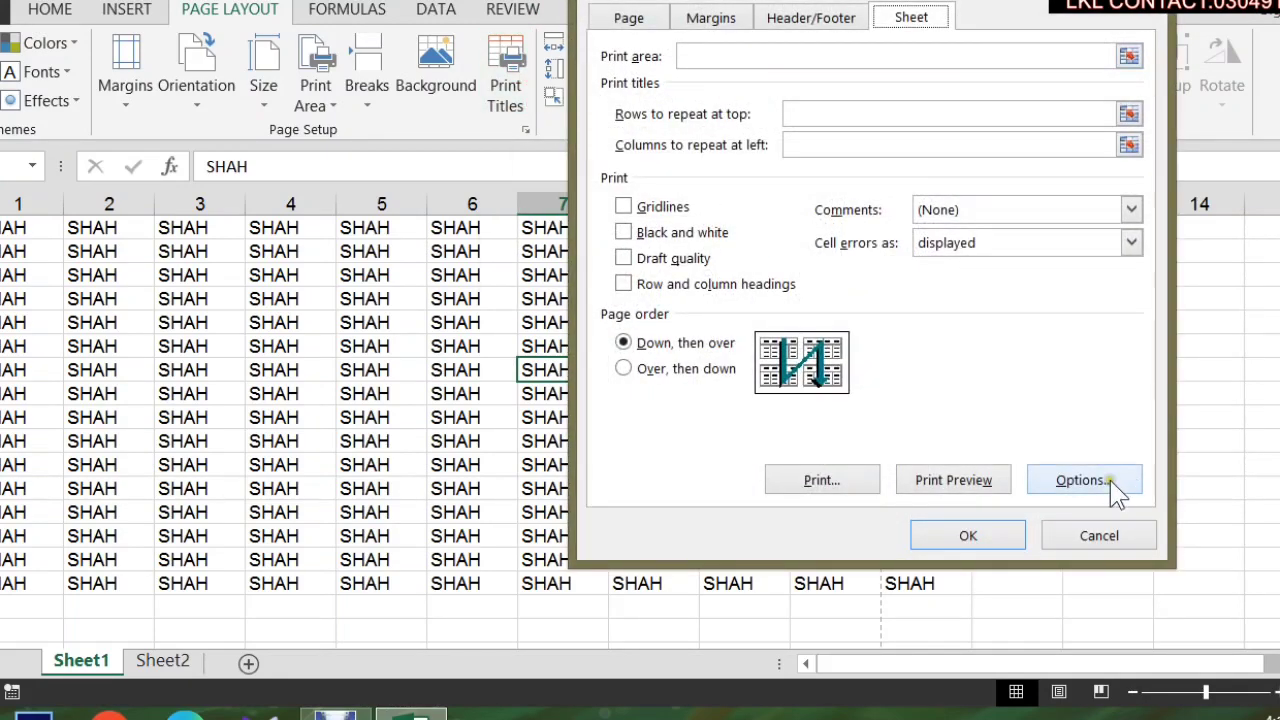
{"action": "left_click", "coordinate": [1128, 57]}
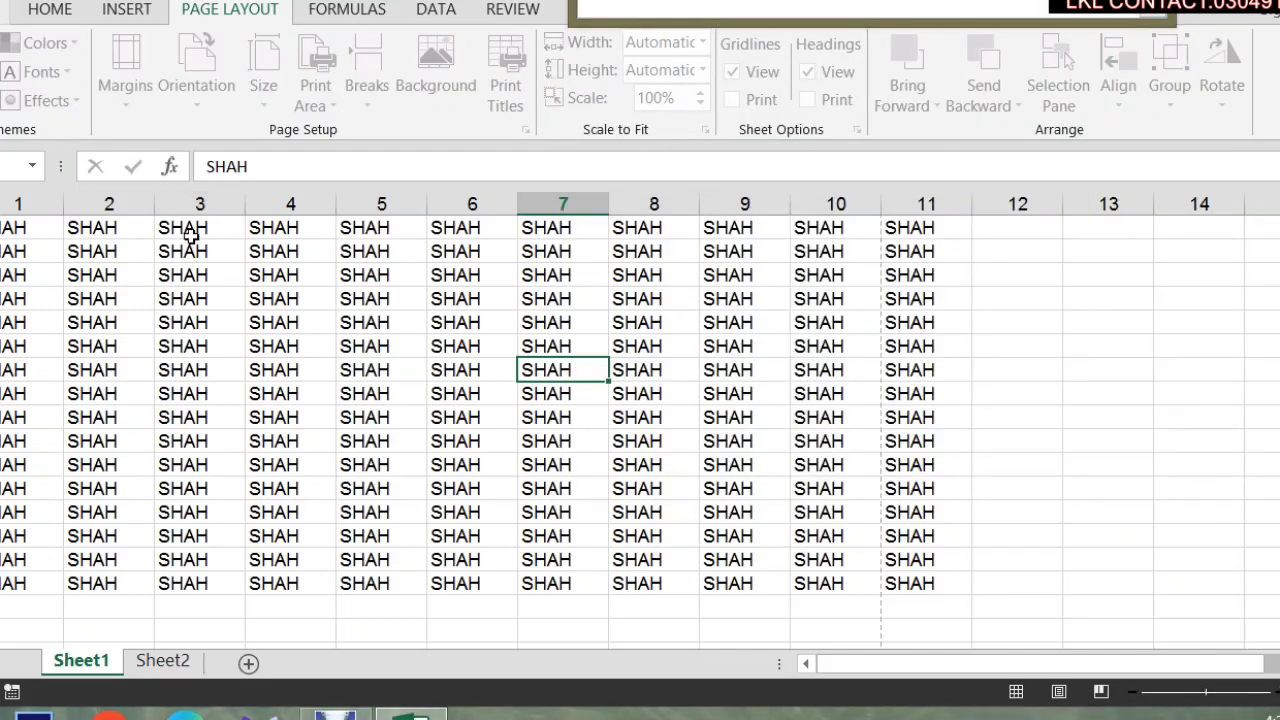
{"action": "mouse_move", "coordinate": [190, 235]}
{"action": "left_mouse_down"}
{"action": "mouse_move", "coordinate": [251, 374]}
{"action": "mouse_move", "coordinate": [314, 429]}
{"action": "mouse_move", "coordinate": [300, 420]}
{"action": "left_mouse_up"}
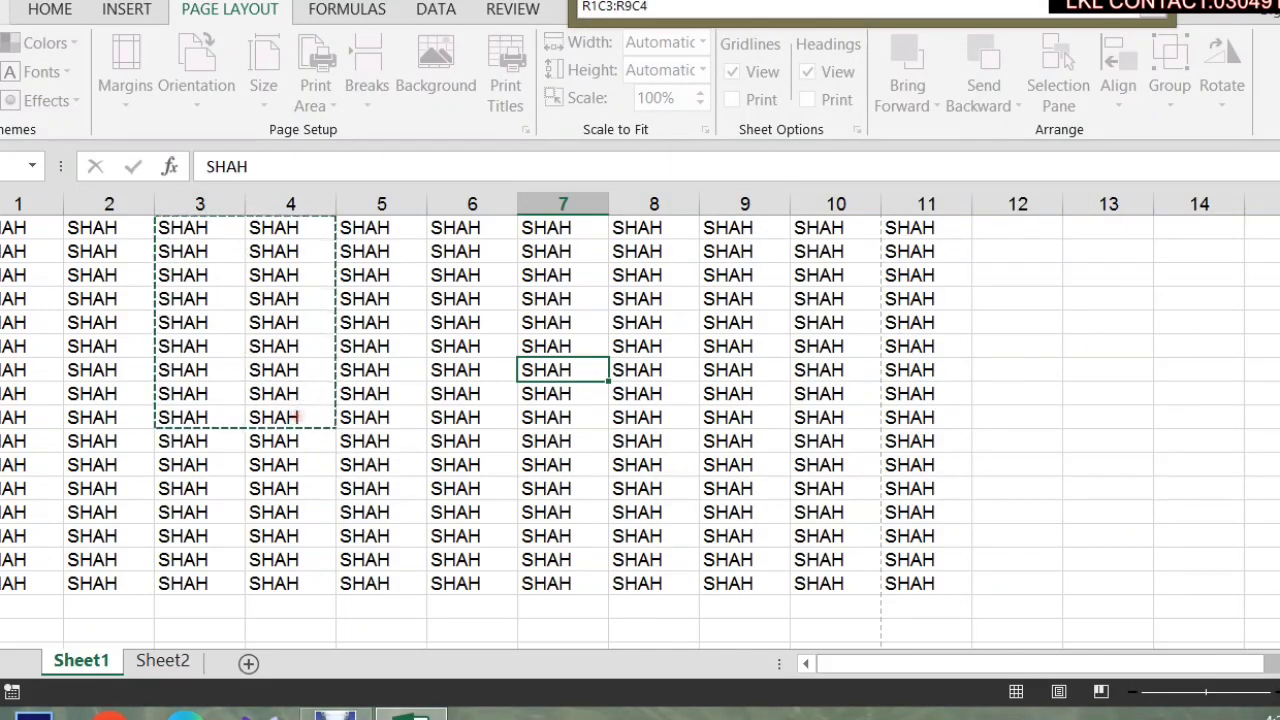
{"action": "left_click", "coordinate": [1152, 15]}
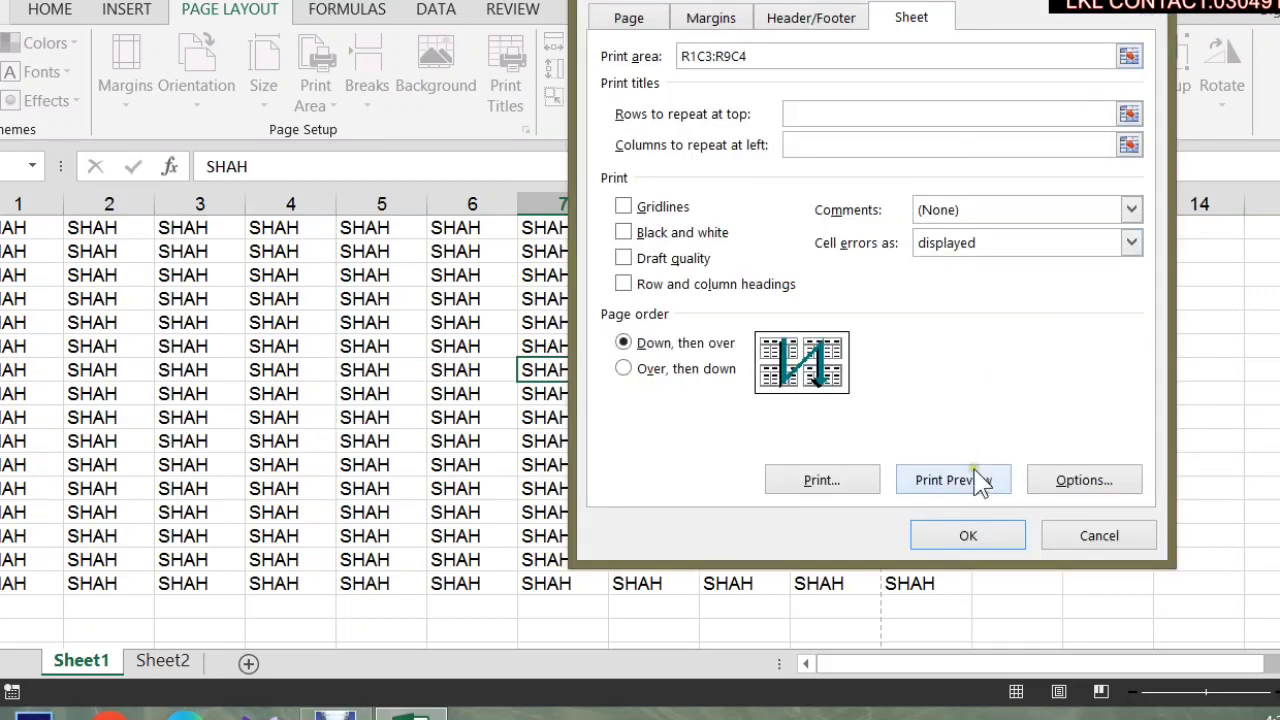
{"action": "left_click", "coordinate": [972, 470]}
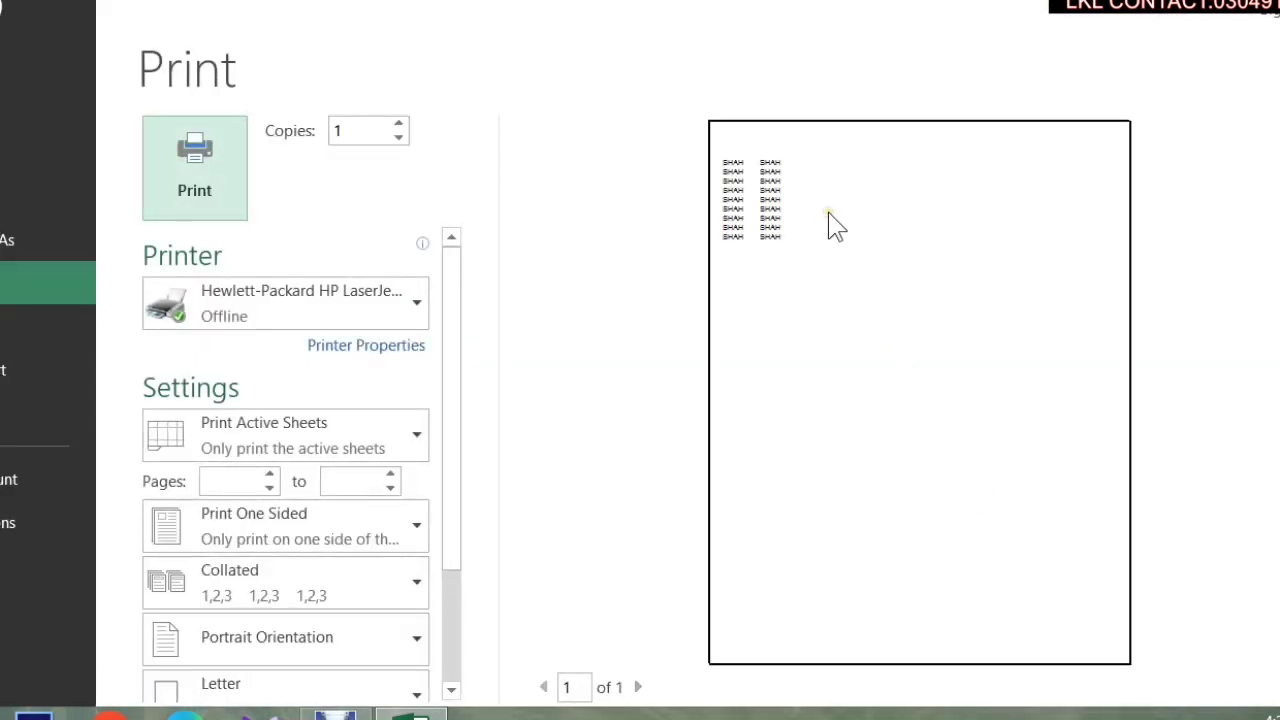
{"action": "key", "text": "Escape"}
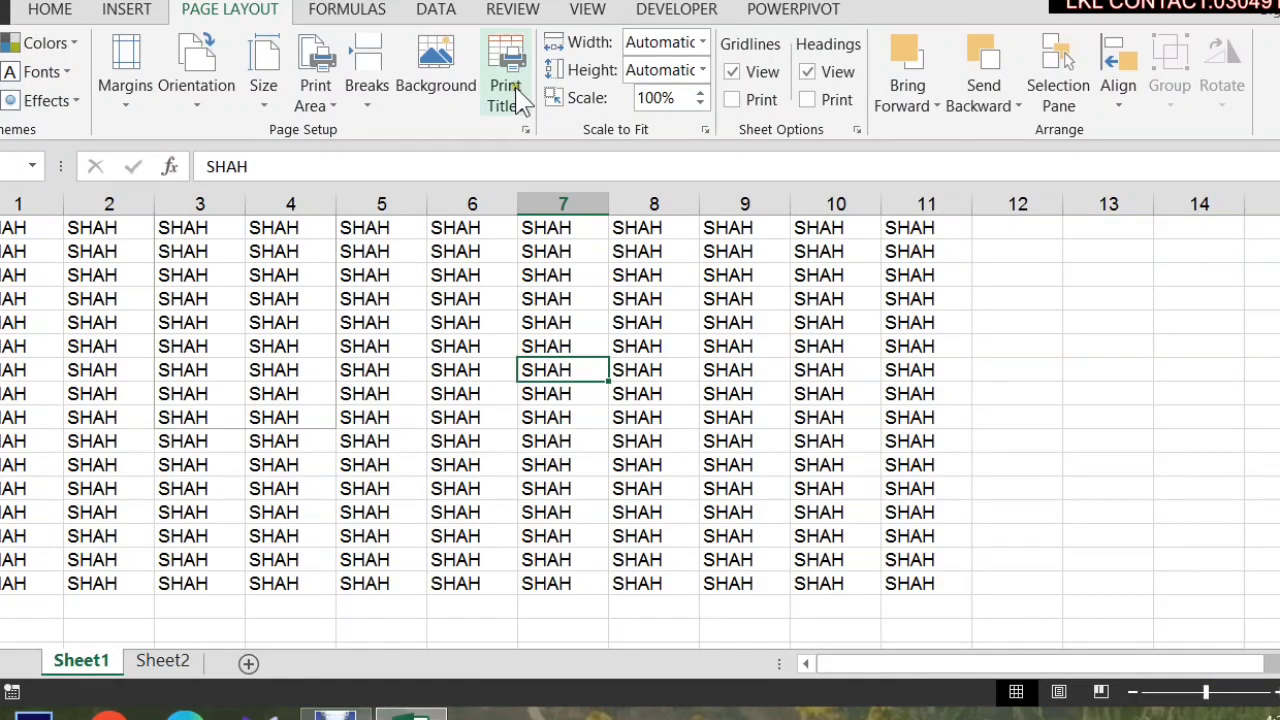
{"action": "left_click", "coordinate": [507, 92]}
{"action": "left_click_drag", "start_coordinate": [798, 47], "coordinate": [614, 72]}
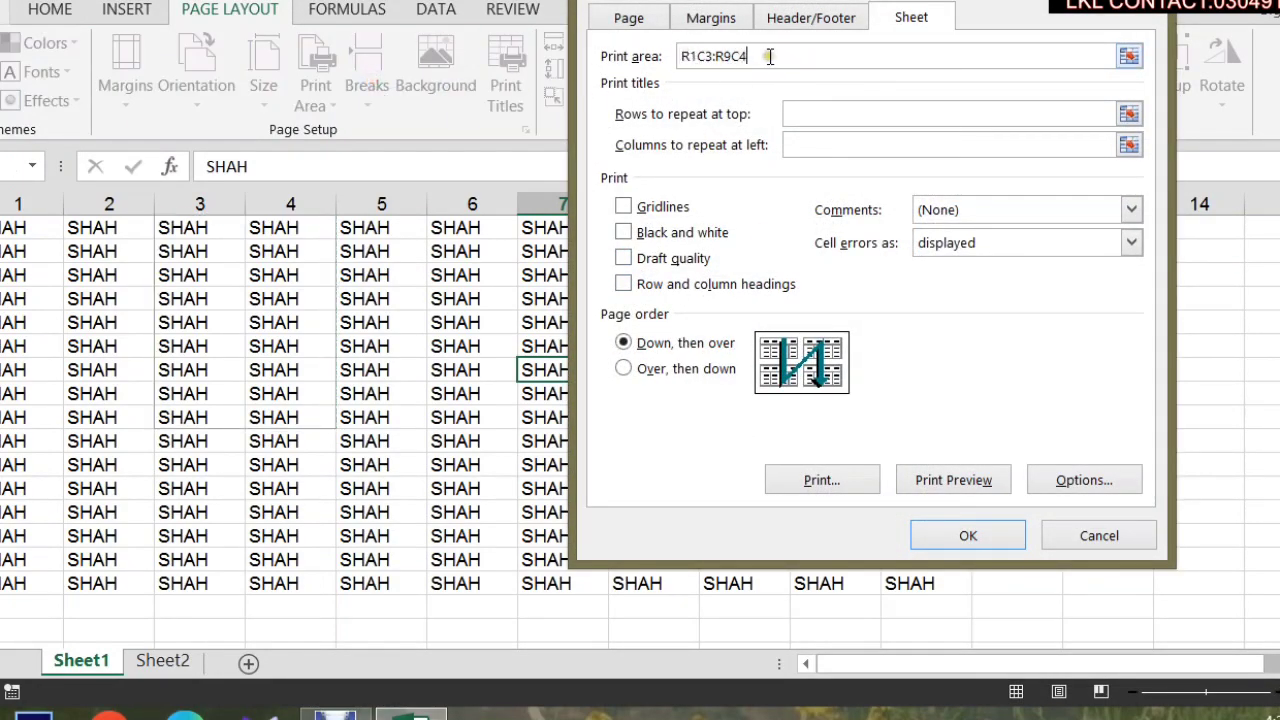
{"action": "left_click_drag", "start_coordinate": [769, 56], "coordinate": [540, 40]}
{"action": "key", "text": "Delete"}
{"action": "left_click", "coordinate": [1071, 541]}
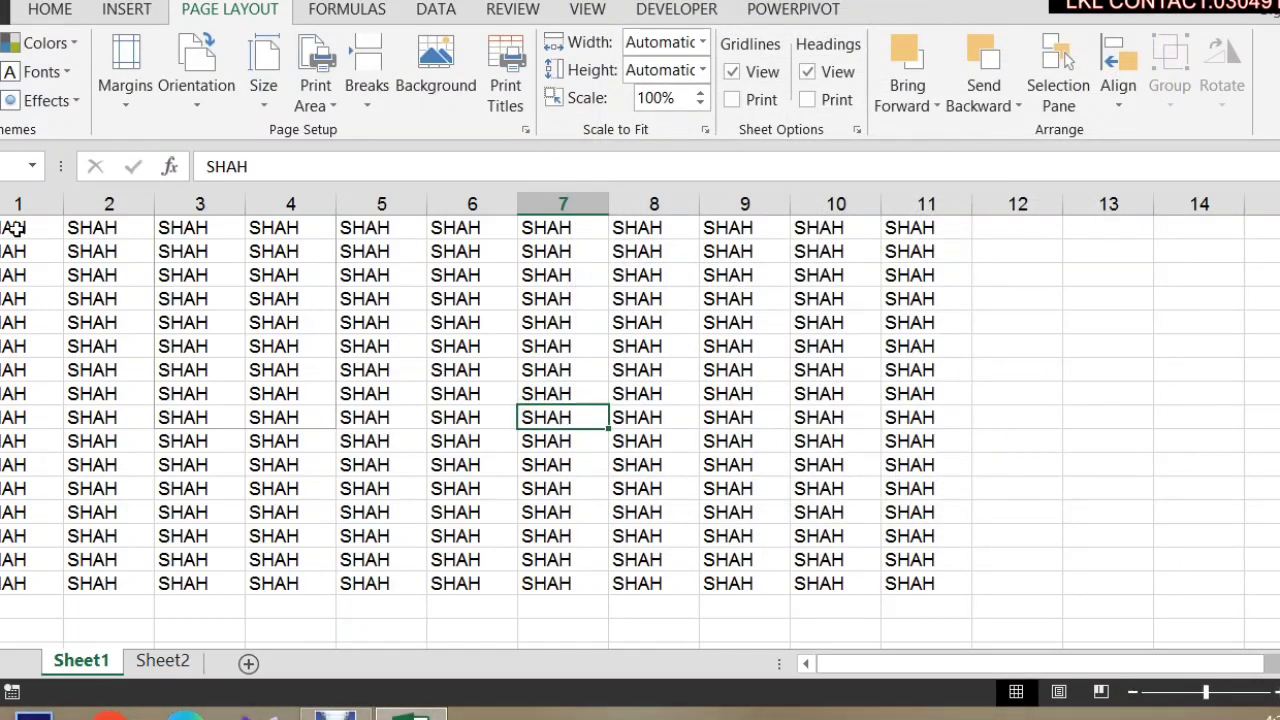
Format the first row's cells in columns 1 to 11 with font size 12, yellow fill, light blue text and all borders.
{"action": "left_click_drag", "start_coordinate": [15, 228], "coordinate": [910, 228]}
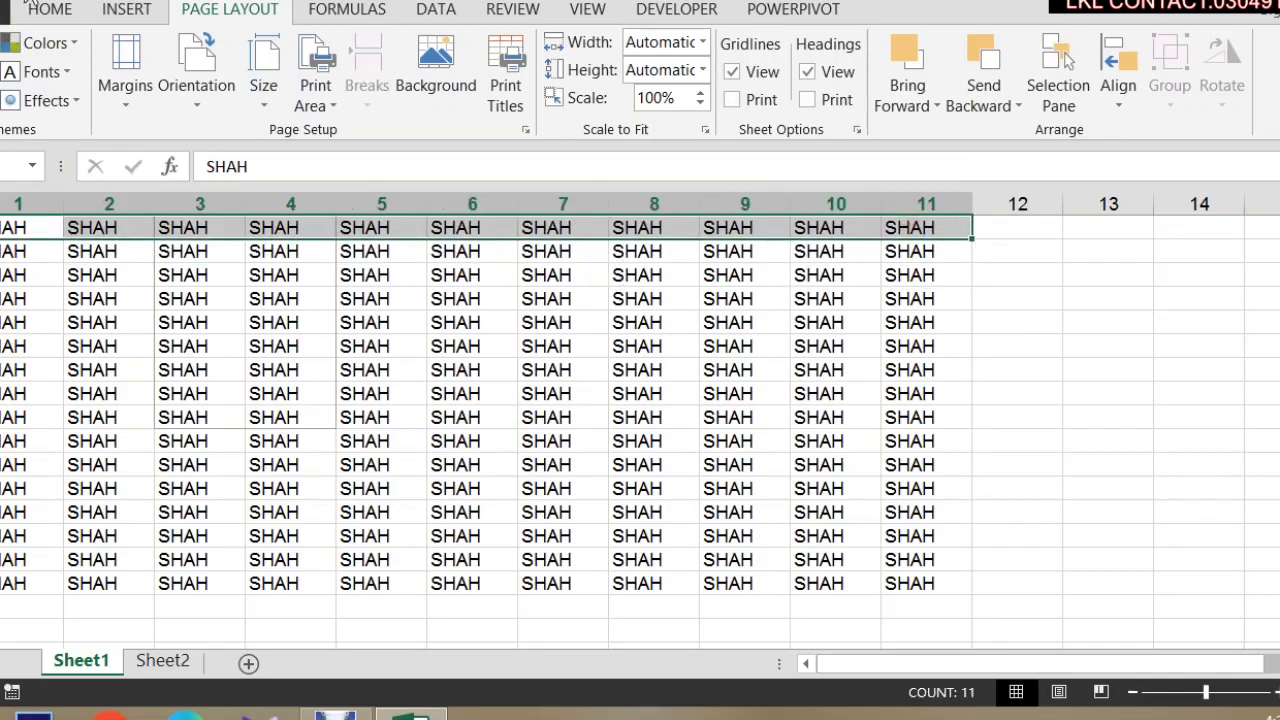
{"action": "left_click", "coordinate": [50, 9]}
{"action": "left_click", "coordinate": [236, 53]}
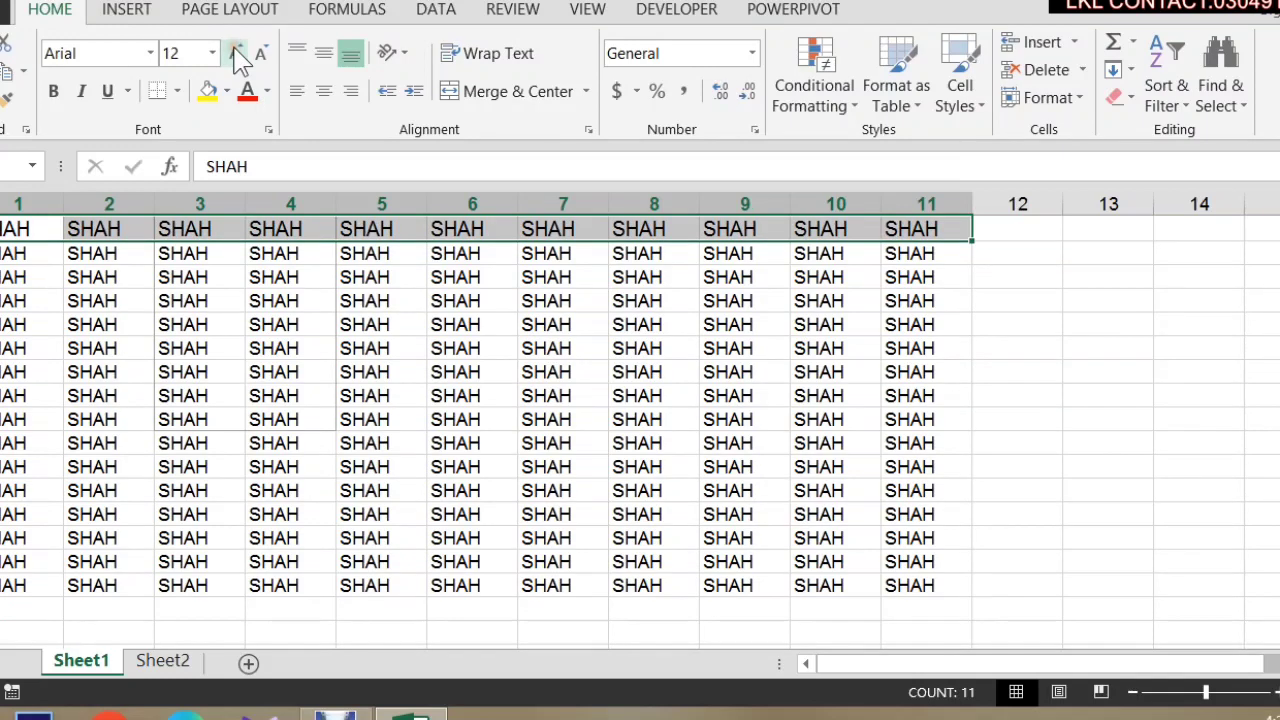
{"action": "left_click", "coordinate": [209, 92]}
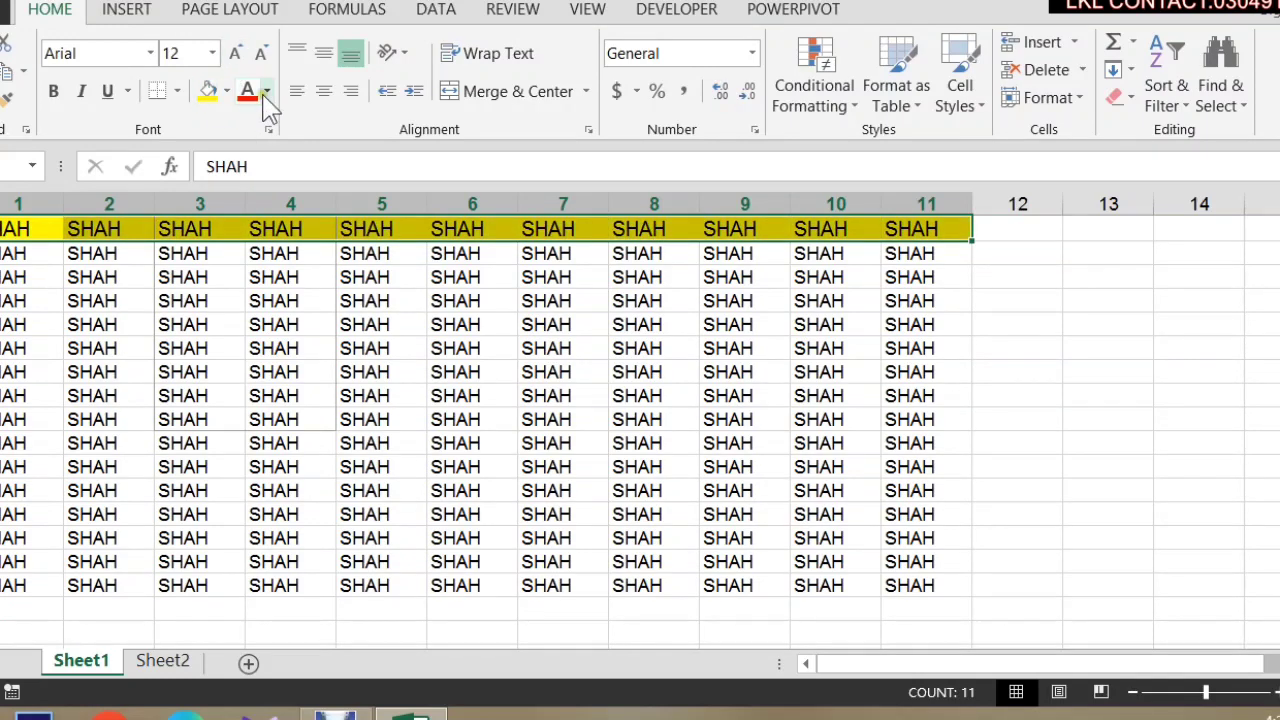
{"action": "left_click", "coordinate": [267, 91]}
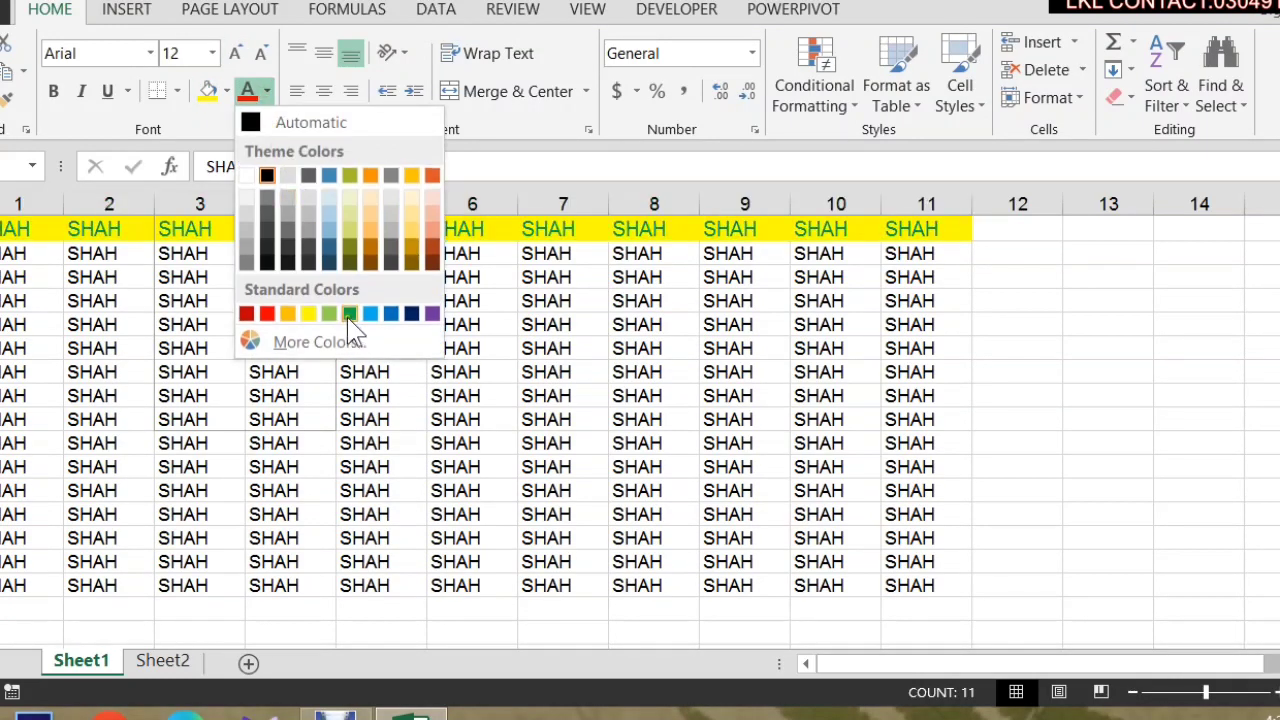
{"action": "left_click", "coordinate": [370, 314]}
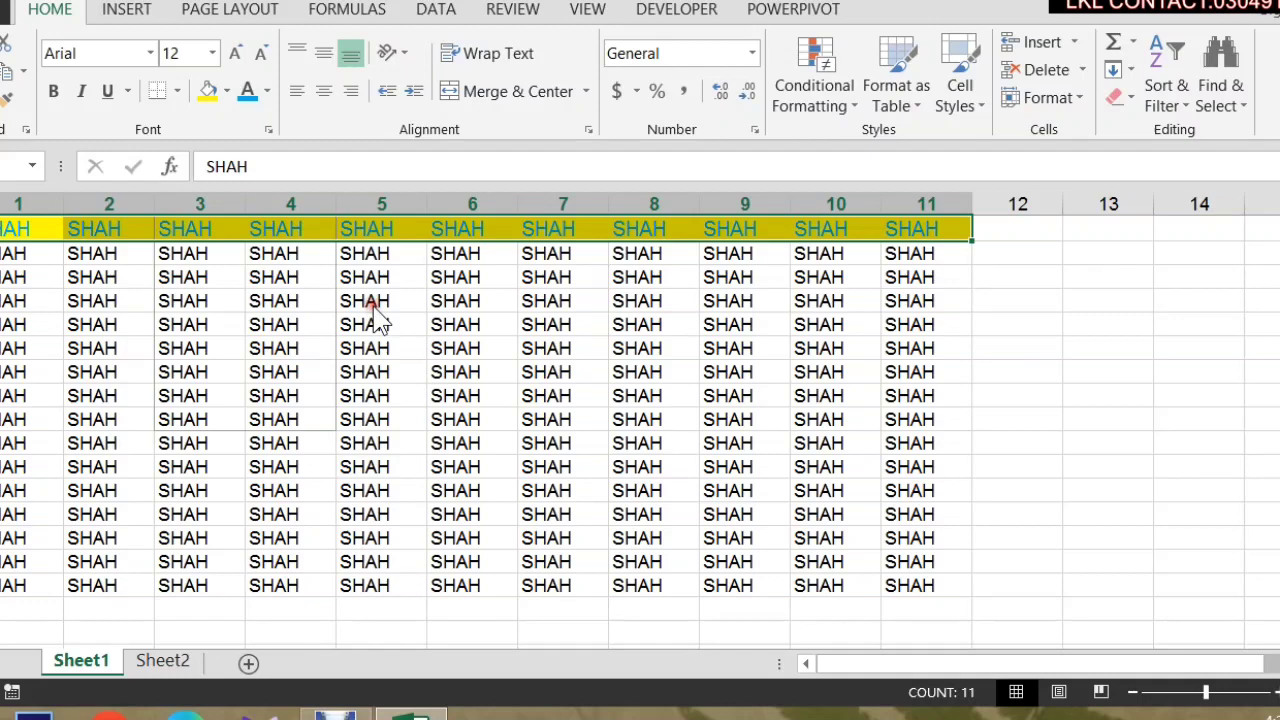
{"action": "left_click", "coordinate": [177, 91]}
{"action": "left_click", "coordinate": [246, 311]}
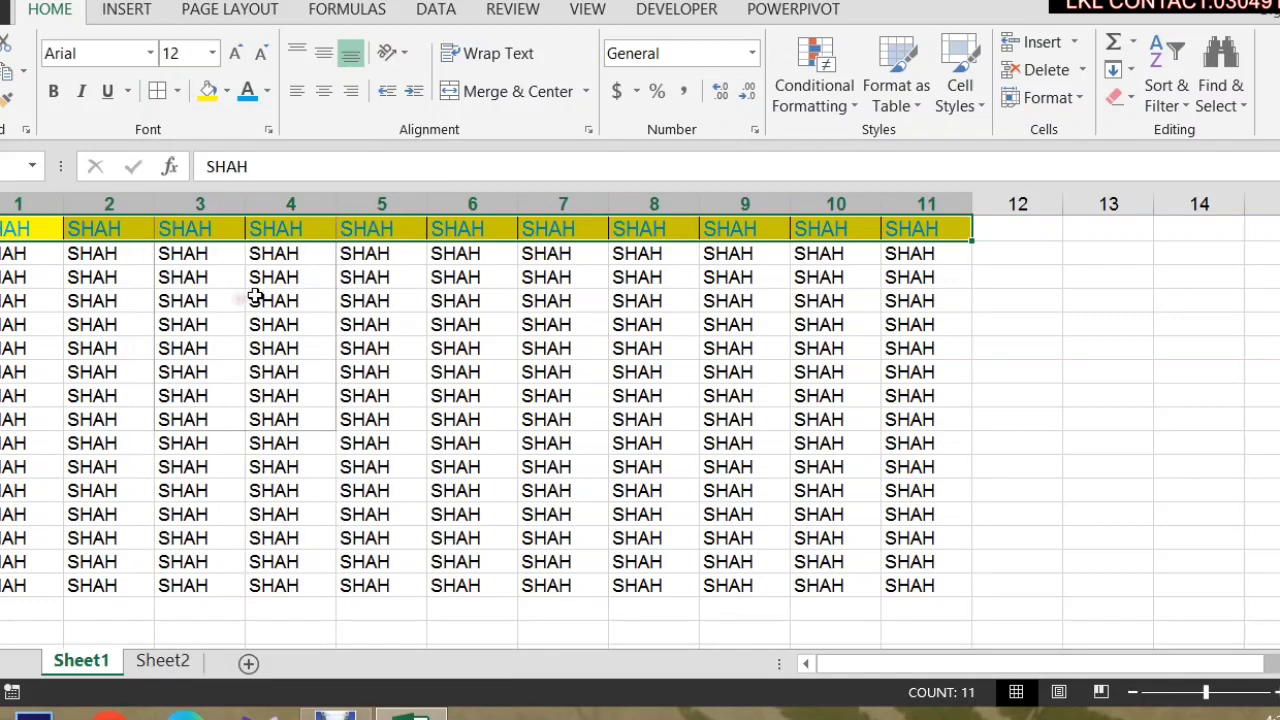
Fill columns 1 to 13 of about 114 rows directly below the existing SHAH data with the text JAN.
{"action": "scroll", "coordinate": [466, 326], "scroll_direction": "down", "scroll_amount": 4}
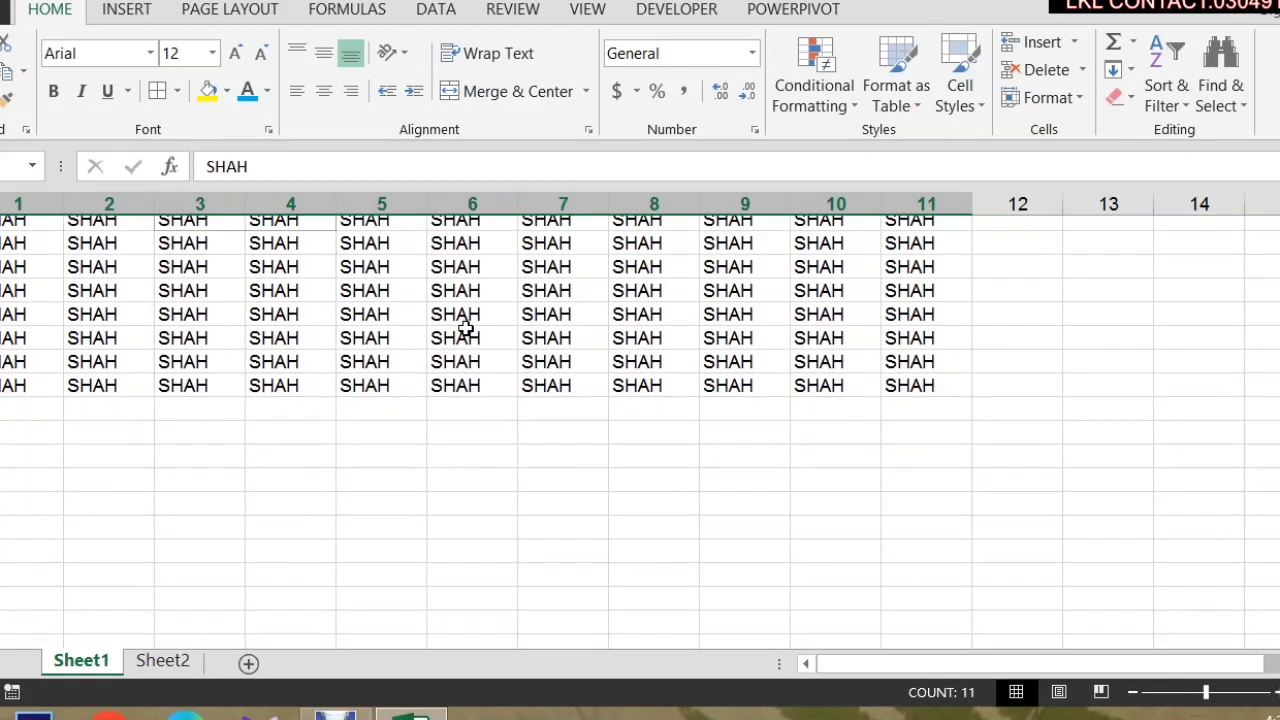
{"action": "left_click", "coordinate": [29, 317]}
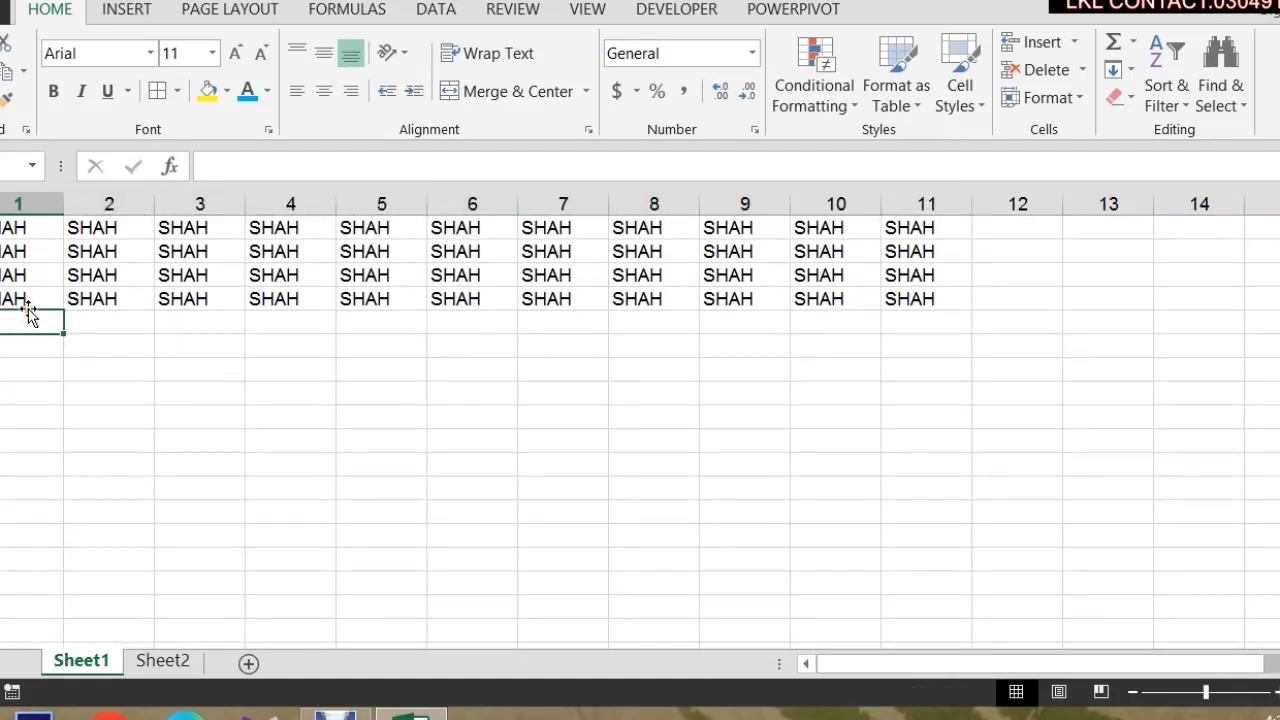
{"action": "left_click_drag", "start_coordinate": [29, 320], "coordinate": [1153, 618]}
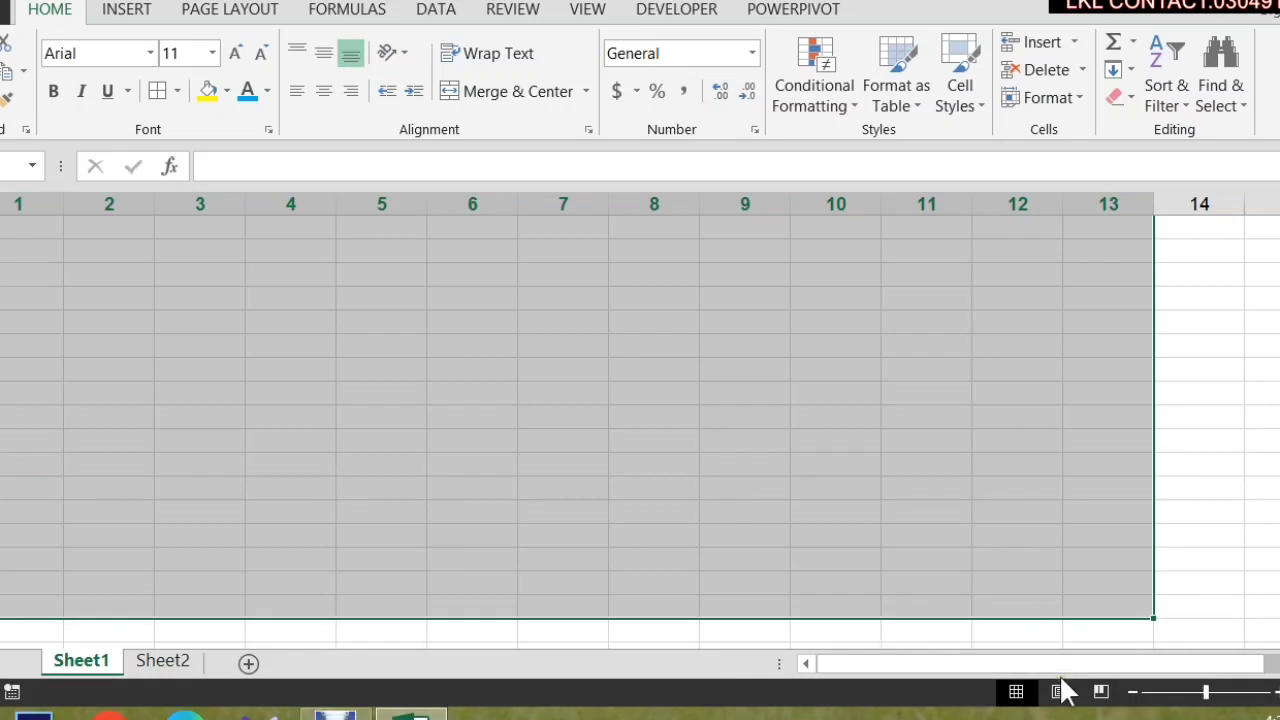
{"action": "type", "text": "JAN"}
{"action": "key", "text": "ctrl+Return"}
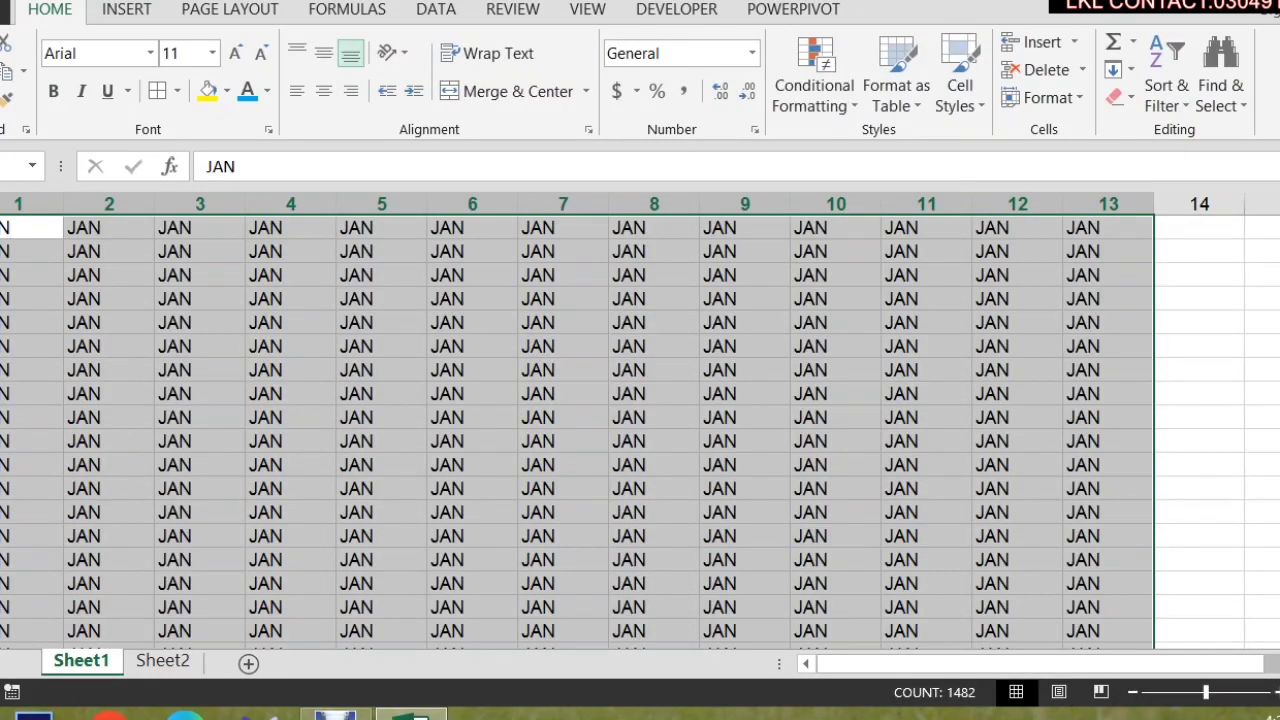
{"action": "scroll", "coordinate": [560, 418], "scroll_direction": "up", "scroll_amount": 5}
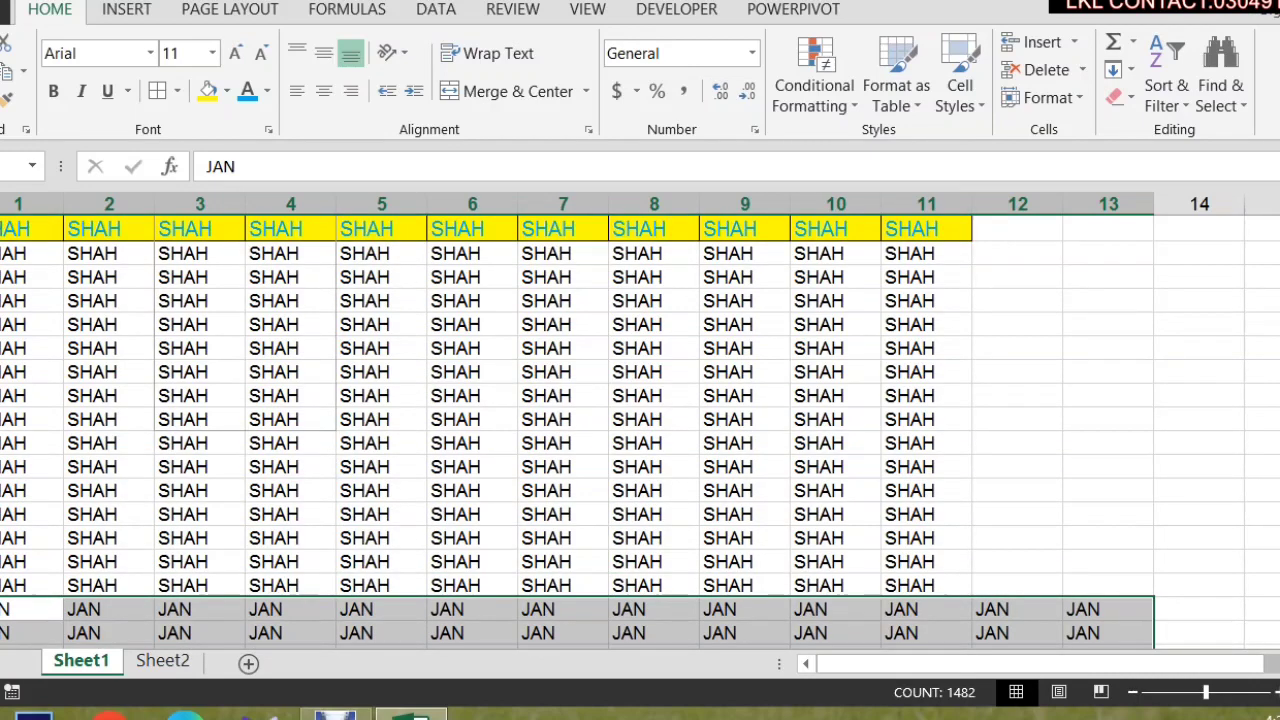
{"action": "left_click", "coordinate": [460, 346]}
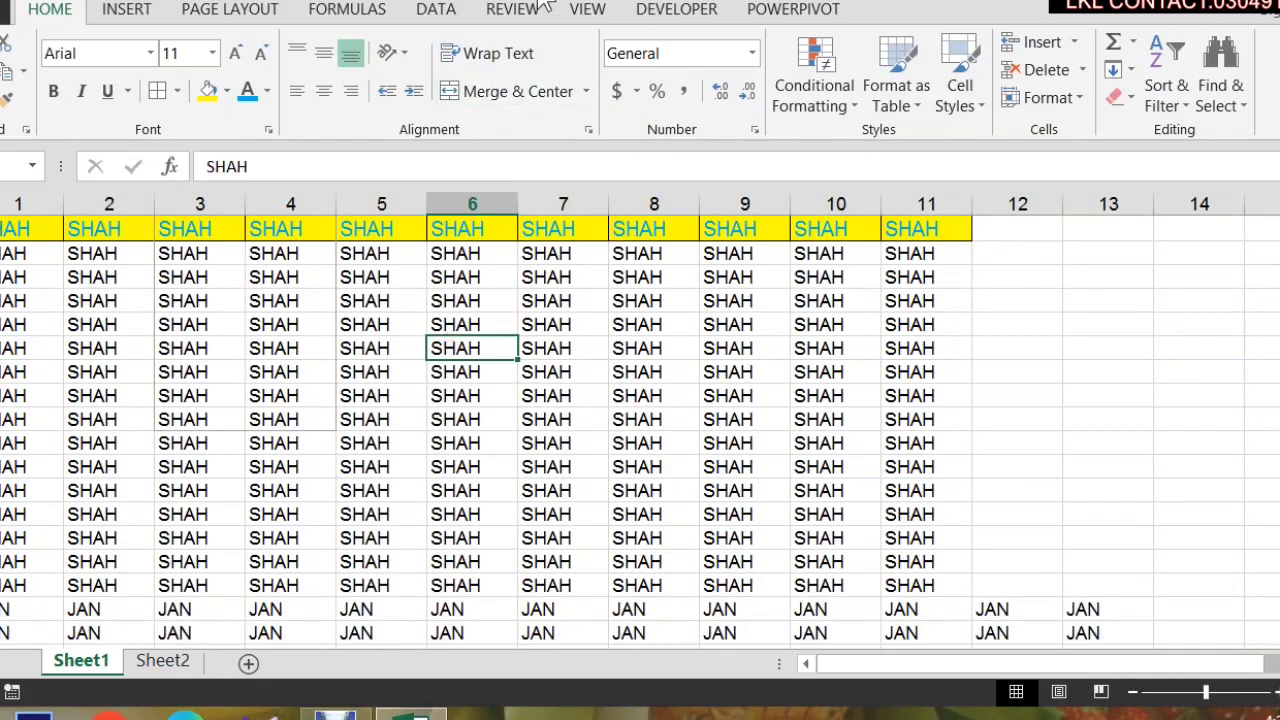
Look at the print title settings with the rows-to-repeat field active, check the pages in the print preview and return to the sheet.
{"action": "left_click", "coordinate": [274, 12]}
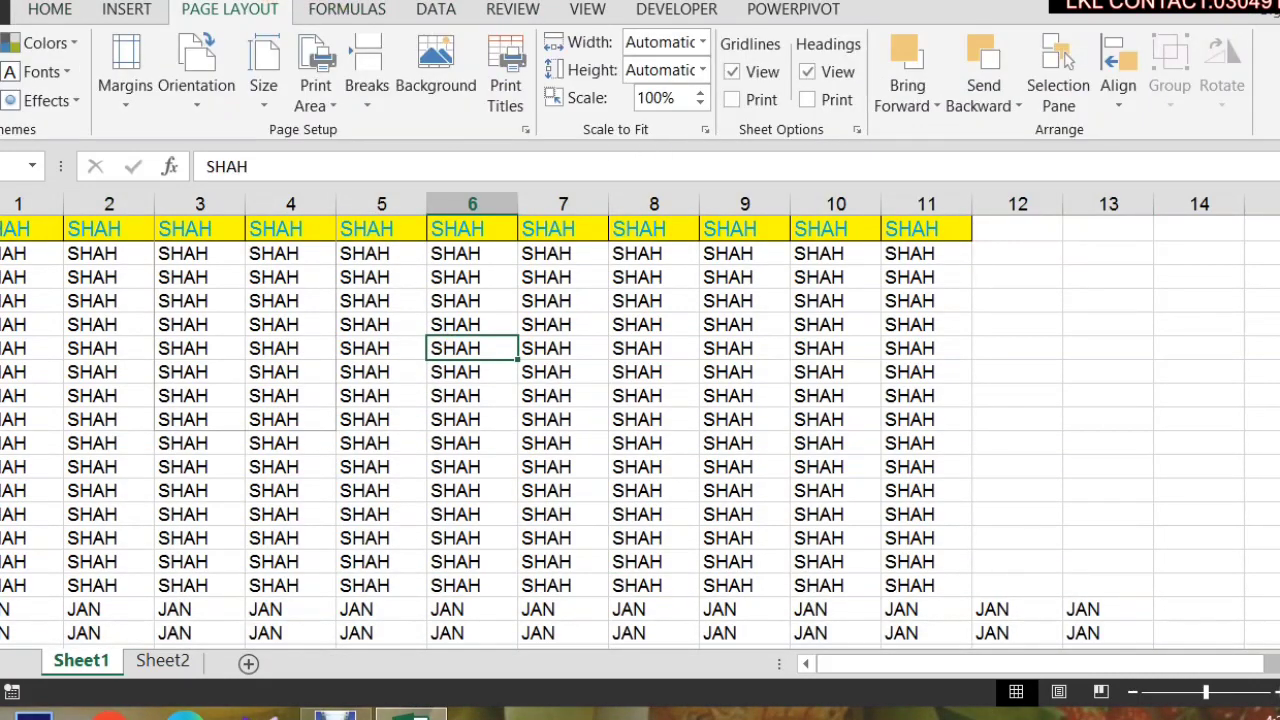
{"action": "left_click", "coordinate": [505, 75]}
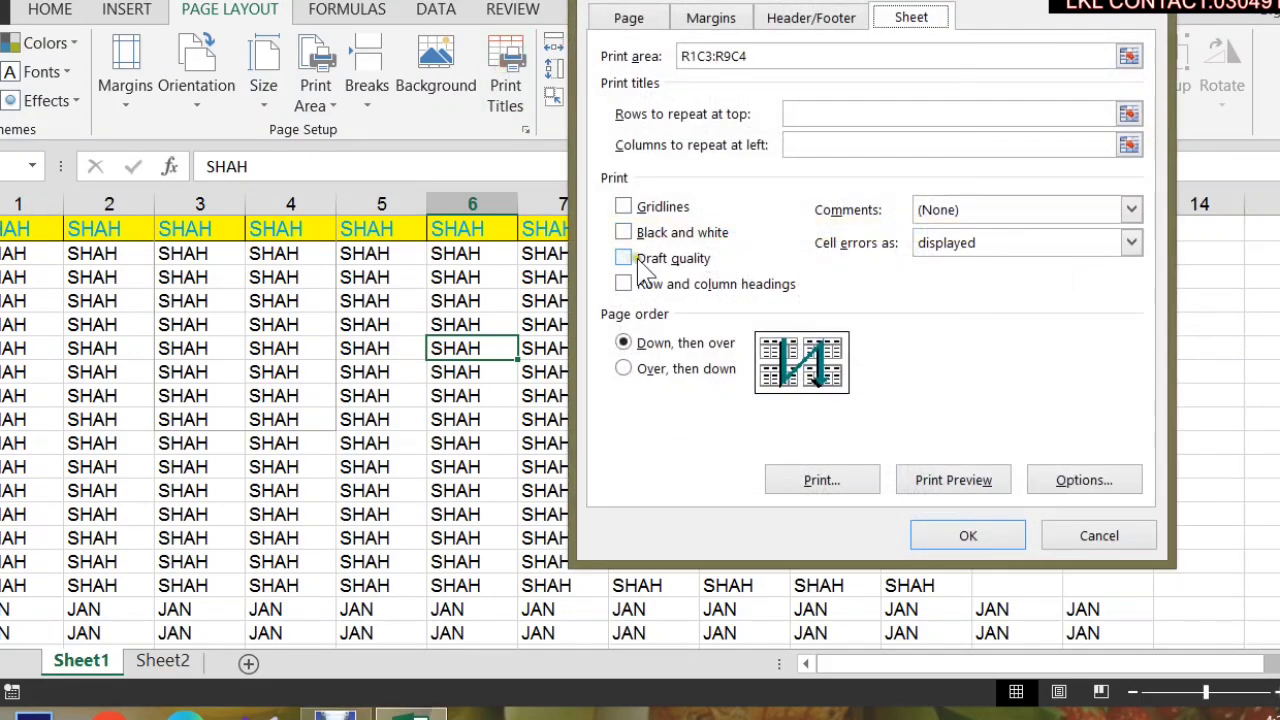
{"action": "left_click", "coordinate": [801, 114]}
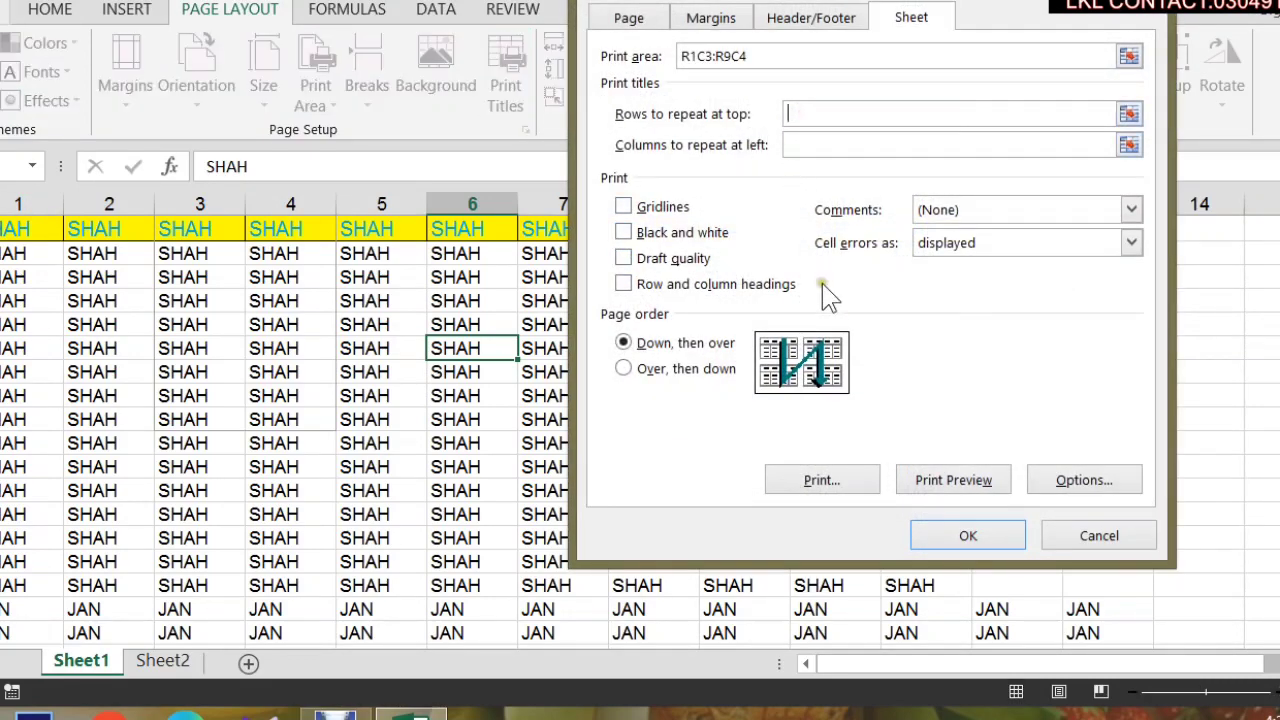
{"action": "left_click", "coordinate": [955, 482]}
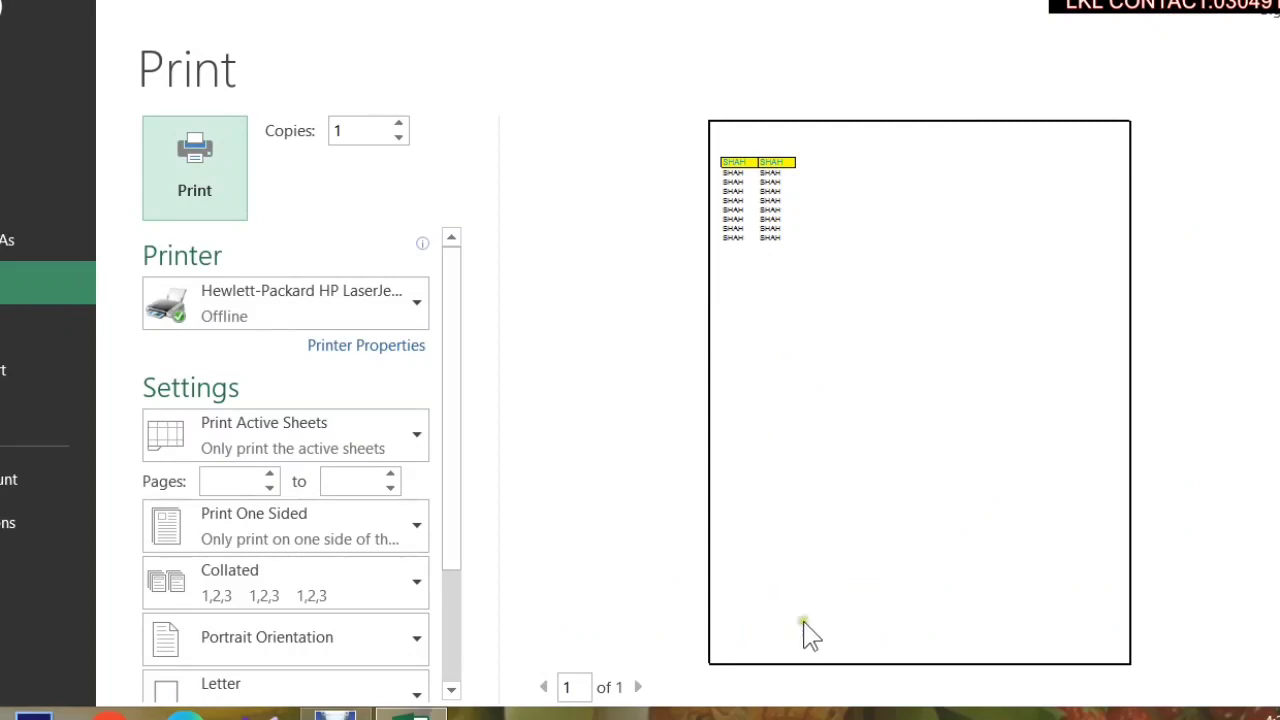
{"action": "left_click", "coordinate": [641, 687]}
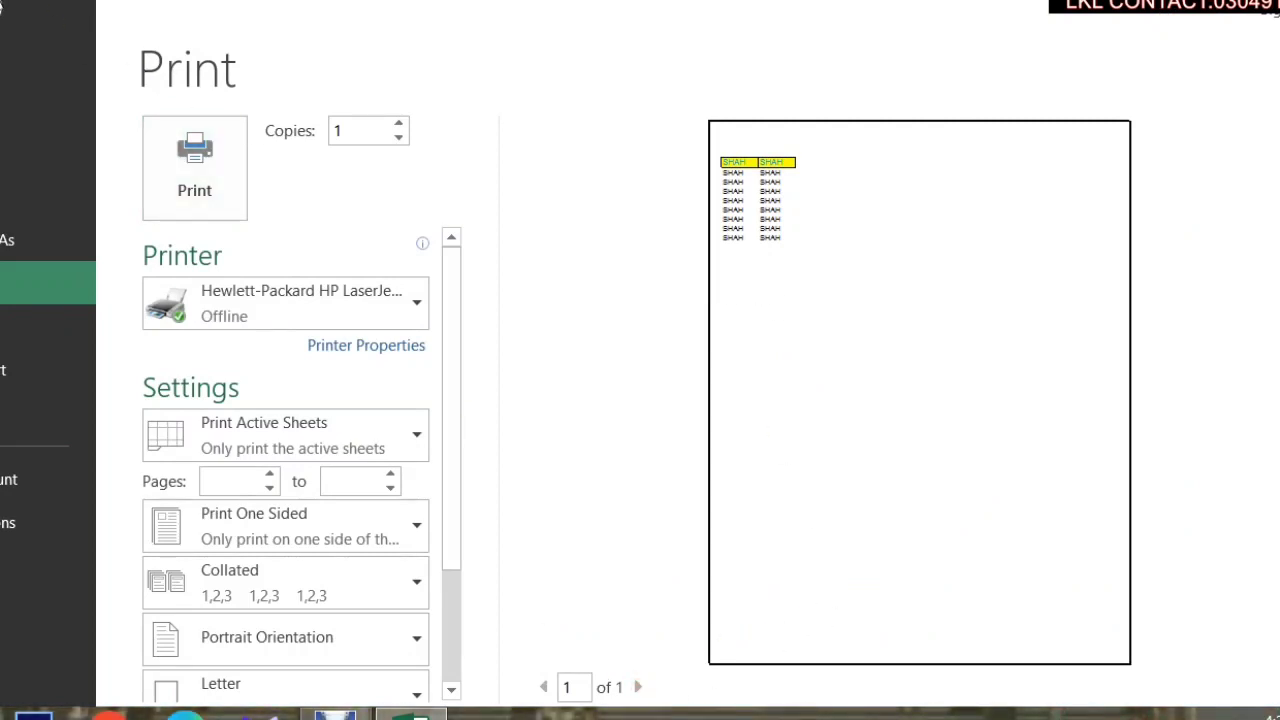
{"action": "left_click", "coordinate": [17, 49]}
{"action": "left_click", "coordinate": [148, 293]}
{"action": "left_click", "coordinate": [148, 256]}
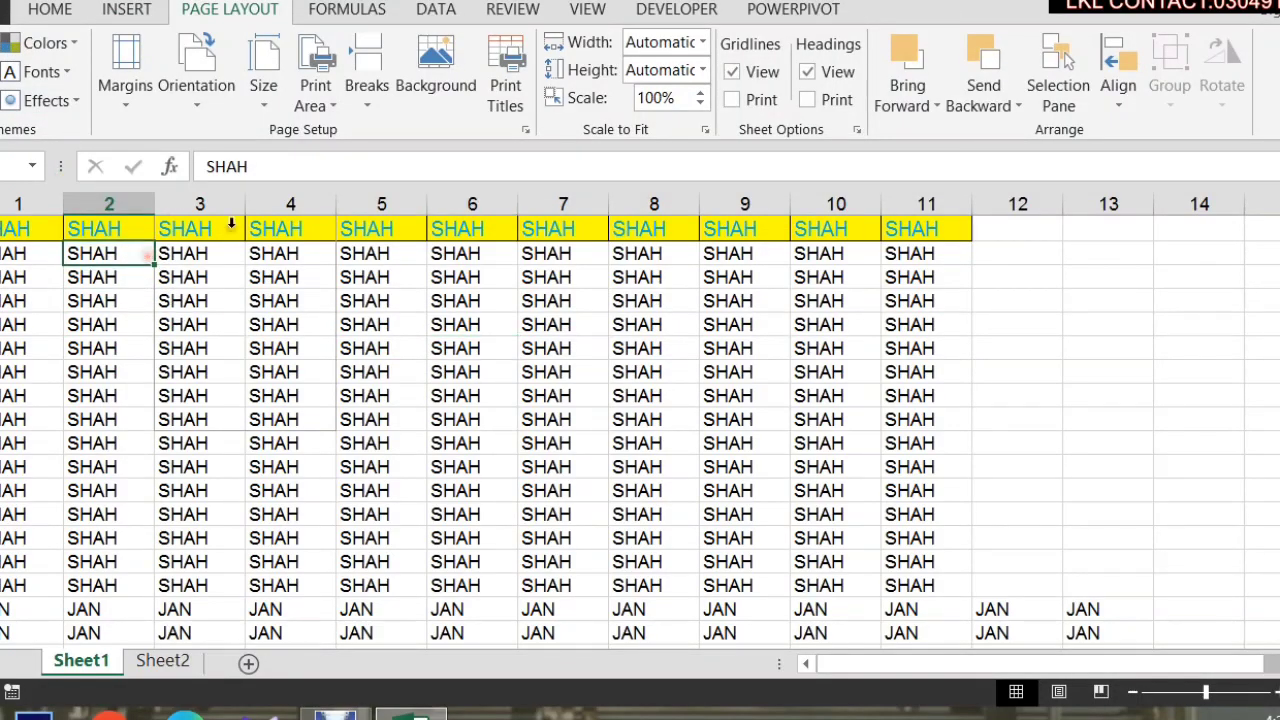
Clear the print area in the page setup and check the resulting pages in the print preview.
{"action": "left_click", "coordinate": [505, 92]}
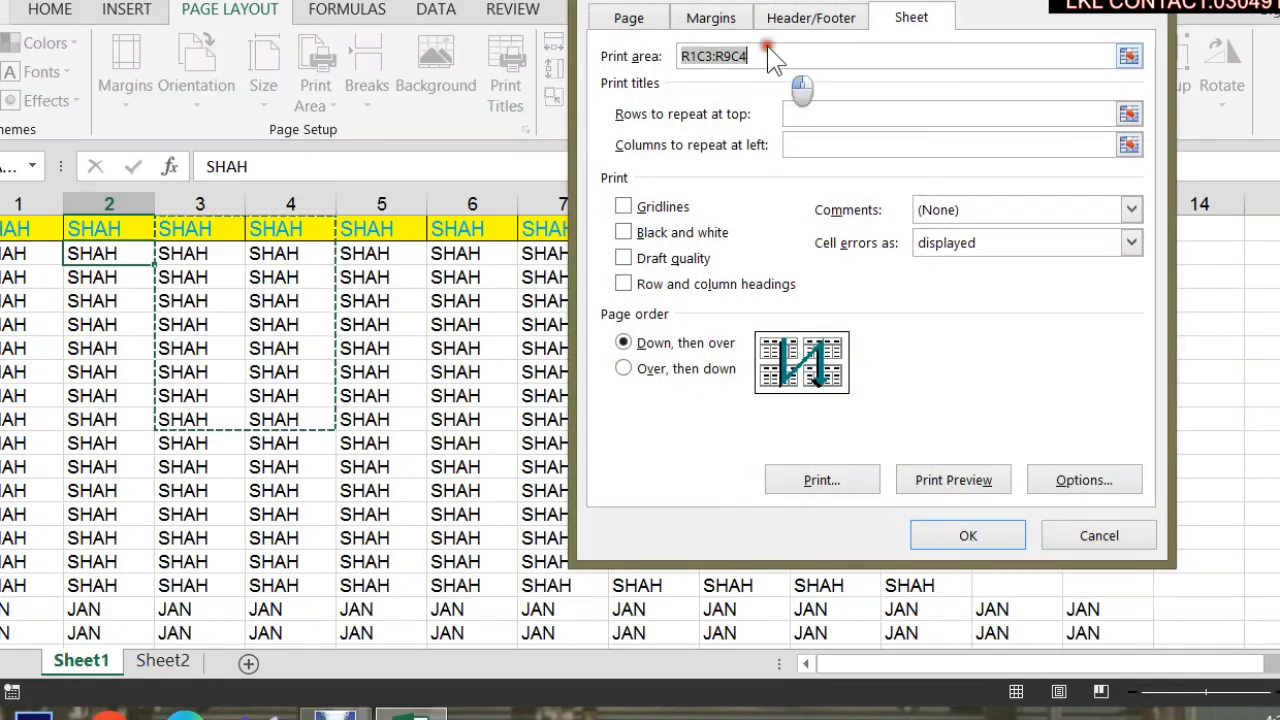
{"action": "key", "text": "Delete"}
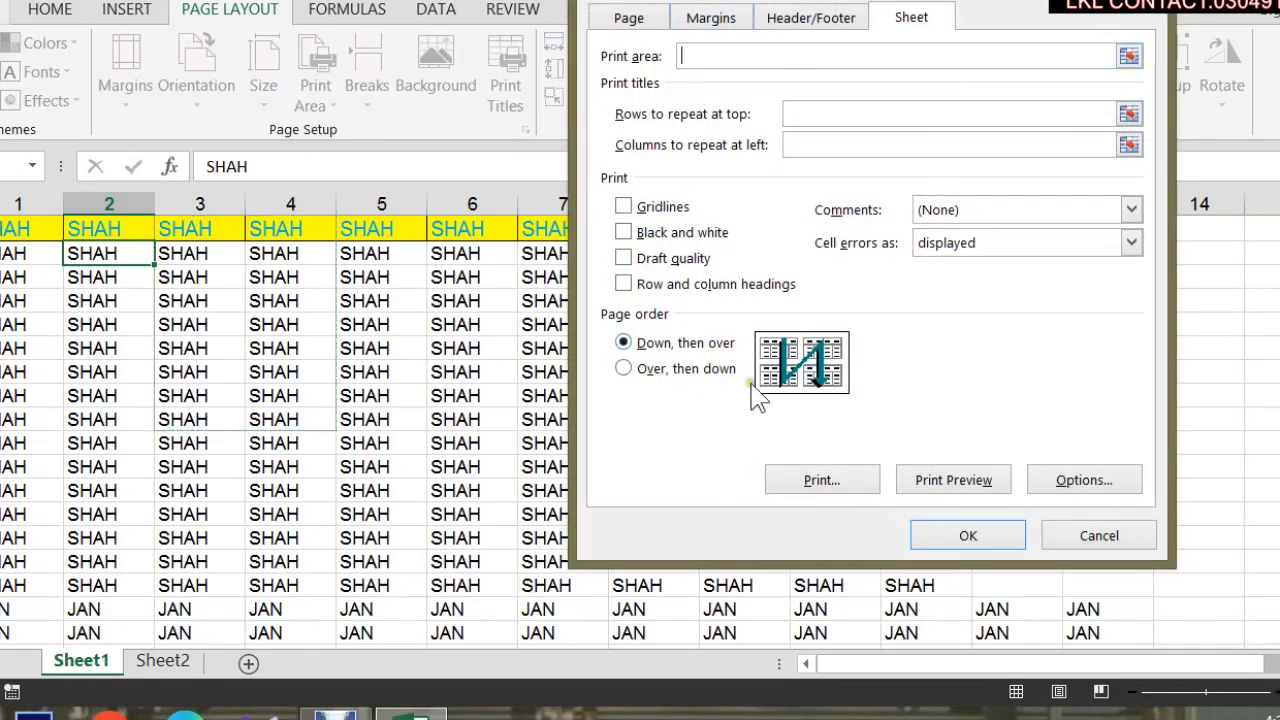
{"action": "left_click", "coordinate": [968, 481]}
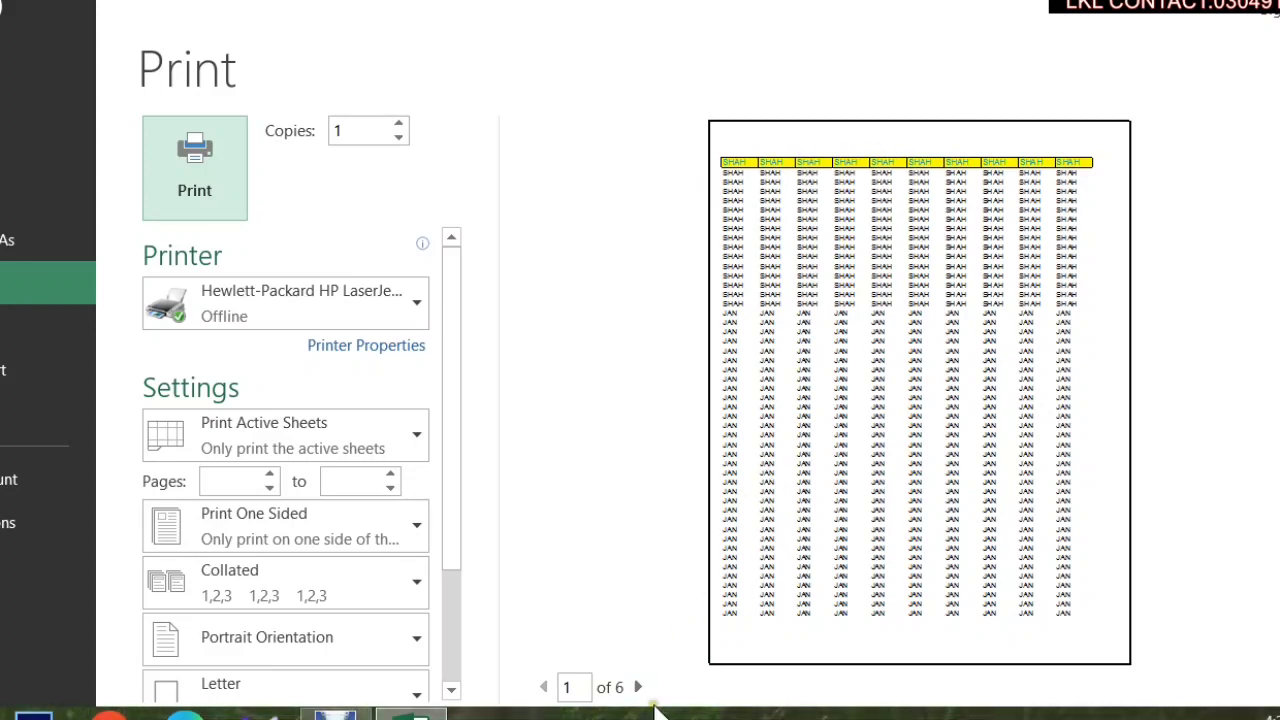
{"action": "left_click", "coordinate": [638, 687]}
{"action": "left_click", "coordinate": [640, 690]}
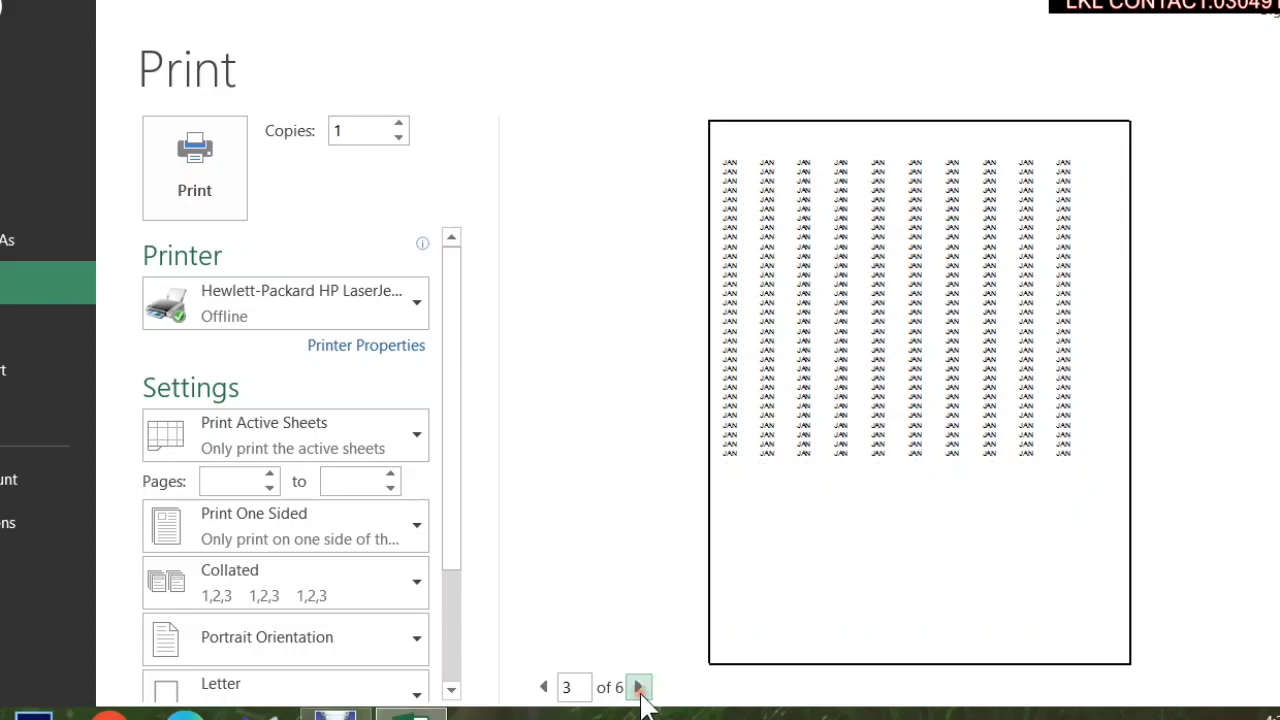
{"action": "left_click", "coordinate": [640, 690]}
{"action": "left_click", "coordinate": [641, 691]}
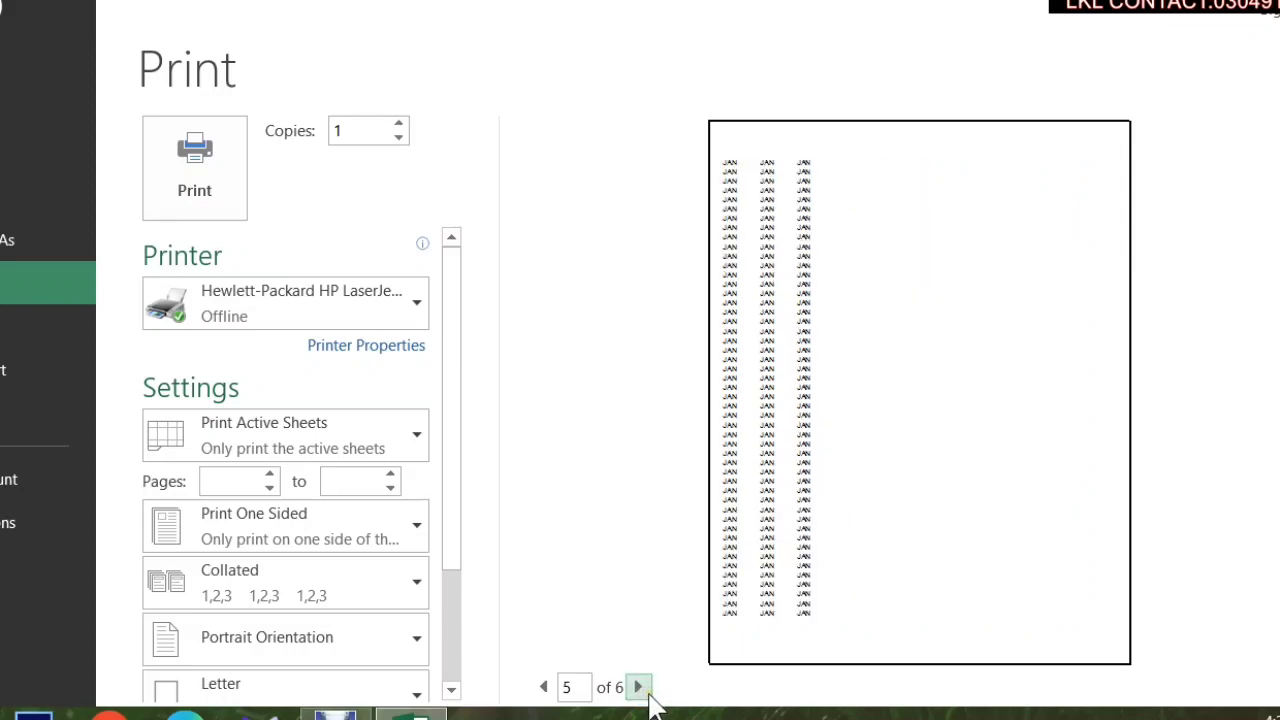
{"action": "key", "text": "Escape"}
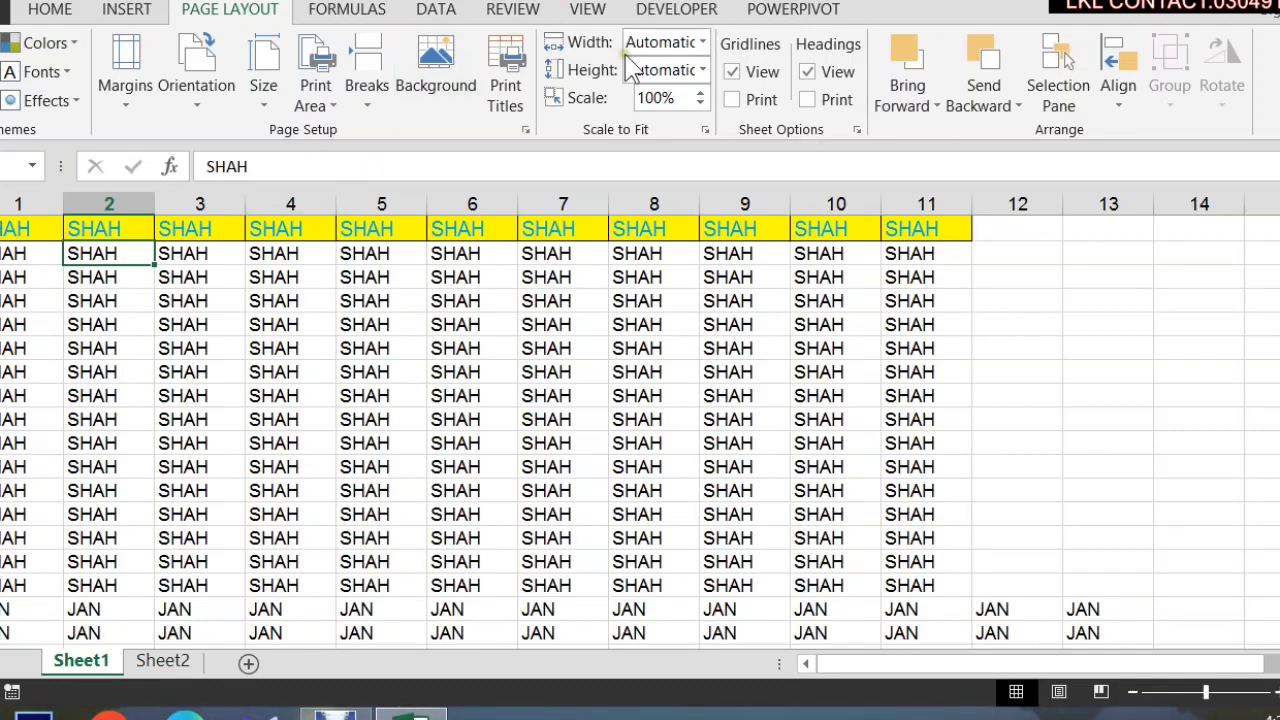
Set row 1 (R1) as the row to repeat at the top of printed pages and check all pages in the preview.
{"action": "left_click", "coordinate": [519, 100]}
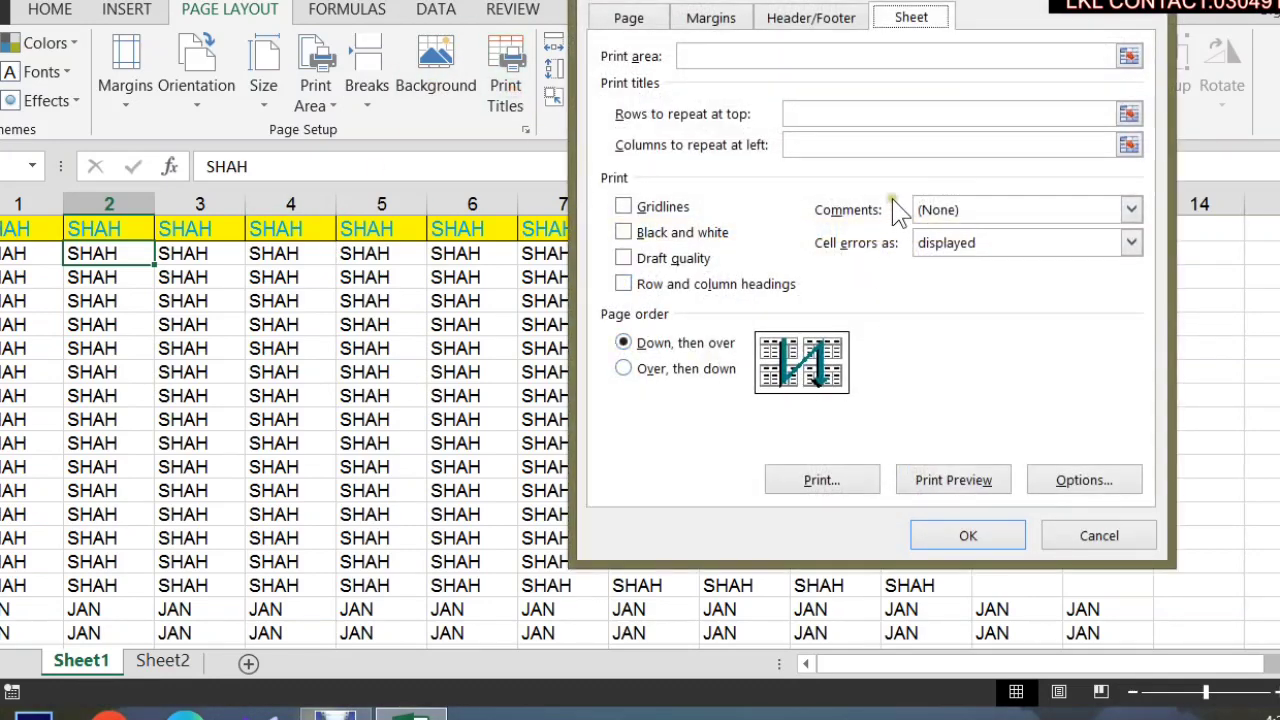
{"action": "left_click", "coordinate": [813, 116]}
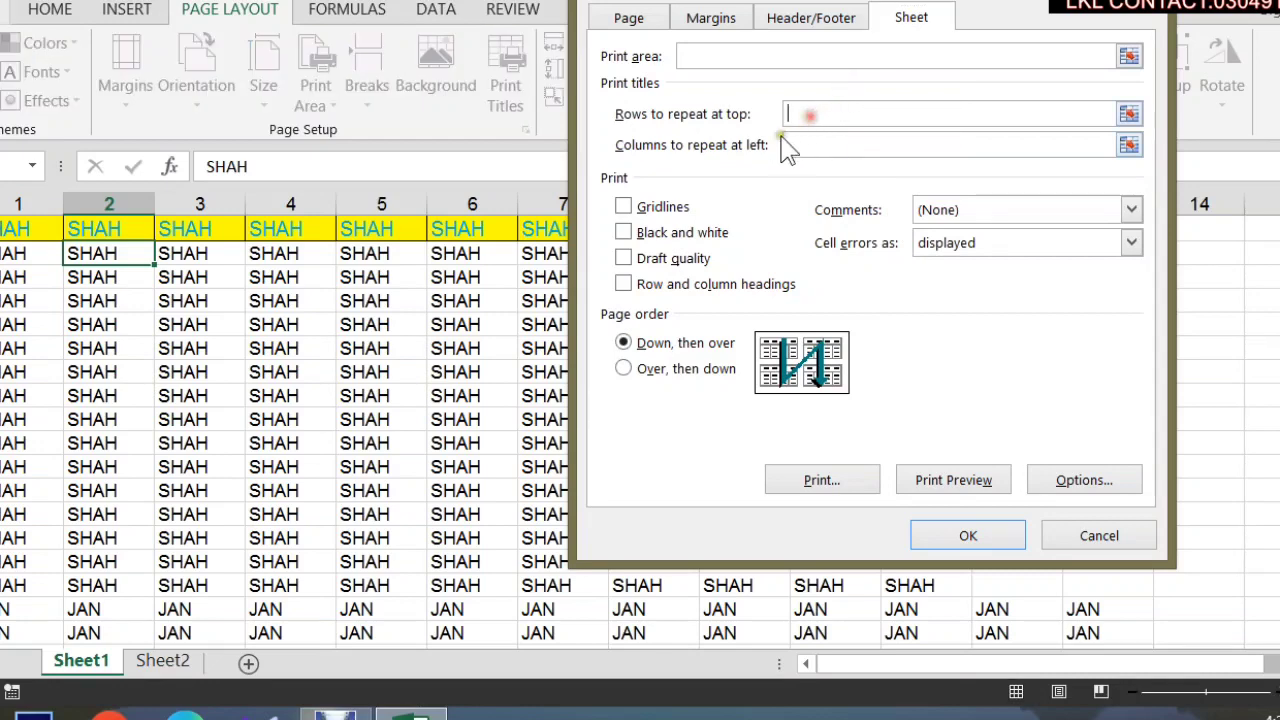
{"action": "left_click", "coordinate": [12, 229]}
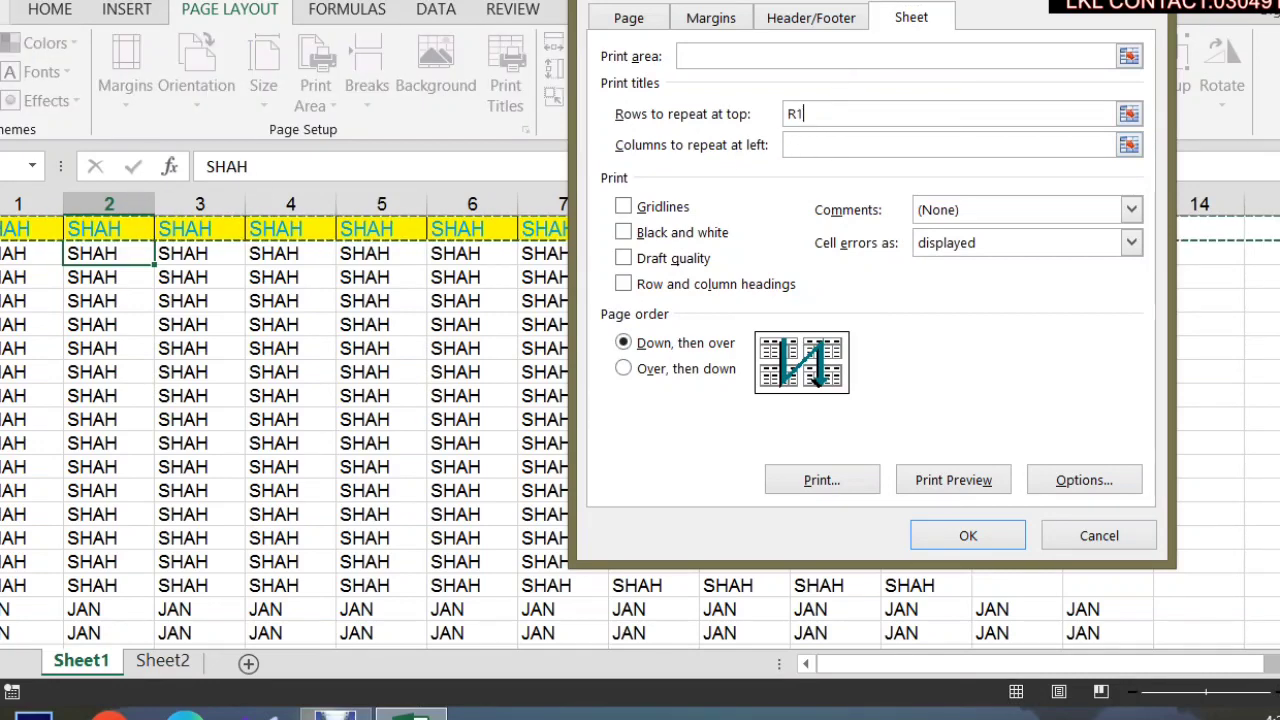
{"action": "left_click", "coordinate": [949, 477]}
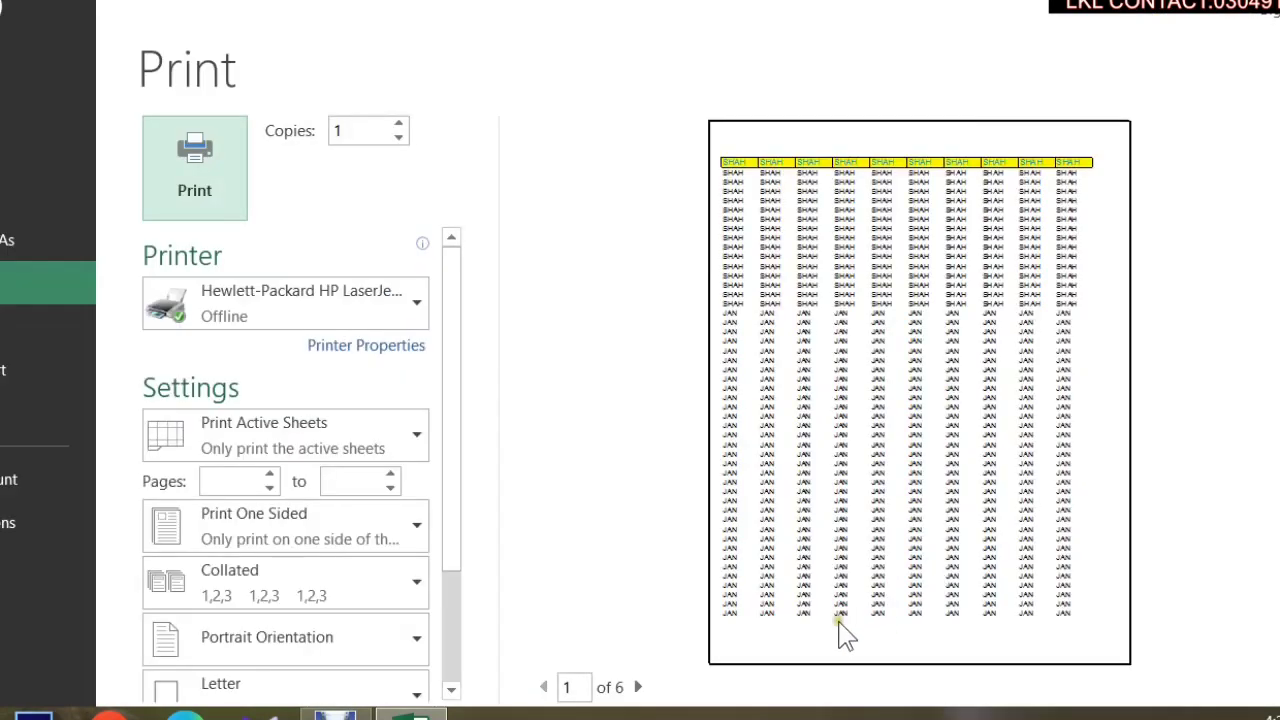
{"action": "left_click", "coordinate": [638, 687]}
{"action": "left_click", "coordinate": [638, 687]}
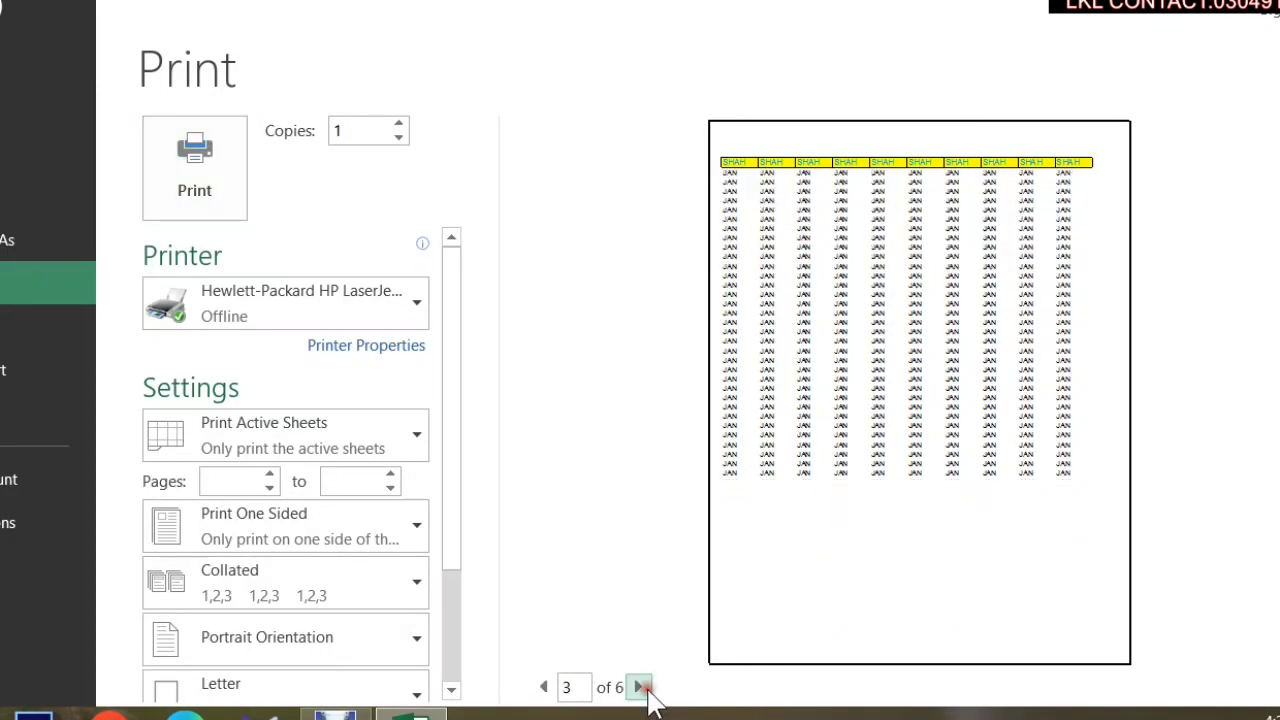
{"action": "left_click", "coordinate": [638, 687]}
{"action": "left_click", "coordinate": [644, 689]}
{"action": "left_click", "coordinate": [644, 689]}
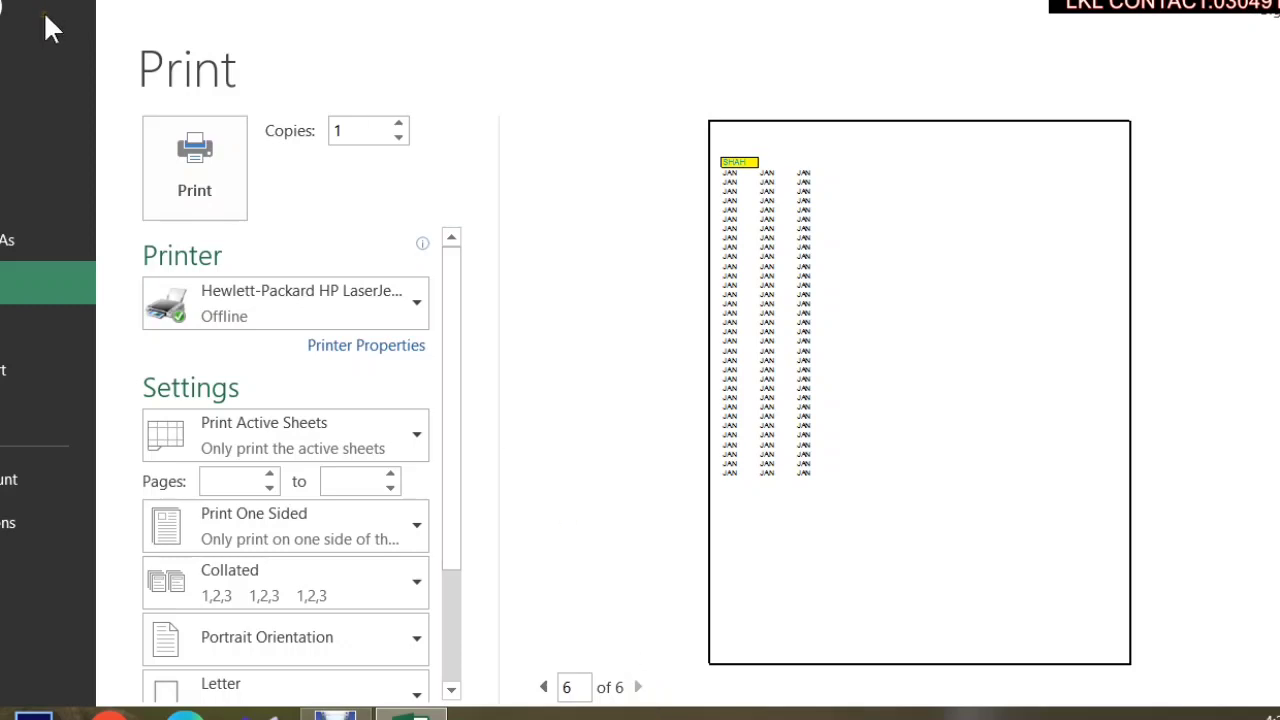
{"action": "left_click", "coordinate": [30, 40]}
{"action": "left_click", "coordinate": [228, 316]}
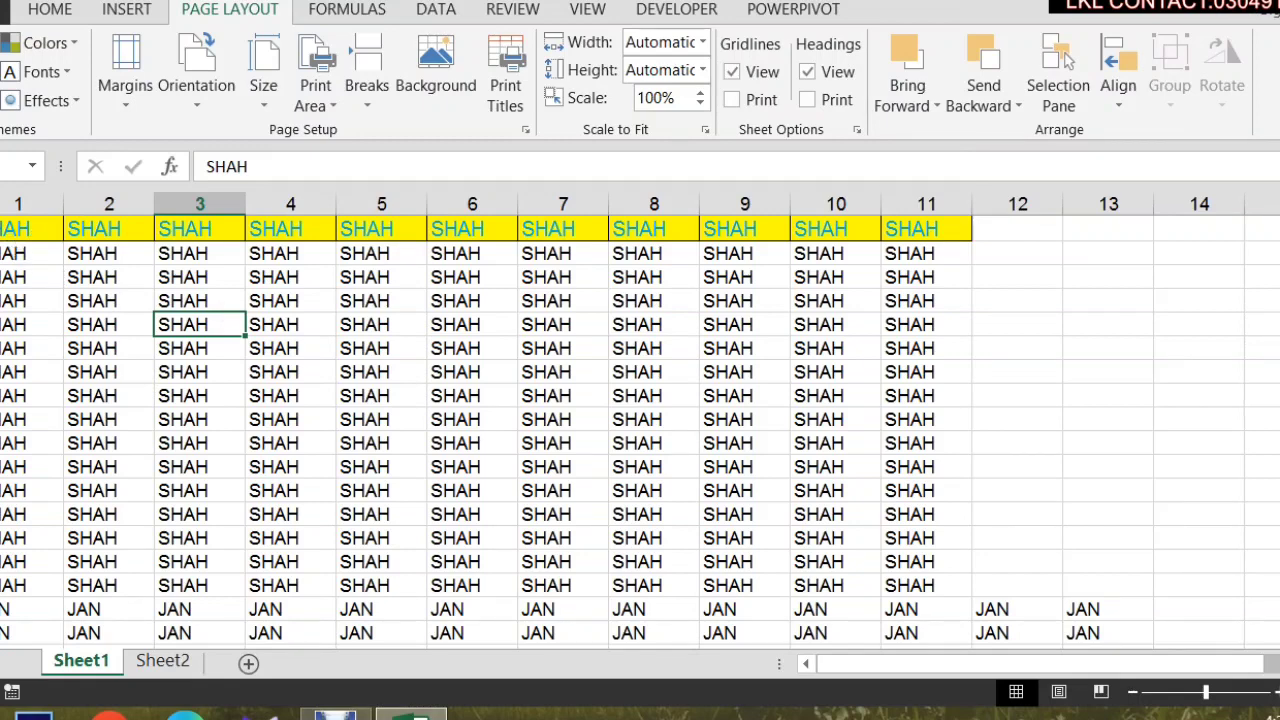
Insert a new blank column before column 1.
{"action": "left_click", "coordinate": [18, 204]}
{"action": "right_click", "coordinate": [18, 204]}
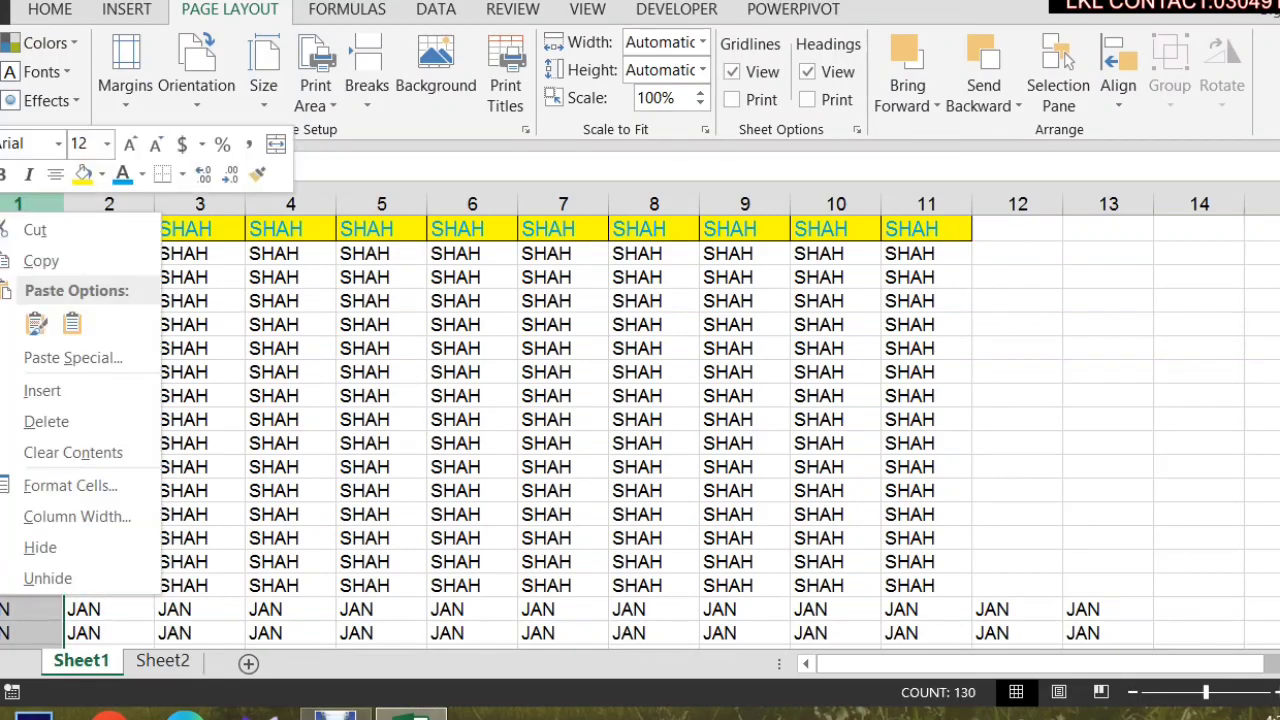
{"action": "left_click", "coordinate": [86, 394]}
Enter 2020 in the first cell of the new column 1 and fill it down to the last data row.
{"action": "left_click", "coordinate": [40, 236]}
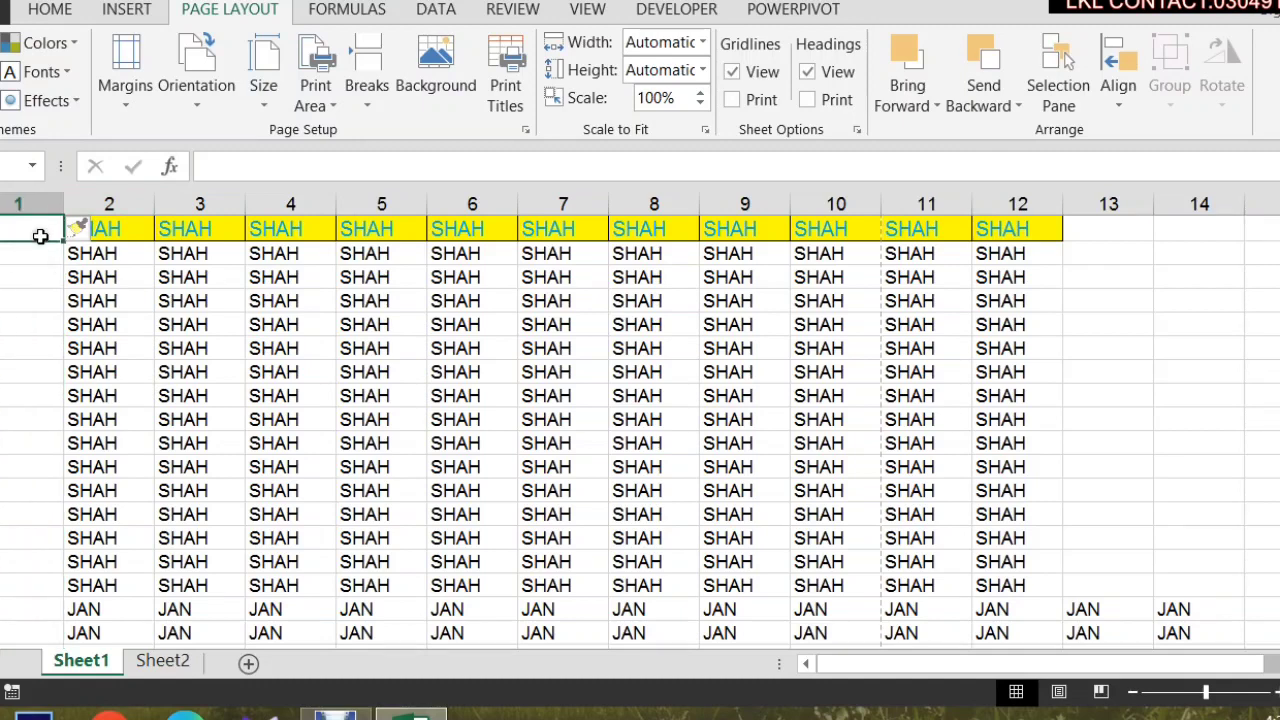
{"action": "type", "text": "2"}
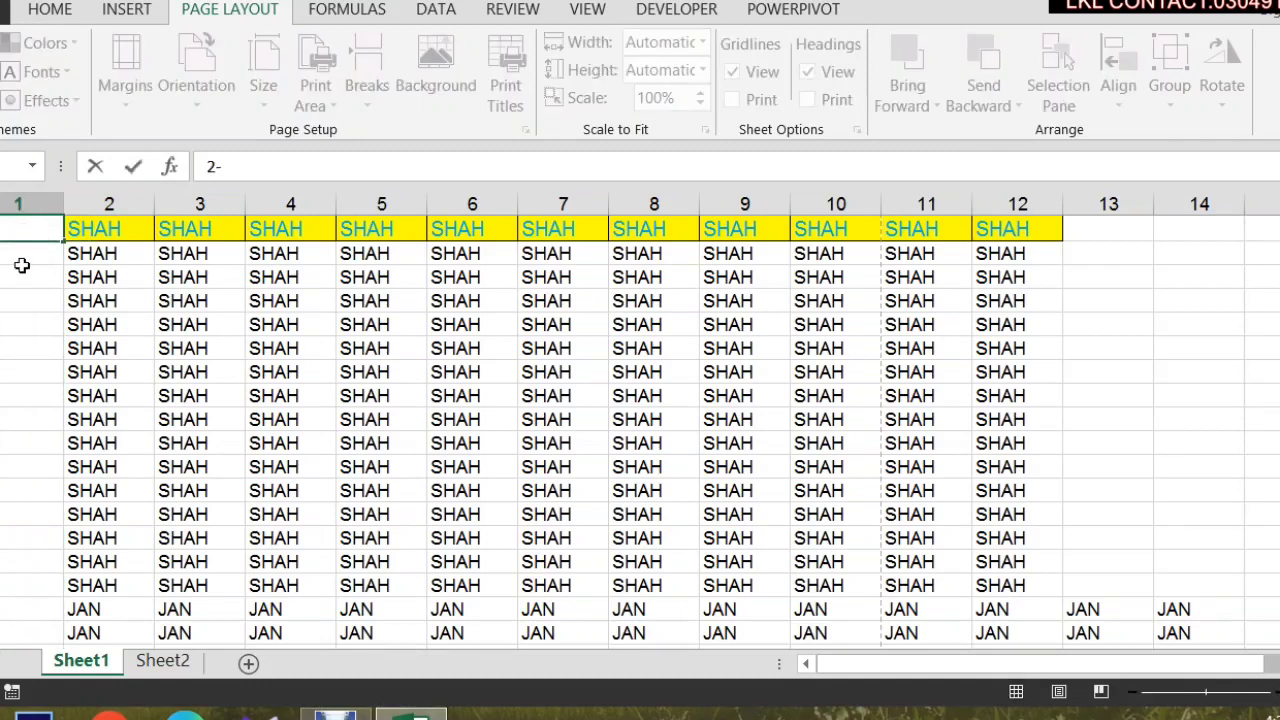
{"action": "type", "text": "-"}
{"action": "key", "text": "BackSpace"}
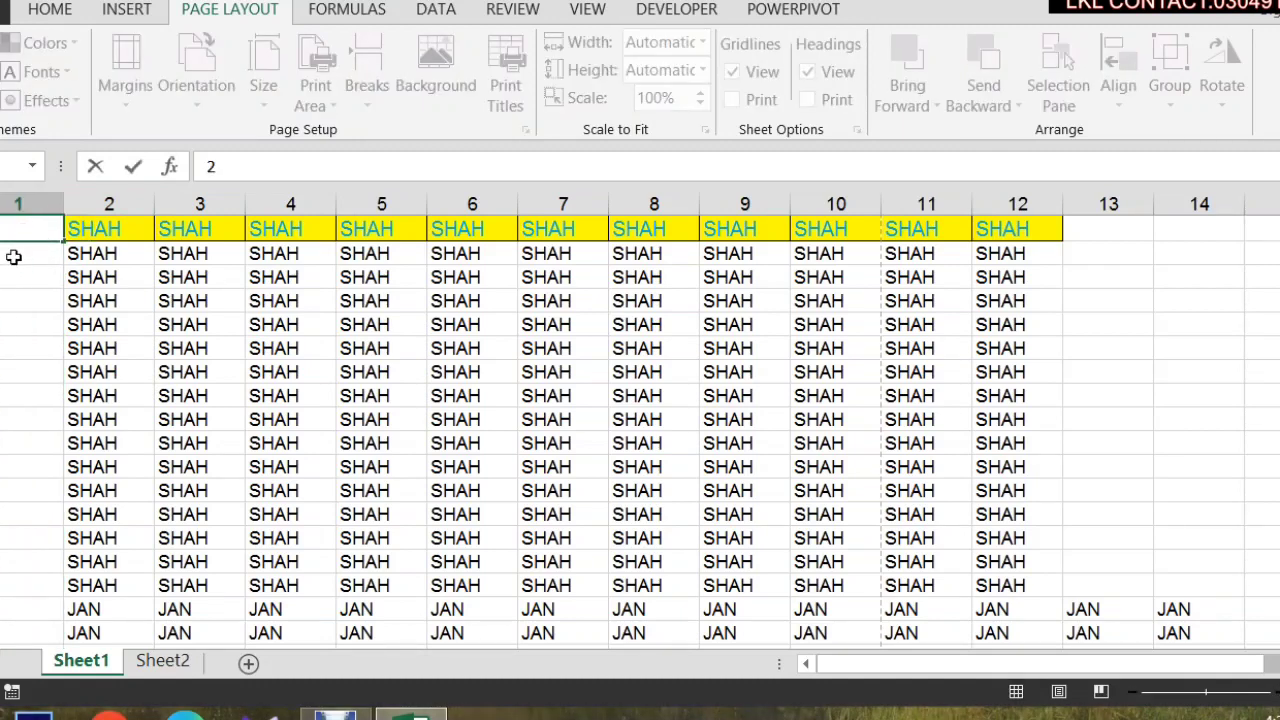
{"action": "type", "text": "020"}
{"action": "left_click", "coordinate": [37, 229]}
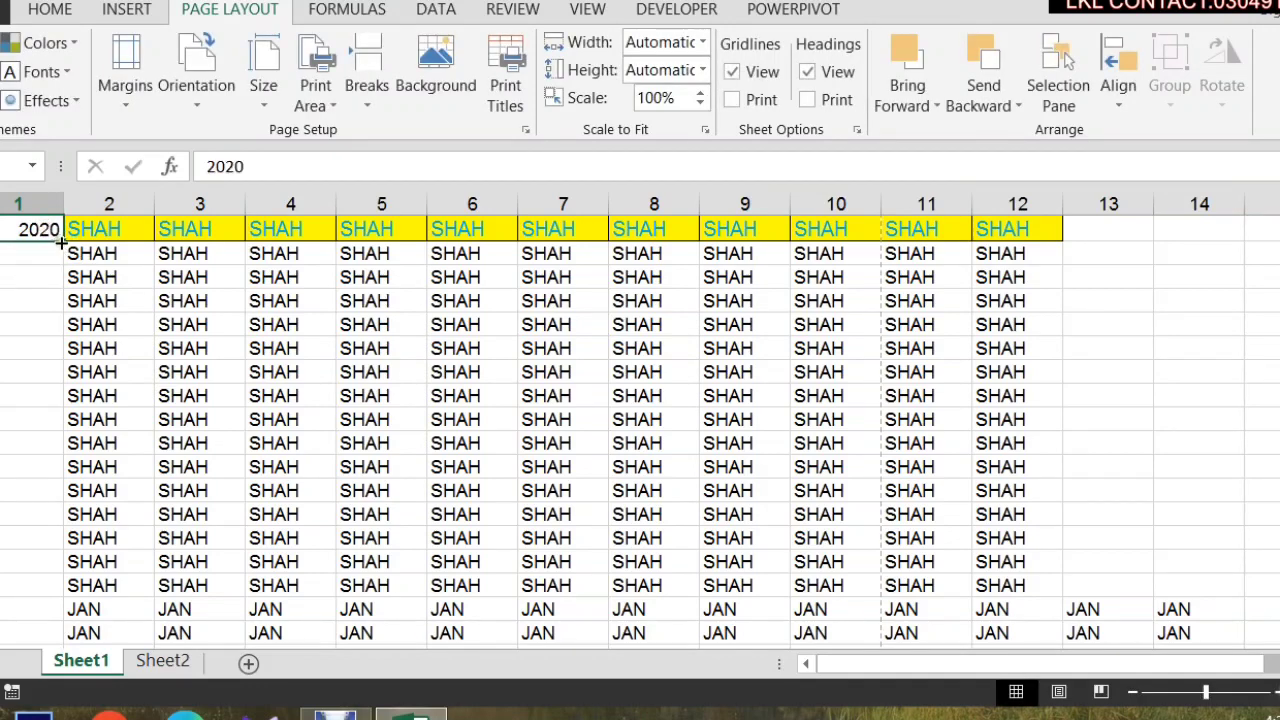
{"action": "left_click_drag", "start_coordinate": [62, 242], "coordinate": [62, 518]}
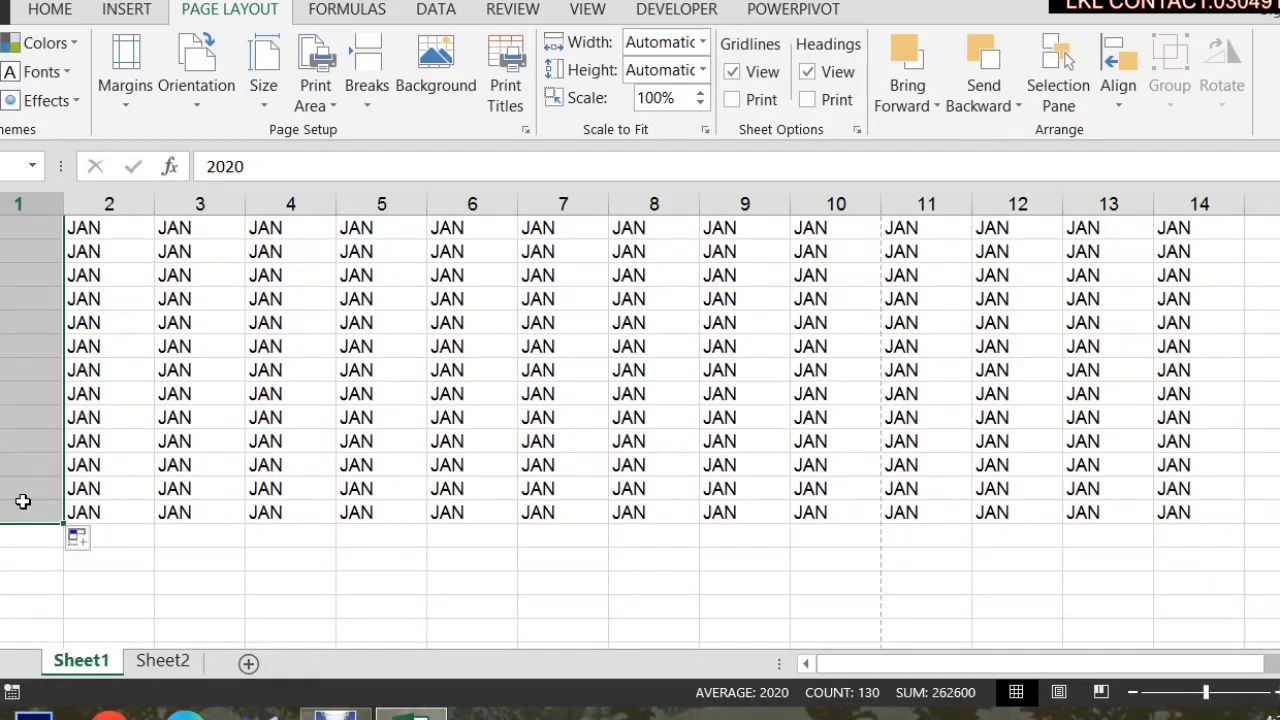
Fill columns 13 to 44 with the text SHAH, from the first row down about 128 rows.
{"action": "left_click_drag", "start_coordinate": [920, 666], "coordinate": [1270, 668]}
{"action": "scroll", "coordinate": [1160, 446], "scroll_direction": "up", "scroll_amount": 3}
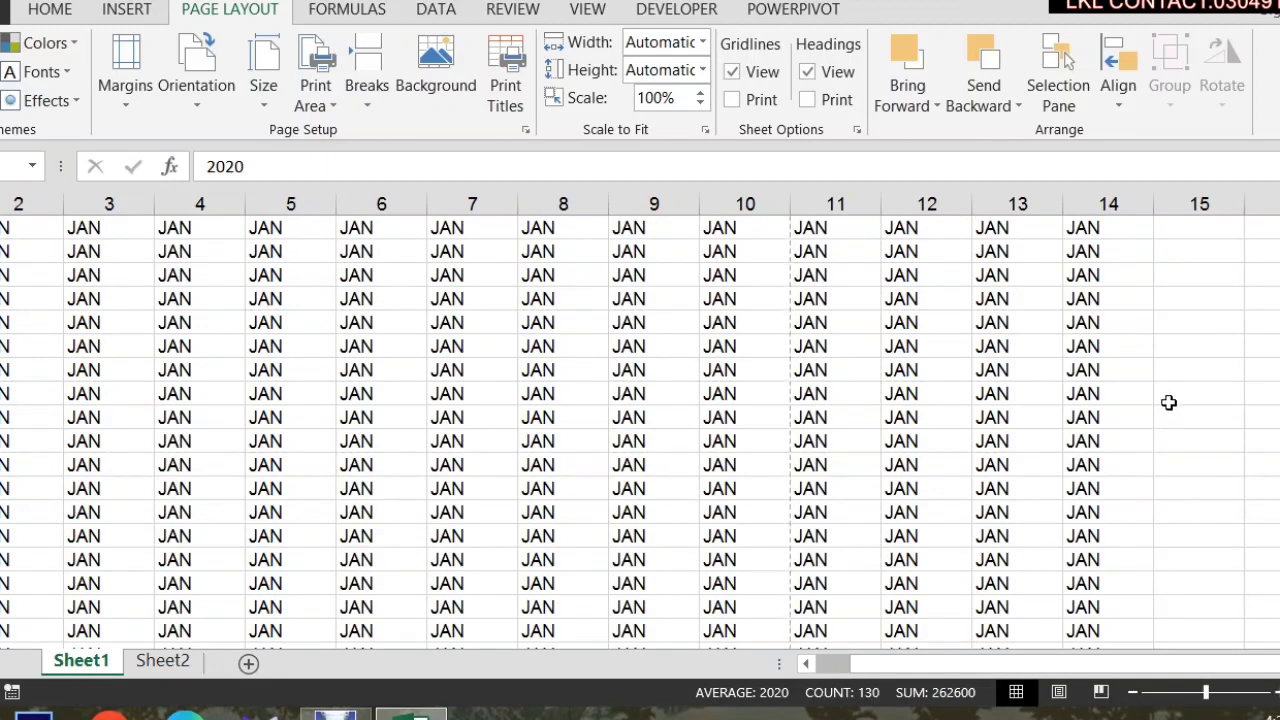
{"action": "scroll", "coordinate": [1169, 403], "scroll_direction": "up", "scroll_amount": 5}
{"action": "mouse_move", "coordinate": [984, 232]}
{"action": "left_mouse_down"}
{"action": "mouse_move", "coordinate": [1275, 630]}
{"action": "mouse_move", "coordinate": [1275, 700]}
{"action": "left_mouse_up"}
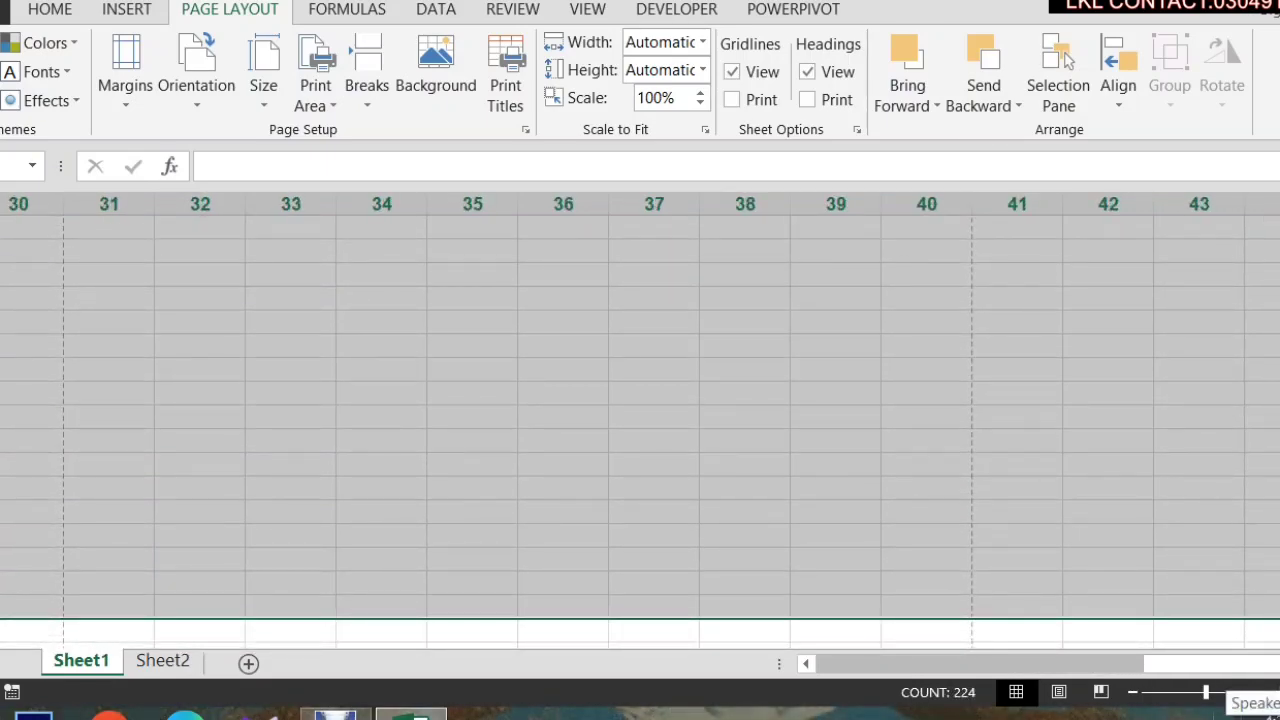
{"action": "type", "text": "SHAH"}
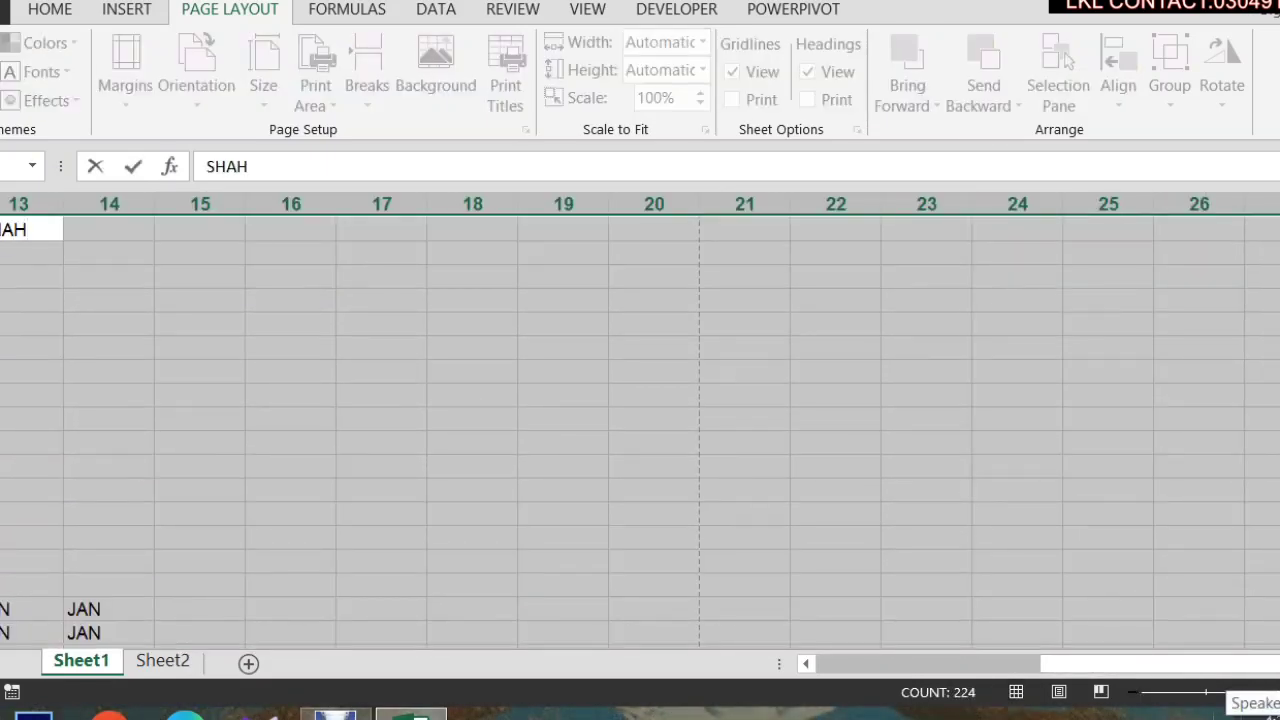
{"action": "key", "text": "ctrl+Return"}
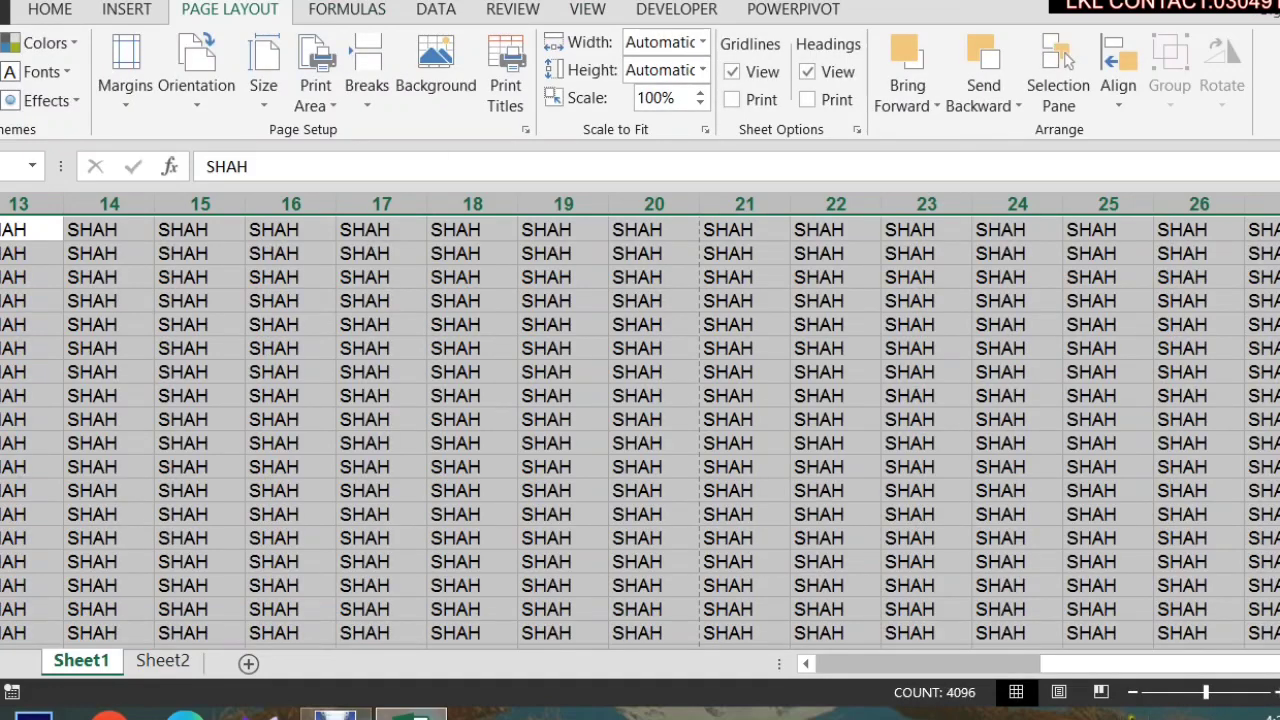
{"action": "left_click_drag", "start_coordinate": [1060, 663], "coordinate": [940, 663]}
{"action": "left_click", "coordinate": [716, 470]}
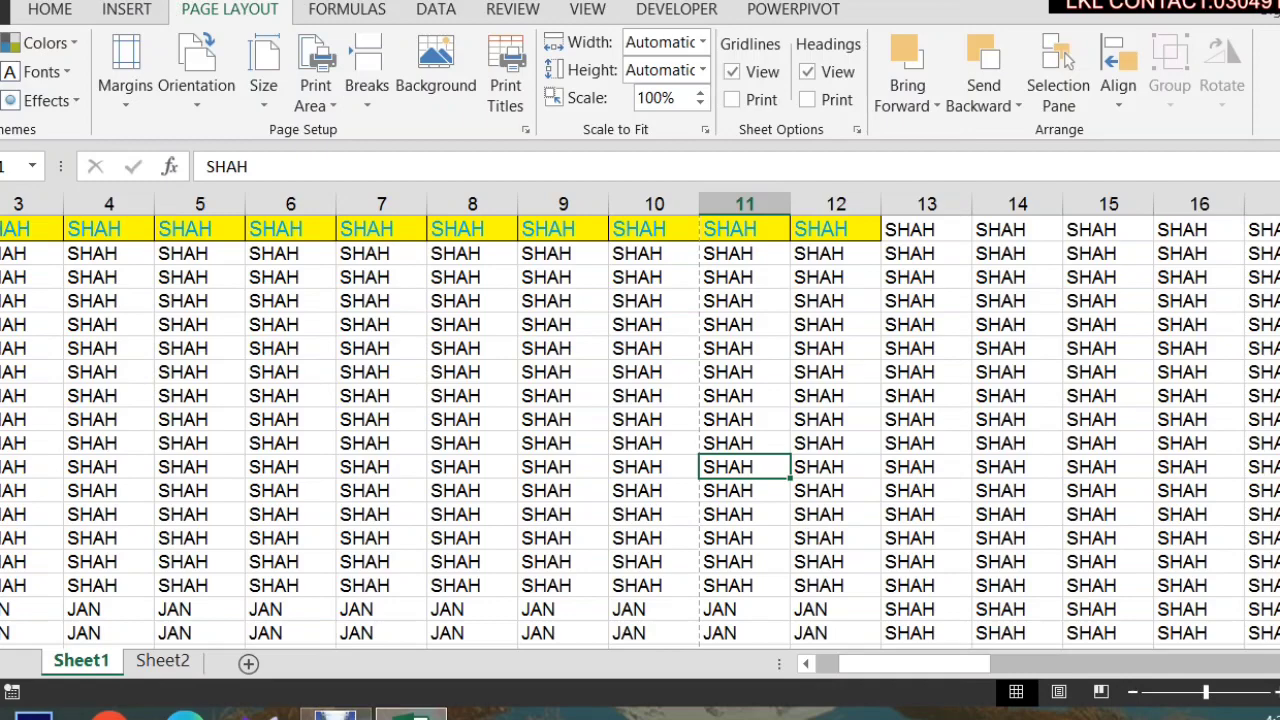
Page through the print preview to check whether the heading row and the 2020 column repeat, and return to the sheet.
{"action": "key", "text": "ctrl+p"}
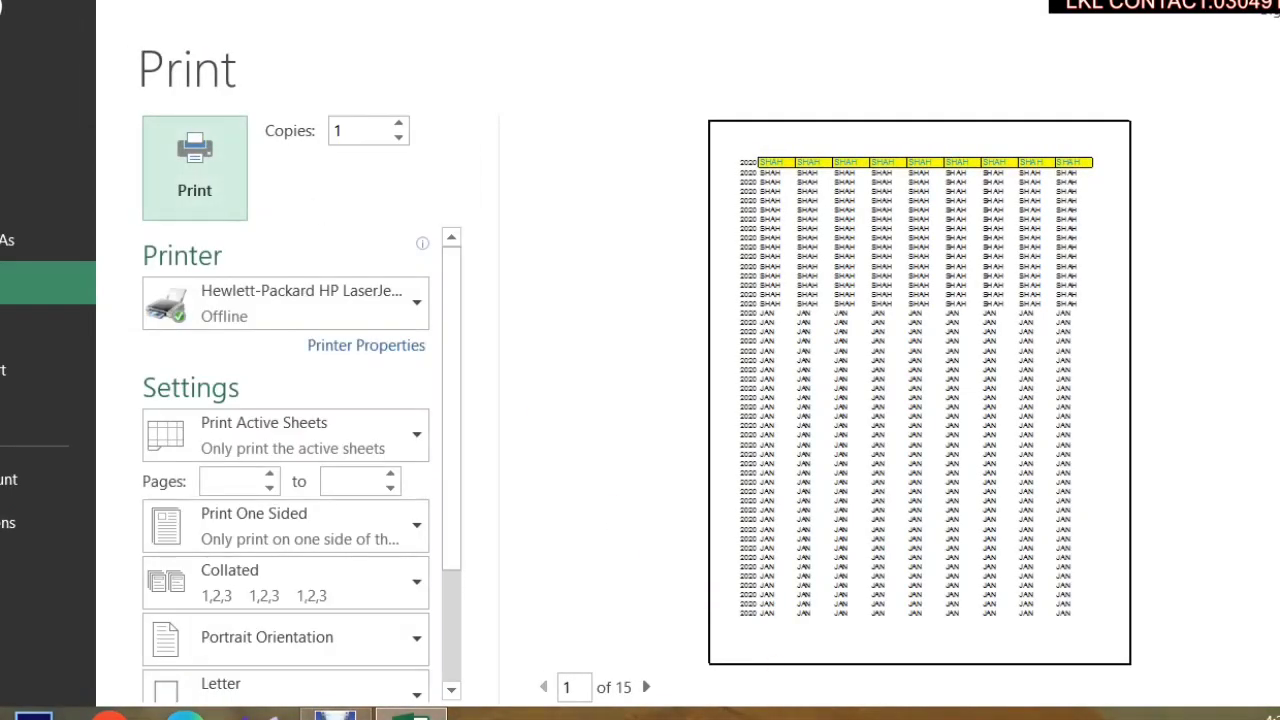
{"action": "left_click", "coordinate": [646, 687]}
{"action": "left_click", "coordinate": [646, 687]}
{"action": "left_click", "coordinate": [646, 687]}
{"action": "left_click", "coordinate": [646, 687]}
{"action": "left_click", "coordinate": [646, 687]}
{"action": "left_click", "coordinate": [646, 687]}
{"action": "left_click", "coordinate": [646, 687]}
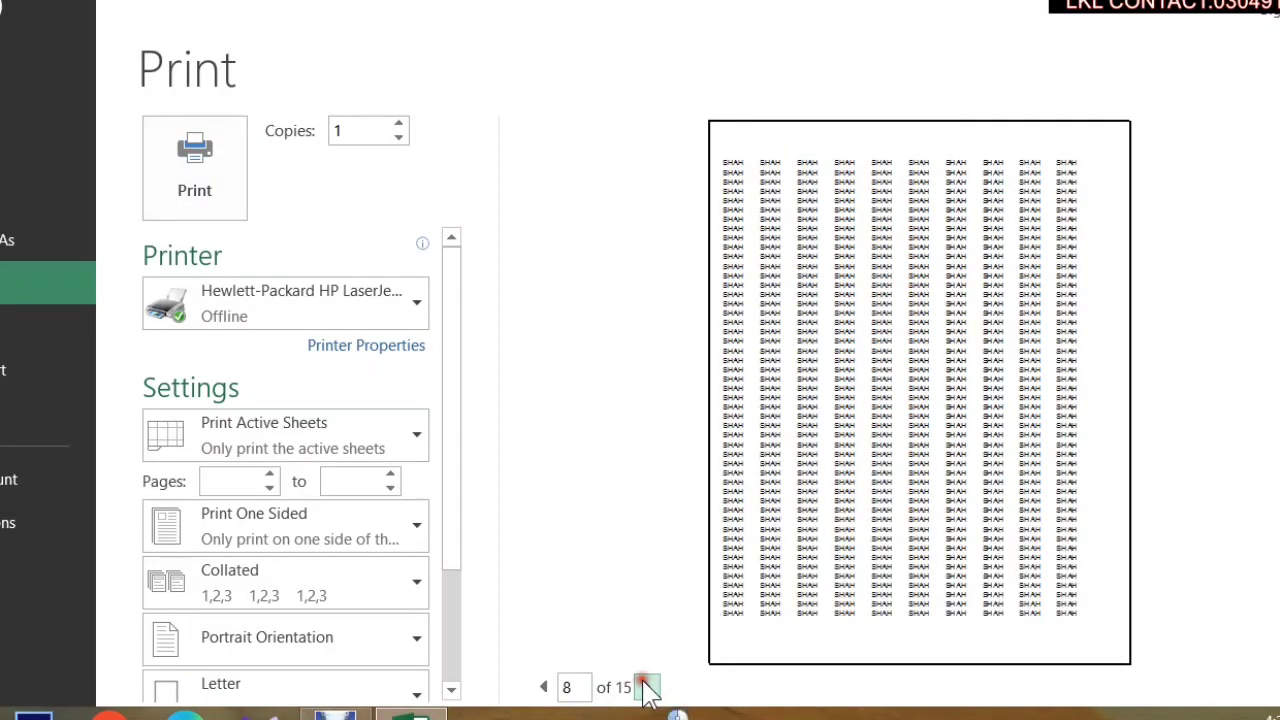
{"action": "left_click", "coordinate": [646, 687]}
{"action": "left_click", "coordinate": [646, 687]}
{"action": "left_click", "coordinate": [646, 687]}
{"action": "key", "text": "Escape"}
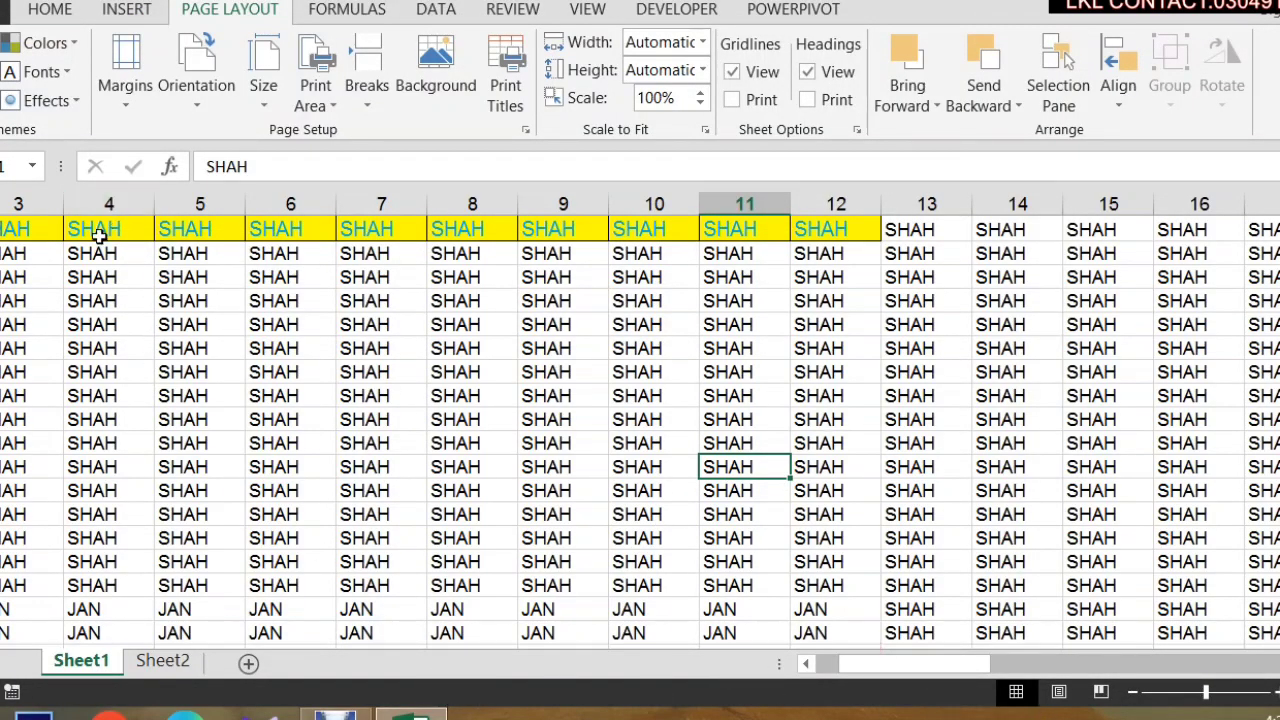
Format the whole 2020 column with a yellow fill and all borders.
{"action": "left_click", "coordinate": [17, 371]}
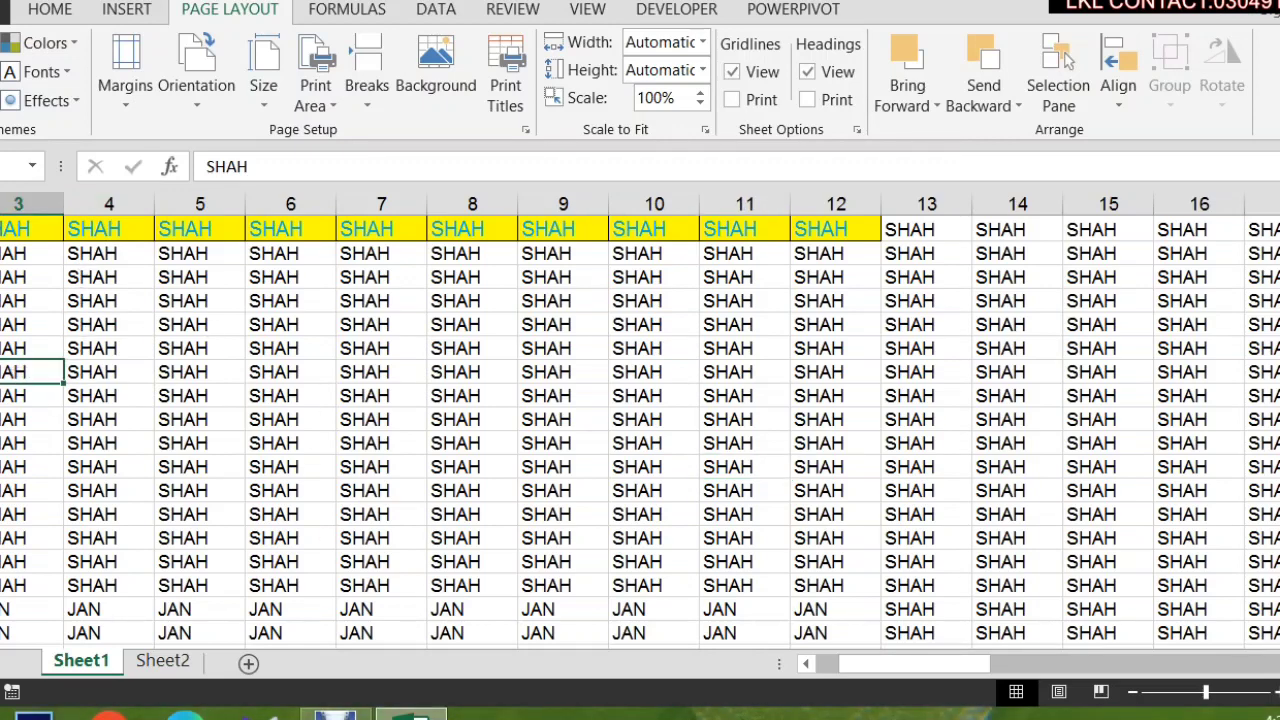
{"action": "left_click_drag", "start_coordinate": [887, 669], "coordinate": [747, 645]}
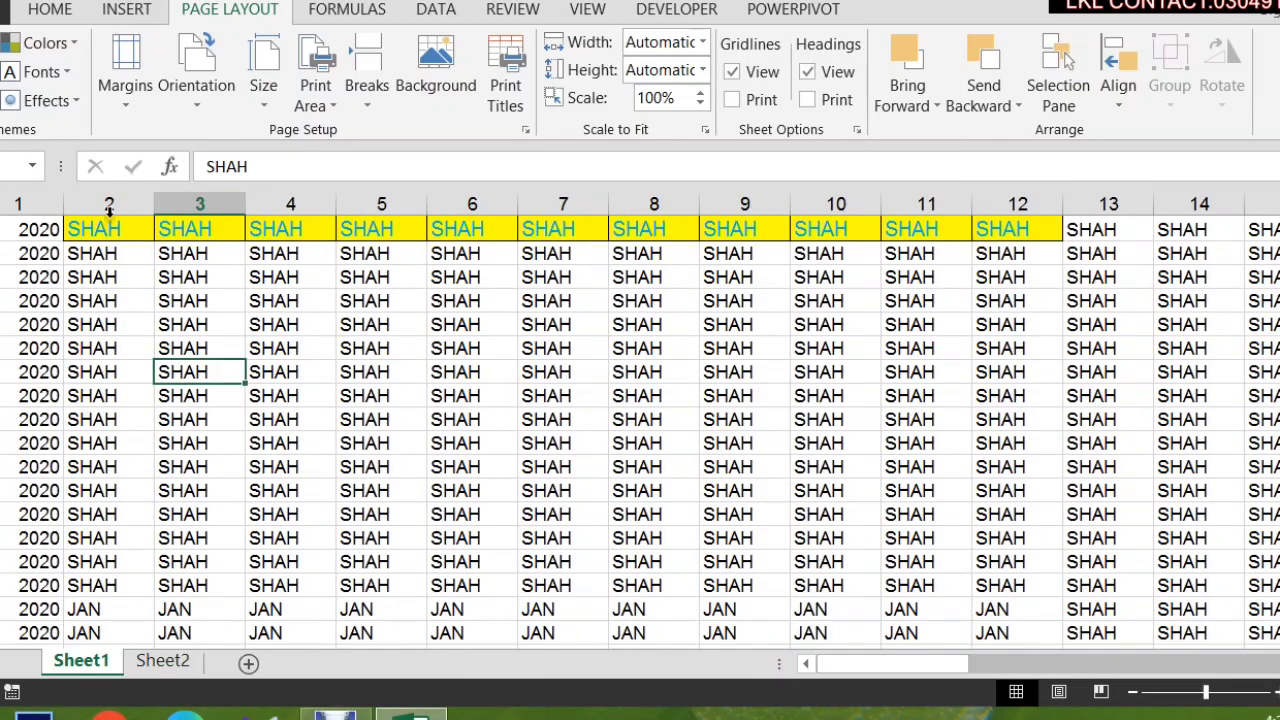
{"action": "left_click", "coordinate": [35, 203]}
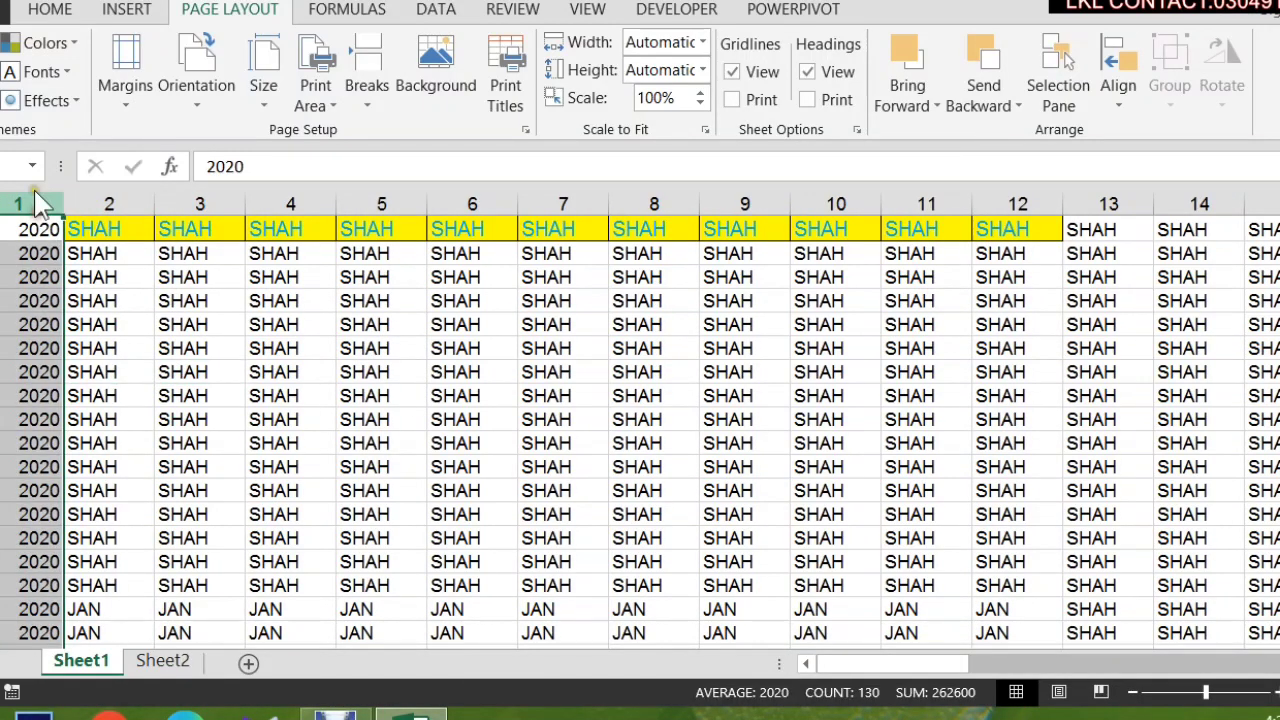
{"action": "left_click", "coordinate": [48, 9]}
{"action": "left_click", "coordinate": [207, 92]}
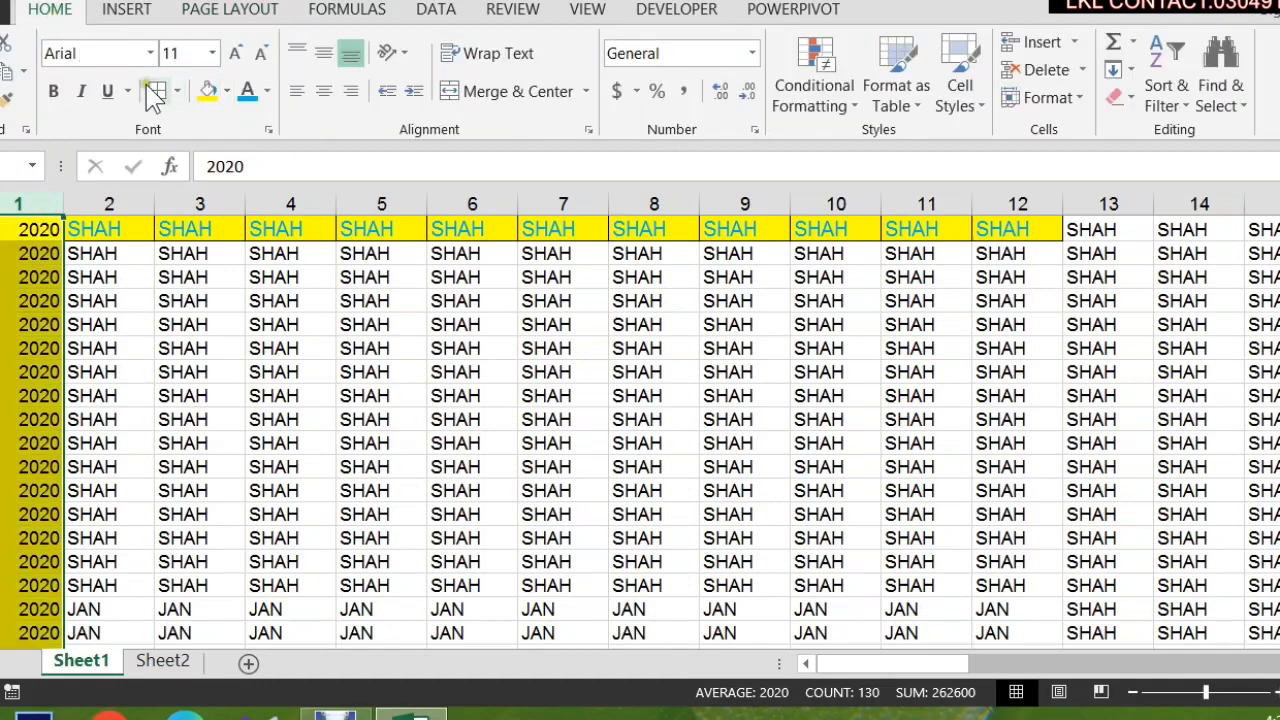
{"action": "left_click", "coordinate": [155, 92]}
{"action": "left_click", "coordinate": [160, 330]}
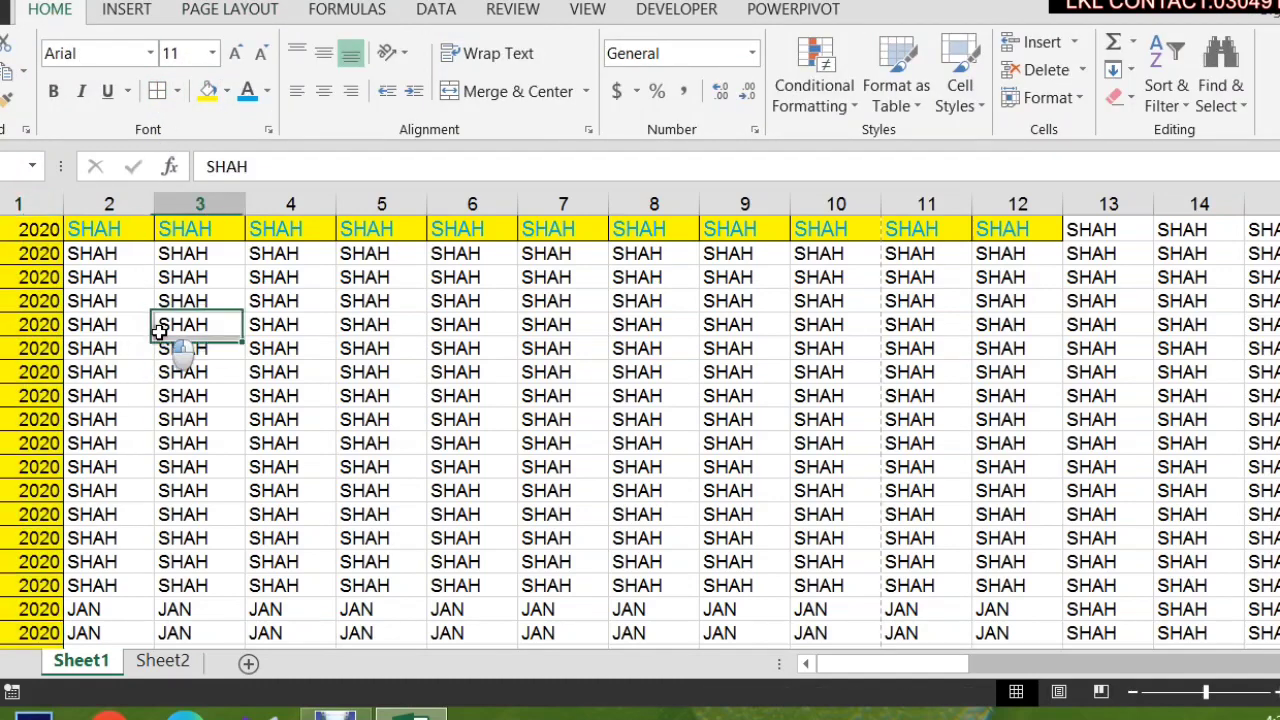
Page through the print preview to check which pages carry the heading row and the yellow 2020 column, and return to the sheet.
{"action": "key", "text": "ctrl+p"}
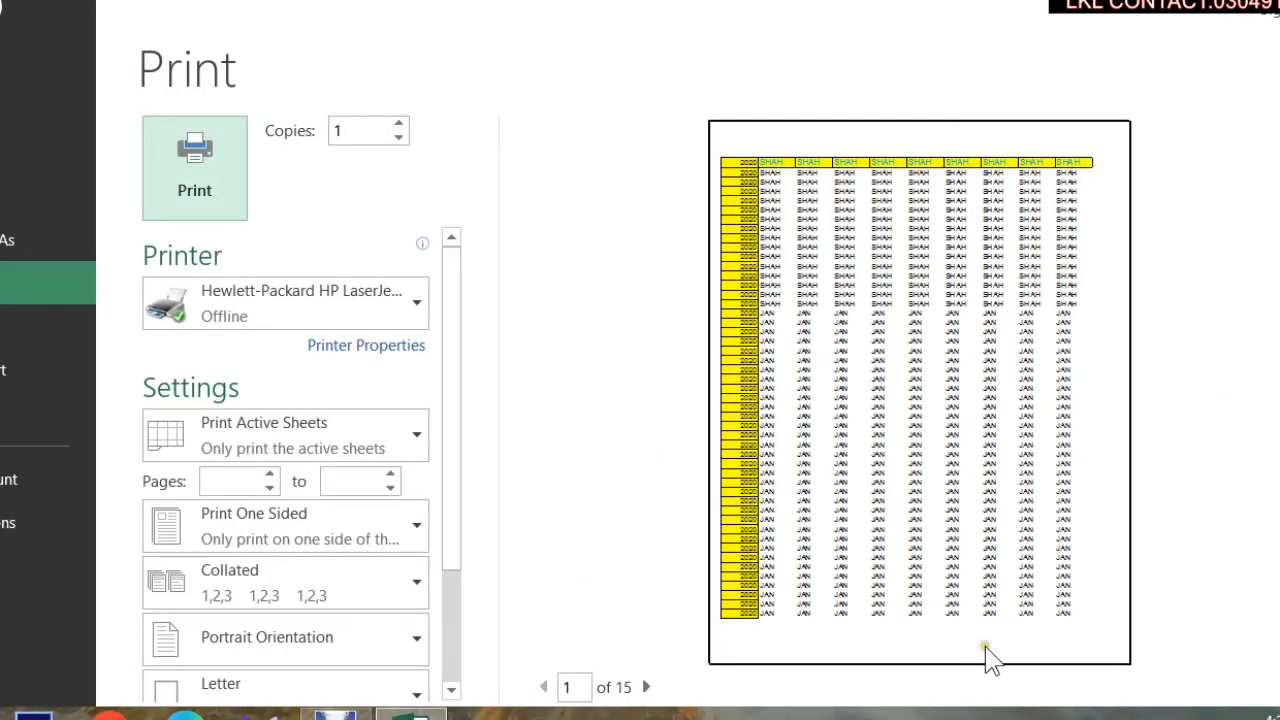
{"action": "left_click", "coordinate": [648, 687]}
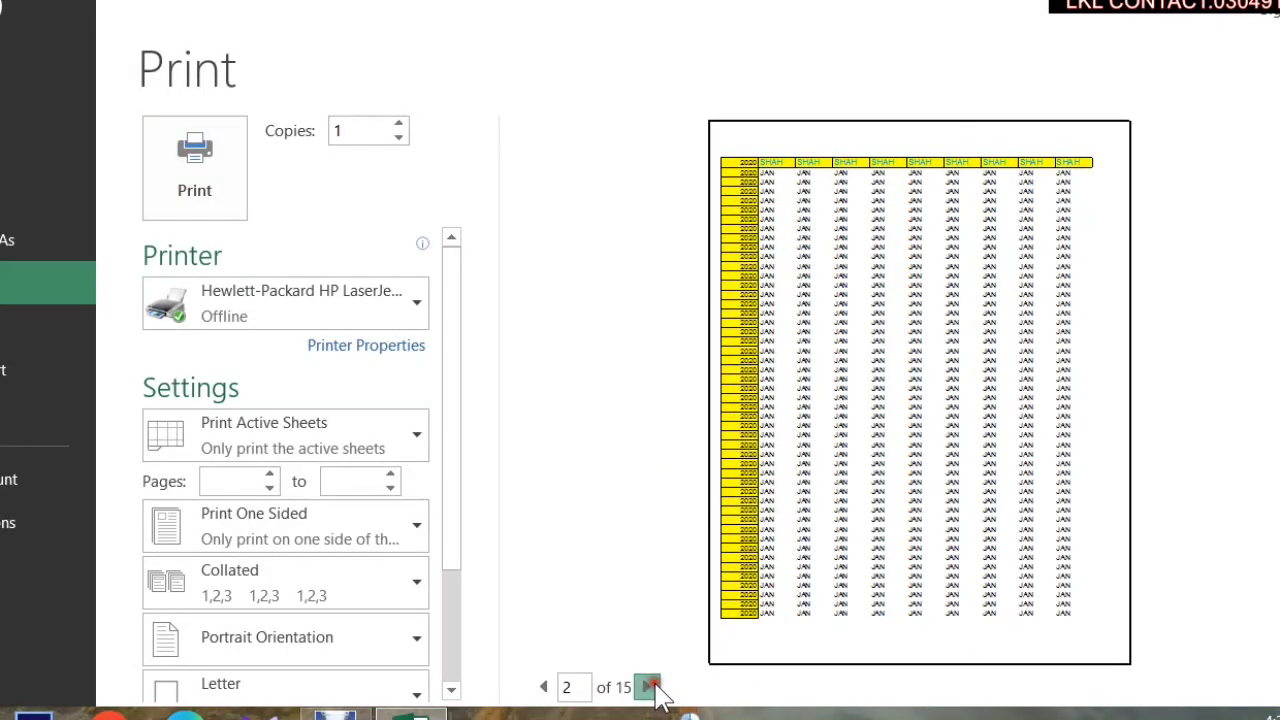
{"action": "left_click", "coordinate": [648, 687]}
{"action": "left_click", "coordinate": [648, 687]}
{"action": "left_click", "coordinate": [648, 687]}
{"action": "left_click", "coordinate": [649, 687]}
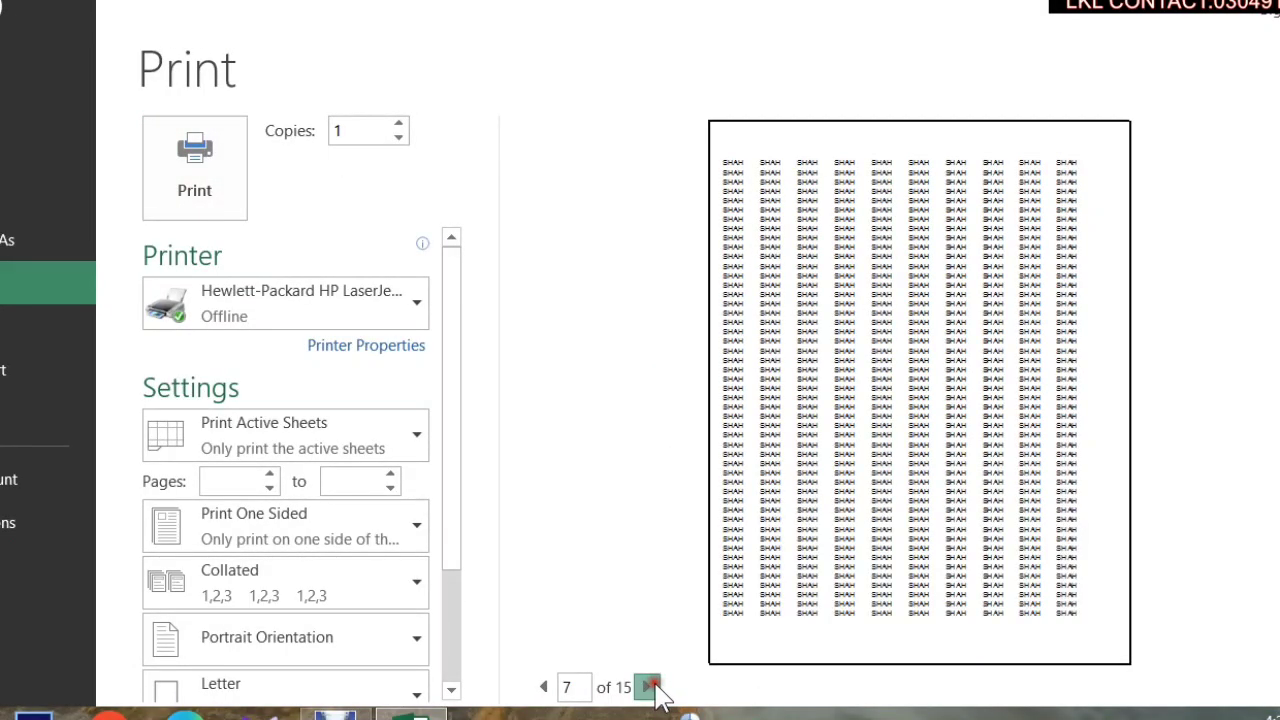
{"action": "left_click", "coordinate": [649, 687]}
{"action": "left_click", "coordinate": [649, 687]}
{"action": "left_click", "coordinate": [649, 687]}
{"action": "key", "text": "Escape"}
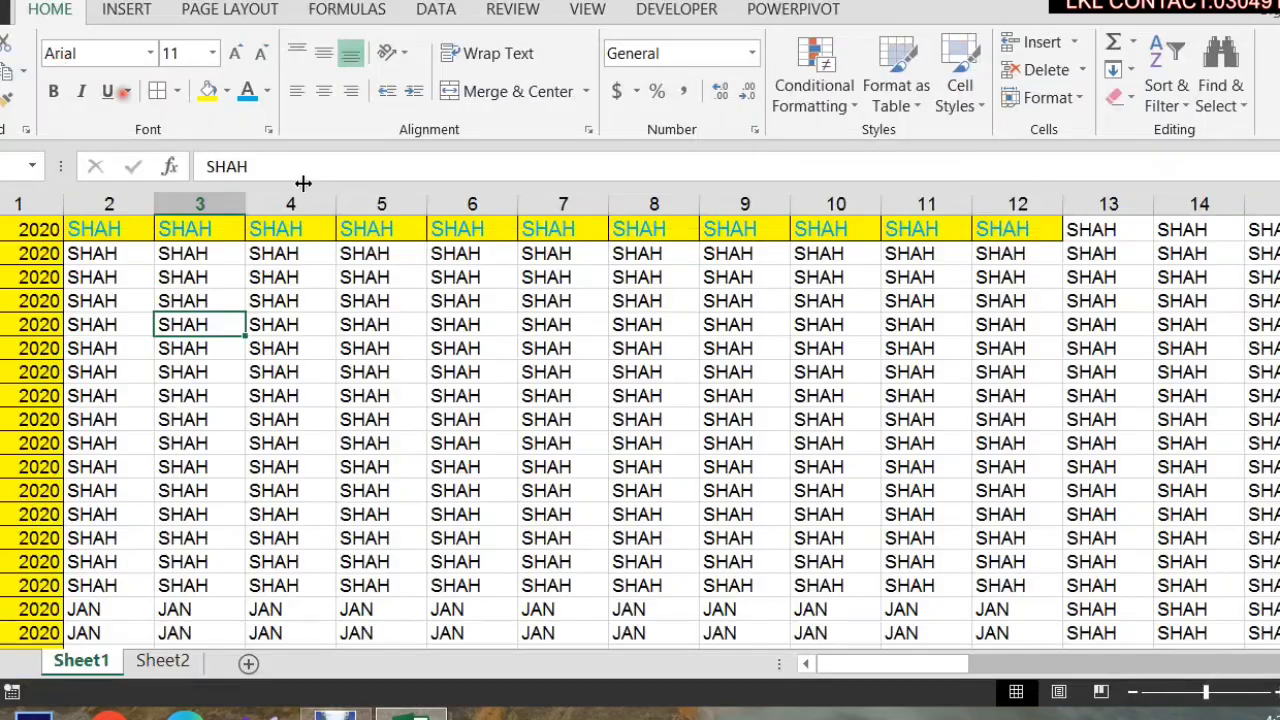
Clear the rows to repeat at top in the print titles and set column 1 (C1) as the column to repeat at left.
{"action": "left_click", "coordinate": [262, 10]}
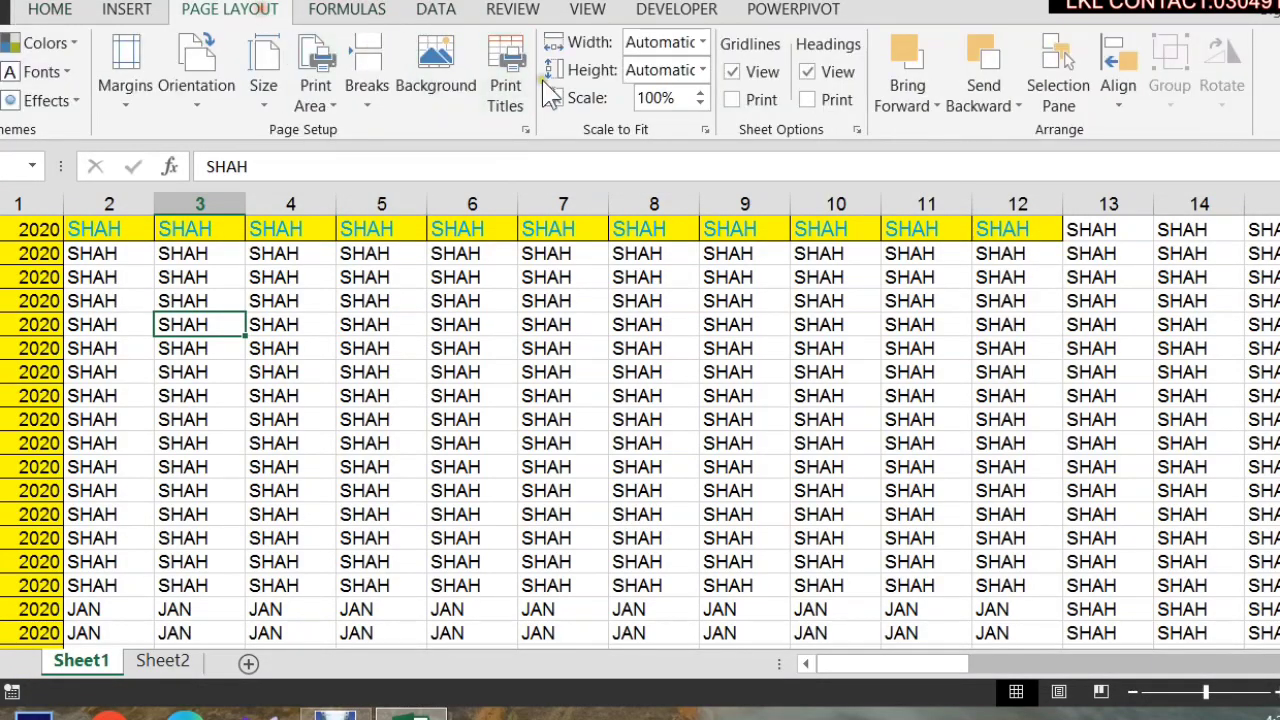
{"action": "left_click", "coordinate": [515, 92]}
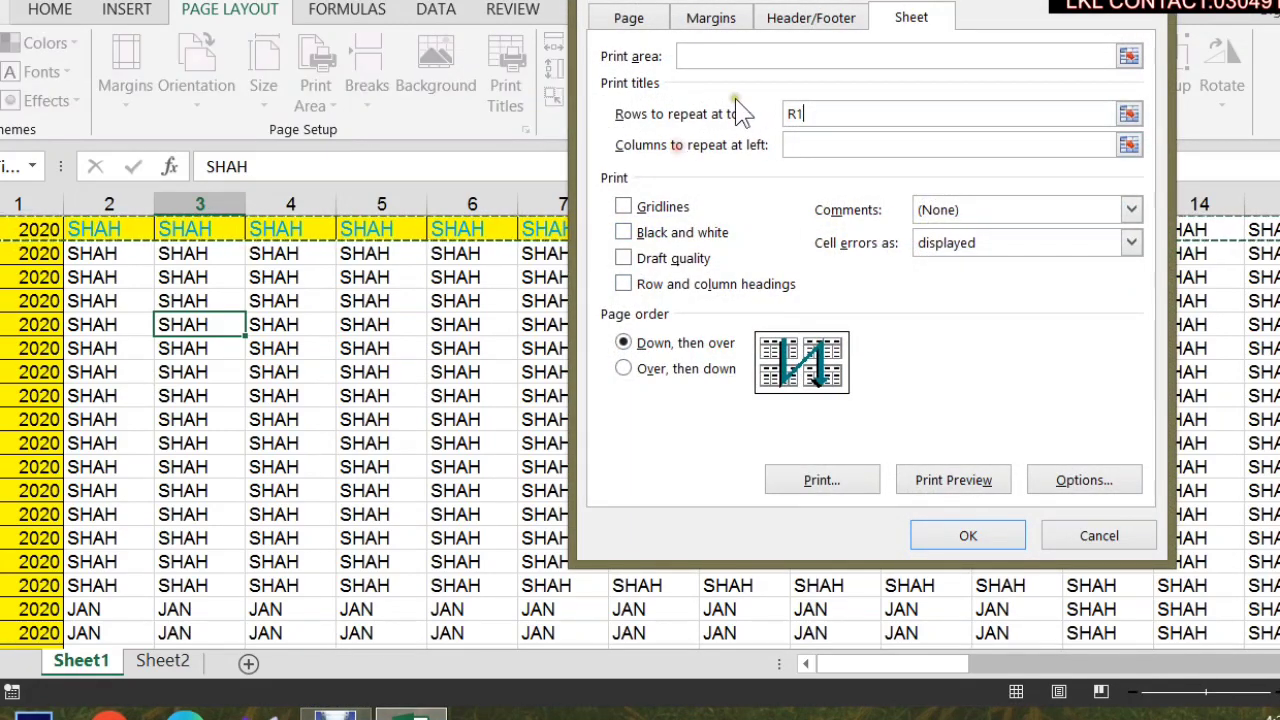
{"action": "key", "text": "BackSpace"}
{"action": "key", "text": "BackSpace"}
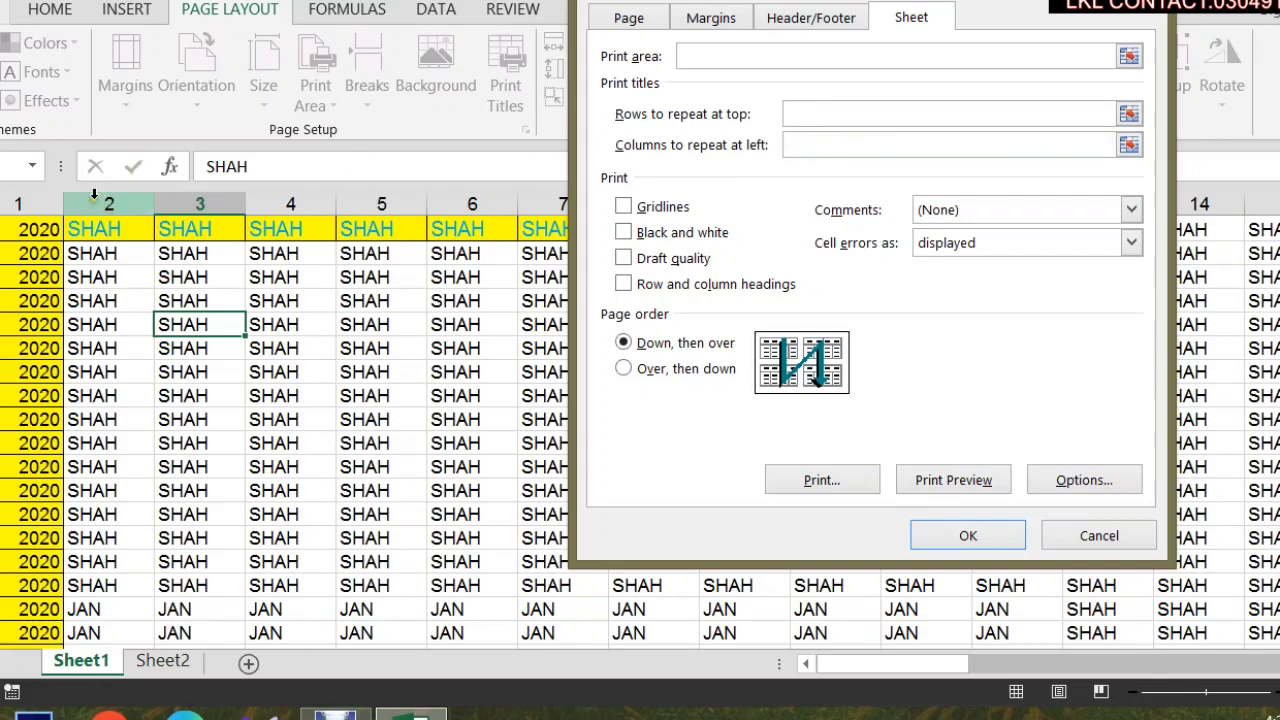
{"action": "left_click", "coordinate": [18, 196]}
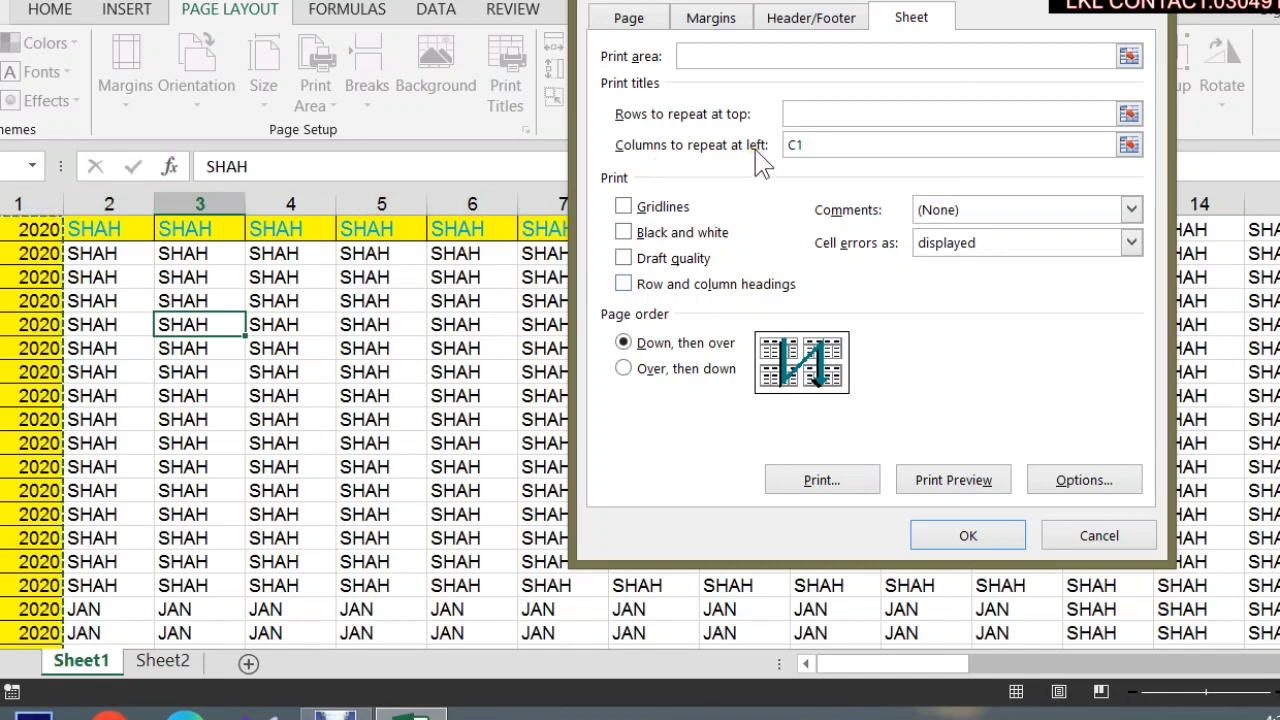
Page through the print preview to the last page to check the 2020 column on each page, and return to the sheet.
{"action": "left_click", "coordinate": [968, 488]}
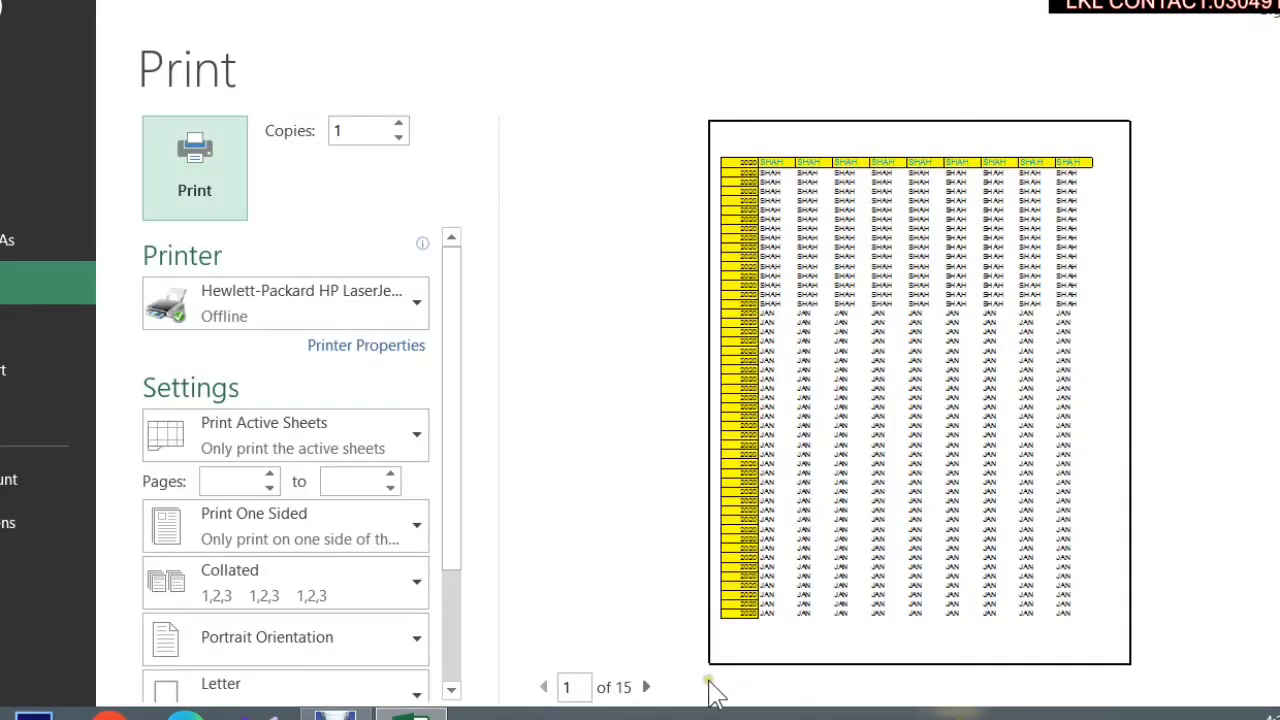
{"action": "left_click", "coordinate": [646, 687]}
{"action": "left_click", "coordinate": [646, 687]}
{"action": "left_click", "coordinate": [646, 687]}
{"action": "left_click", "coordinate": [646, 687]}
{"action": "left_click", "coordinate": [646, 687]}
{"action": "left_click", "coordinate": [646, 687]}
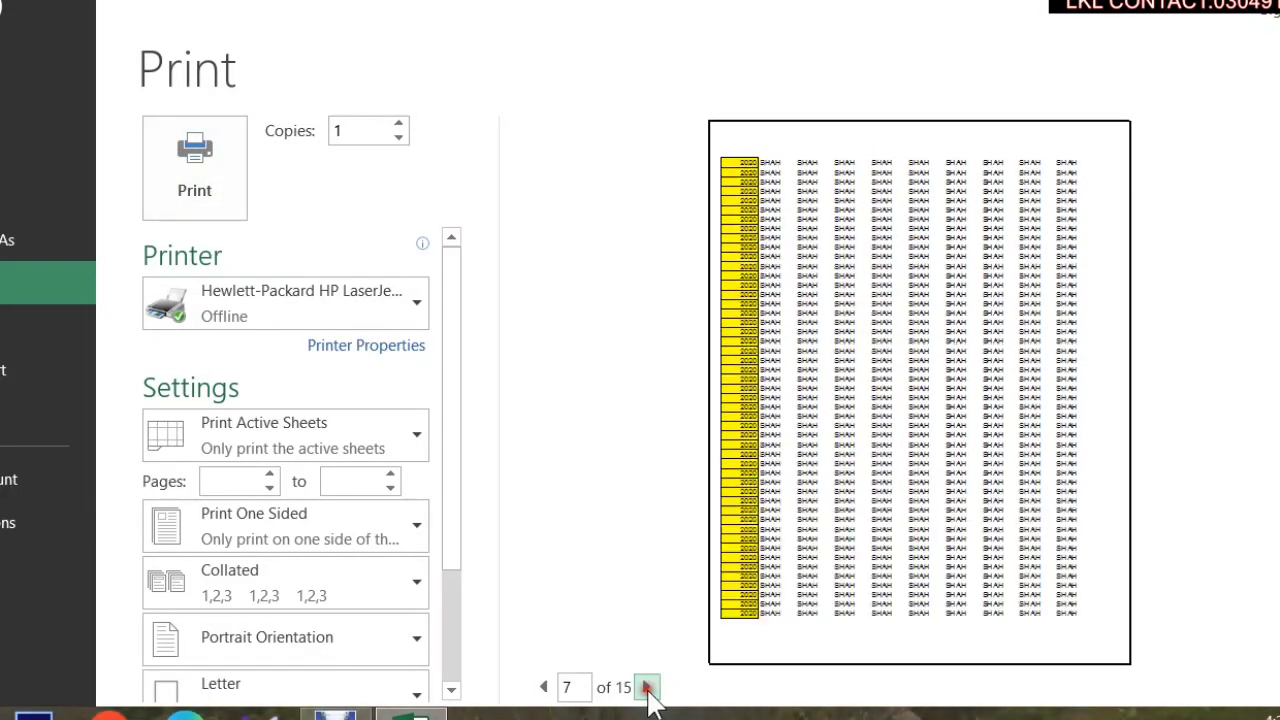
{"action": "left_click", "coordinate": [646, 687]}
{"action": "left_click", "coordinate": [646, 687]}
{"action": "left_click", "coordinate": [646, 687]}
{"action": "left_click", "coordinate": [646, 687]}
{"action": "left_click", "coordinate": [646, 687]}
{"action": "left_click", "coordinate": [646, 687]}
{"action": "left_click", "coordinate": [646, 687]}
{"action": "left_click", "coordinate": [646, 687]}
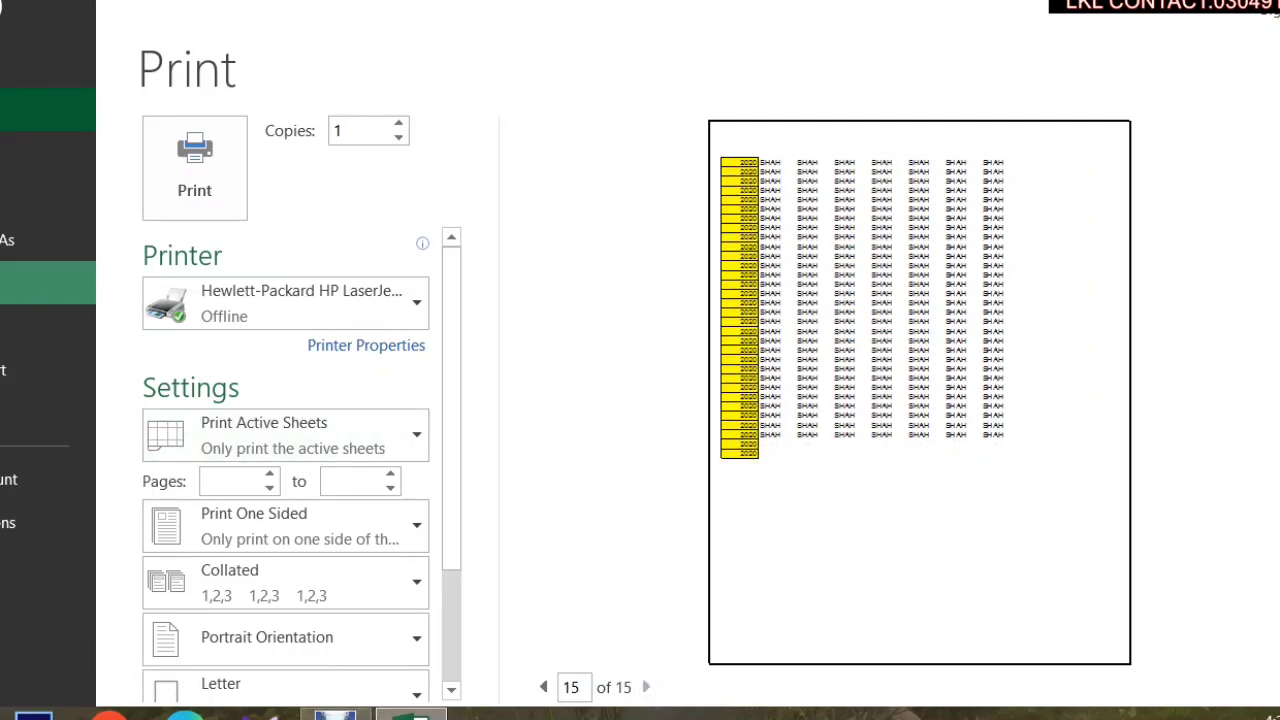
{"action": "left_click", "coordinate": [20, 20]}
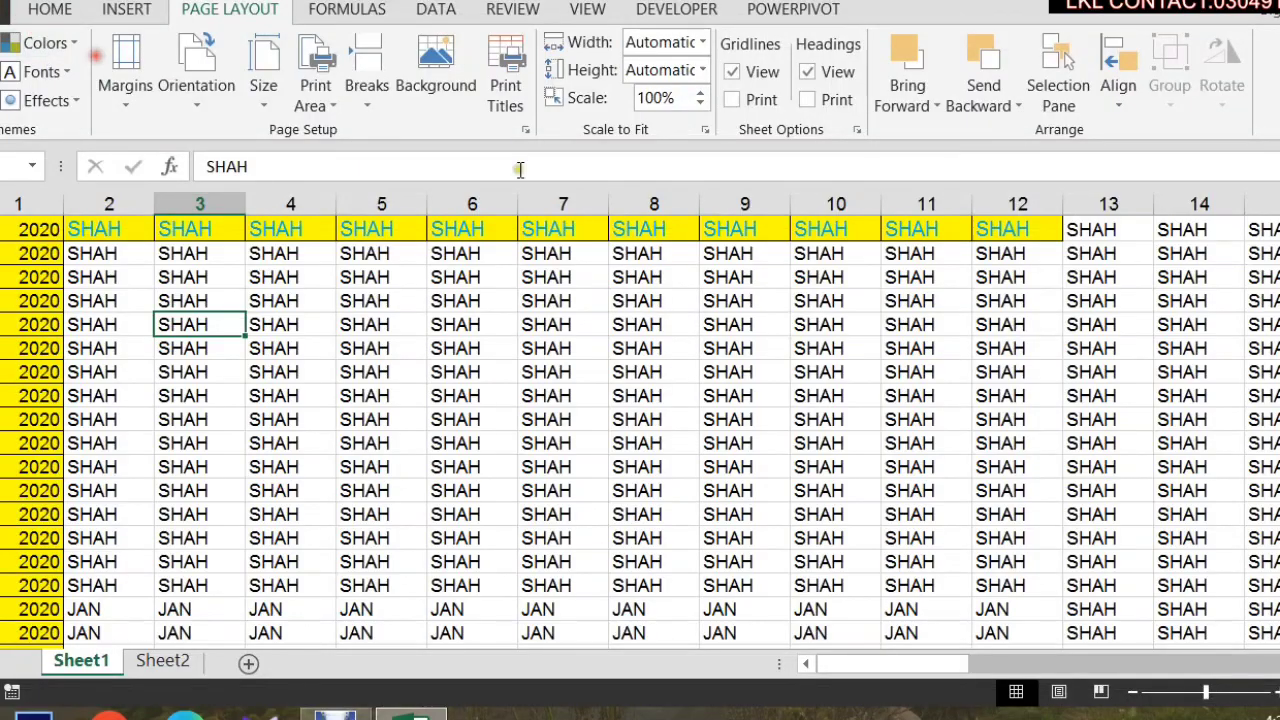
Clear the columns to repeat at left in the print titles and turn on gridlines for printing.
{"action": "left_click", "coordinate": [505, 80]}
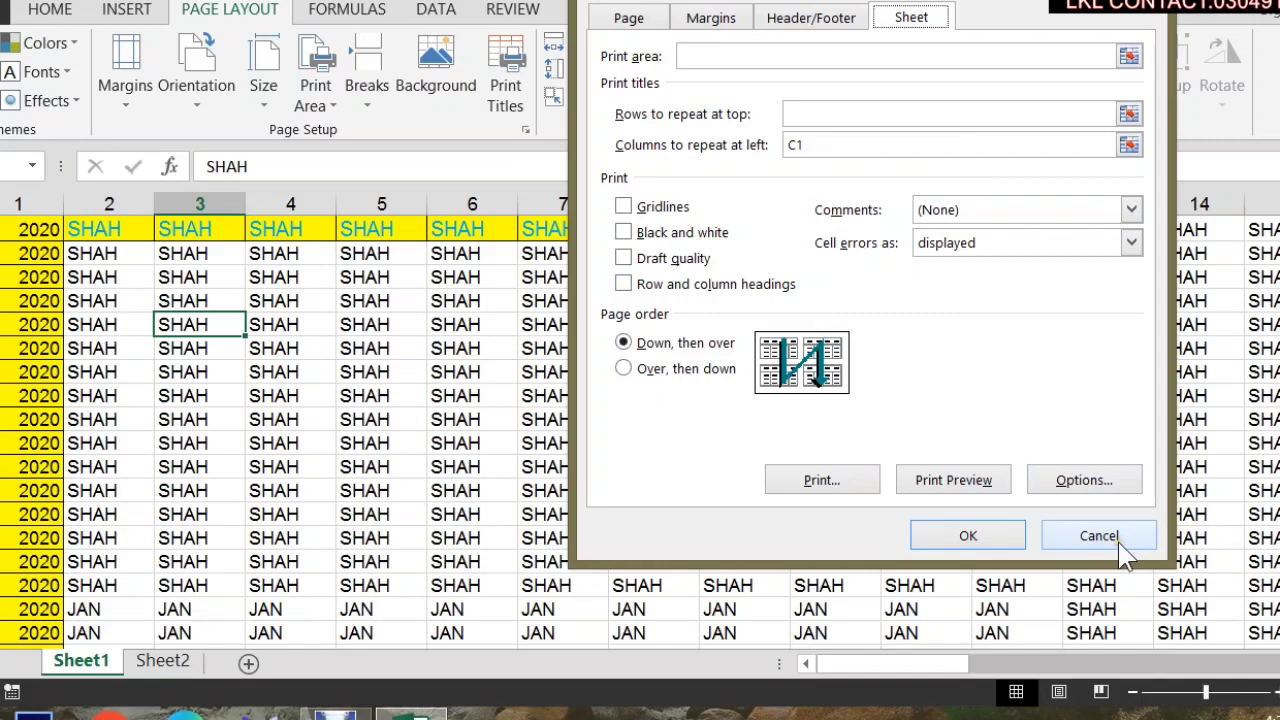
{"action": "left_click_drag", "start_coordinate": [841, 144], "coordinate": [691, 148]}
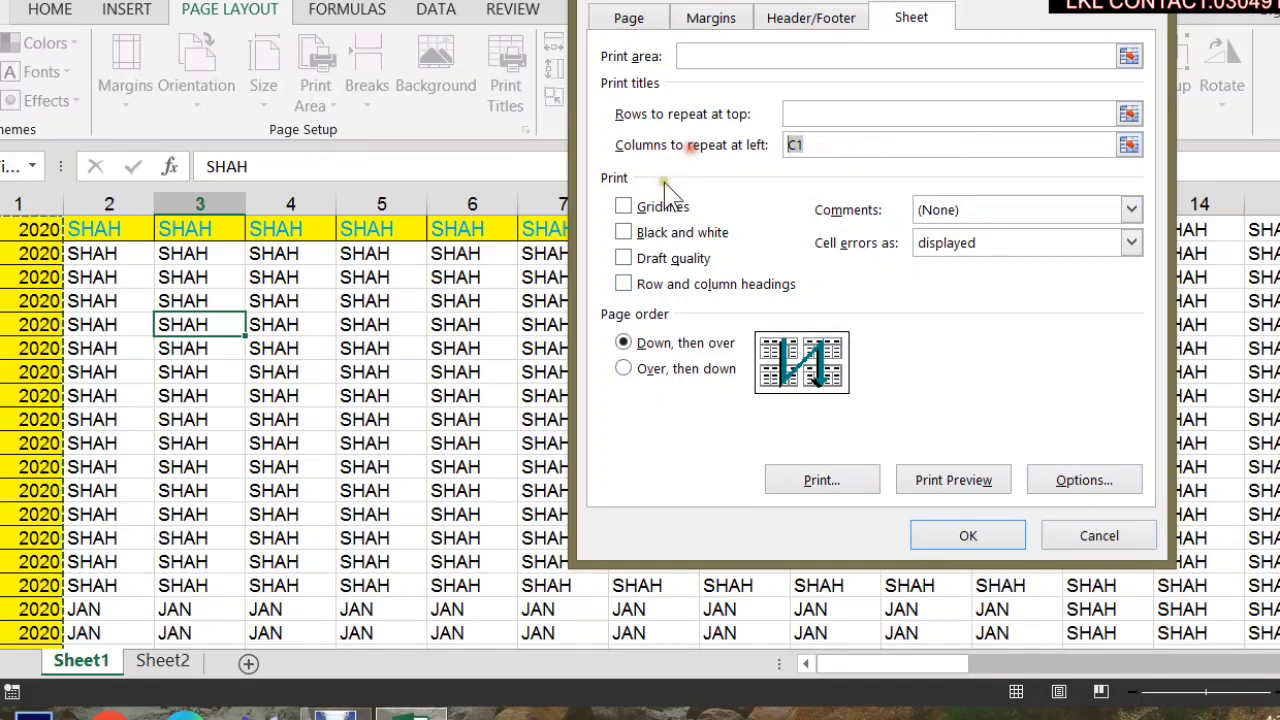
{"action": "key", "text": "BackSpace"}
{"action": "left_click", "coordinate": [640, 205]}
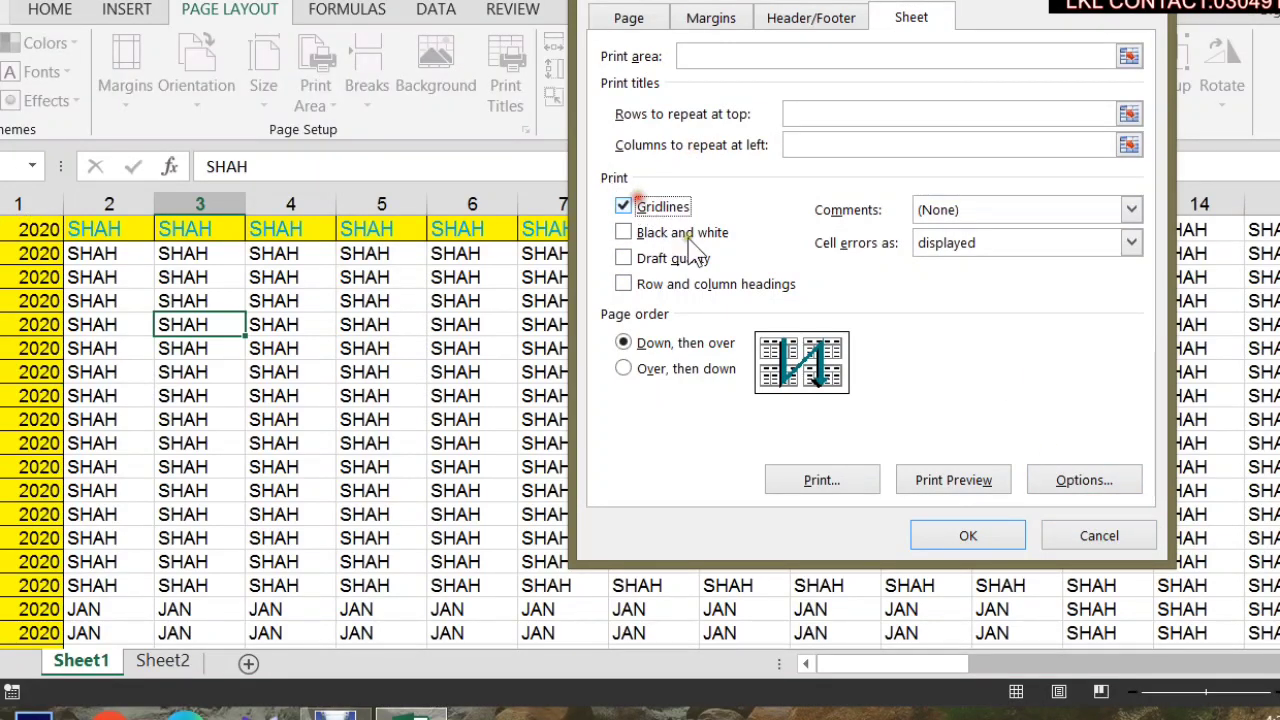
Page through the print preview to examine the printed gridlines on several pages, and return to the sheet.
{"action": "left_click", "coordinate": [968, 482]}
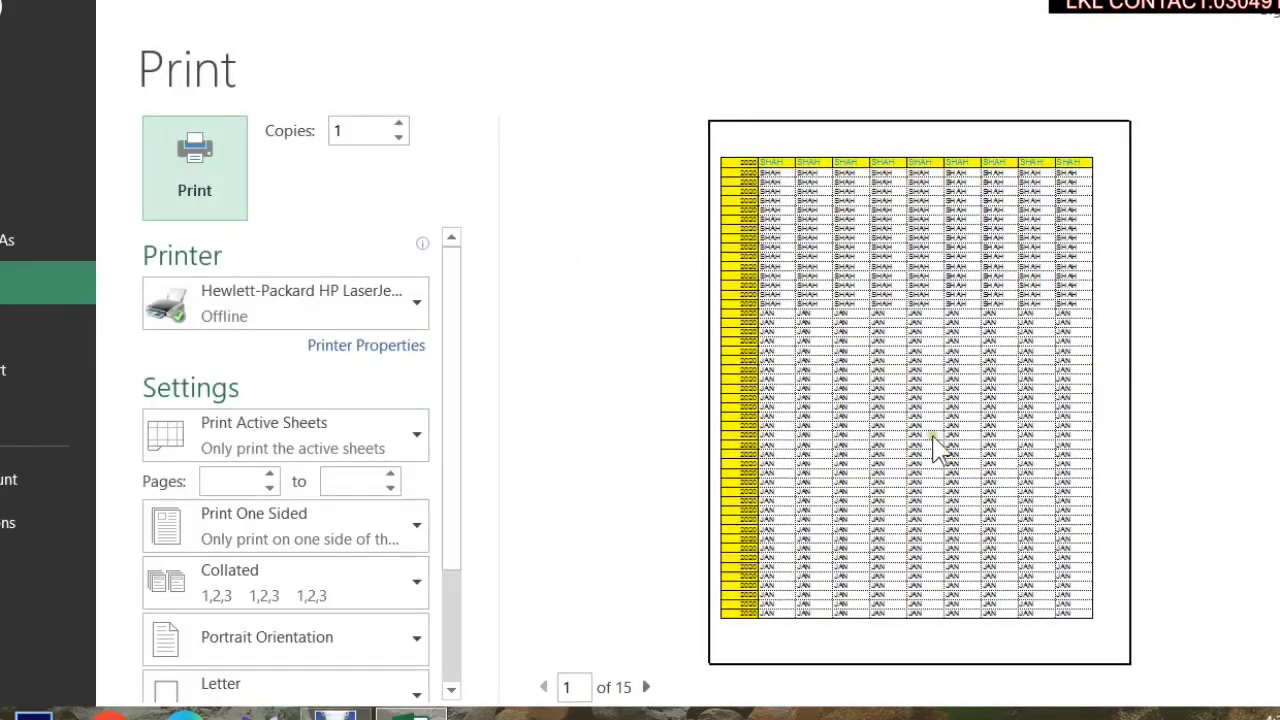
{"action": "left_click", "coordinate": [648, 687]}
{"action": "left_click", "coordinate": [648, 687]}
{"action": "left_click", "coordinate": [648, 687]}
{"action": "left_click", "coordinate": [648, 687]}
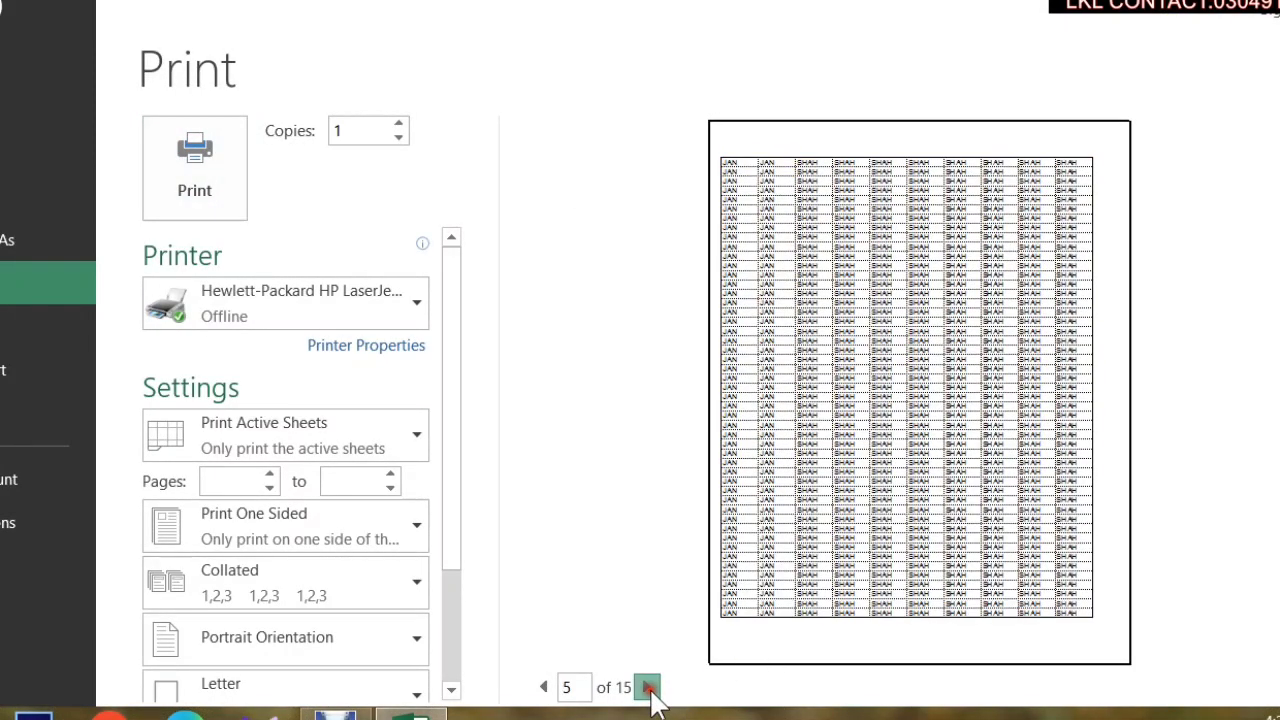
{"action": "left_click", "coordinate": [648, 687]}
{"action": "left_click", "coordinate": [648, 687]}
{"action": "left_click", "coordinate": [648, 687]}
{"action": "left_click", "coordinate": [648, 687]}
{"action": "left_click", "coordinate": [648, 687]}
{"action": "left_click", "coordinate": [10, 30]}
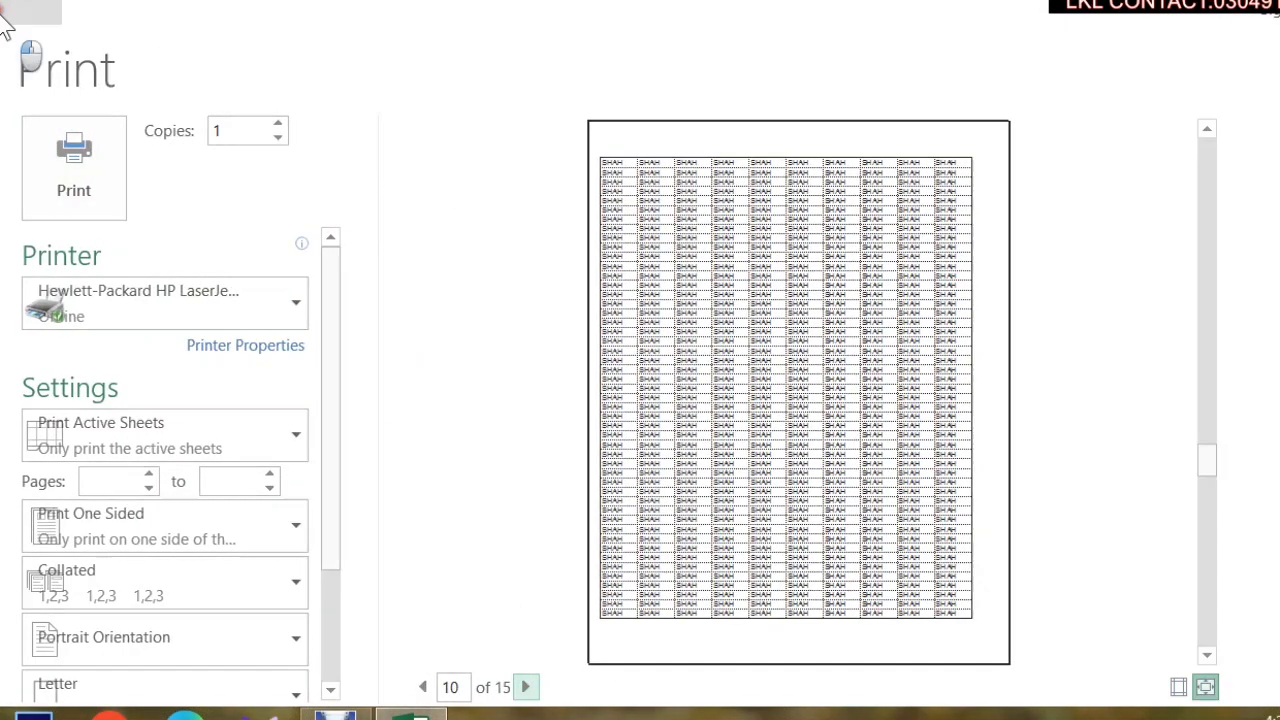
{"action": "left_click", "coordinate": [519, 72]}
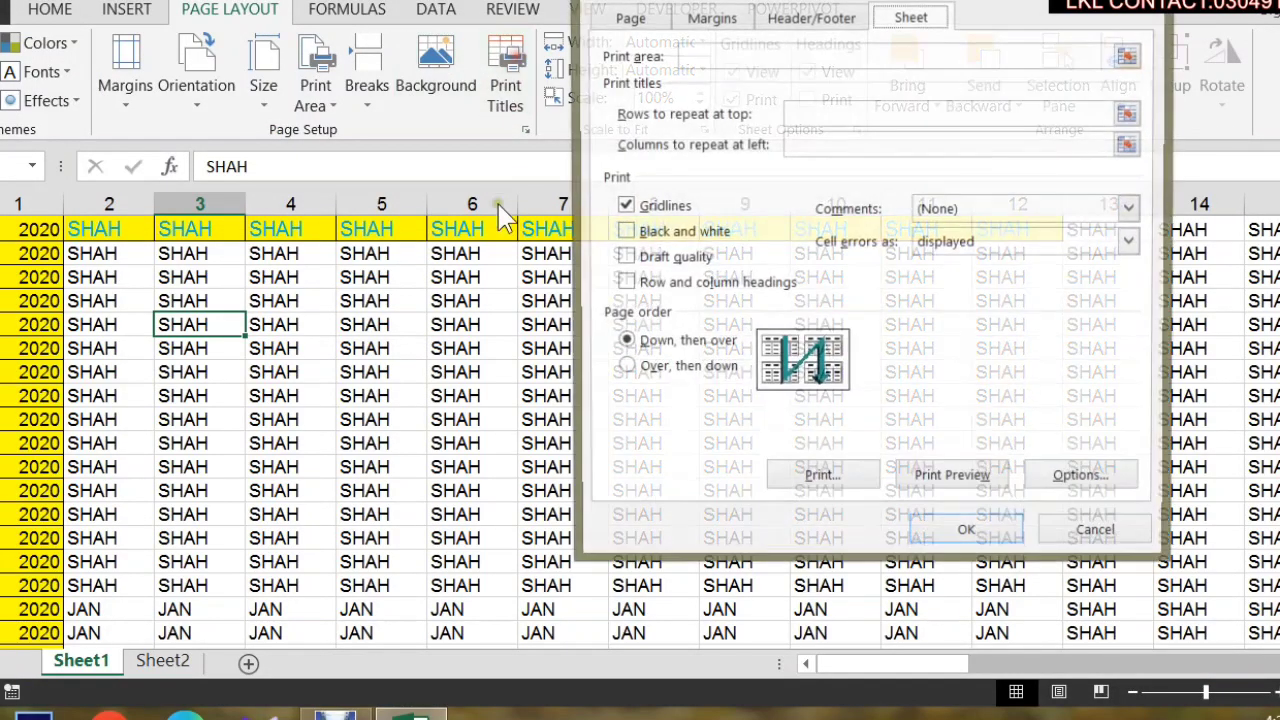
{"action": "left_click", "coordinate": [645, 208]}
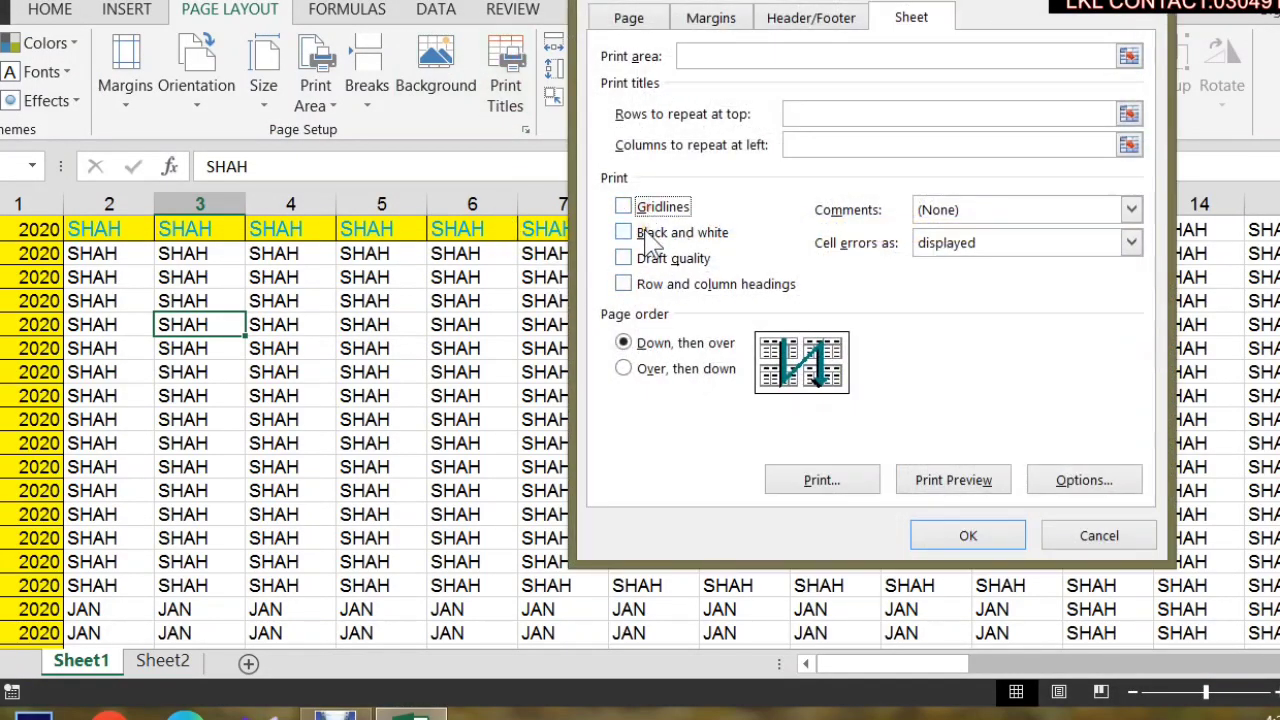
{"action": "left_click", "coordinate": [1112, 541]}
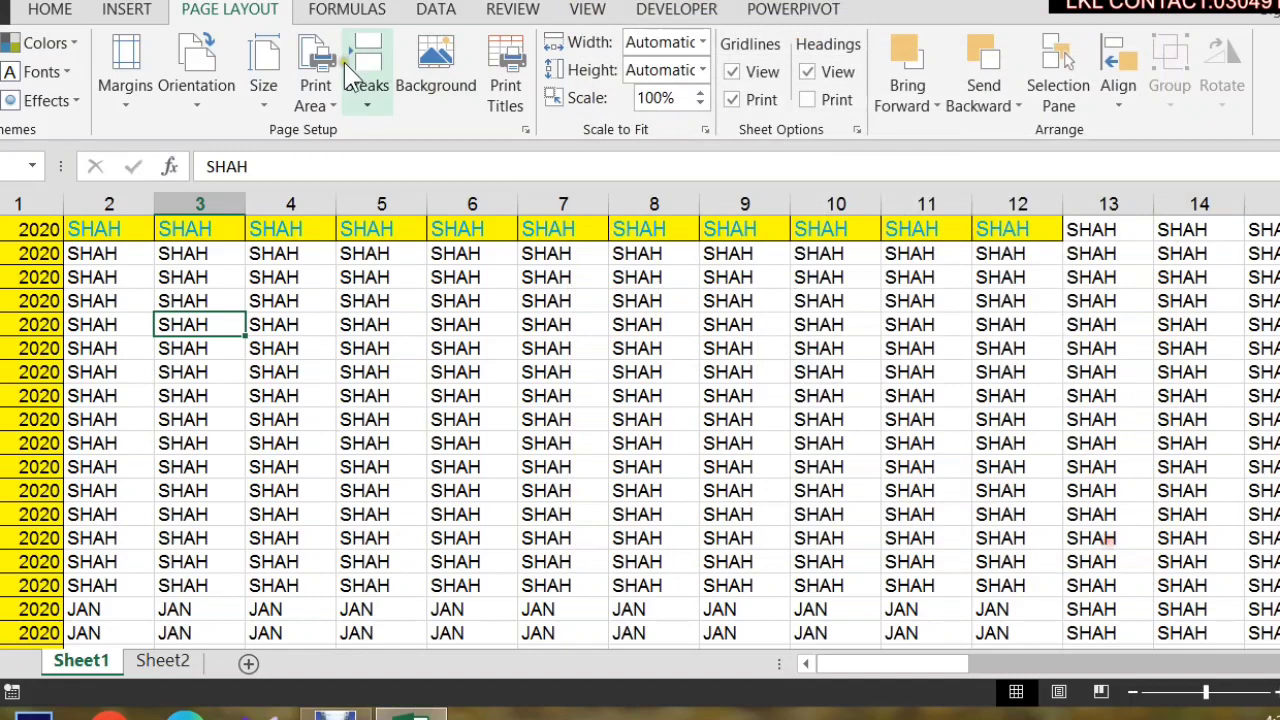
Draw a rectangle about 1.44" high and 3.02" wide over columns 3 to 7, just below the heading row.
{"action": "left_click", "coordinate": [126, 12]}
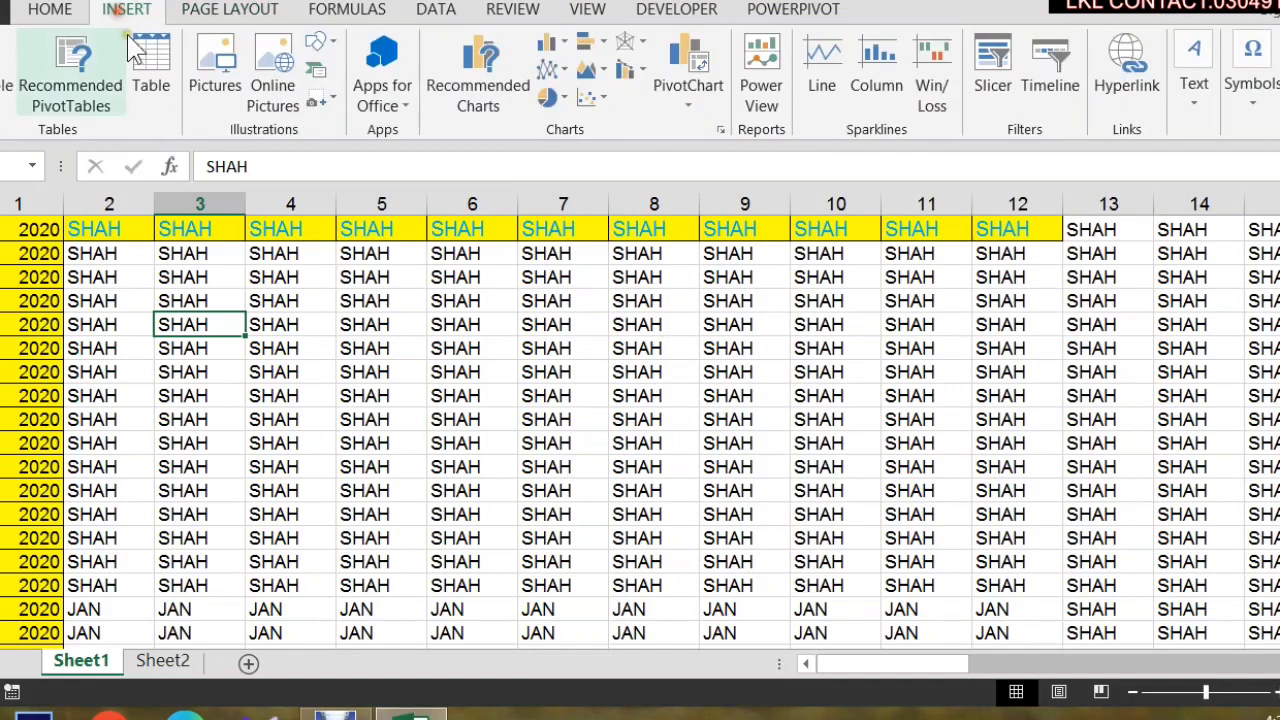
{"action": "left_click", "coordinate": [316, 42]}
{"action": "left_click", "coordinate": [391, 99]}
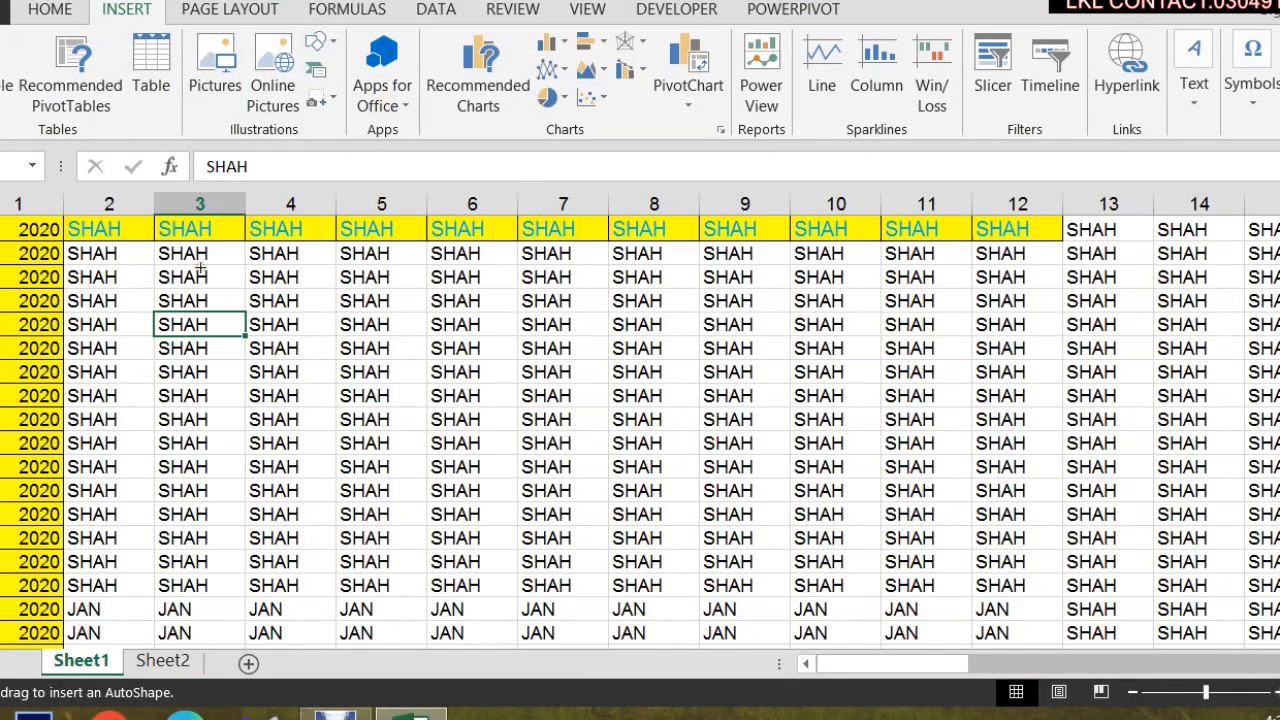
{"action": "left_click_drag", "start_coordinate": [200, 267], "coordinate": [575, 445]}
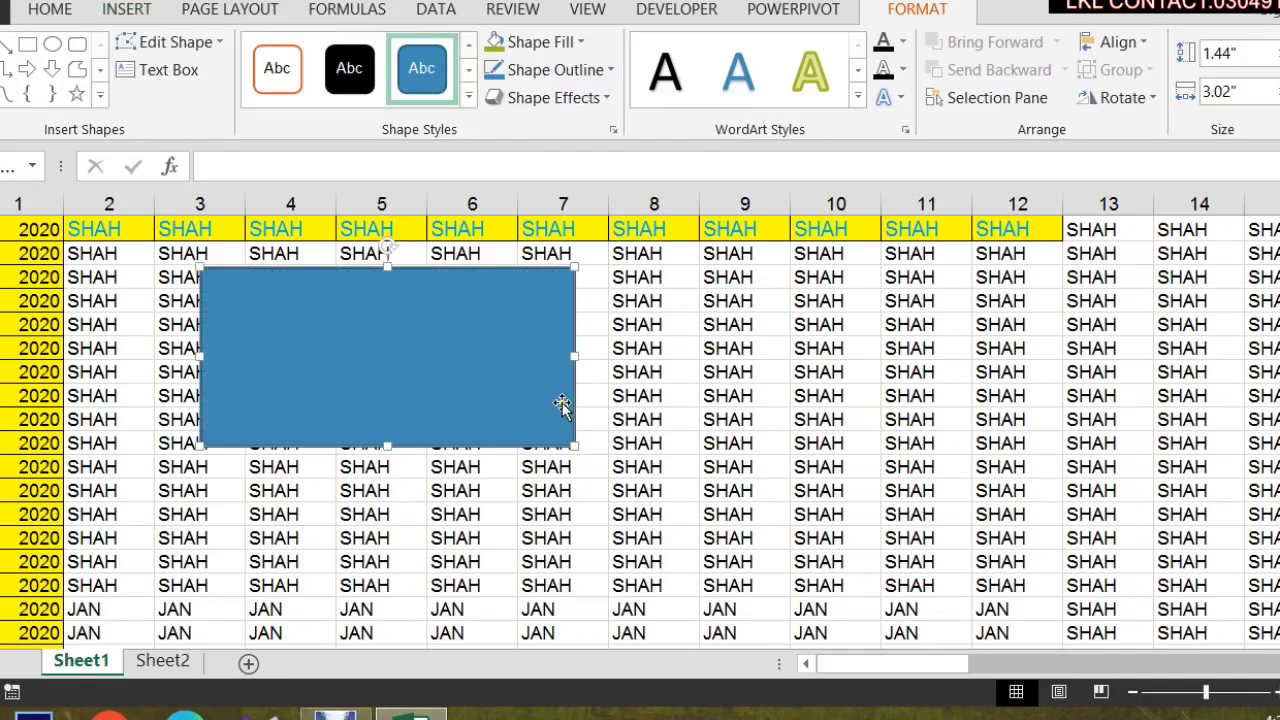
Draw a closed freeform about 1.66" high and 1.56" wide over columns 8 to 10 and give it an orange gradient shape style.
{"action": "left_click", "coordinate": [77, 69]}
{"action": "mouse_move", "coordinate": [657, 290]}
{"action": "left_mouse_down"}
{"action": "mouse_move", "coordinate": [700, 467]}
{"action": "mouse_move", "coordinate": [849, 480]}
{"action": "mouse_move", "coordinate": [714, 303]}
{"action": "mouse_move", "coordinate": [666, 291]}
{"action": "mouse_move", "coordinate": [773, 460]}
{"action": "mouse_move", "coordinate": [652, 308]}
{"action": "mouse_move", "coordinate": [660, 296]}
{"action": "left_mouse_up"}
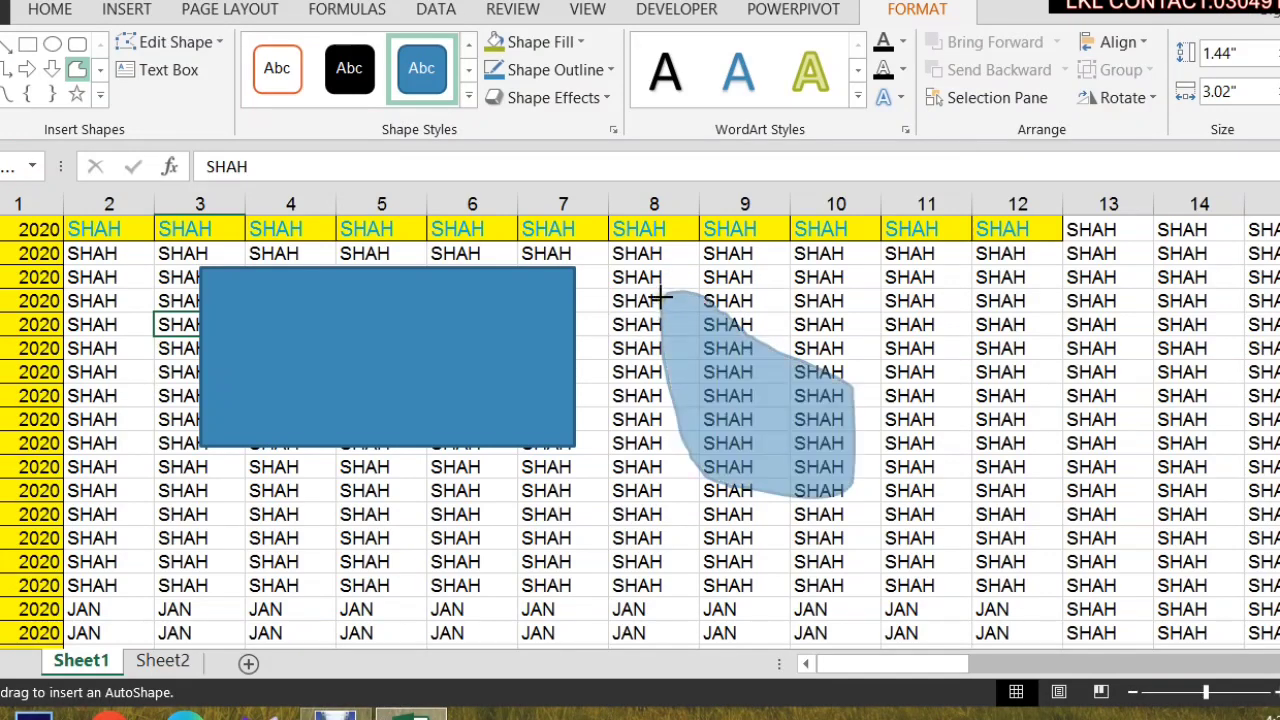
{"action": "left_click", "coordinate": [468, 97]}
{"action": "left_click", "coordinate": [505, 370]}
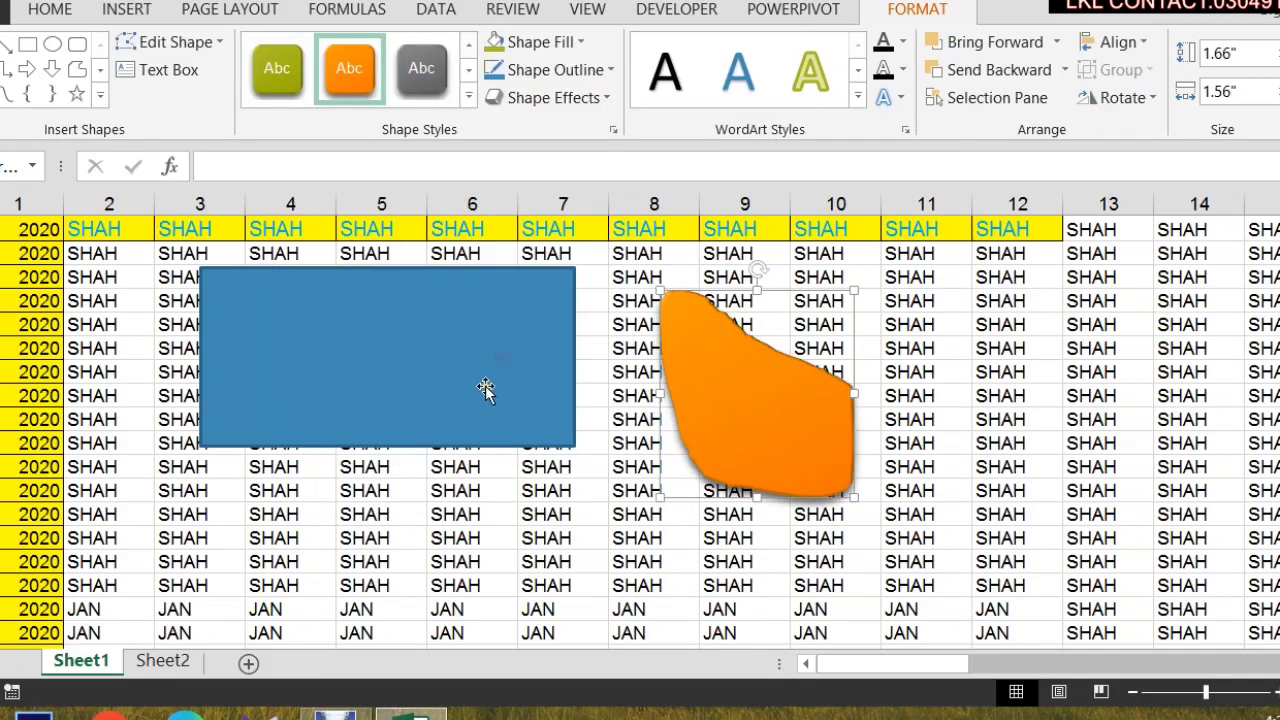
Give the blue rectangle a gold gradient shape style with a shadow.
{"action": "left_click", "coordinate": [486, 387]}
{"action": "left_click", "coordinate": [470, 96]}
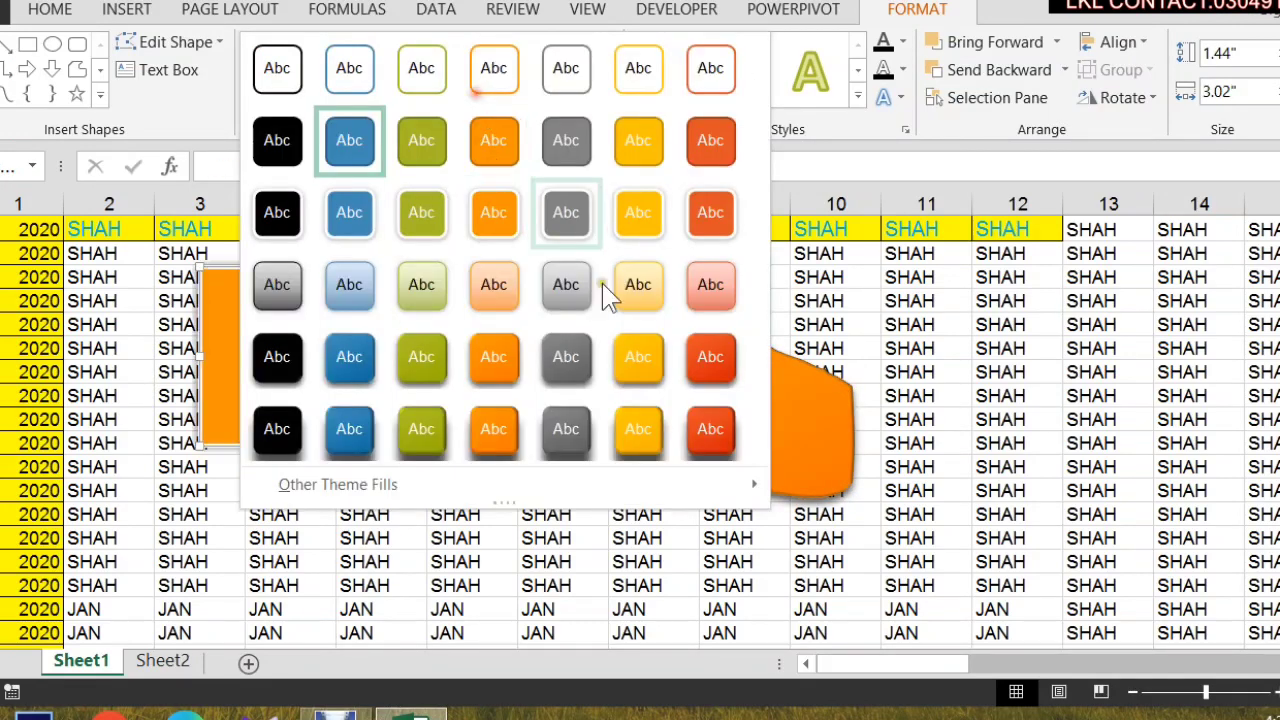
{"action": "left_click", "coordinate": [694, 452]}
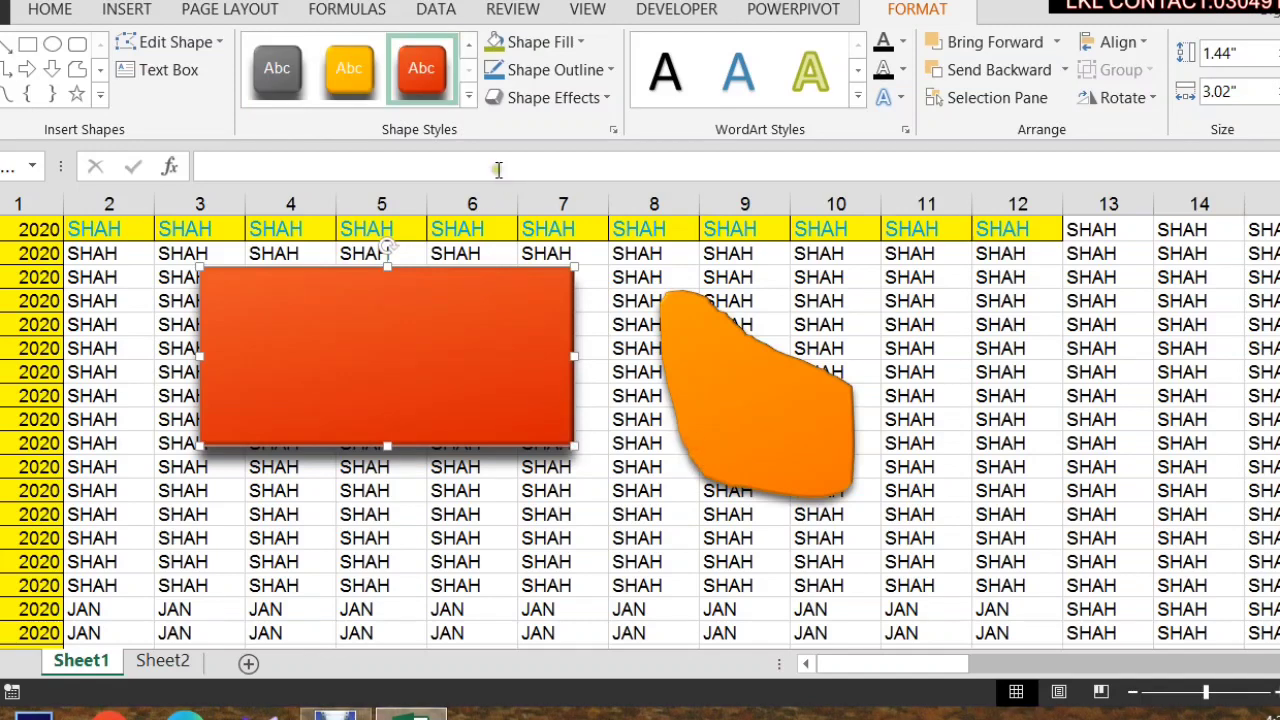
{"action": "left_click", "coordinate": [345, 75]}
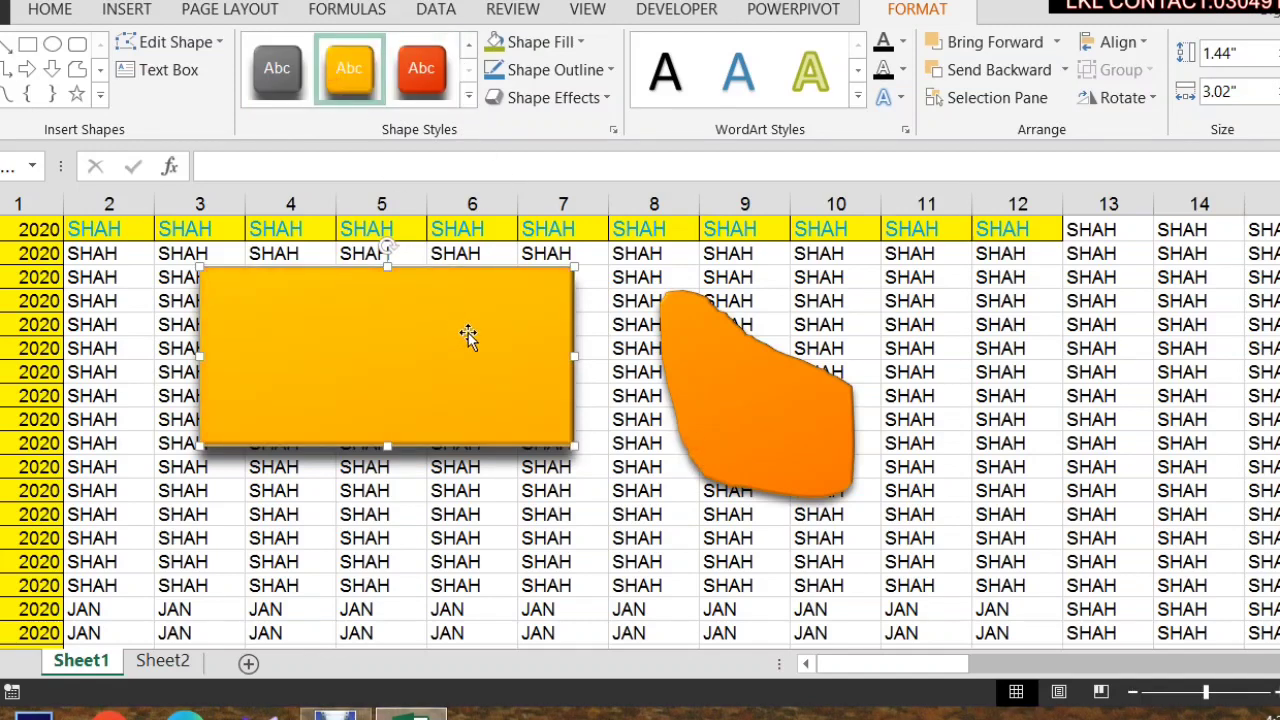
Turn off gridlines for printing, check the two coloured shapes in the print preview, and return to the sheet.
{"action": "left_click", "coordinate": [262, 12]}
{"action": "left_click", "coordinate": [506, 78]}
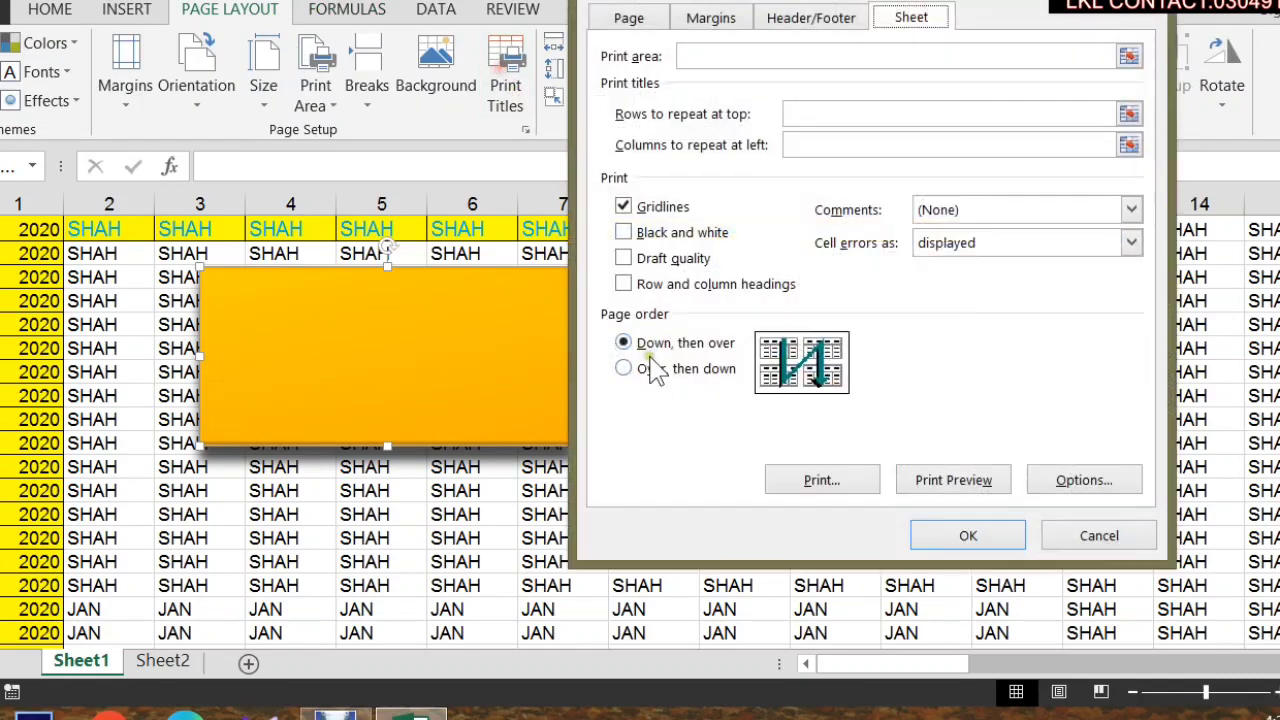
{"action": "left_click", "coordinate": [624, 206]}
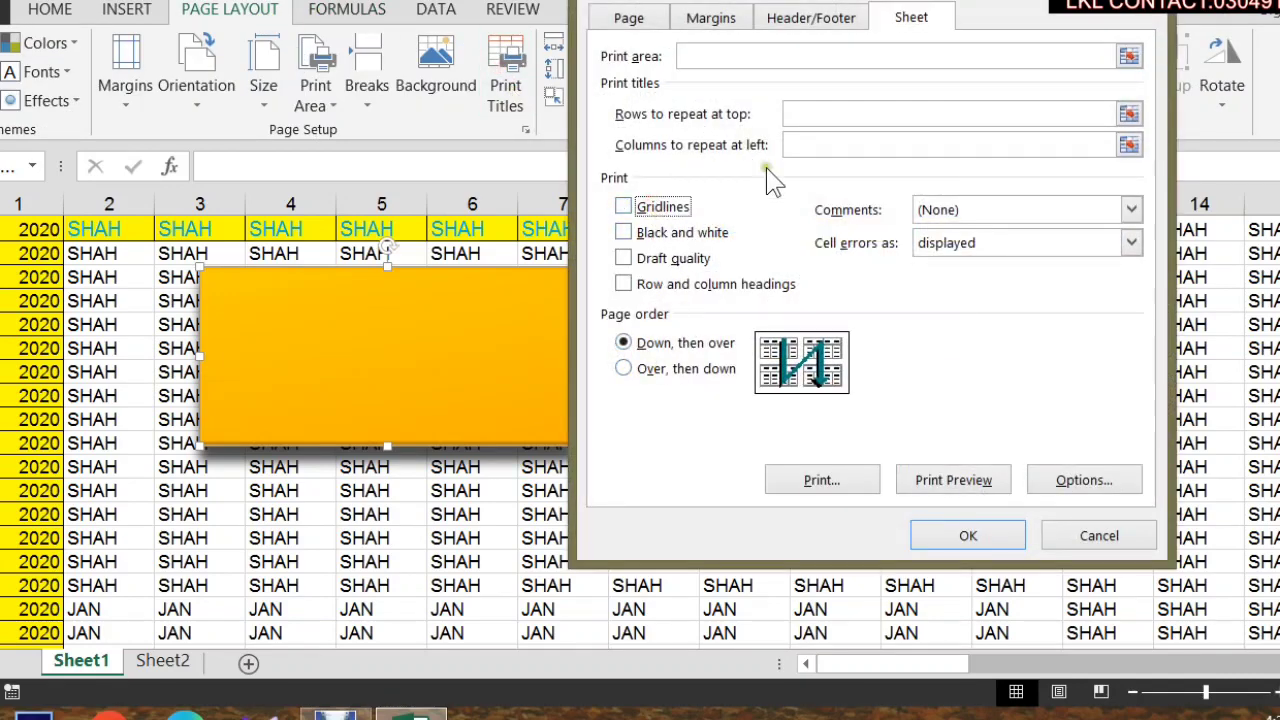
{"action": "left_click", "coordinate": [928, 480]}
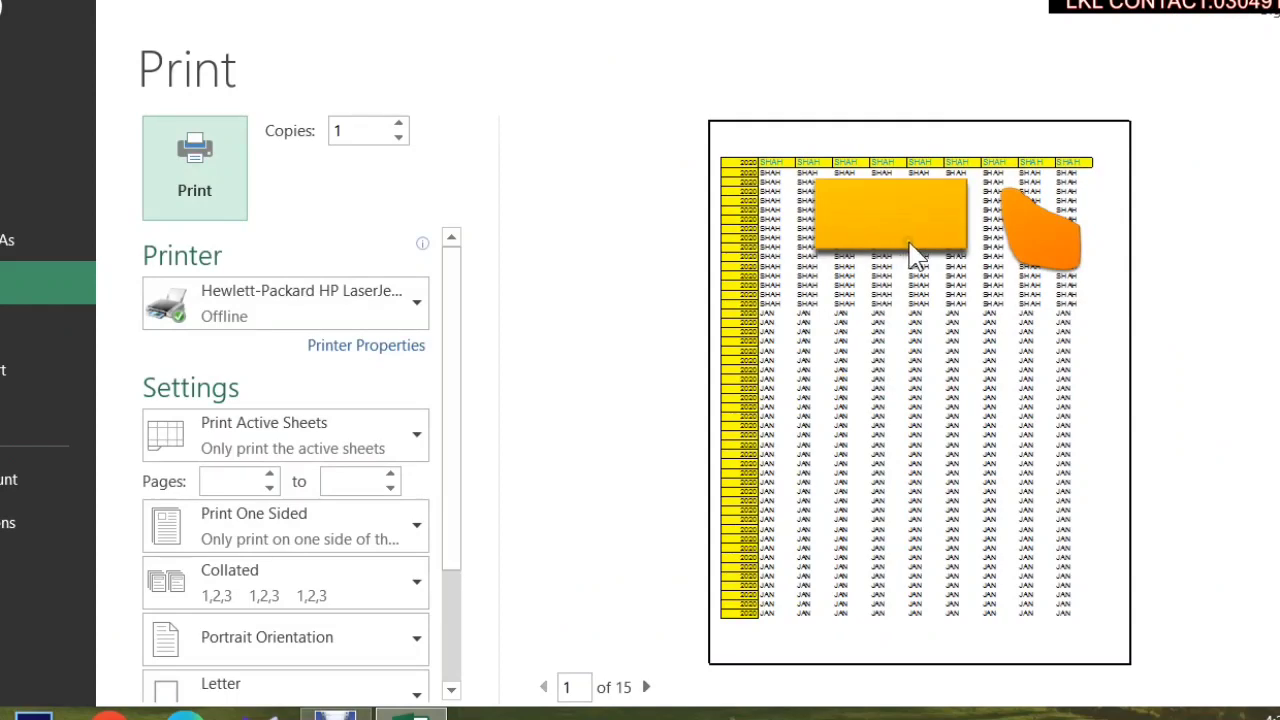
{"action": "left_click", "coordinate": [5, 15]}
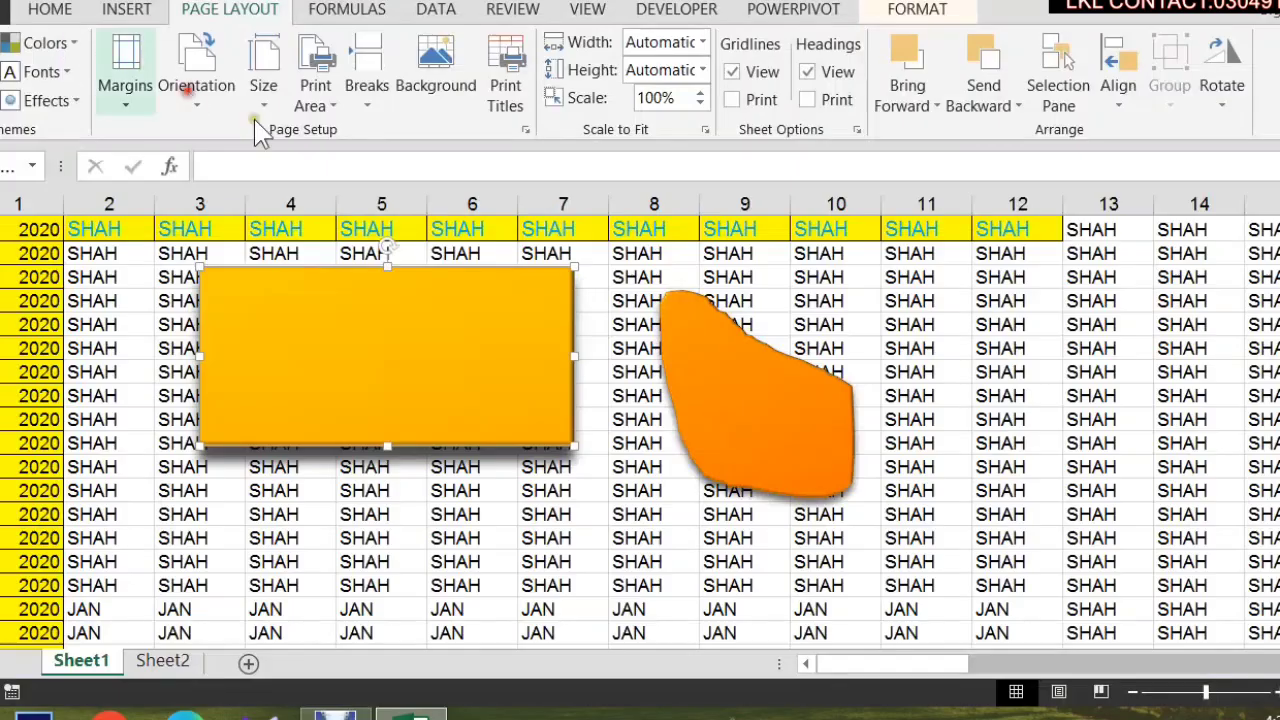
Turn on black and white printing for the sheet and show the print preview.
{"action": "left_click", "coordinate": [530, 100]}
{"action": "left_click", "coordinate": [637, 236]}
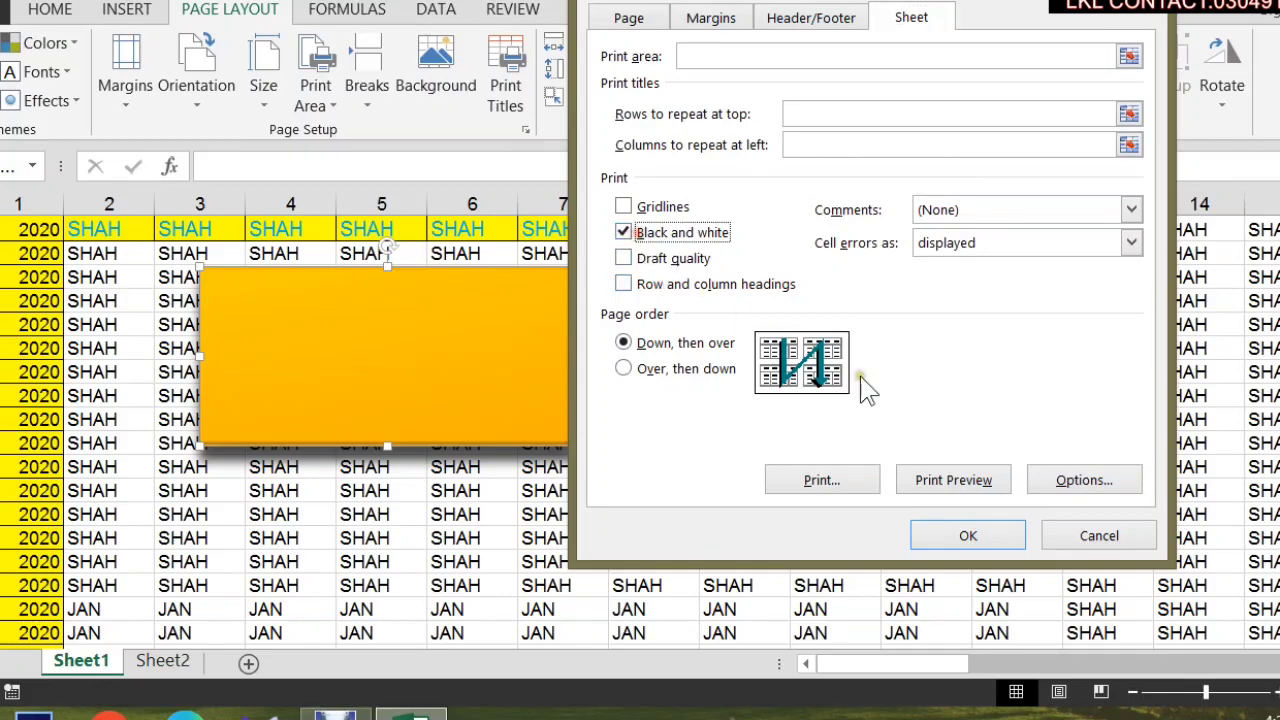
{"action": "left_click", "coordinate": [945, 478]}
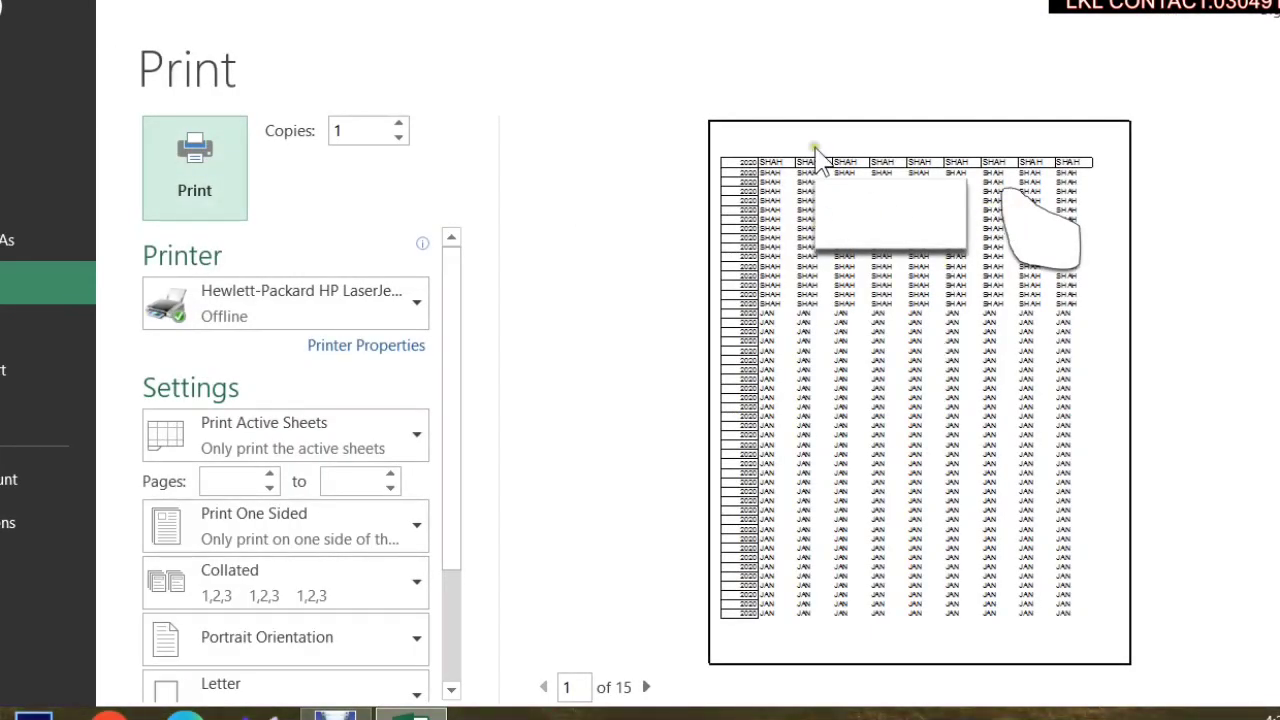
Turn off black and white printing, turn on draft quality, check the first page in the print preview, and return to the sheet.
{"action": "key", "text": "Escape"}
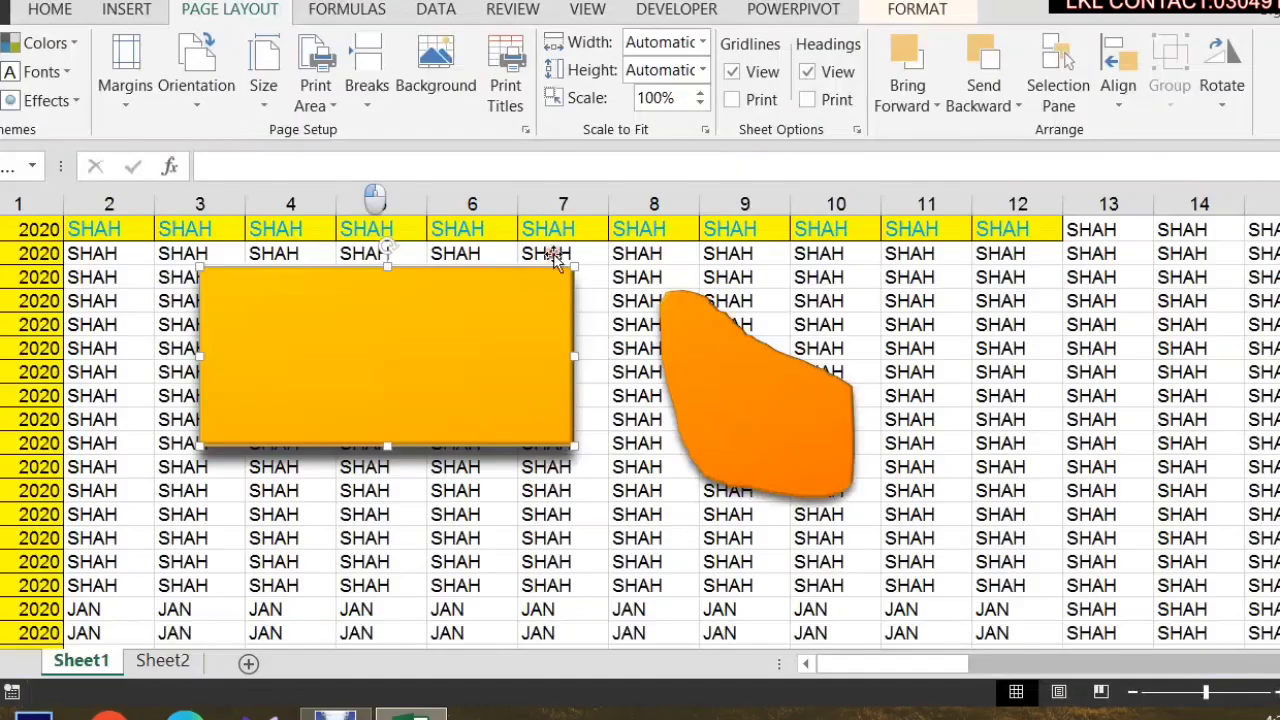
{"action": "left_click", "coordinate": [515, 85]}
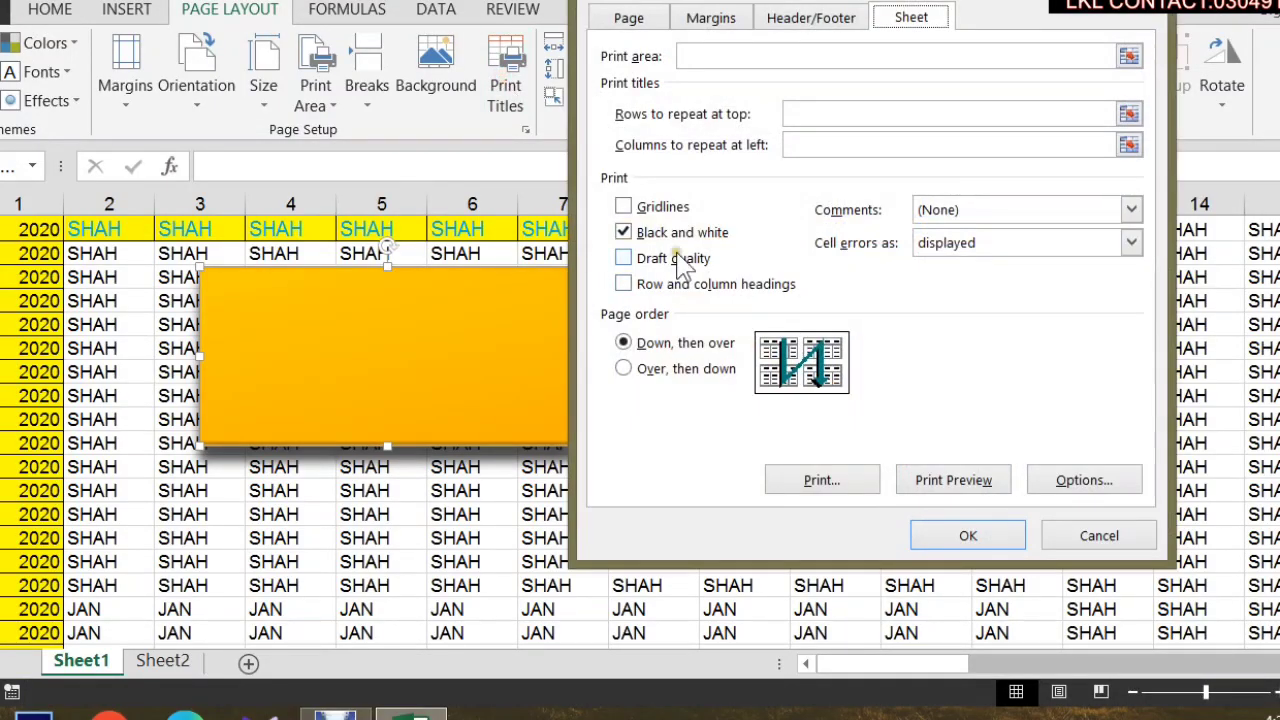
{"action": "left_click", "coordinate": [622, 232]}
{"action": "left_click", "coordinate": [640, 258]}
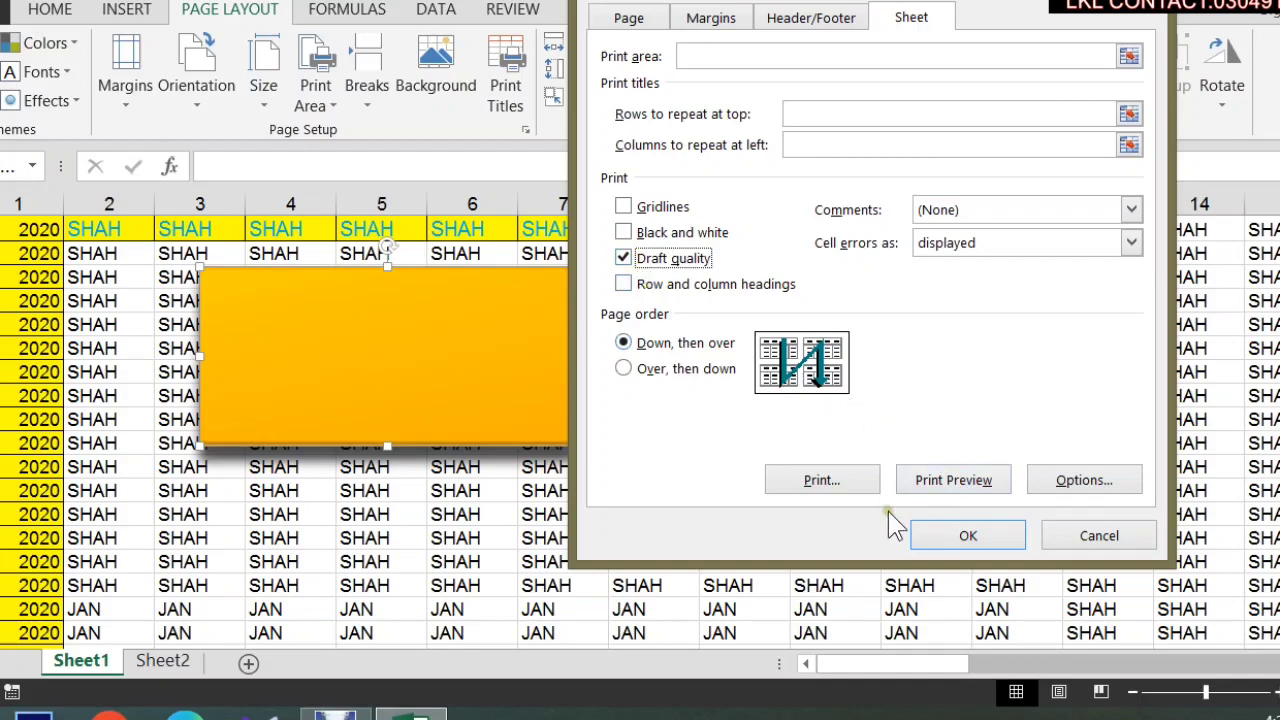
{"action": "left_click", "coordinate": [945, 484]}
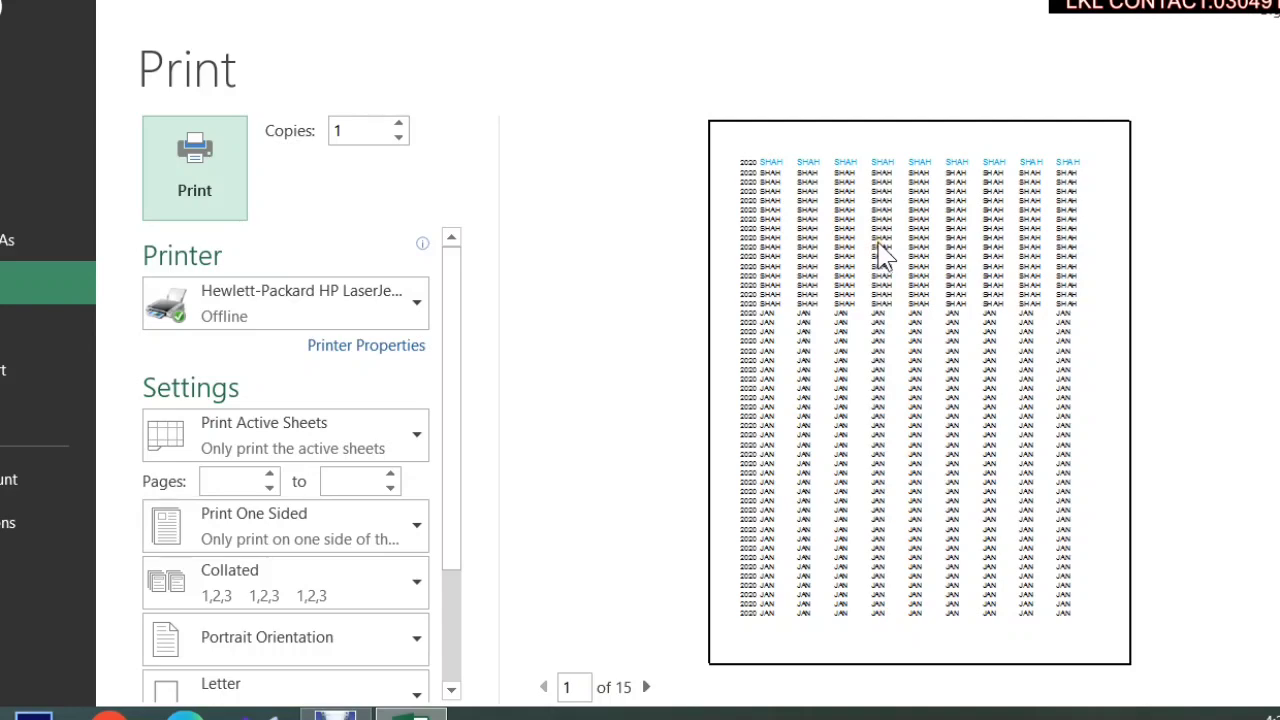
{"action": "left_click", "coordinate": [1, 8]}
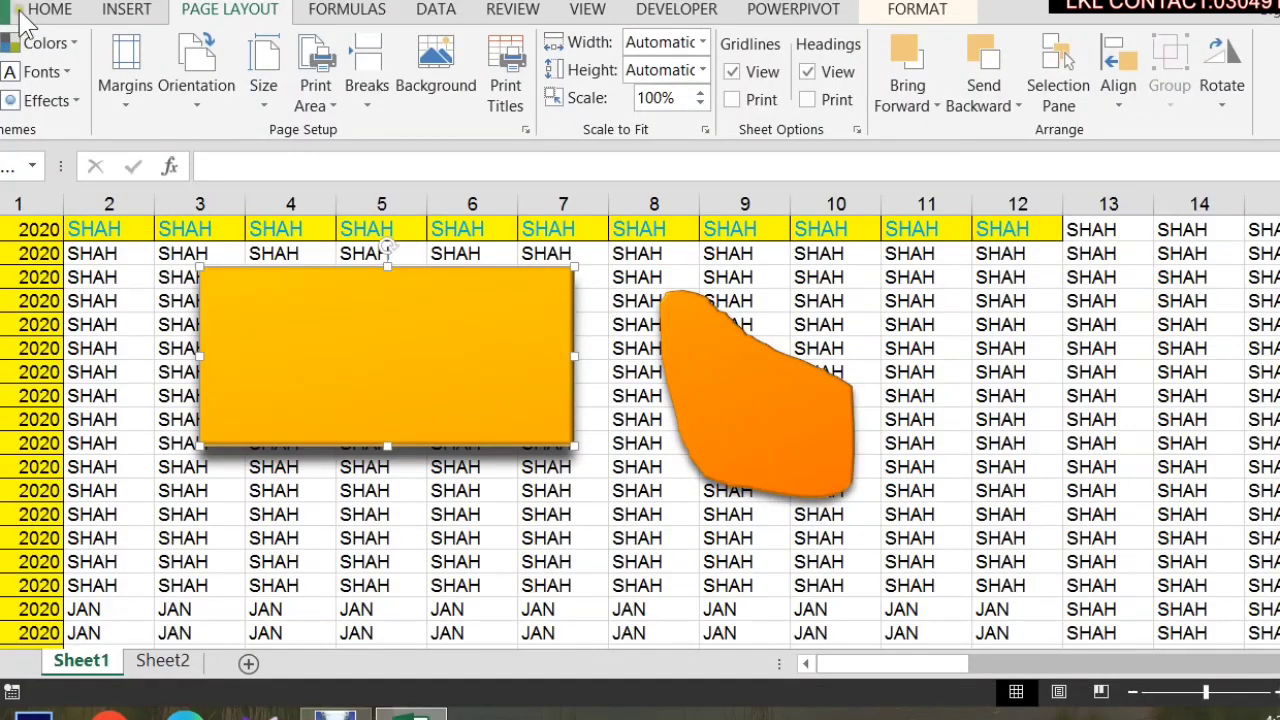
Turn off draft quality, turn on printing of row and column headings, and show the print preview.
{"action": "left_click", "coordinate": [491, 106]}
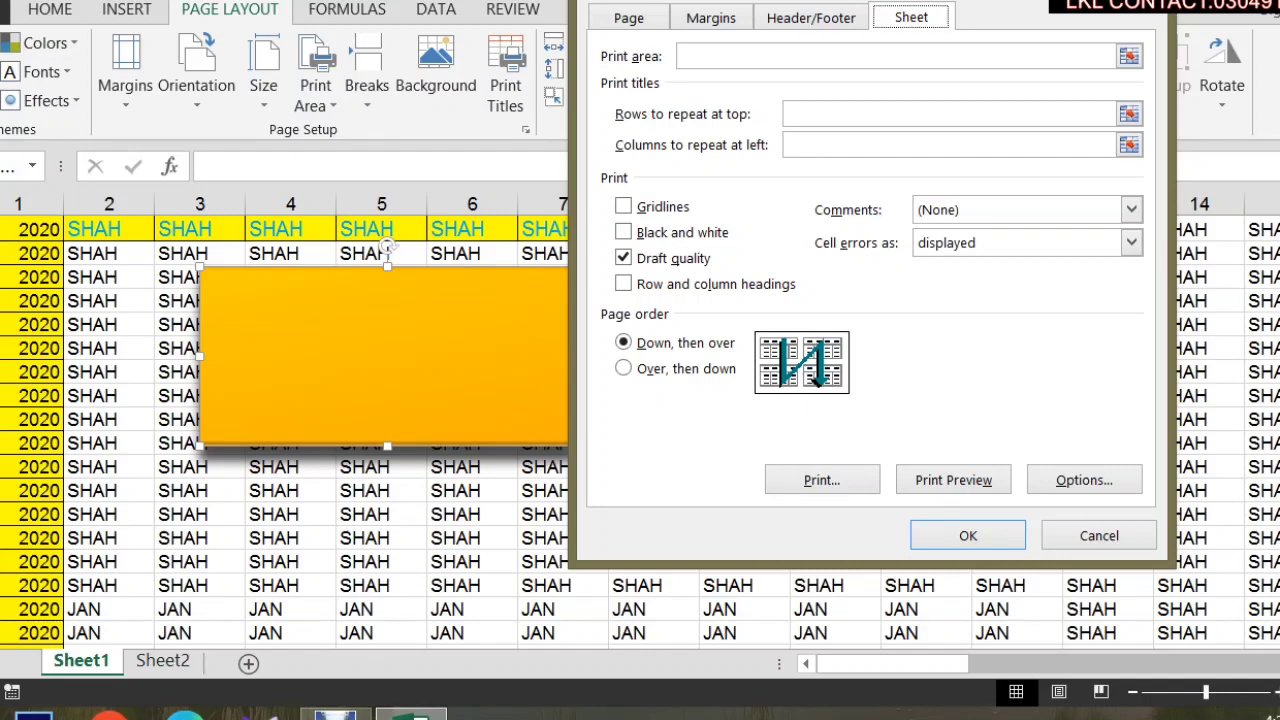
{"action": "left_click", "coordinate": [655, 258]}
{"action": "left_click", "coordinate": [627, 284]}
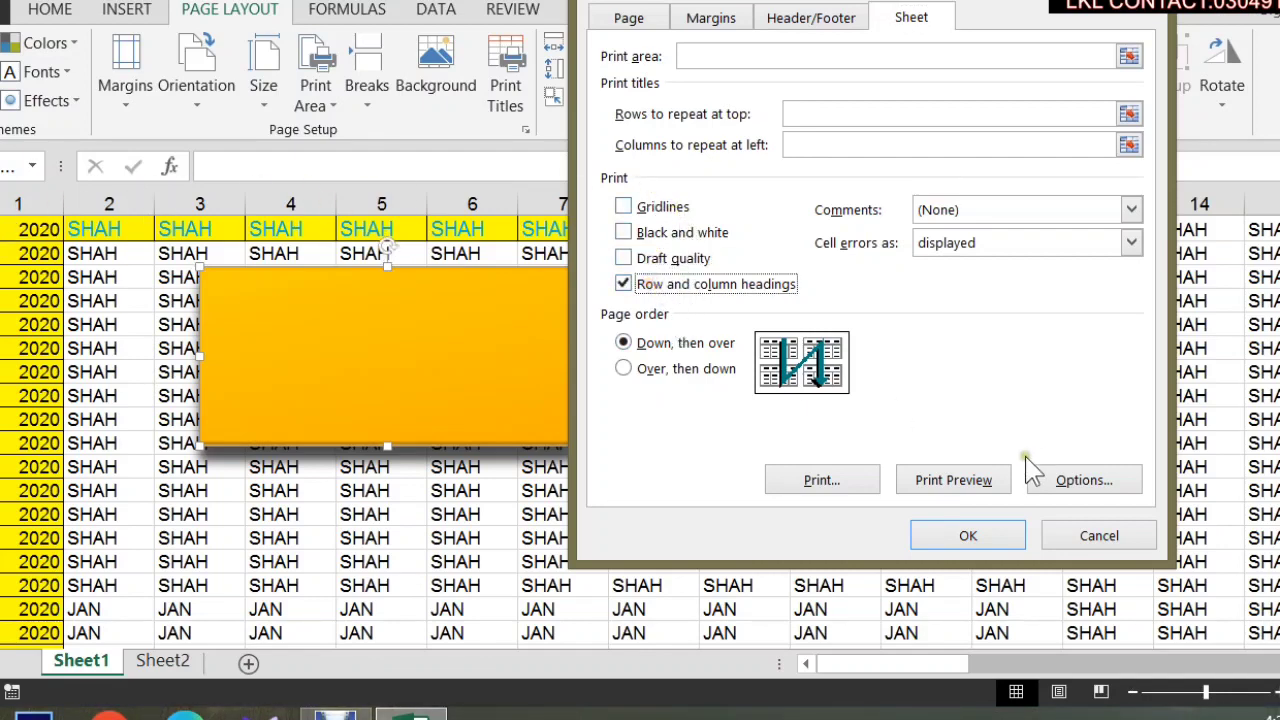
{"action": "left_click", "coordinate": [968, 486]}
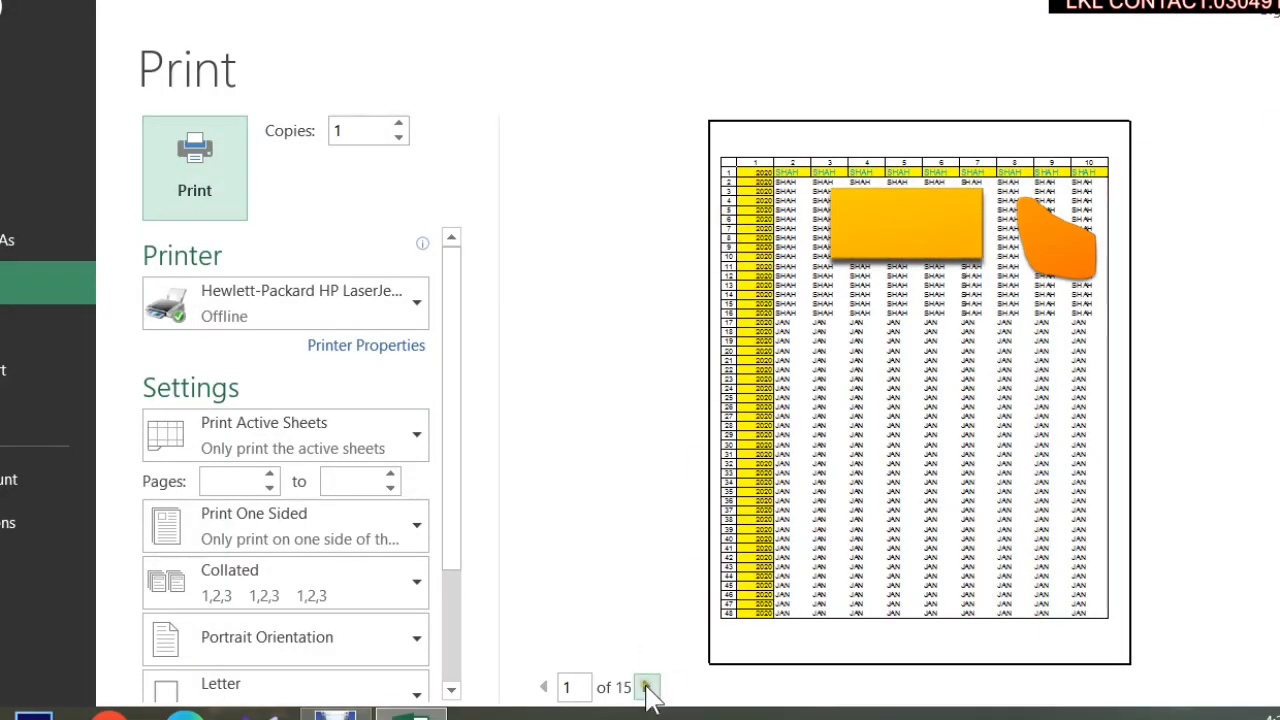
Page through the print preview to page 9 to examine the row and column headings, and return to the sheet.
{"action": "left_click", "coordinate": [646, 687]}
{"action": "left_click", "coordinate": [646, 687]}
{"action": "left_click", "coordinate": [646, 687]}
{"action": "left_click", "coordinate": [646, 687]}
{"action": "left_click", "coordinate": [646, 687]}
{"action": "left_click", "coordinate": [646, 687]}
{"action": "left_click", "coordinate": [646, 687]}
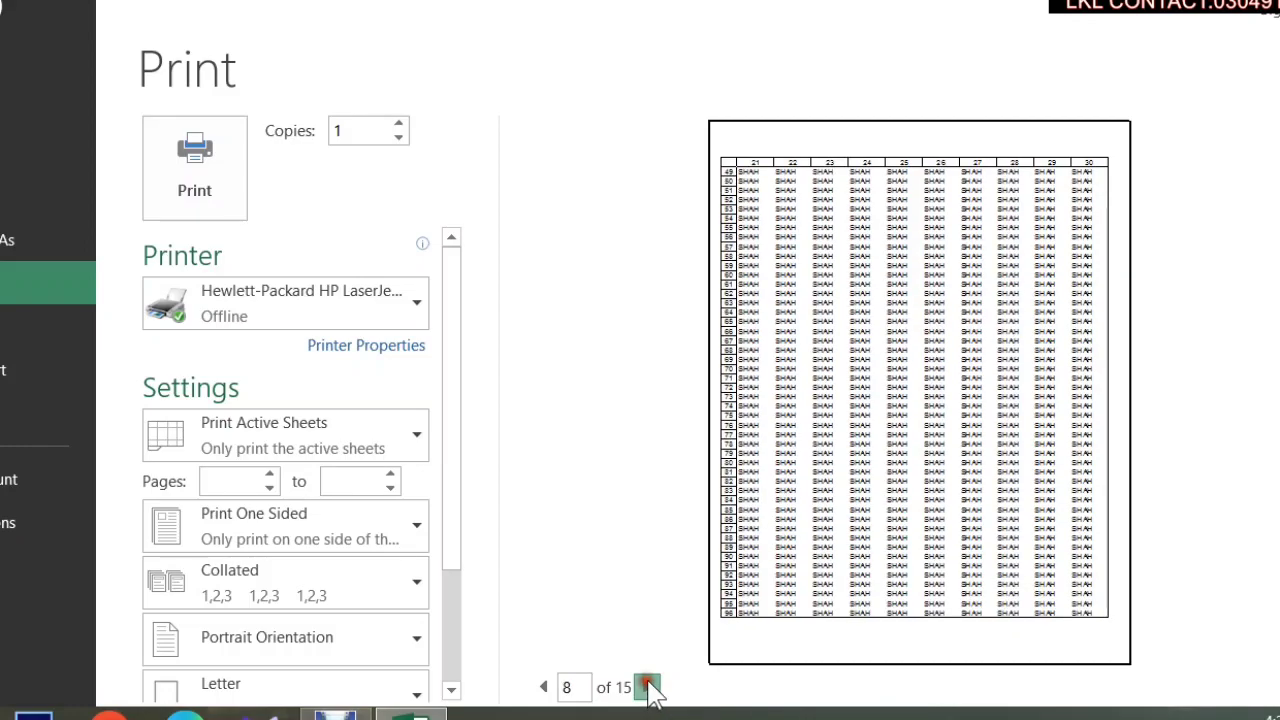
{"action": "left_click", "coordinate": [646, 687]}
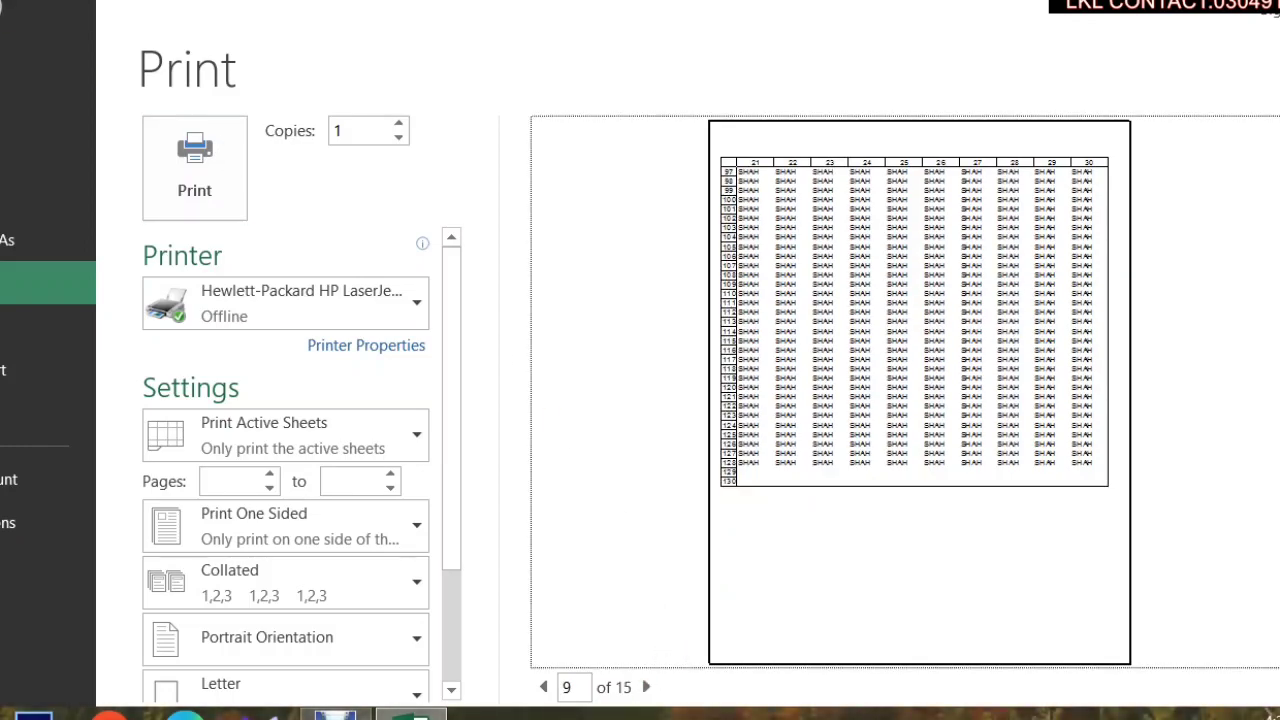
{"action": "key", "text": "Escape"}
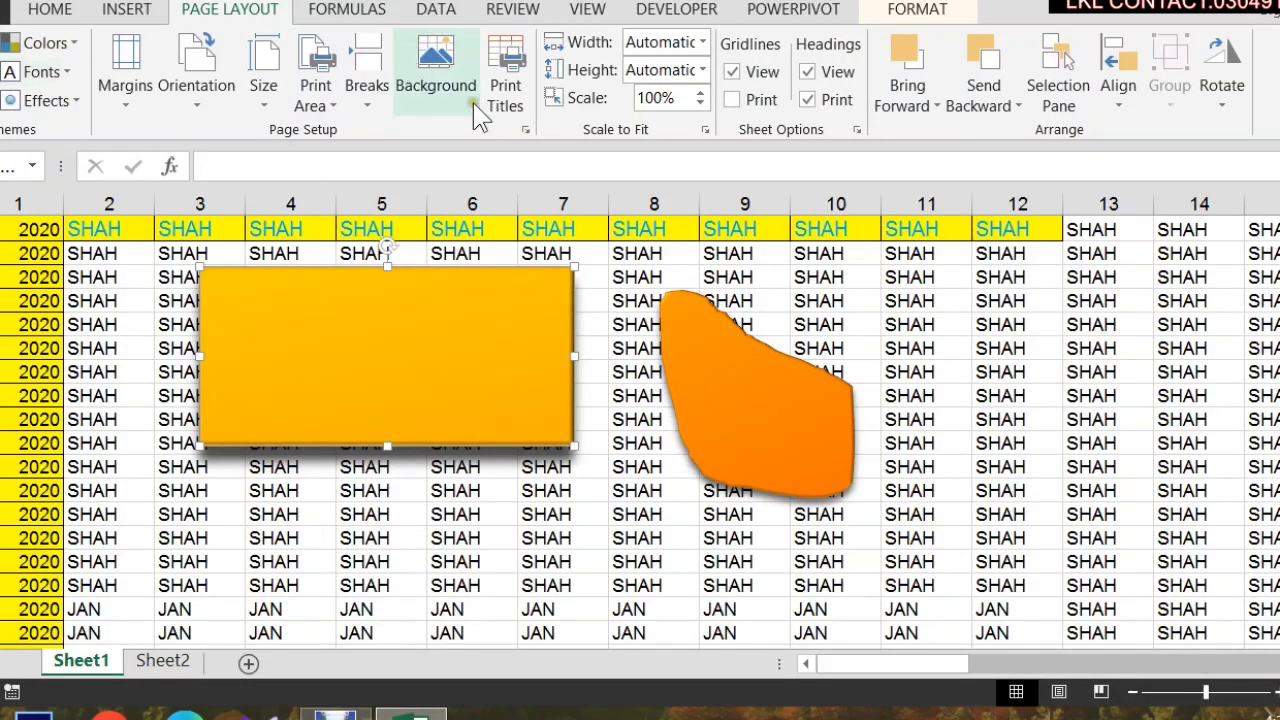
Look over the print options for comments without changing them, and delete the gold rectangle and orange freeform from the sheet.
{"action": "left_click", "coordinate": [516, 100]}
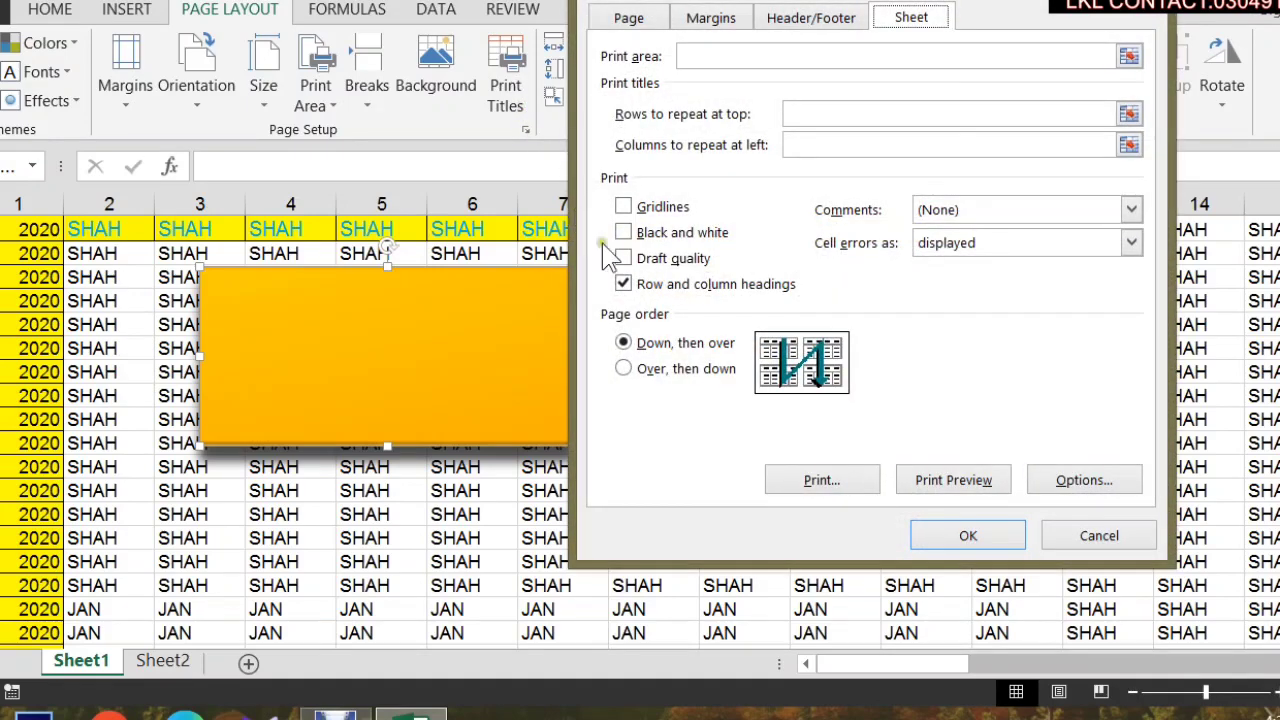
{"action": "left_click", "coordinate": [990, 211]}
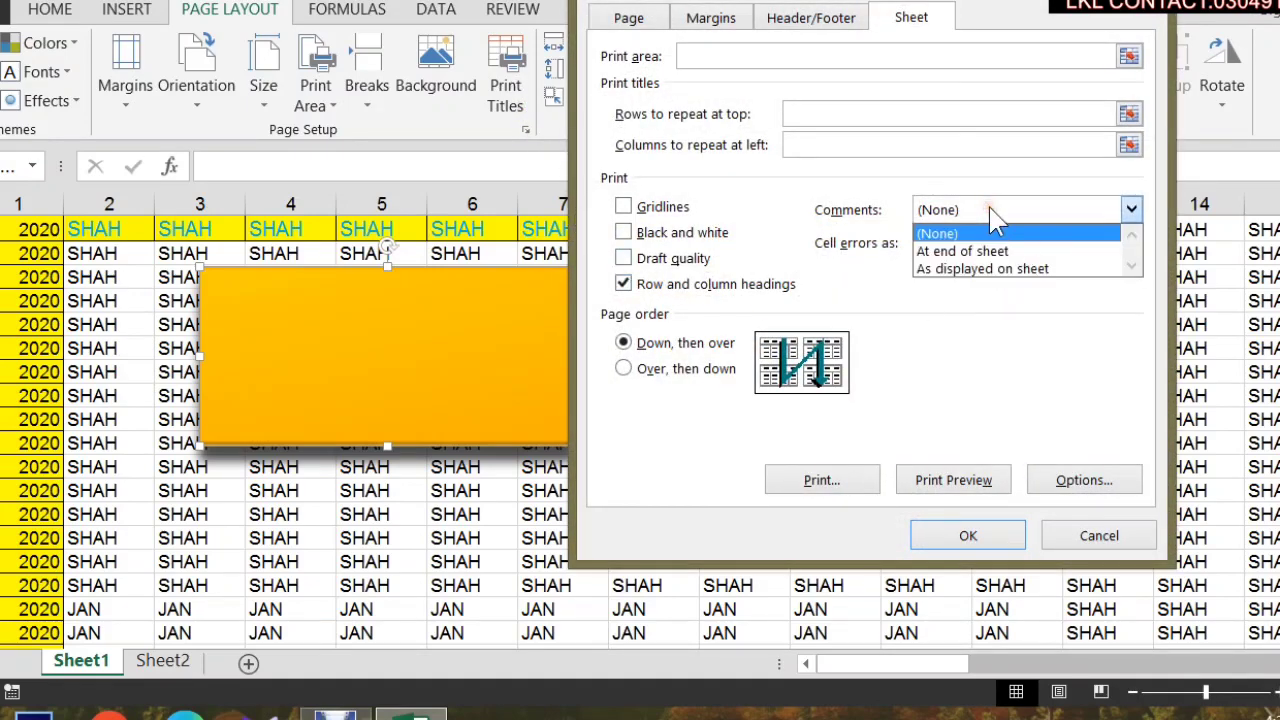
{"action": "left_click", "coordinate": [1077, 537]}
{"action": "key", "text": "Delete"}
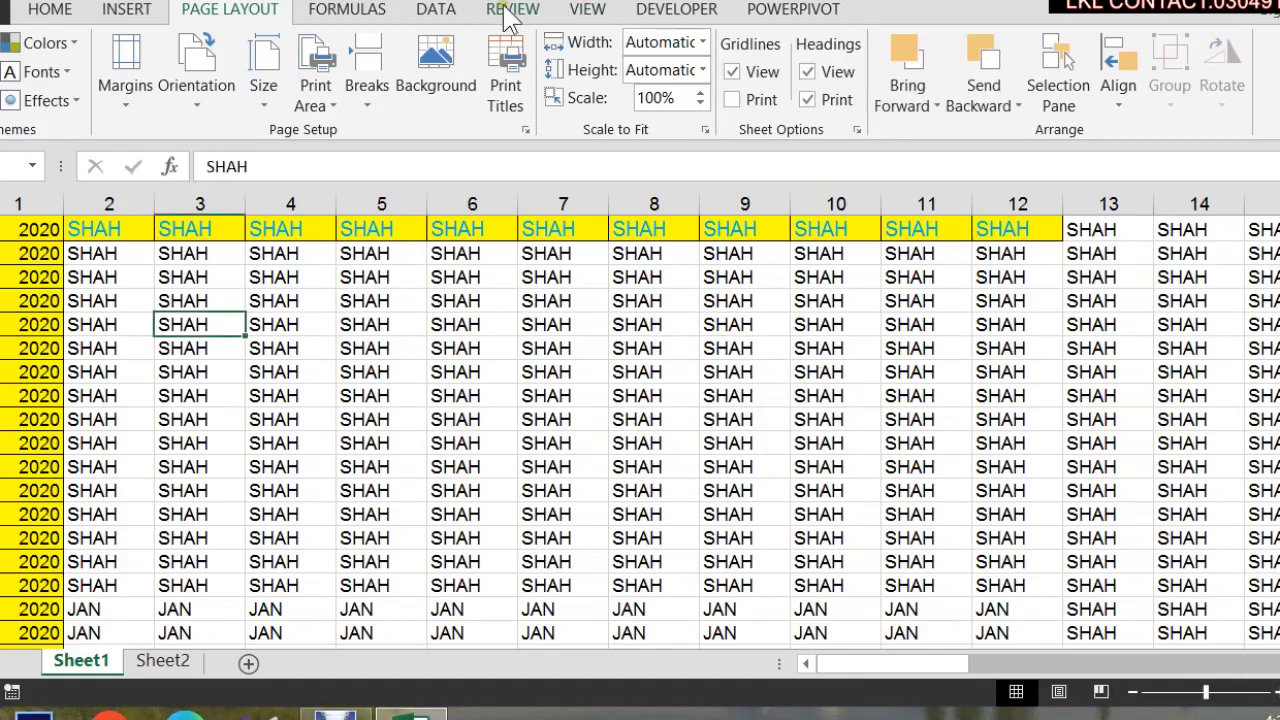
Add comments without text to cells R5C3, R11C5, R7C7 and R3C6, and show all comments on the sheet.
{"action": "left_click", "coordinate": [507, 16]}
{"action": "left_click", "coordinate": [290, 76]}
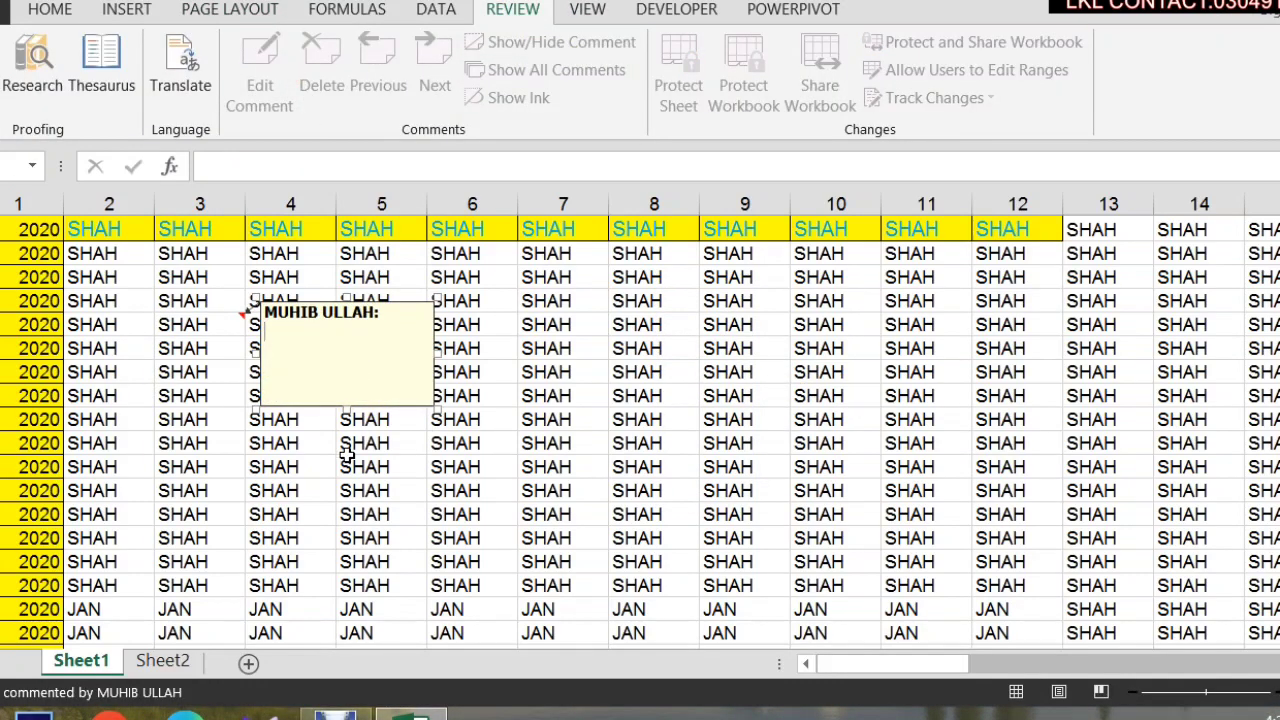
{"action": "left_click", "coordinate": [345, 457]}
{"action": "left_click", "coordinate": [259, 76]}
{"action": "left_click", "coordinate": [588, 375]}
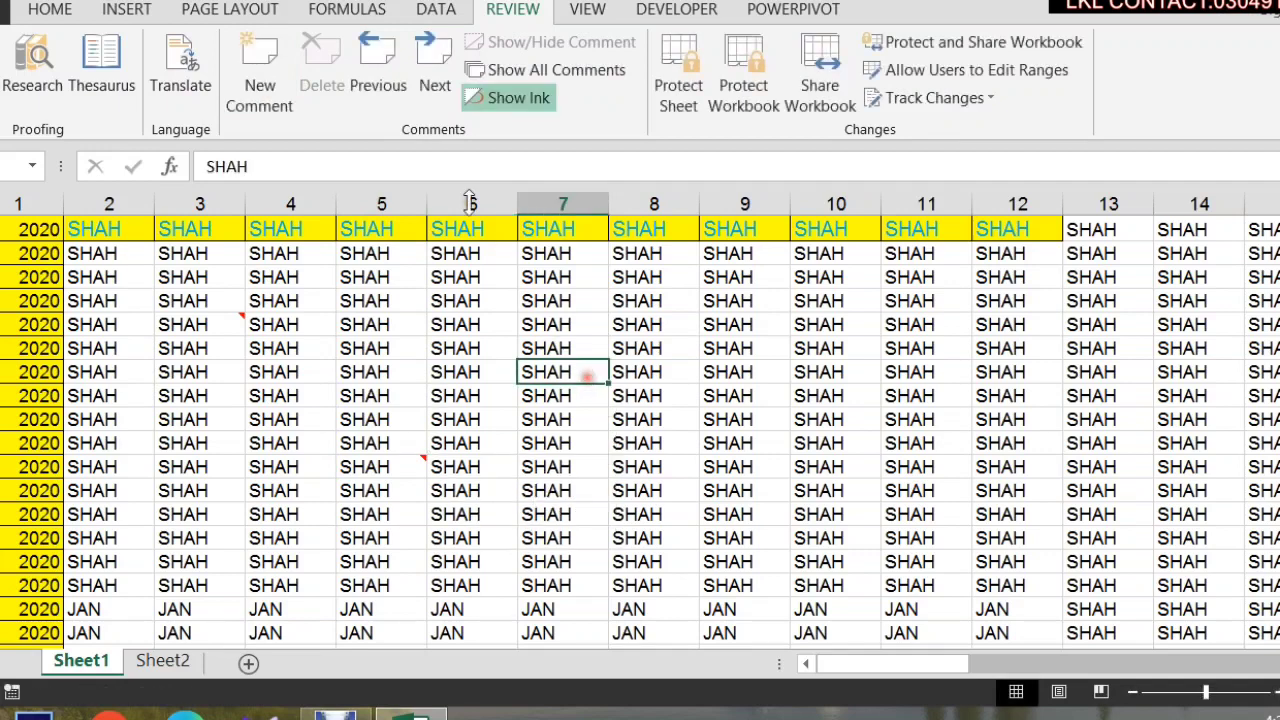
{"action": "left_click", "coordinate": [279, 76]}
{"action": "left_click", "coordinate": [472, 277]}
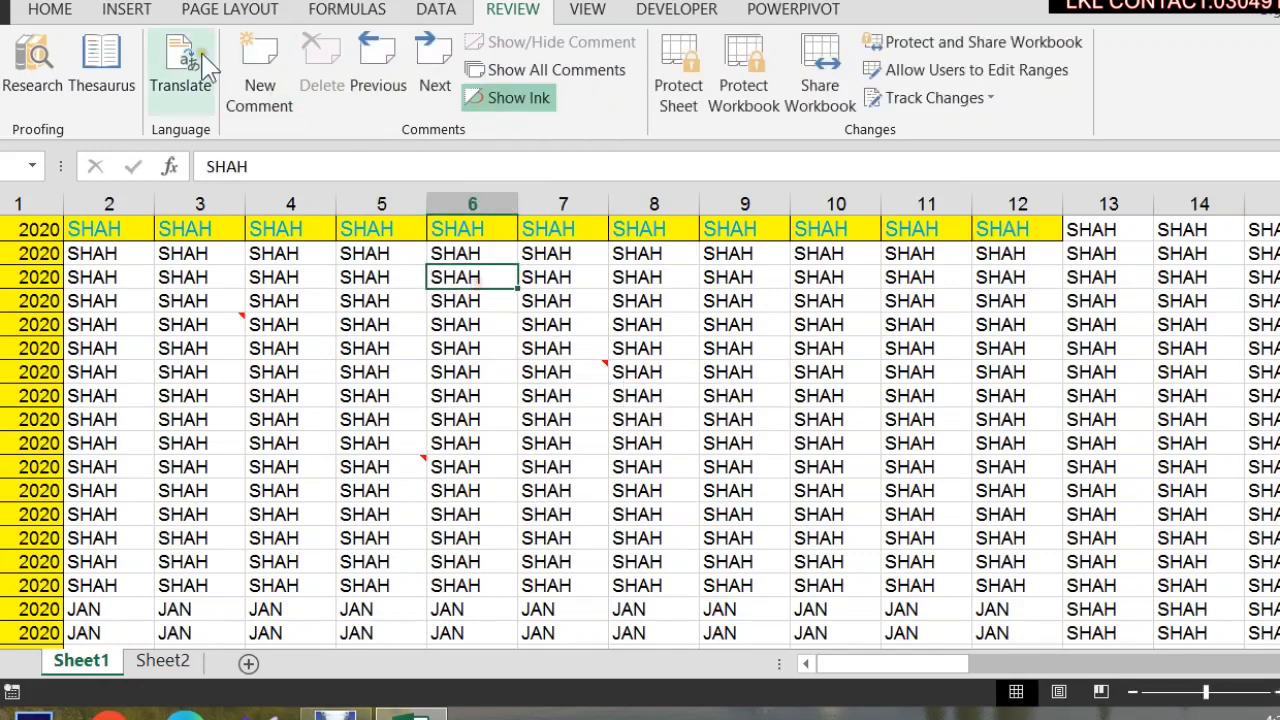
{"action": "left_click", "coordinate": [285, 86]}
{"action": "left_click", "coordinate": [401, 352]}
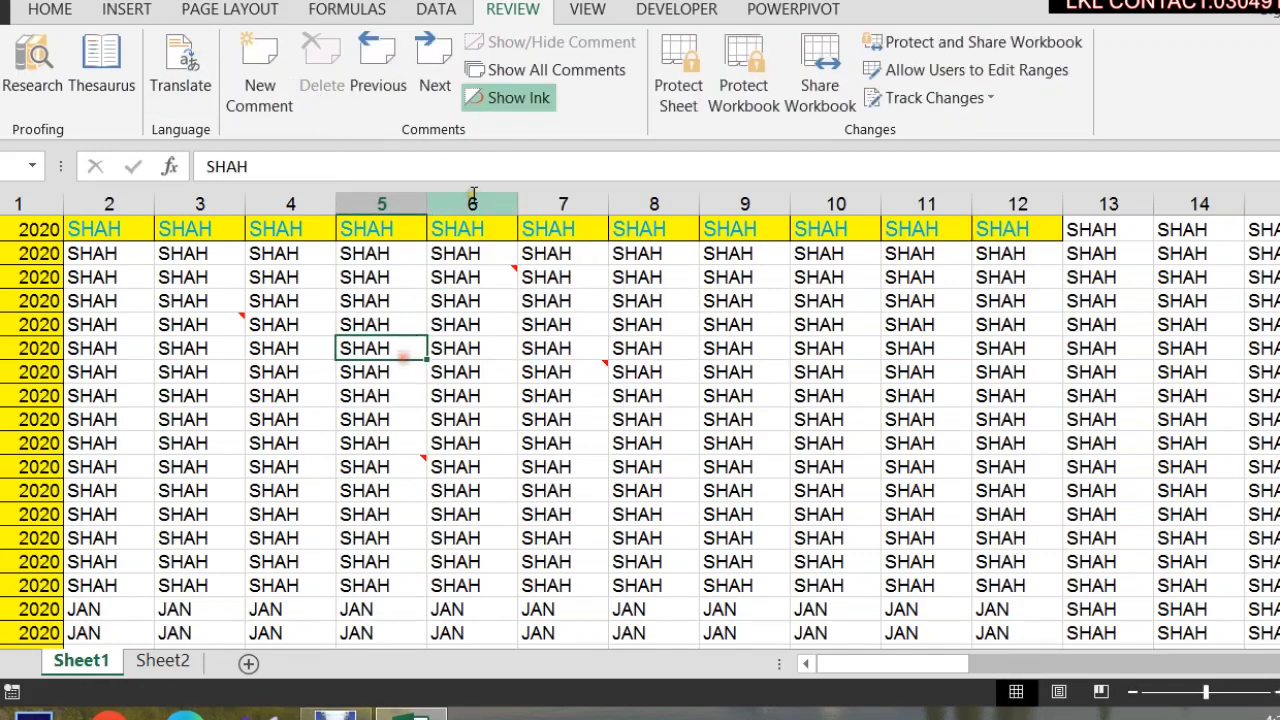
{"action": "left_click", "coordinate": [545, 70]}
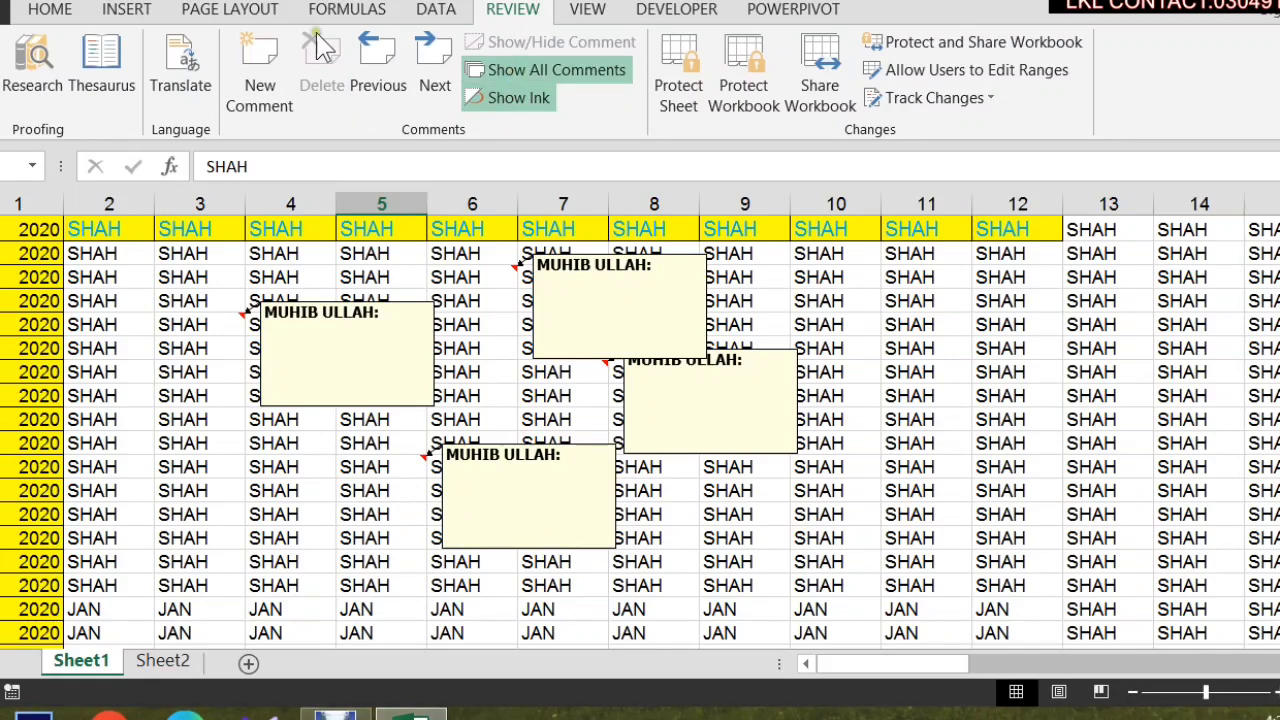
Set comments to print as displayed on sheet, check them in the print preview, and return to the sheet.
{"action": "left_click", "coordinate": [206, 12]}
{"action": "left_click", "coordinate": [510, 100]}
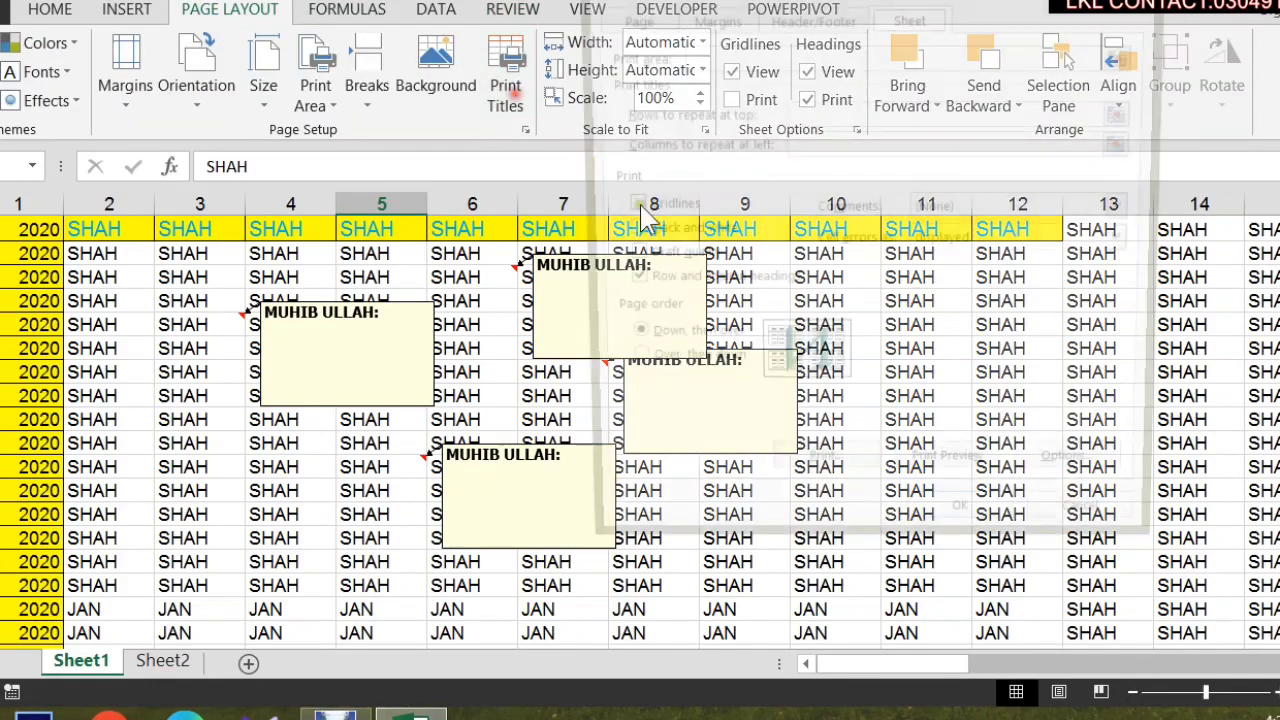
{"action": "left_click", "coordinate": [965, 214]}
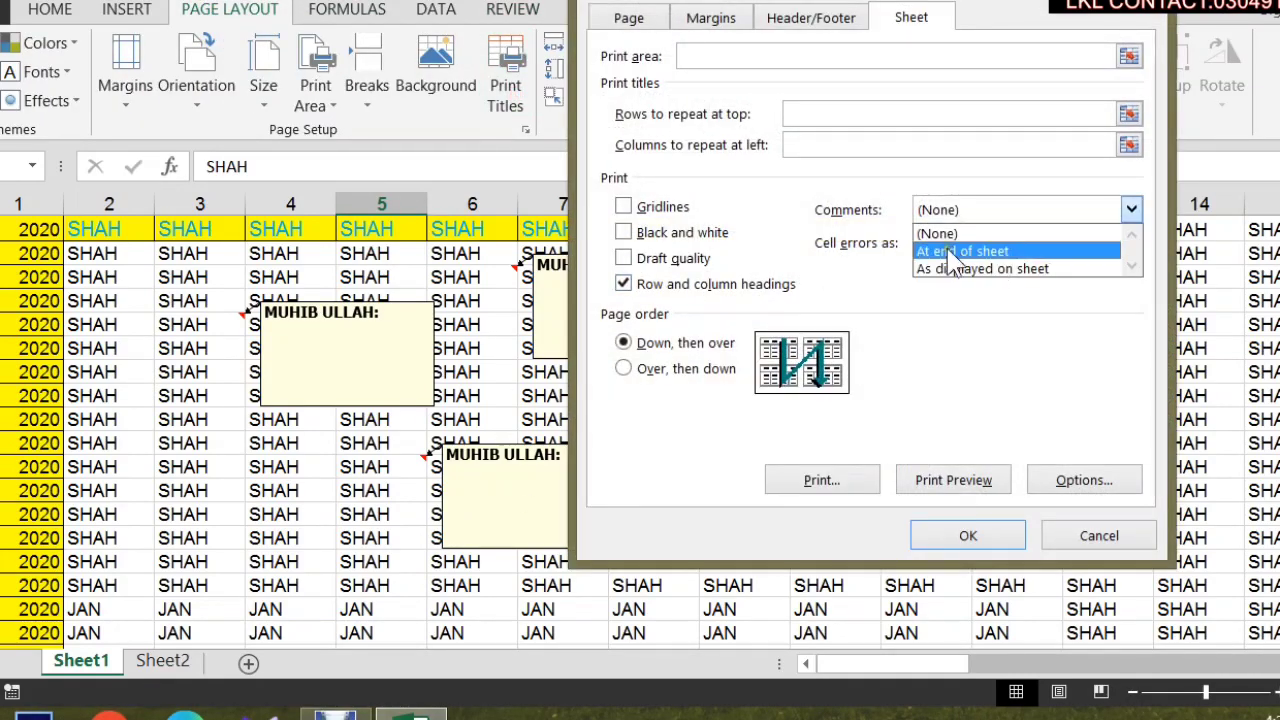
{"action": "left_click", "coordinate": [1033, 270]}
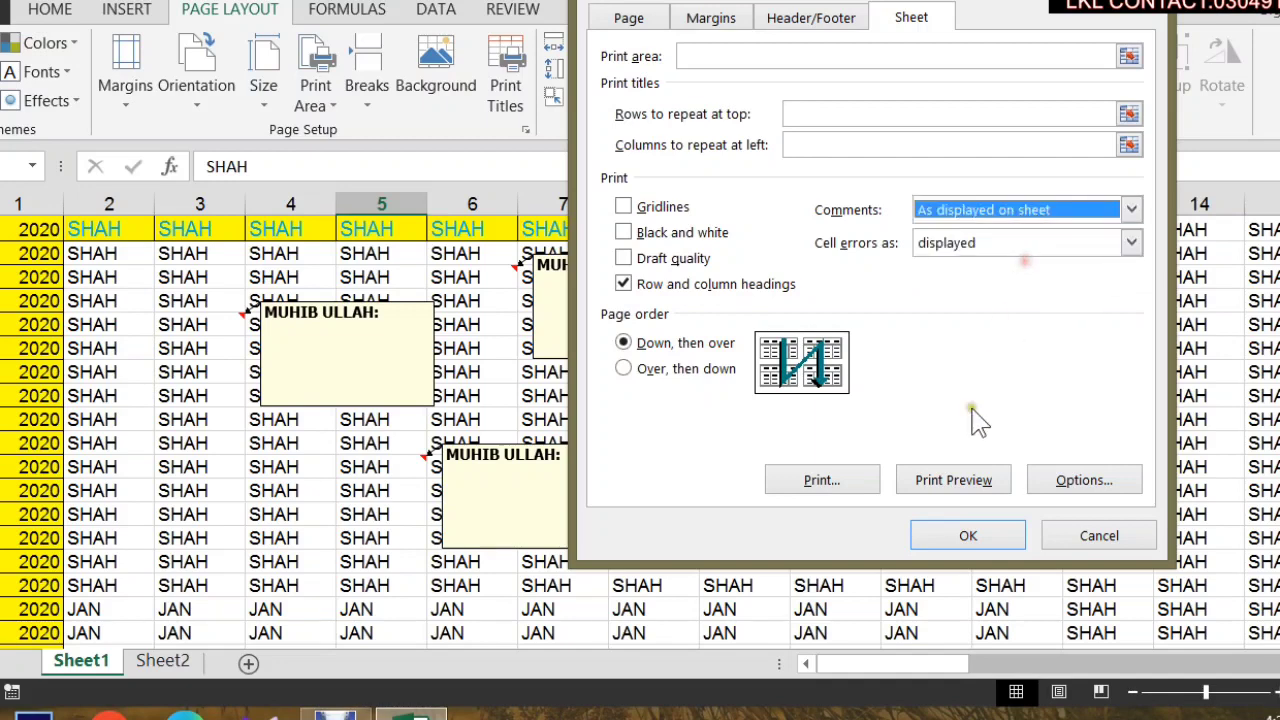
{"action": "left_click", "coordinate": [955, 485]}
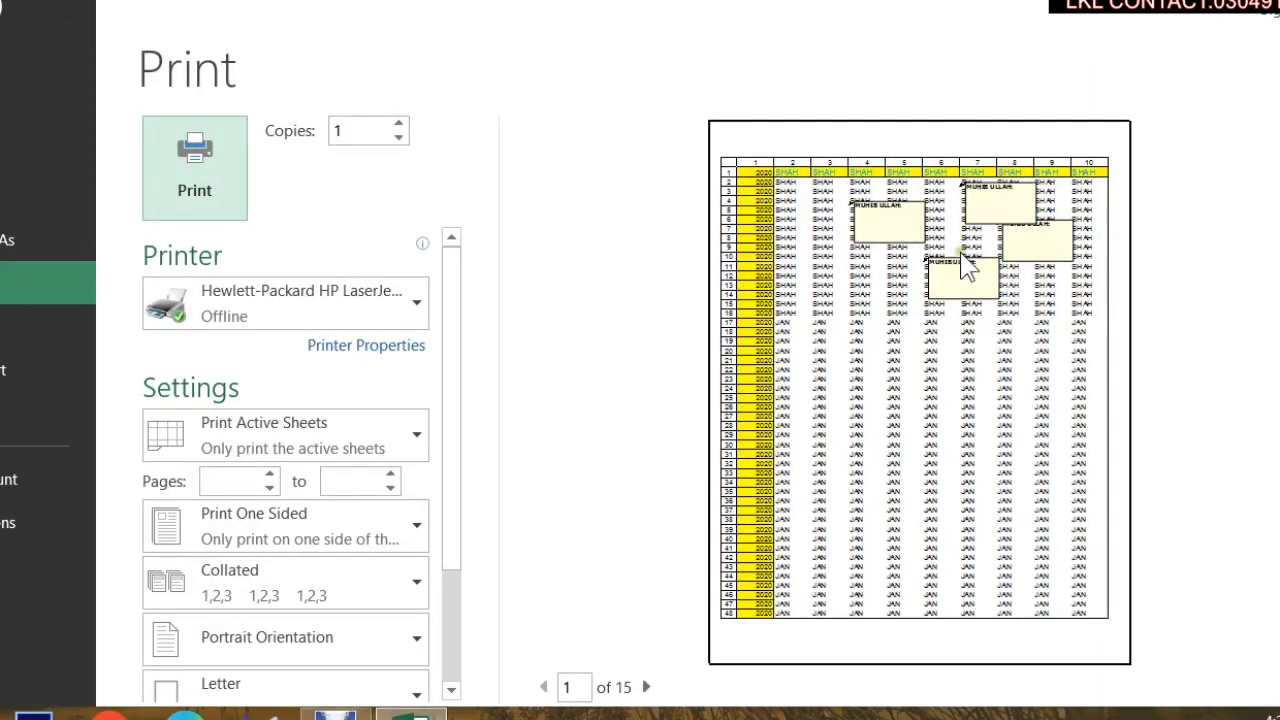
{"action": "key", "text": "Escape"}
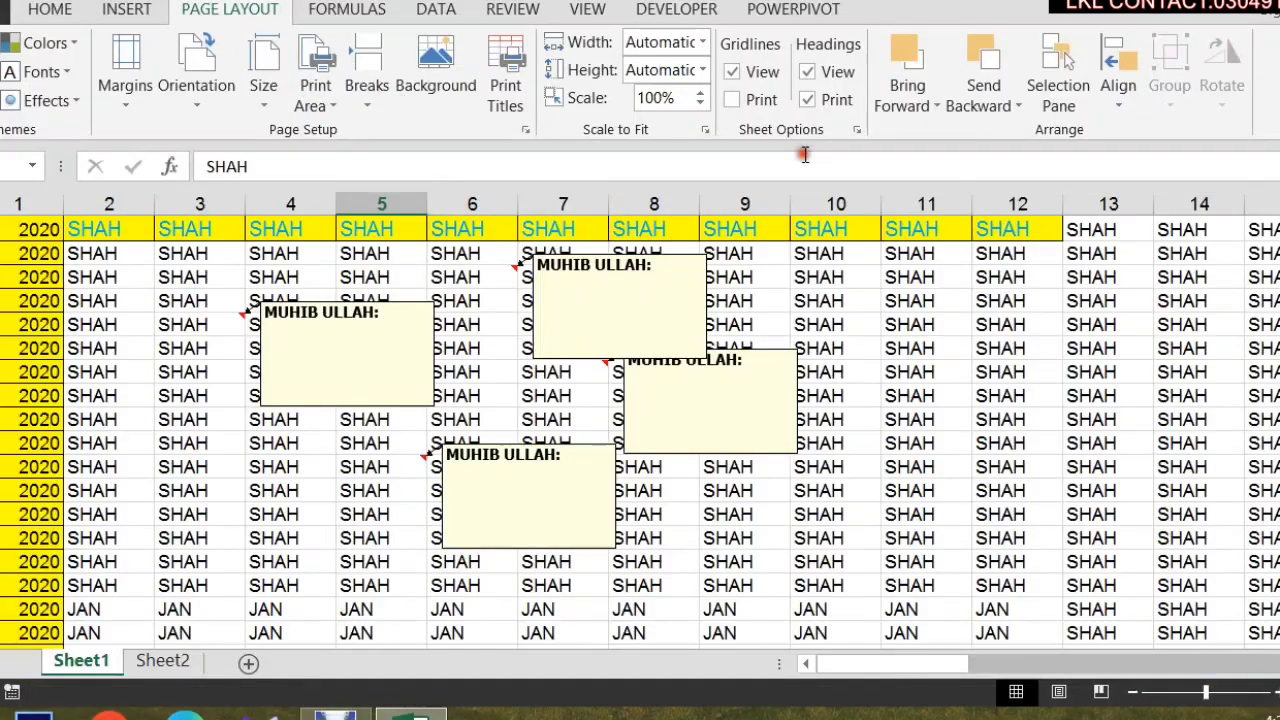
Turn off printing of row and column headings, set comments to print at end of sheet, and show the print preview.
{"action": "left_click", "coordinate": [505, 88]}
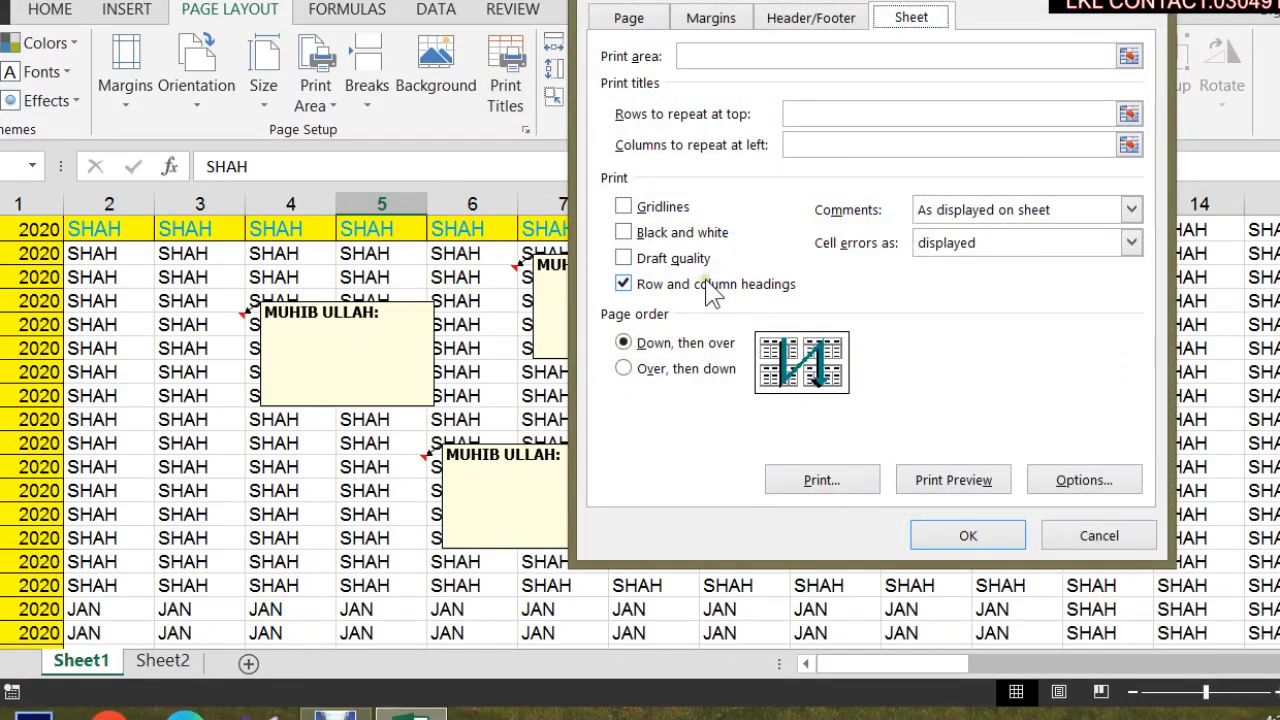
{"action": "left_click", "coordinate": [660, 284]}
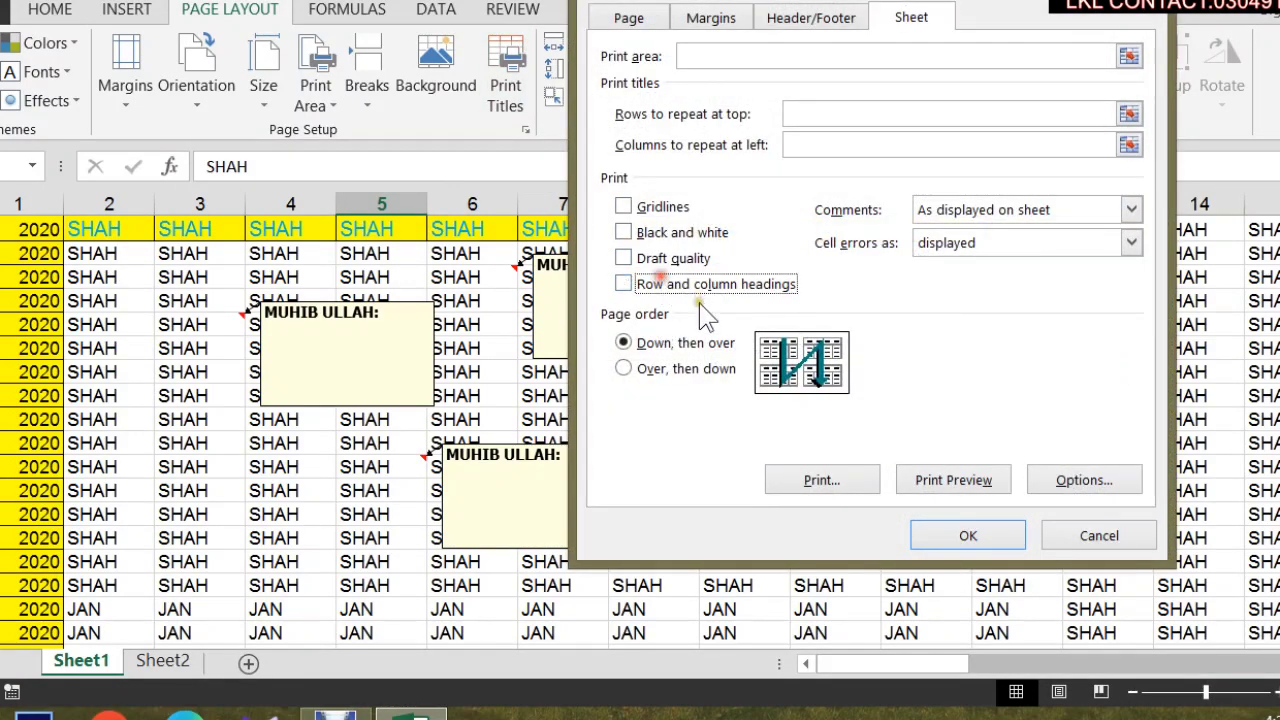
{"action": "left_click", "coordinate": [960, 243]}
{"action": "left_click", "coordinate": [968, 208]}
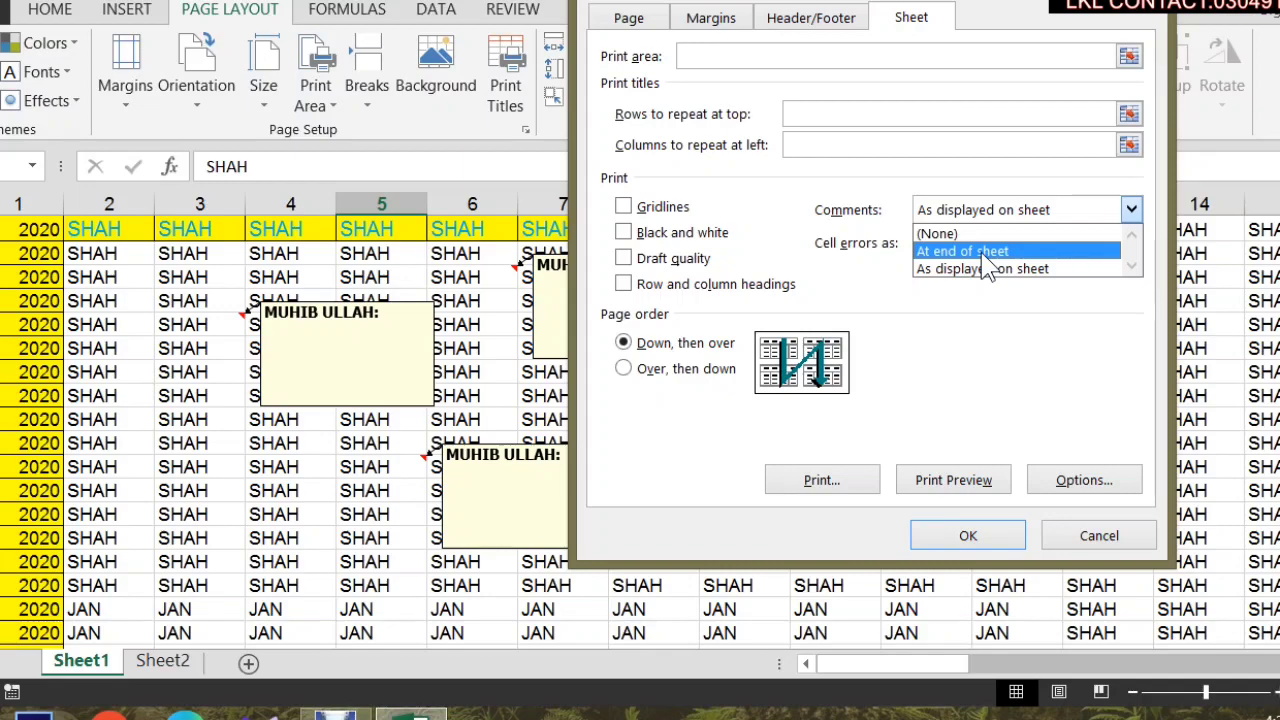
{"action": "left_click", "coordinate": [920, 480]}
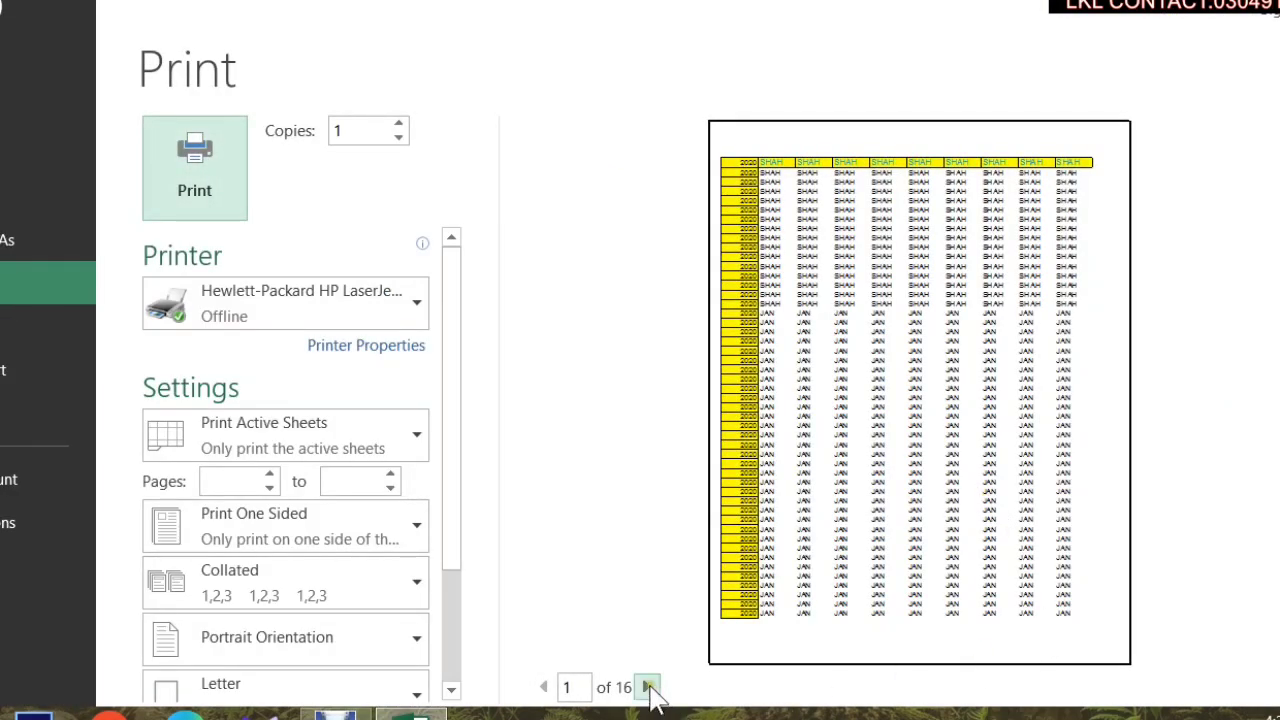
Page through the print preview to page 16, examine the comments listed there, and return to the sheet.
{"action": "left_click", "coordinate": [646, 687]}
{"action": "left_click", "coordinate": [646, 687]}
{"action": "left_click", "coordinate": [646, 687]}
{"action": "left_click", "coordinate": [646, 687]}
{"action": "left_click", "coordinate": [646, 687]}
{"action": "left_click", "coordinate": [646, 687]}
{"action": "left_click", "coordinate": [646, 687]}
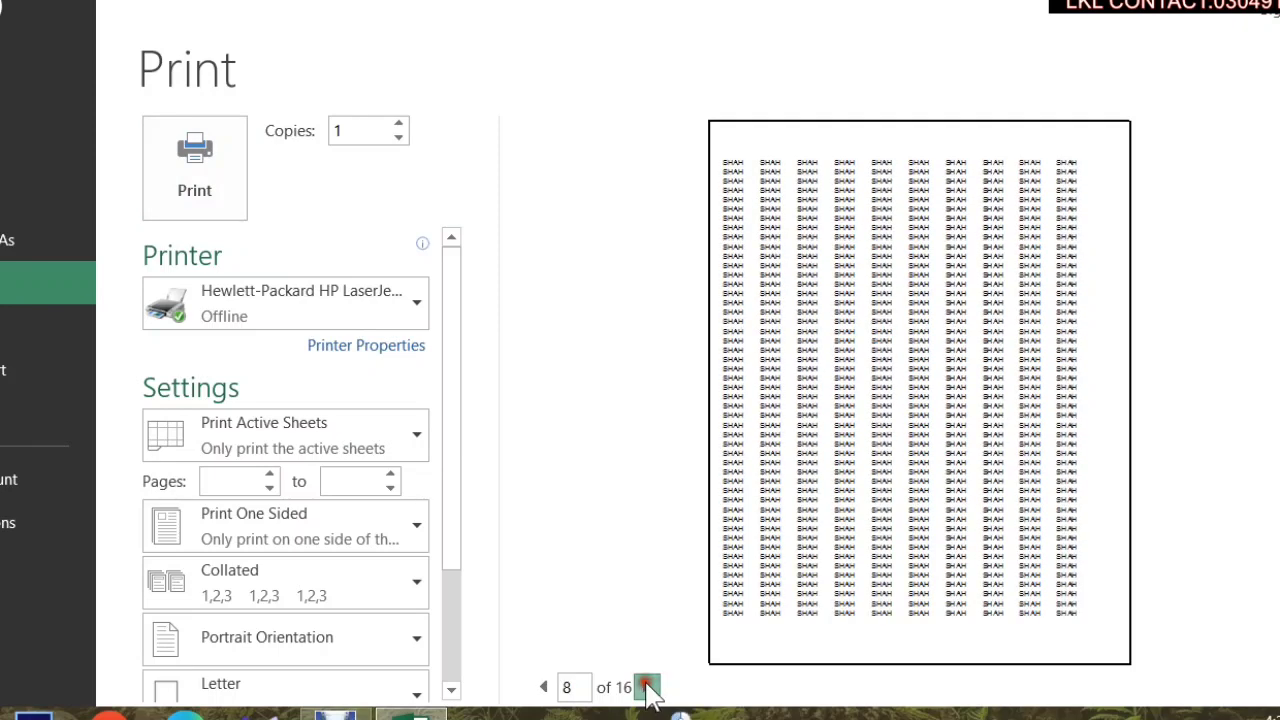
{"action": "left_click", "coordinate": [646, 687]}
{"action": "left_click", "coordinate": [646, 687]}
{"action": "left_click", "coordinate": [646, 687]}
{"action": "left_click", "coordinate": [646, 687]}
{"action": "left_click", "coordinate": [646, 687]}
{"action": "left_click", "coordinate": [646, 687]}
{"action": "left_click", "coordinate": [646, 687]}
{"action": "left_click", "coordinate": [646, 687]}
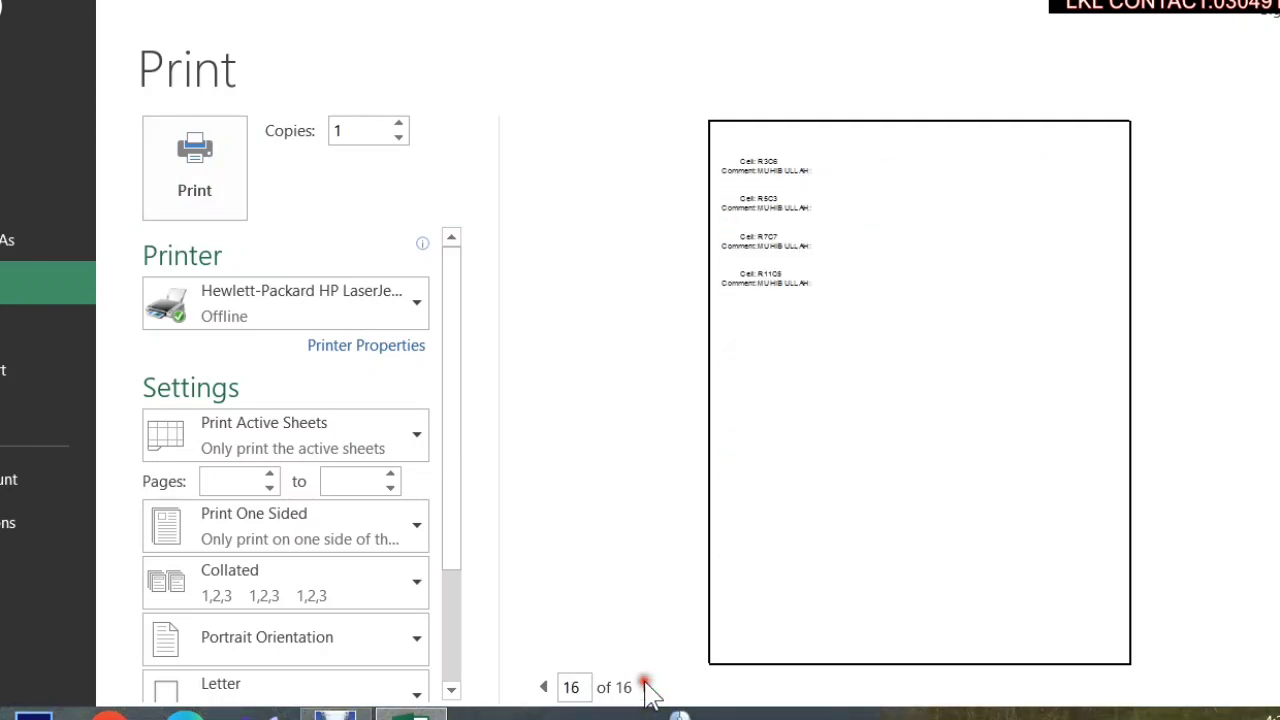
{"action": "left_click", "coordinate": [788, 238]}
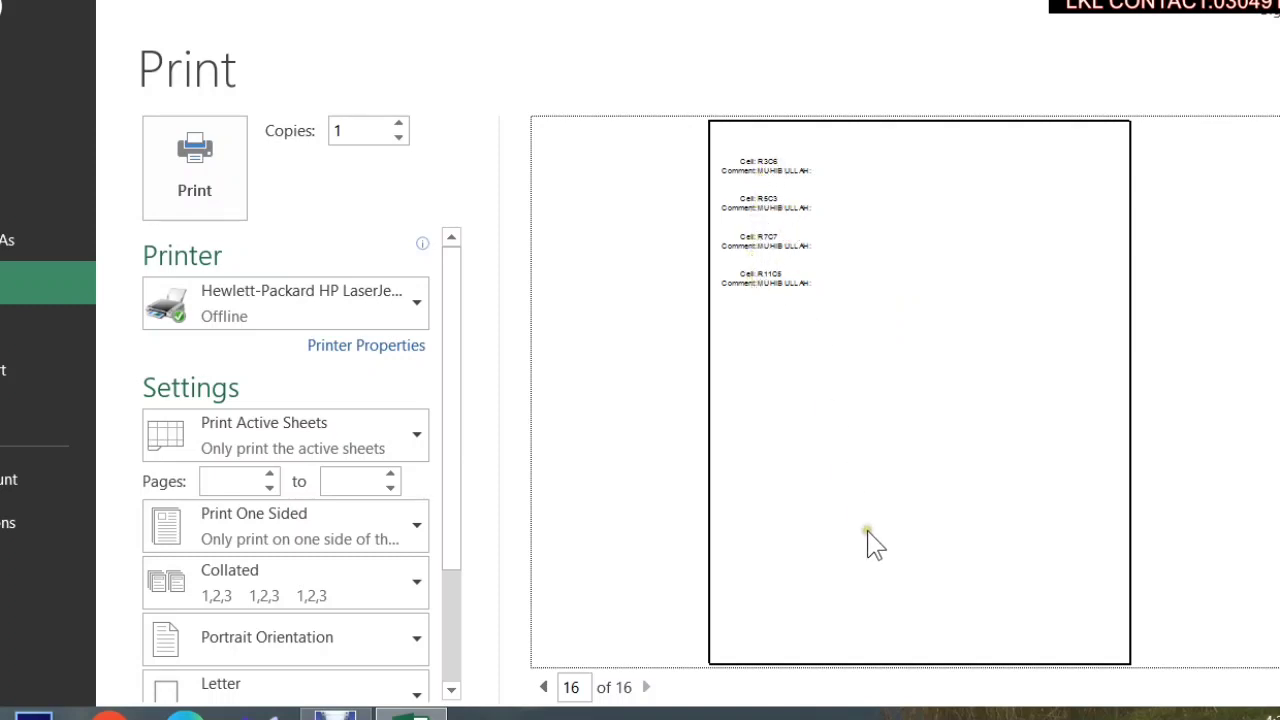
{"action": "left_click", "coordinate": [920, 412]}
{"action": "left_click", "coordinate": [30, 60]}
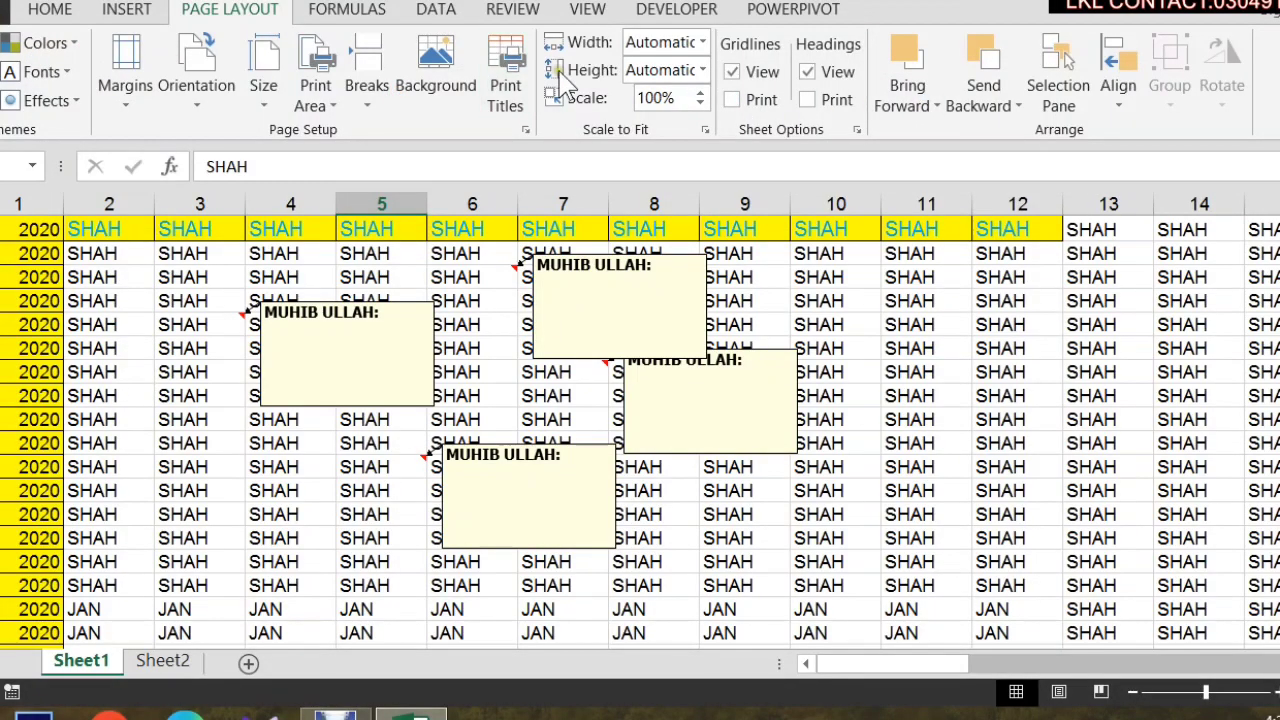
Look at the cell errors setting in the sheet's page setup and close the dialog without making changes.
{"action": "left_click", "coordinate": [435, 80]}
{"action": "left_click", "coordinate": [738, 400]}
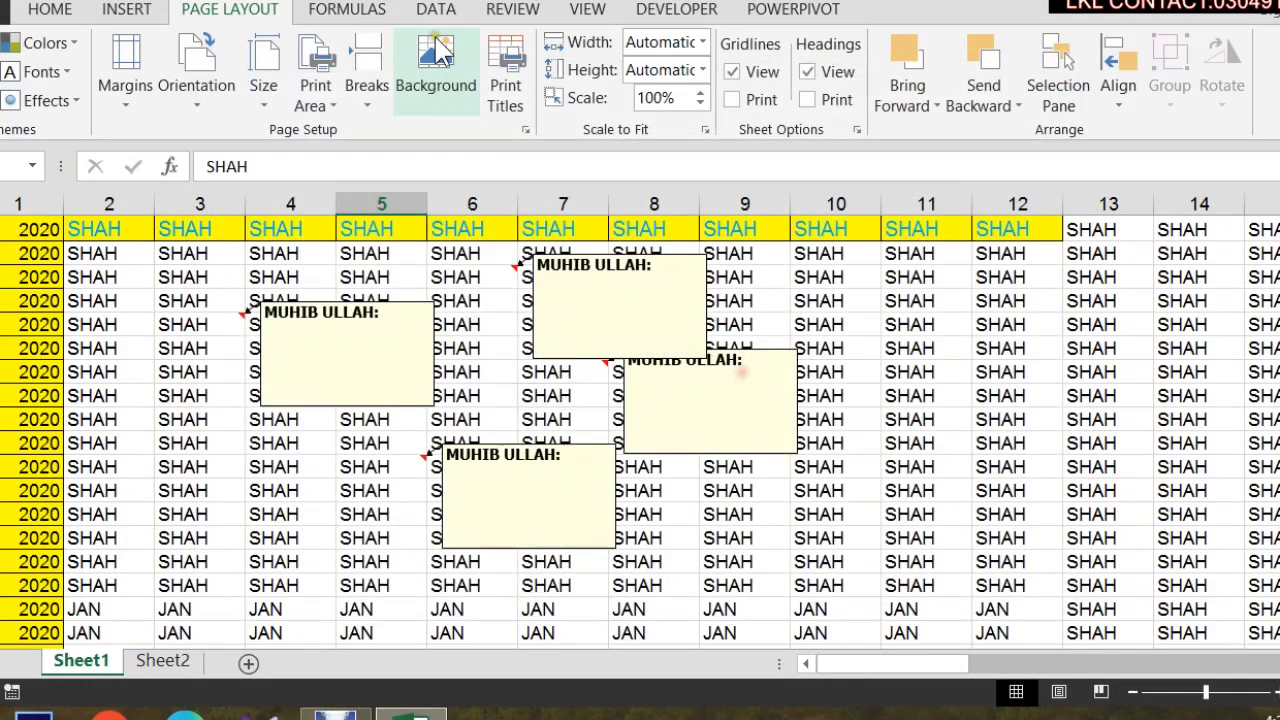
{"action": "left_click", "coordinate": [505, 80]}
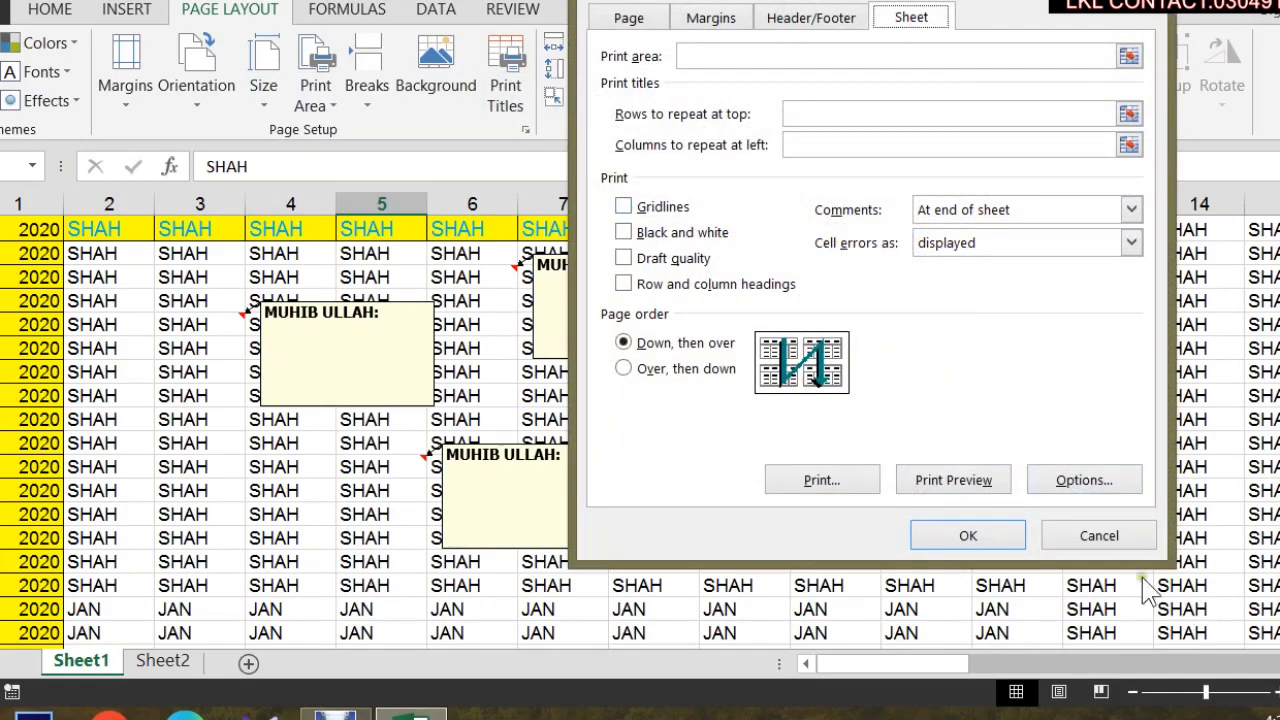
{"action": "left_click", "coordinate": [1017, 247]}
{"action": "left_click", "coordinate": [1112, 535]}
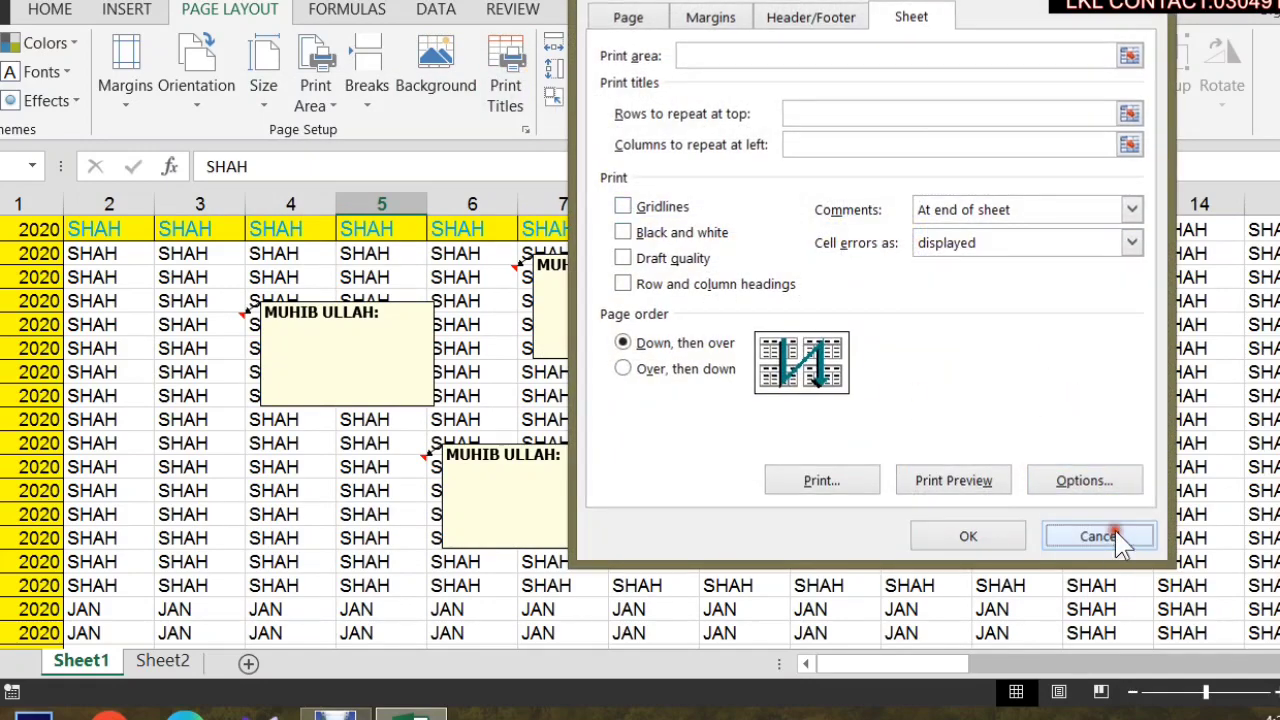
Clear the comments from the block of cells in columns 4 to 11 below the yellow heading row.
{"action": "left_click", "coordinate": [1108, 535]}
{"action": "left_click_drag", "start_coordinate": [900, 510], "coordinate": [314, 255]}
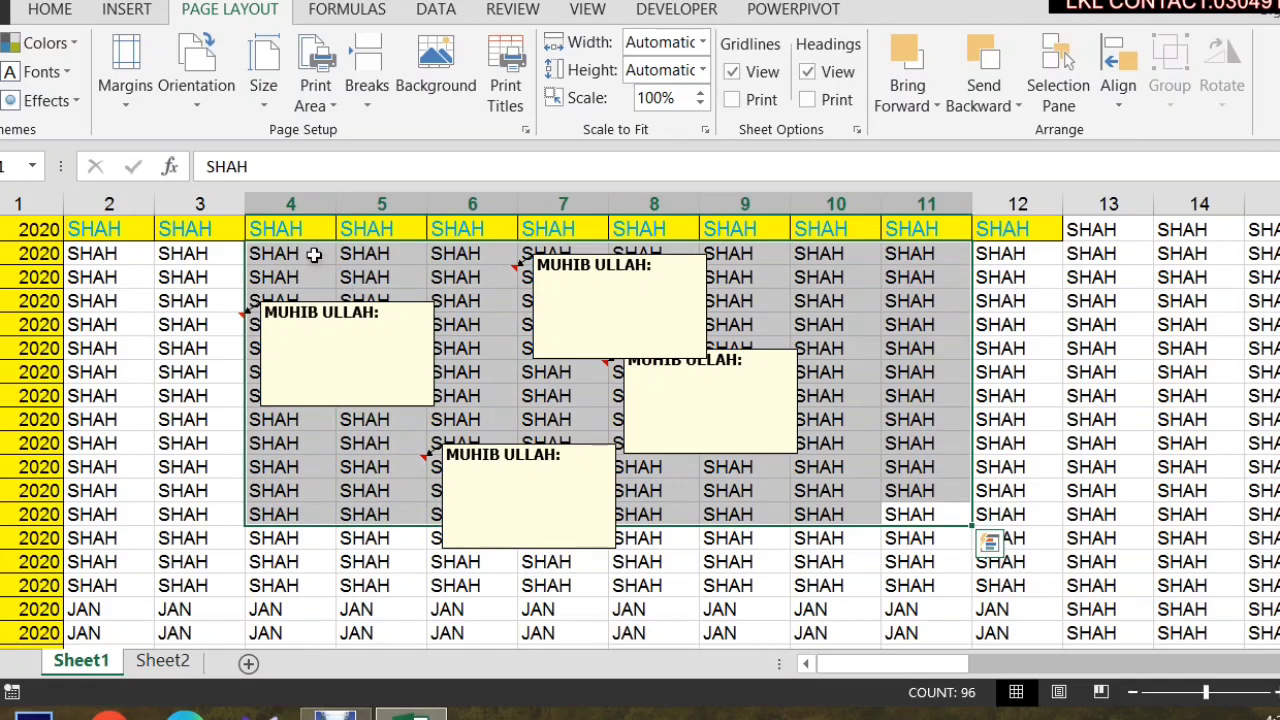
{"action": "key", "text": "Delete"}
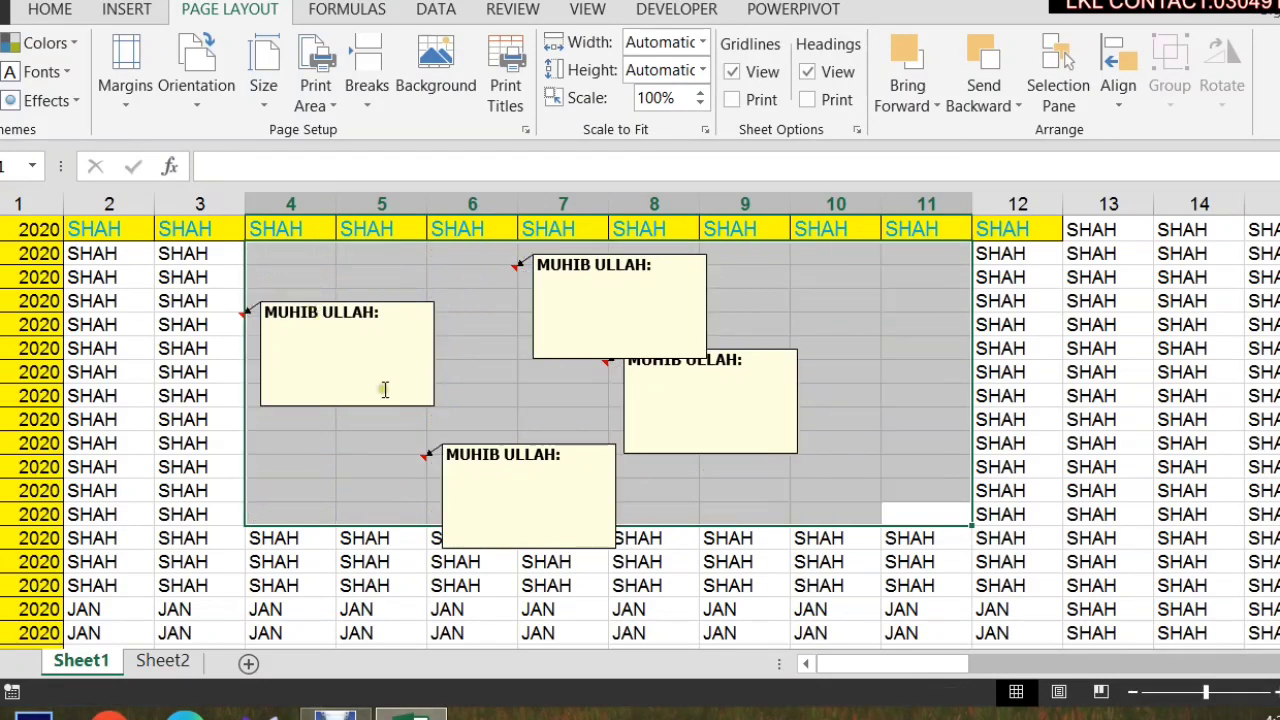
{"action": "key", "text": "ctrl+z"}
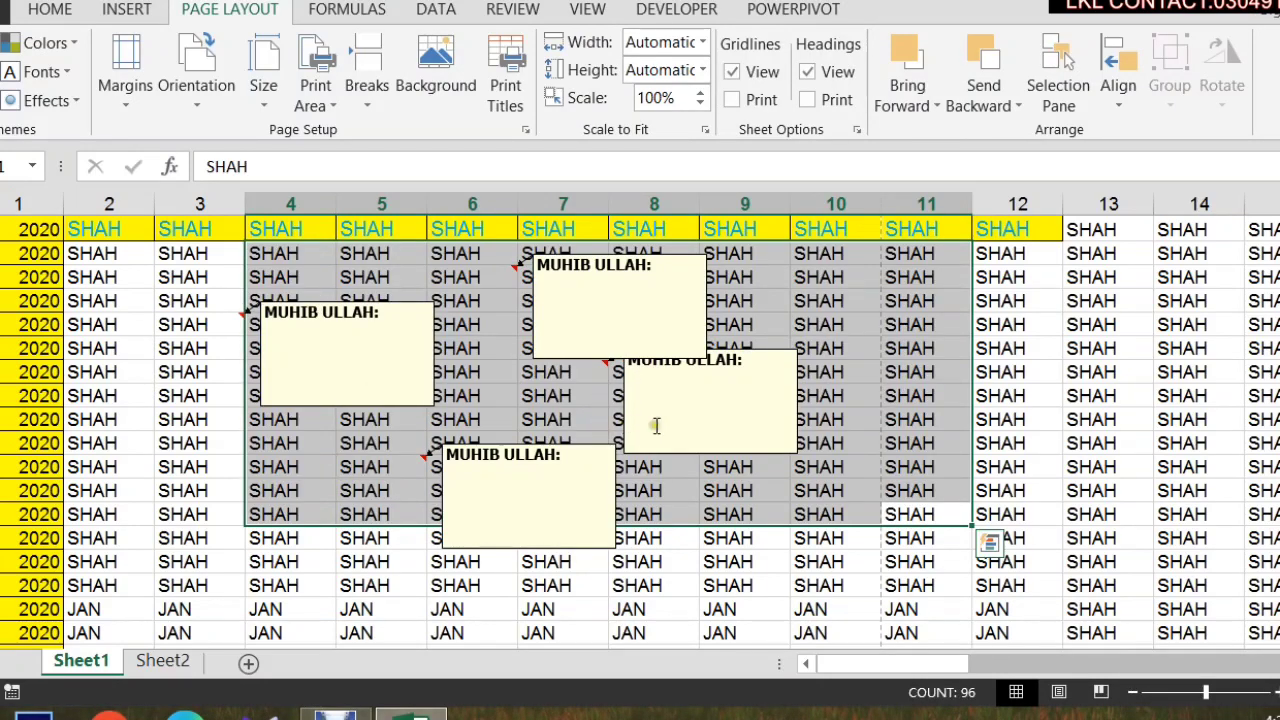
{"action": "left_click", "coordinate": [48, 9]}
{"action": "left_click", "coordinate": [1120, 97]}
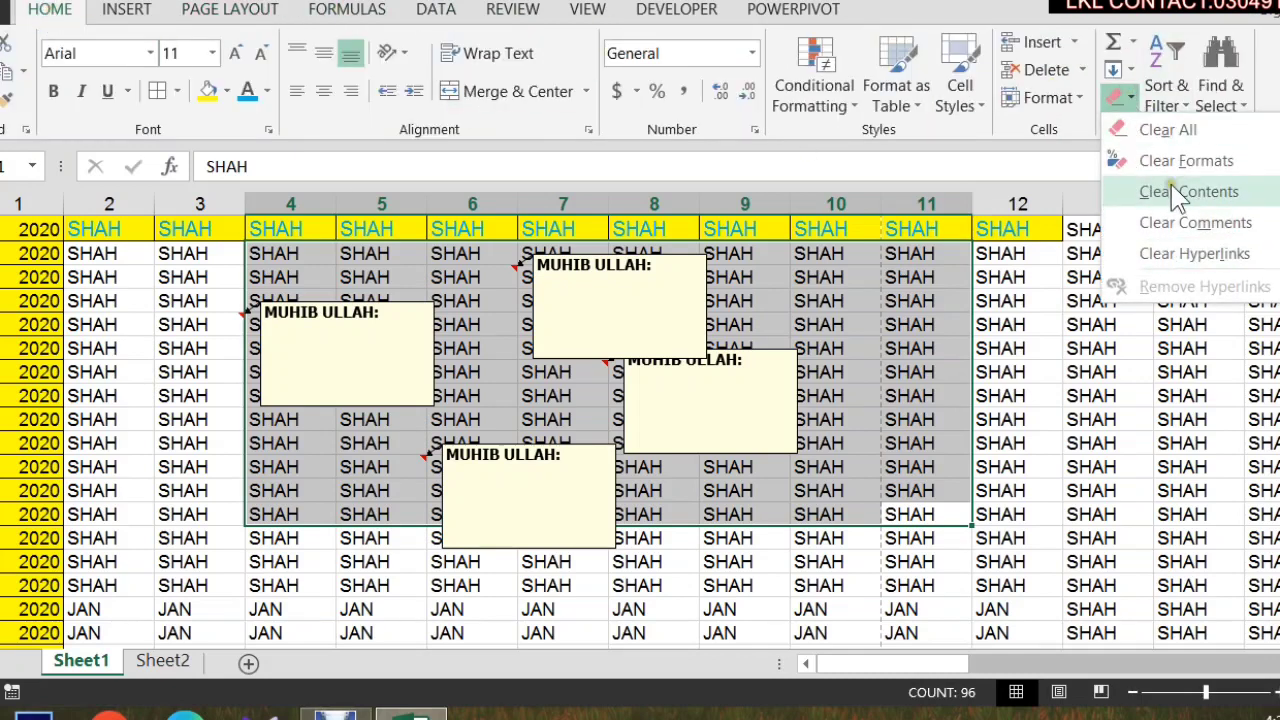
{"action": "left_click", "coordinate": [1205, 225]}
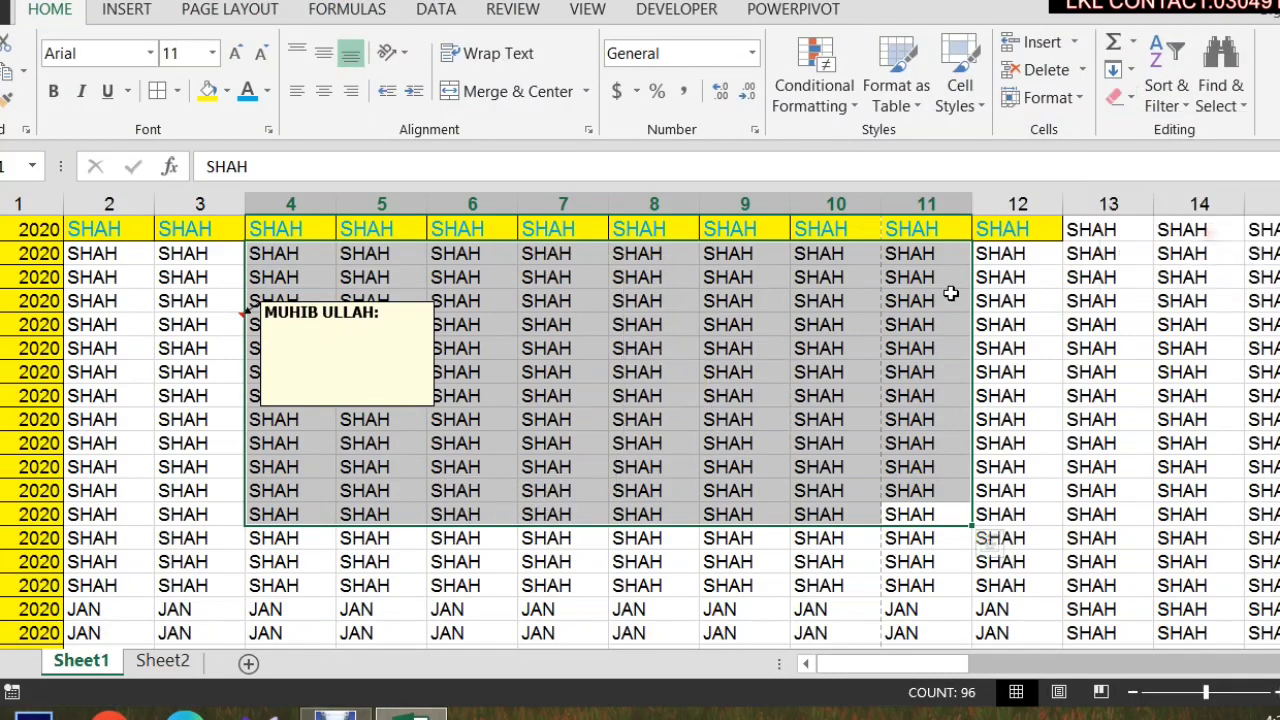
Clear the remaining comment from the cell in column 3, keeping the cell's contents.
{"action": "left_click", "coordinate": [212, 320]}
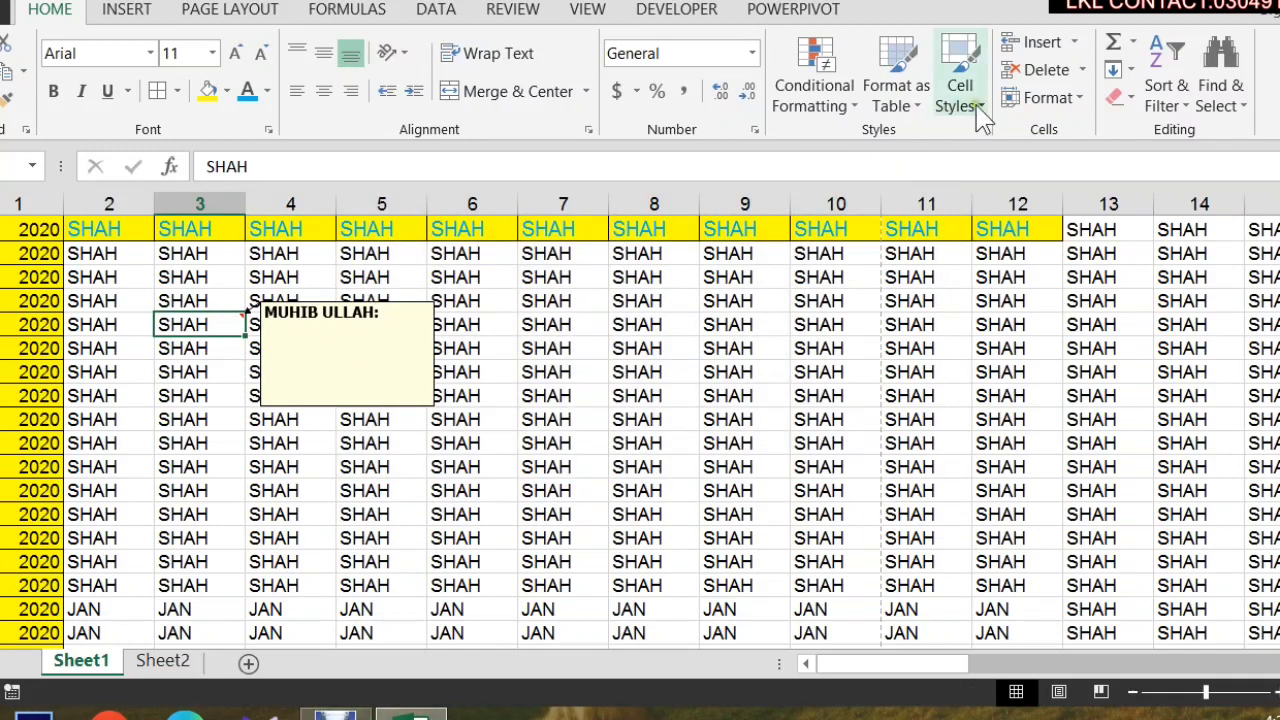
{"action": "left_click", "coordinate": [1118, 100]}
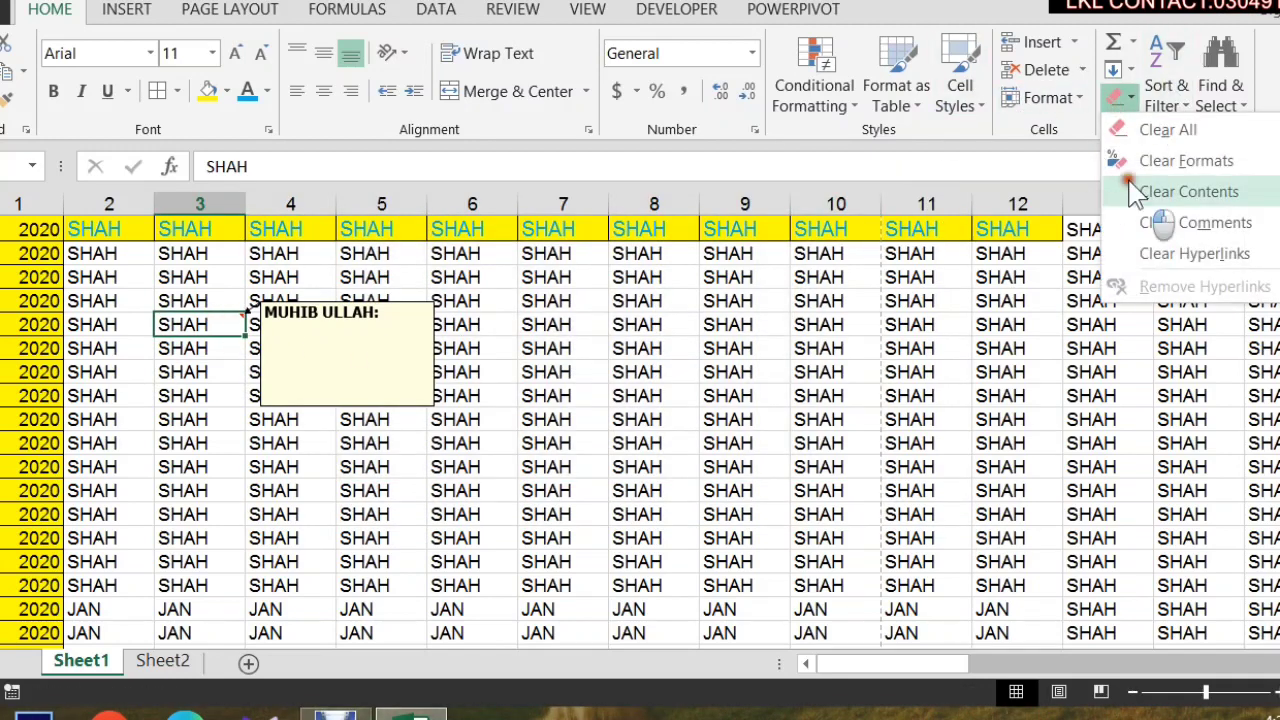
{"action": "left_click", "coordinate": [1122, 188]}
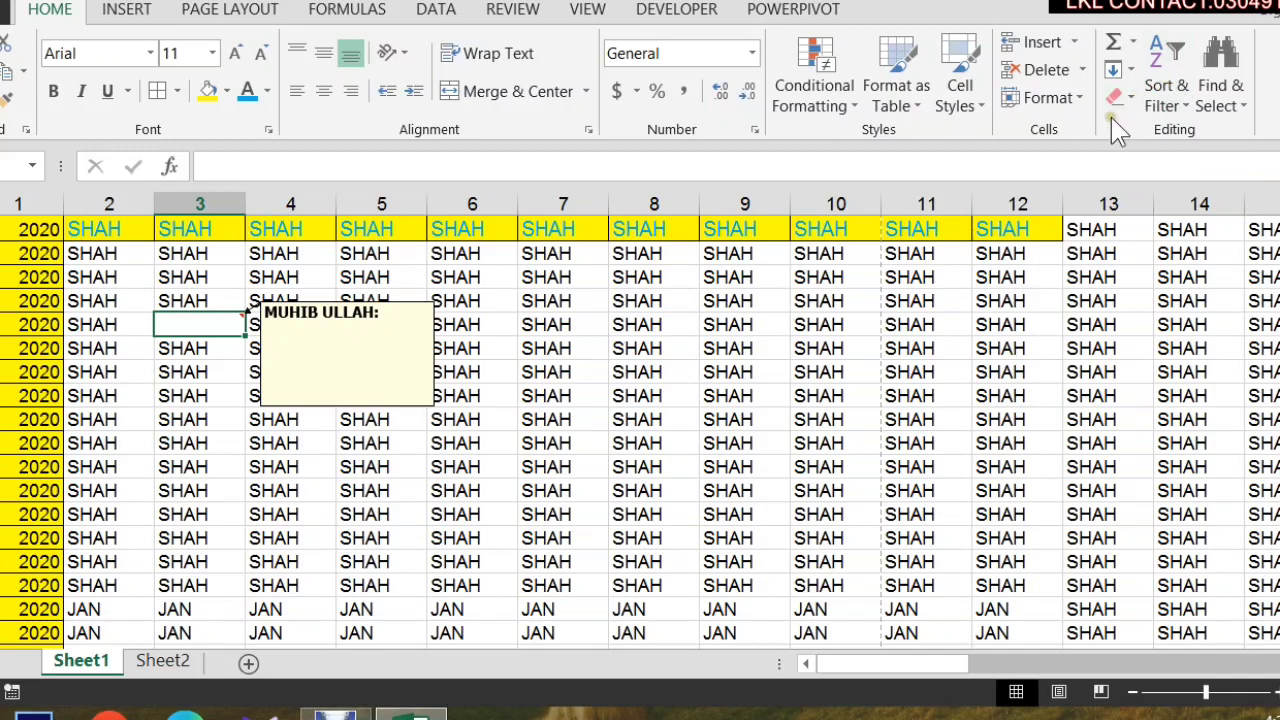
{"action": "key", "text": "ctrl+z"}
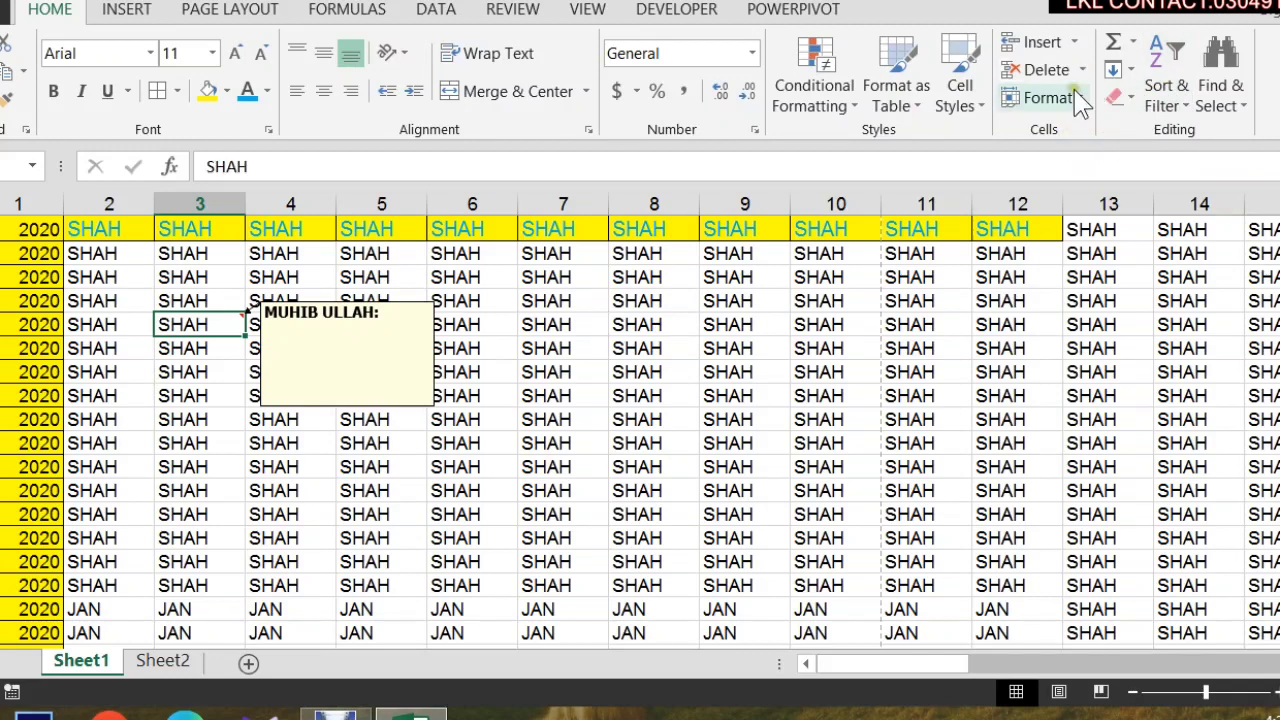
{"action": "left_click", "coordinate": [1118, 97]}
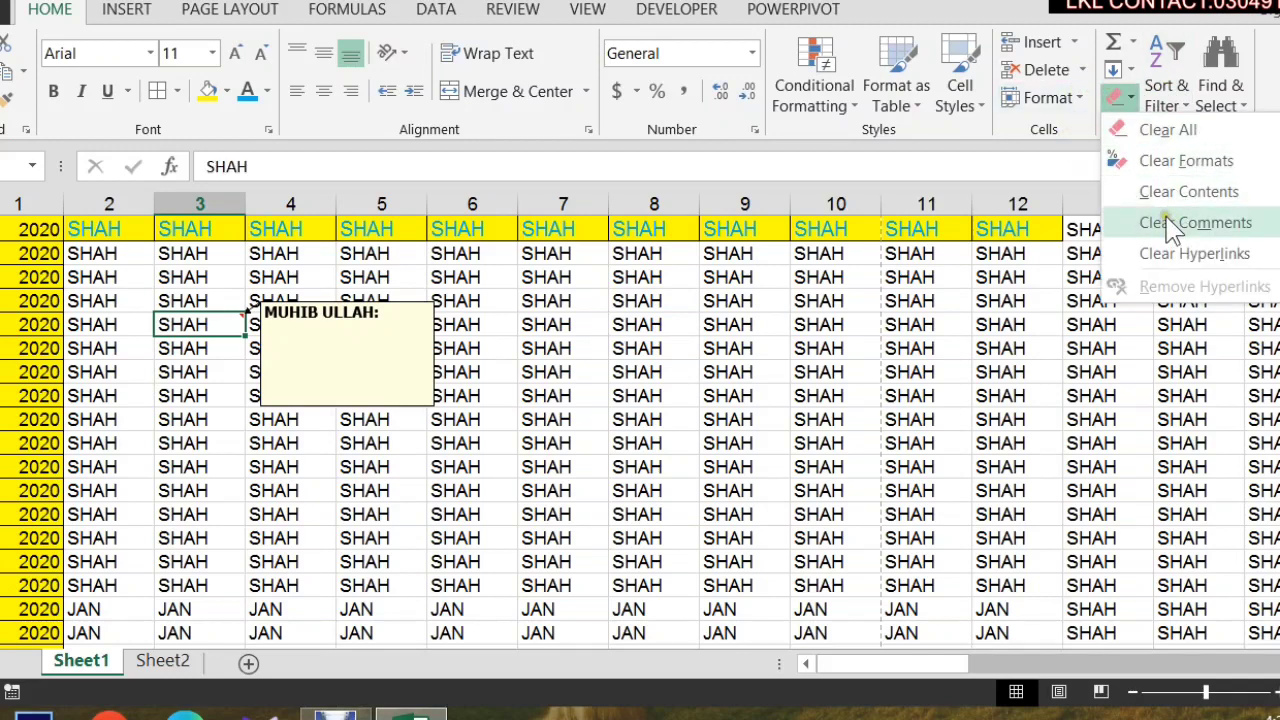
{"action": "left_click", "coordinate": [1171, 222]}
{"action": "left_click", "coordinate": [722, 346]}
{"action": "left_click", "coordinate": [430, 362]}
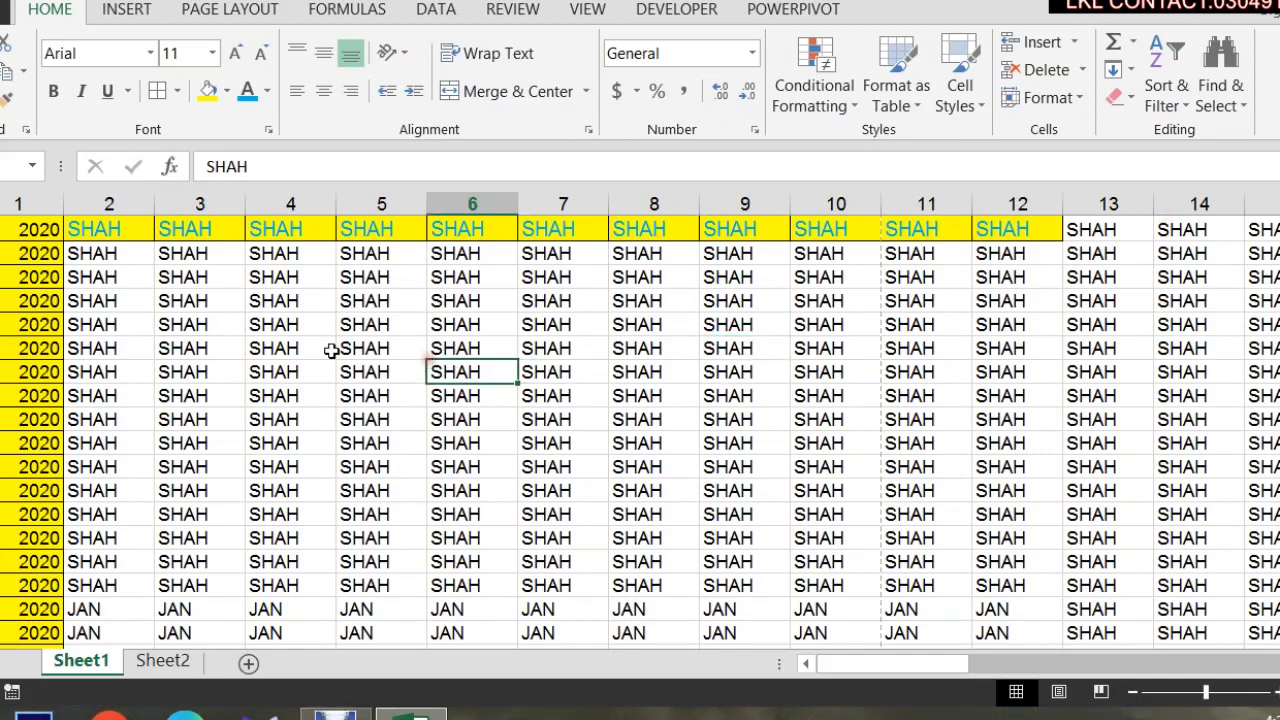
Replace the contents of the column 6 cell six rows below the heading row with the start of an ERROR.TYPE formula.
{"action": "left_click", "coordinate": [511, 349]}
{"action": "left_click", "coordinate": [501, 371]}
{"action": "key", "text": "BackSpace"}
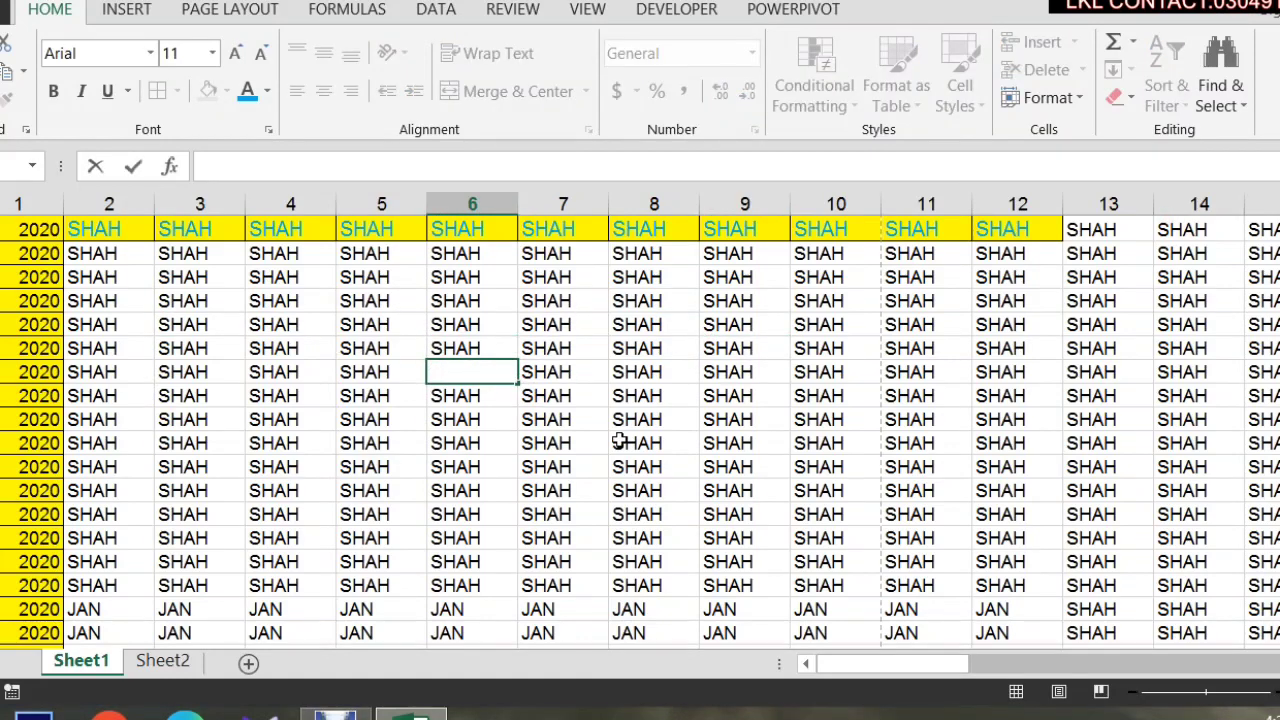
{"action": "type", "text": "="}
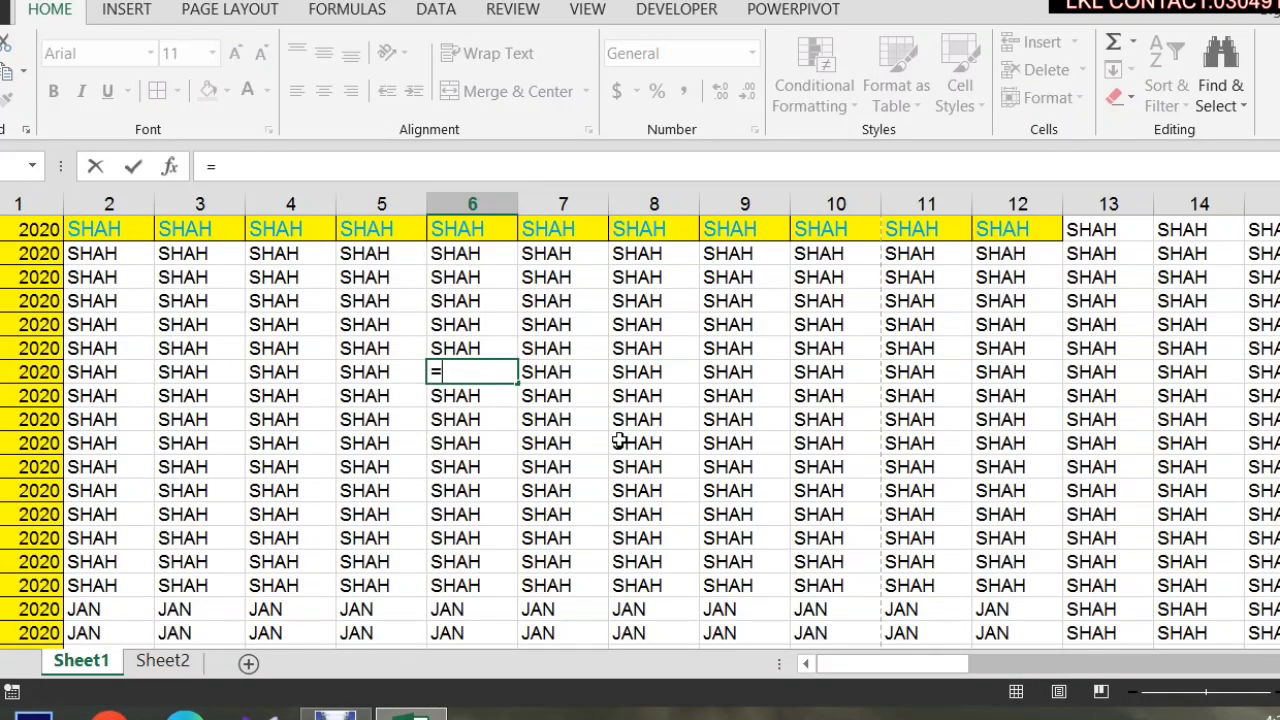
{"action": "type", "text": "ERR"}
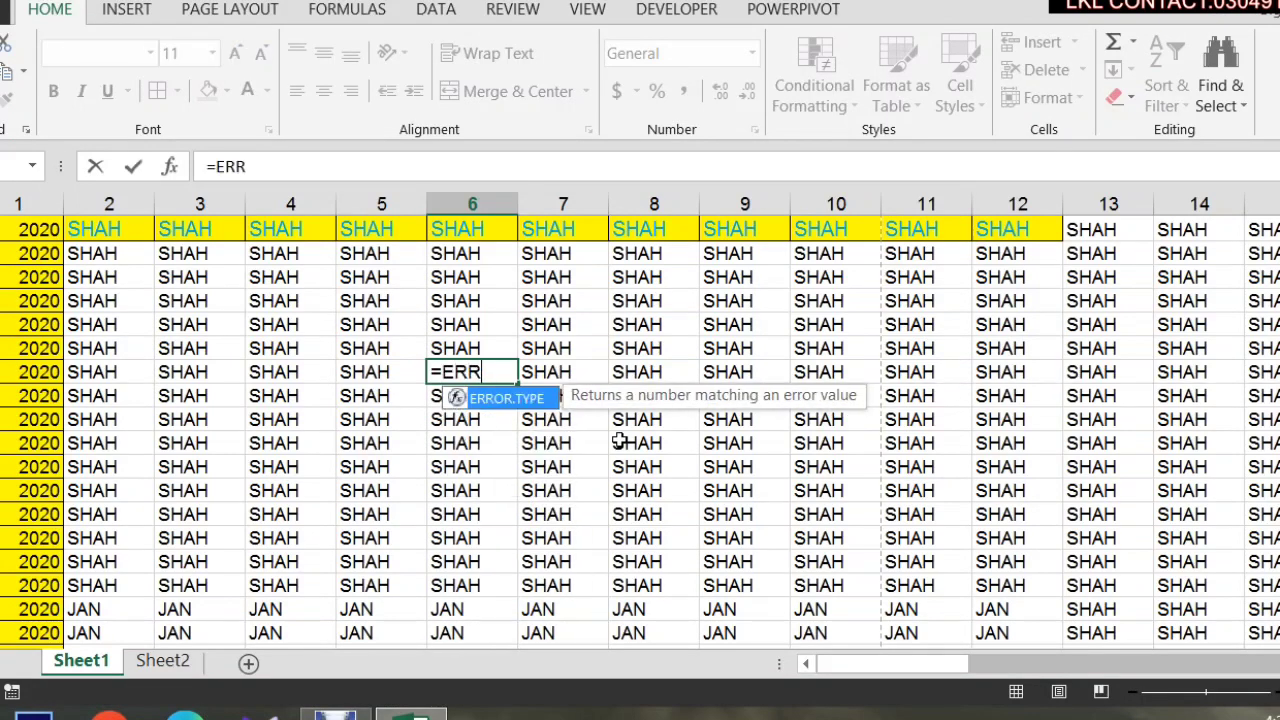
{"action": "key", "text": "Tab"}
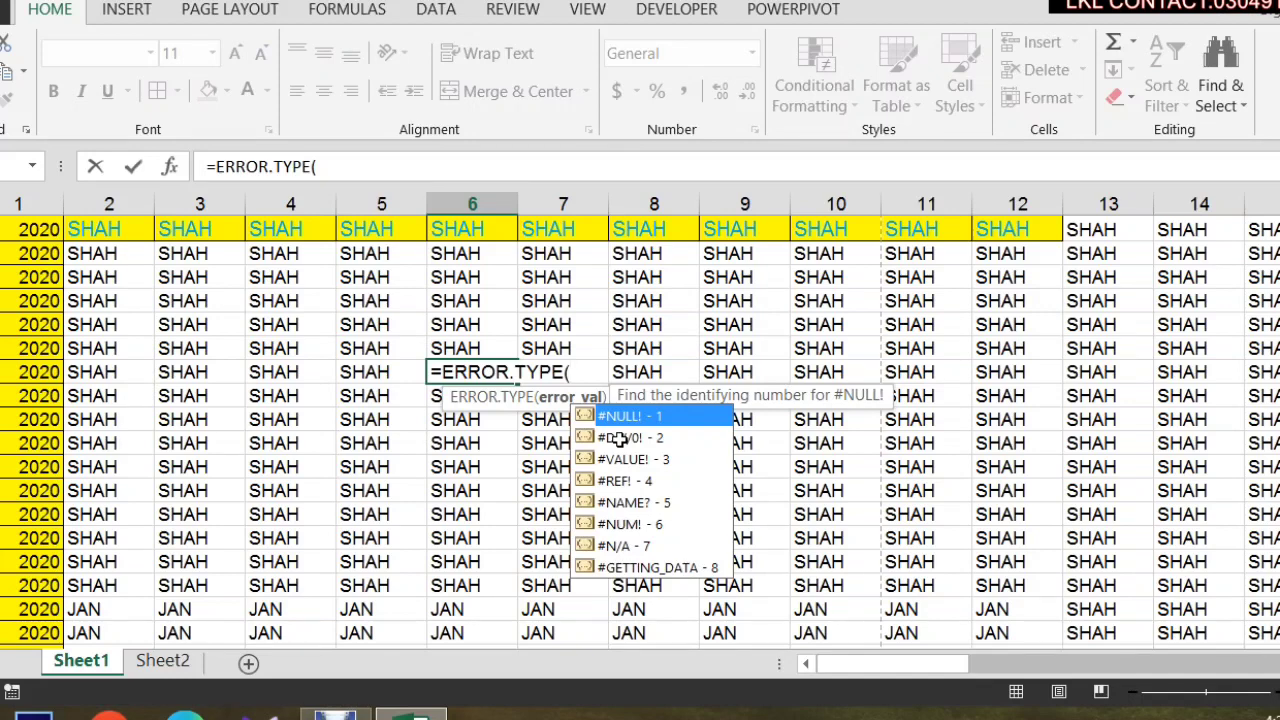
Look through the error values offered for the ERROR.TYPE argument, from #NULL! to #GETTING_DATA.
{"action": "key", "text": "Down"}
{"action": "key", "text": "Down"}
{"action": "key", "text": "Down"}
{"action": "key", "text": "Down"}
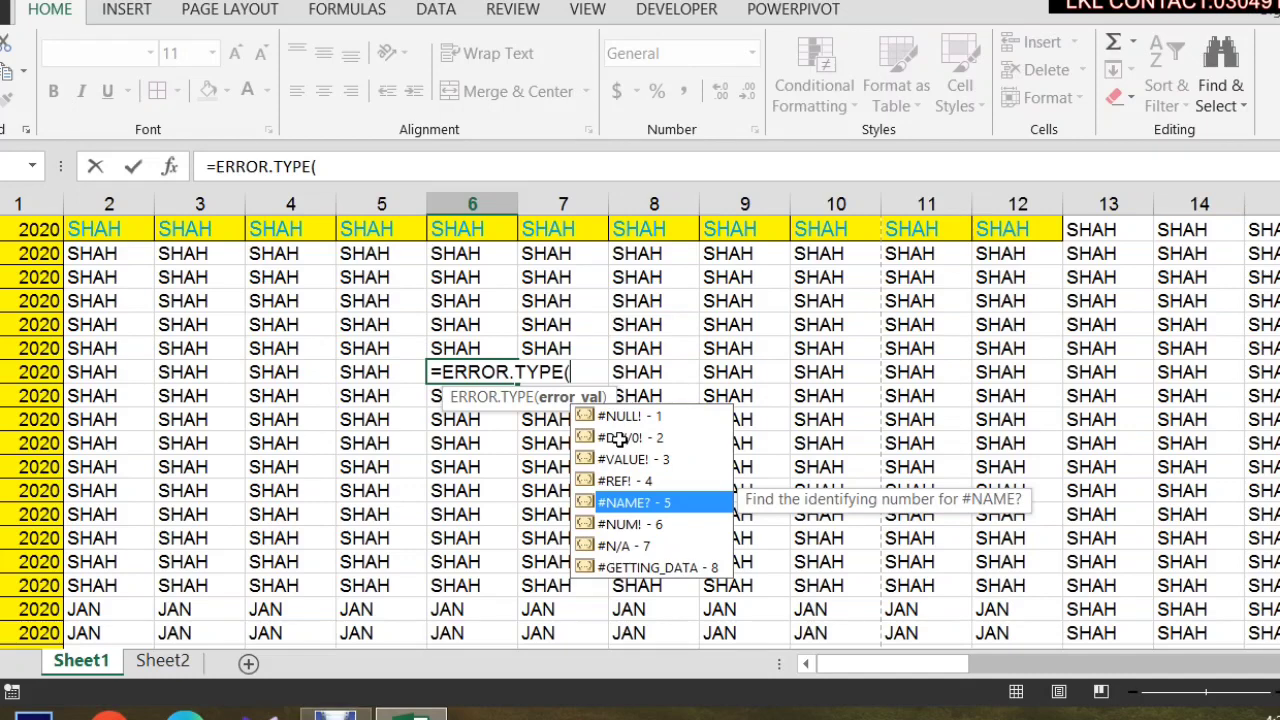
{"action": "key", "text": "Down"}
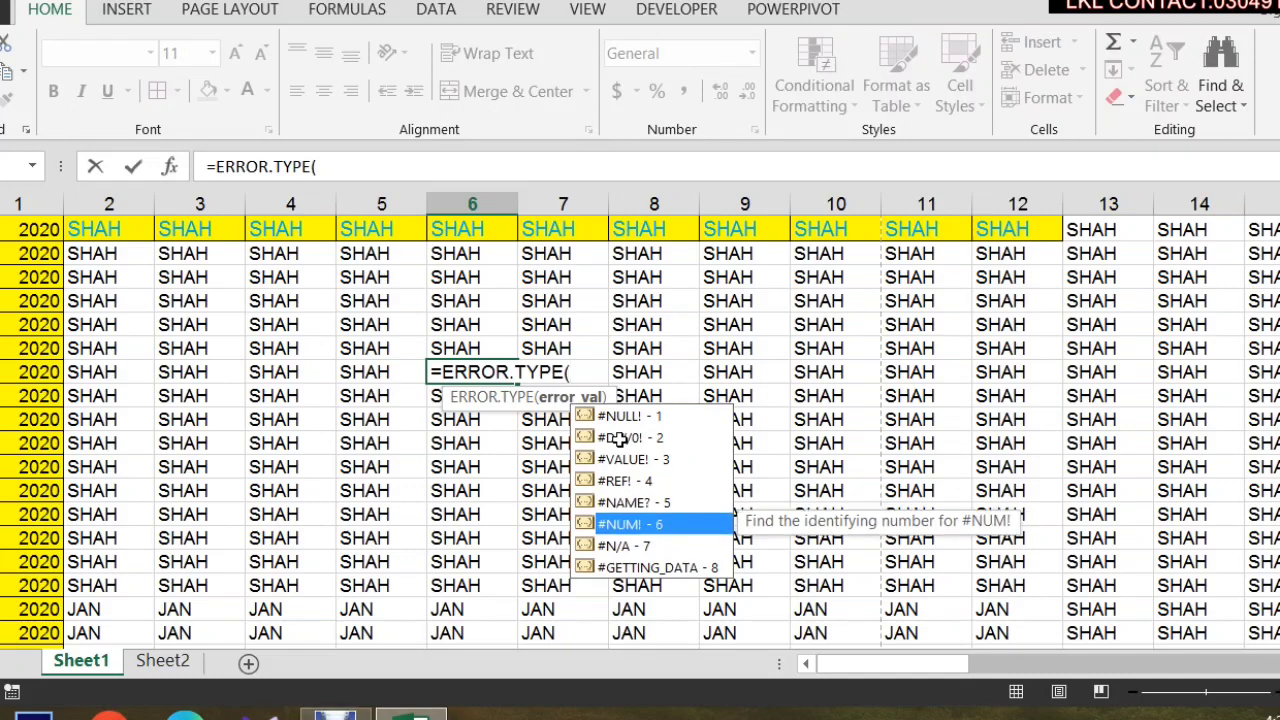
{"action": "key", "text": "Down"}
{"action": "key", "text": "Down"}
{"action": "key", "text": "Up"}
{"action": "key", "text": "Up"}
{"action": "key", "text": "Down"}
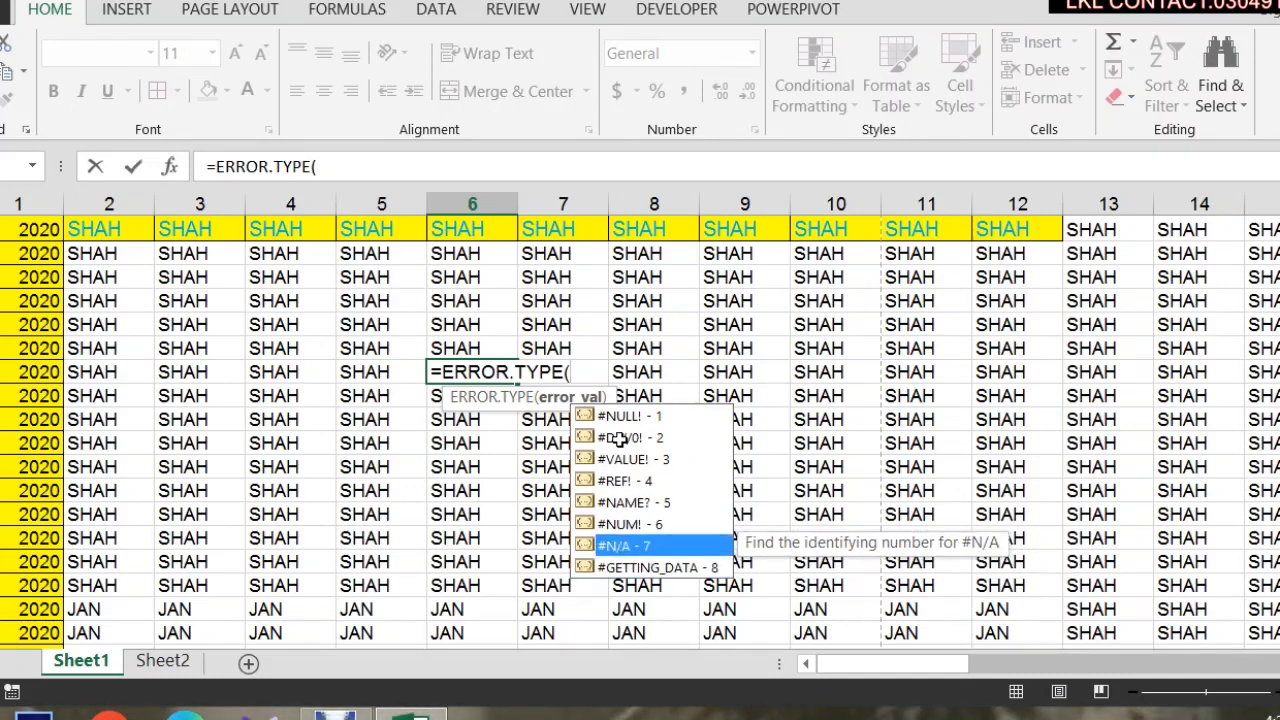
Complete the formula with 7 as the argument so that it reads =ERROR.TYPE(7).
{"action": "key", "text": "Return"}
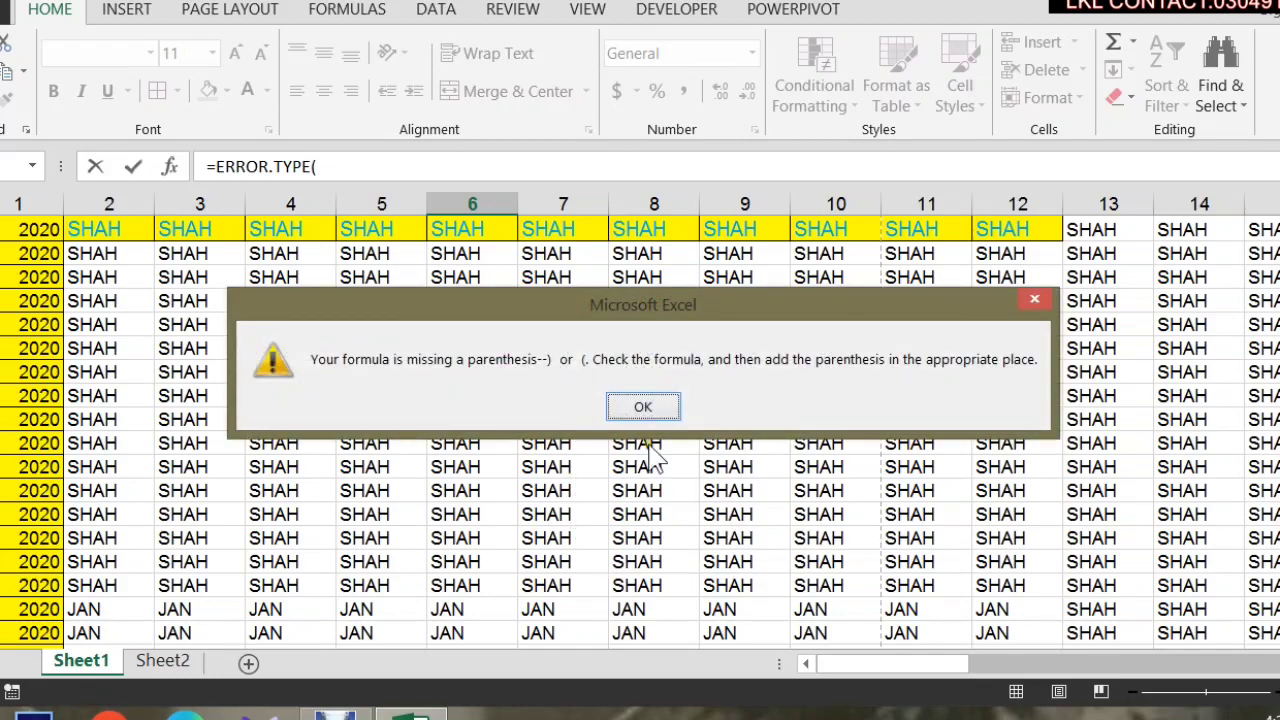
{"action": "left_click", "coordinate": [626, 405]}
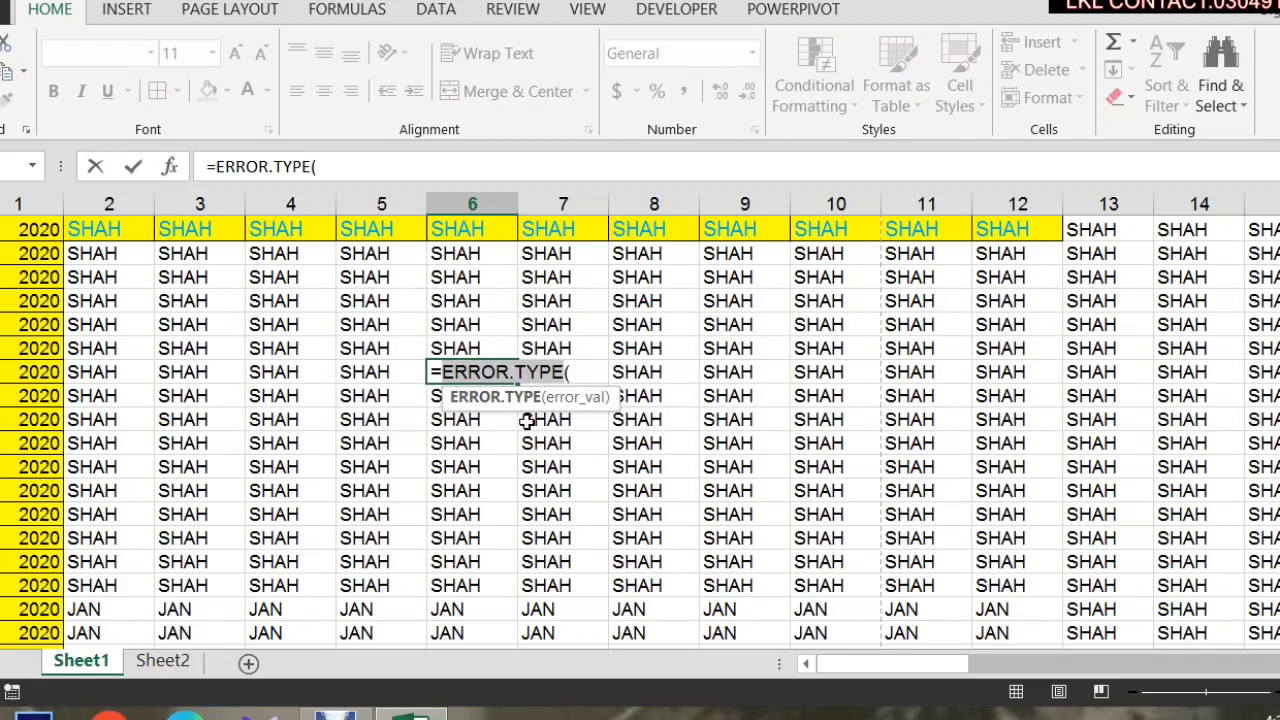
{"action": "left_click", "coordinate": [595, 376]}
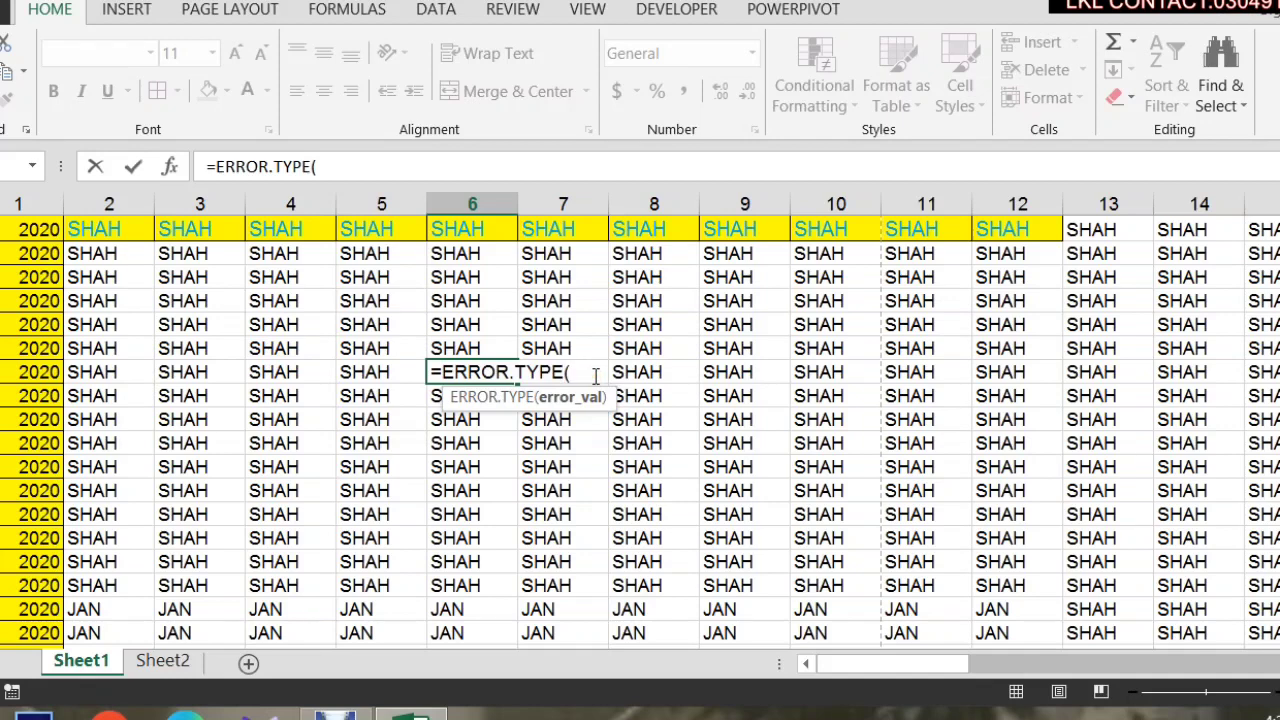
{"action": "type", "text": "7"}
{"action": "key", "text": "Return"}
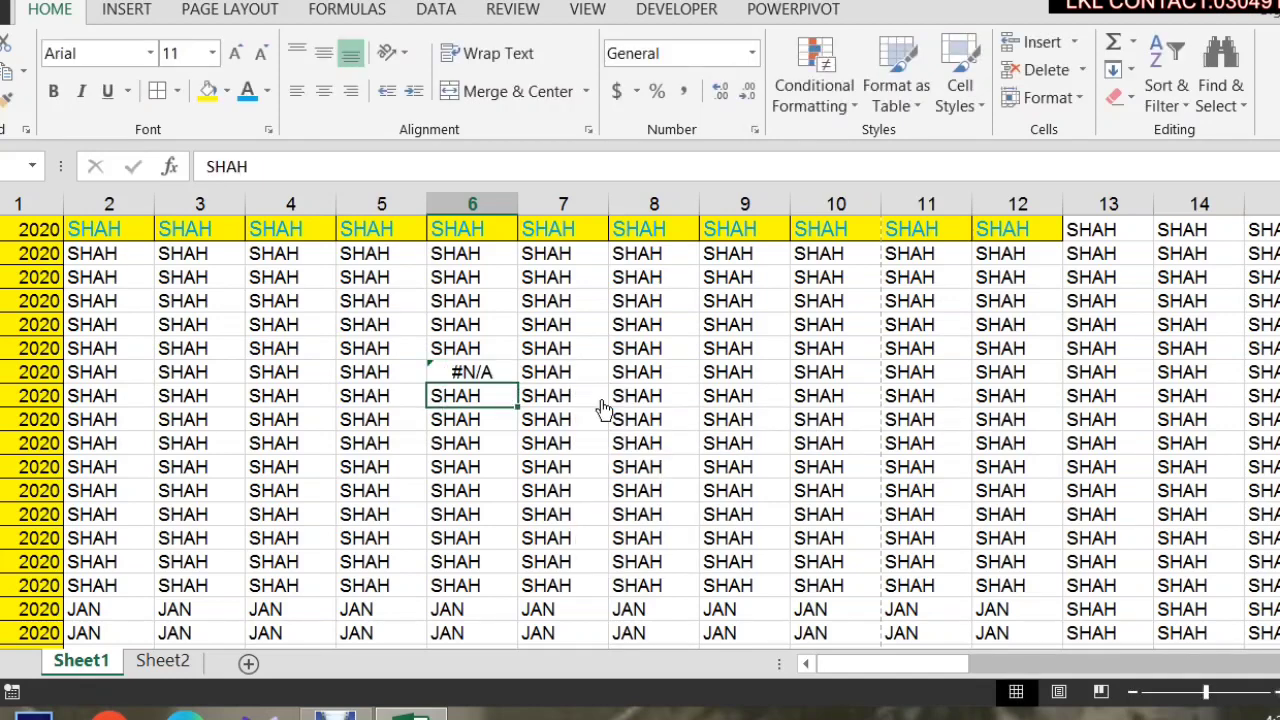
Fill the ERROR.TYPE formula down column 6 through the first JAN row.
{"action": "left_click", "coordinate": [470, 369]}
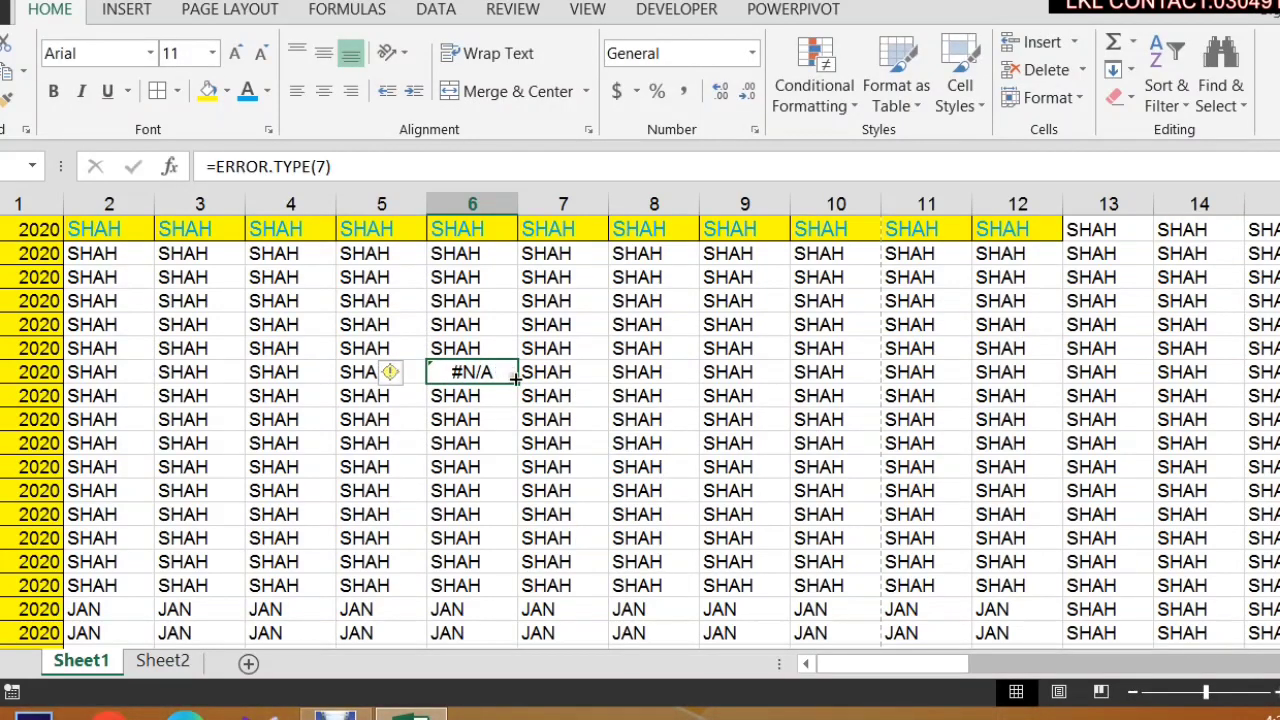
{"action": "left_click_drag", "start_coordinate": [519, 381], "coordinate": [473, 612]}
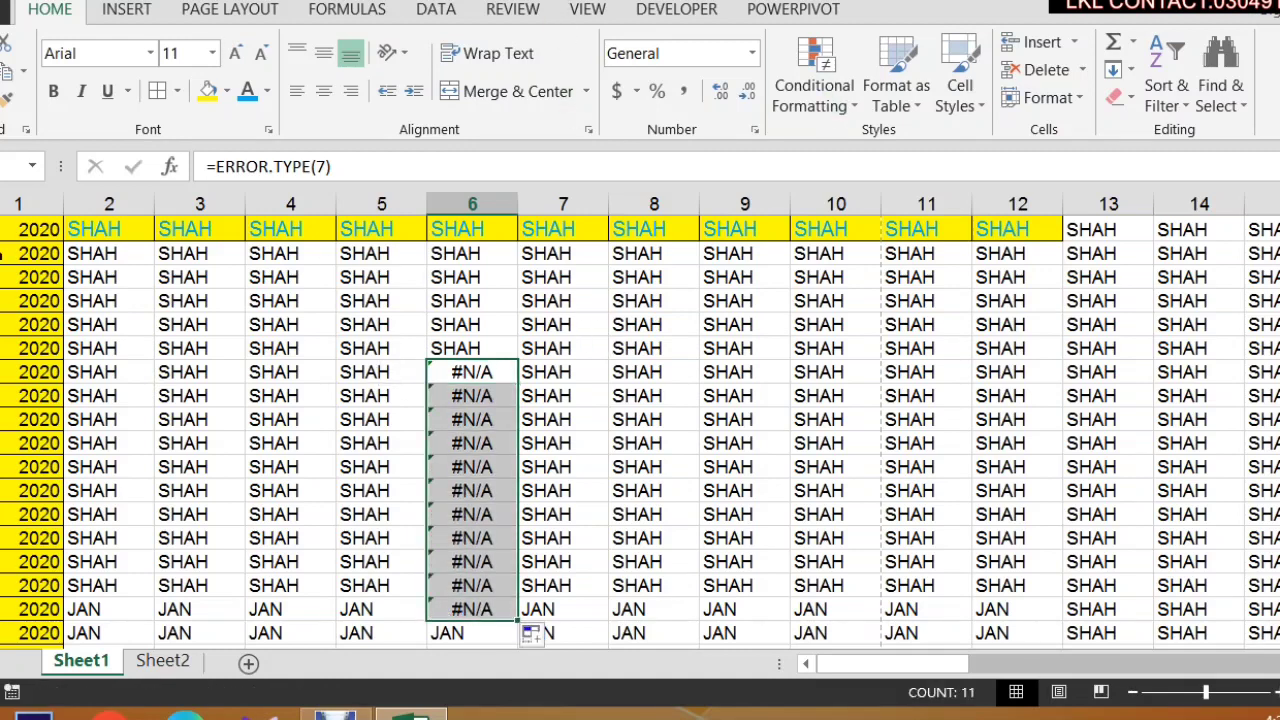
{"action": "left_click", "coordinate": [285, 327]}
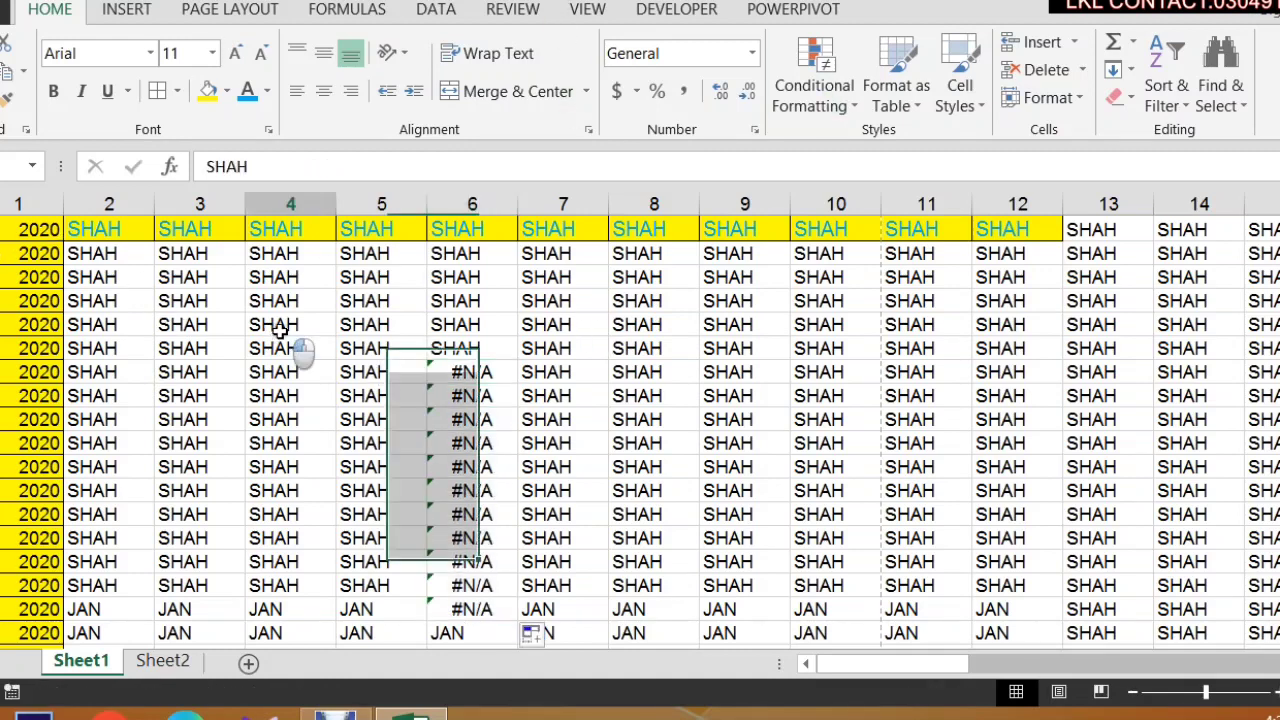
Set cell errors to print as displayed, check the error cells in the print preview, and return to the sheet.
{"action": "left_click", "coordinate": [207, 12]}
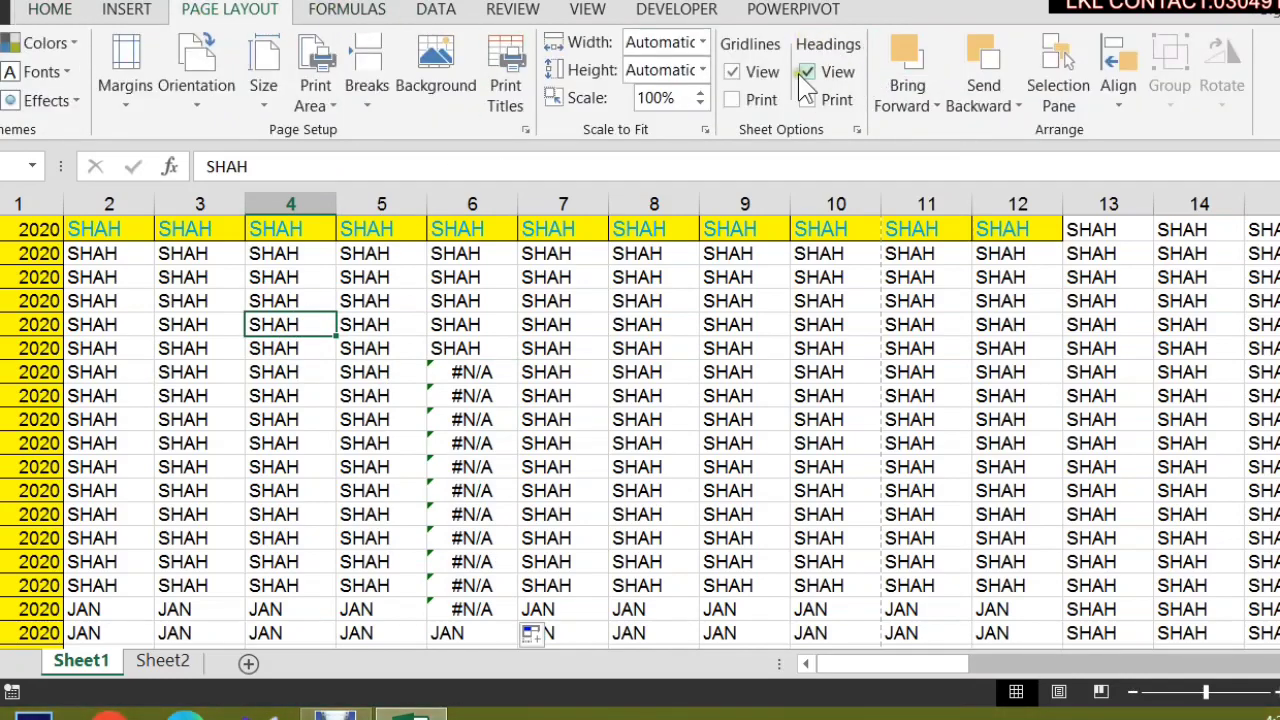
{"action": "left_click", "coordinate": [506, 70]}
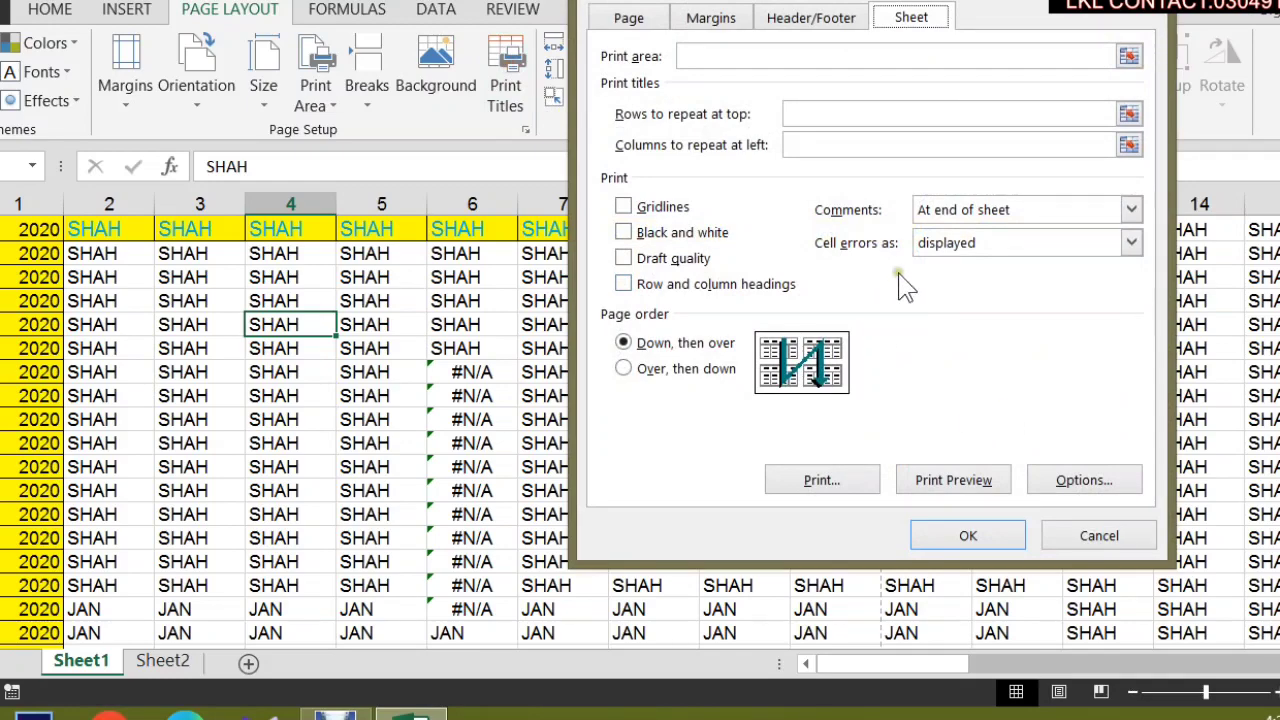
{"action": "left_click", "coordinate": [930, 244]}
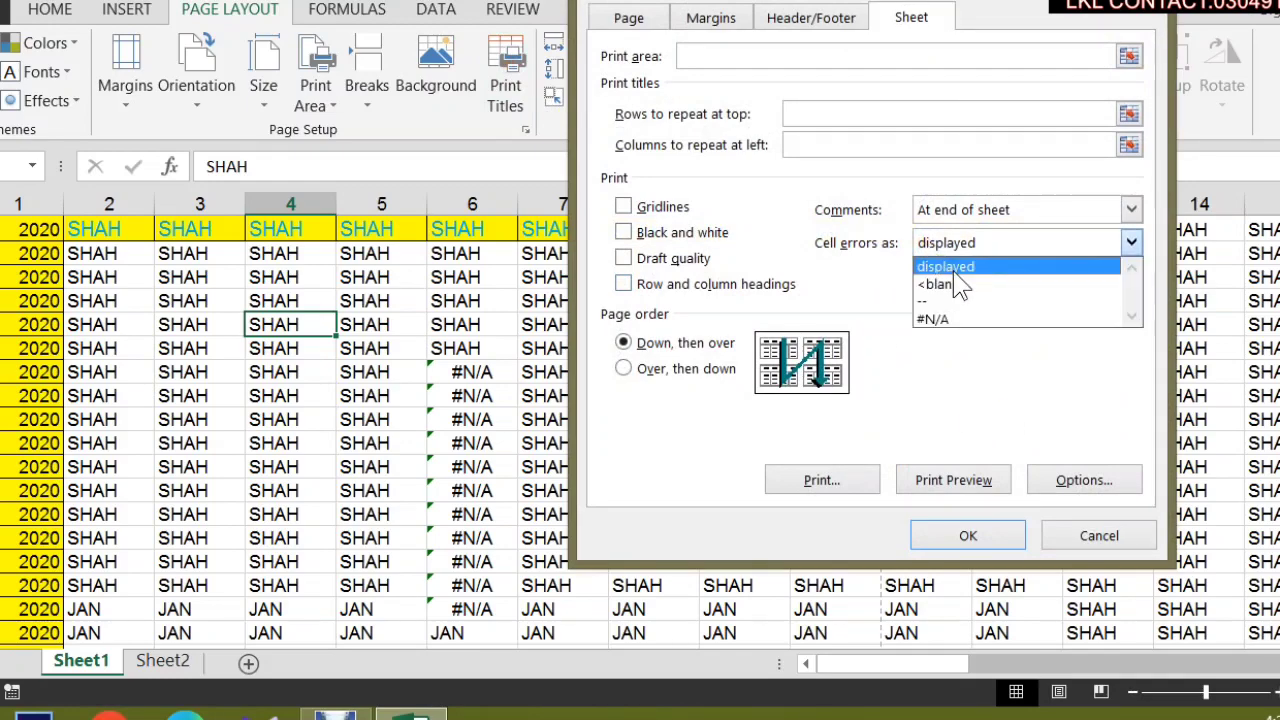
{"action": "left_click", "coordinate": [954, 271]}
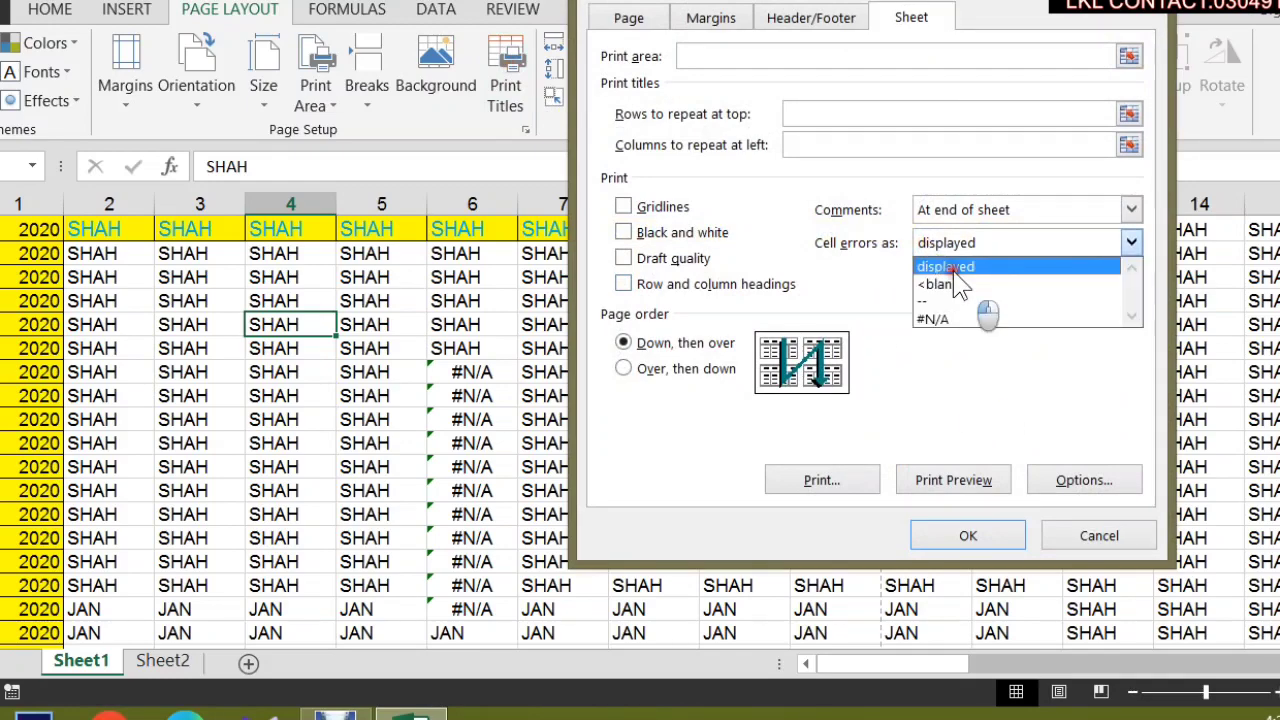
{"action": "left_click", "coordinate": [924, 482]}
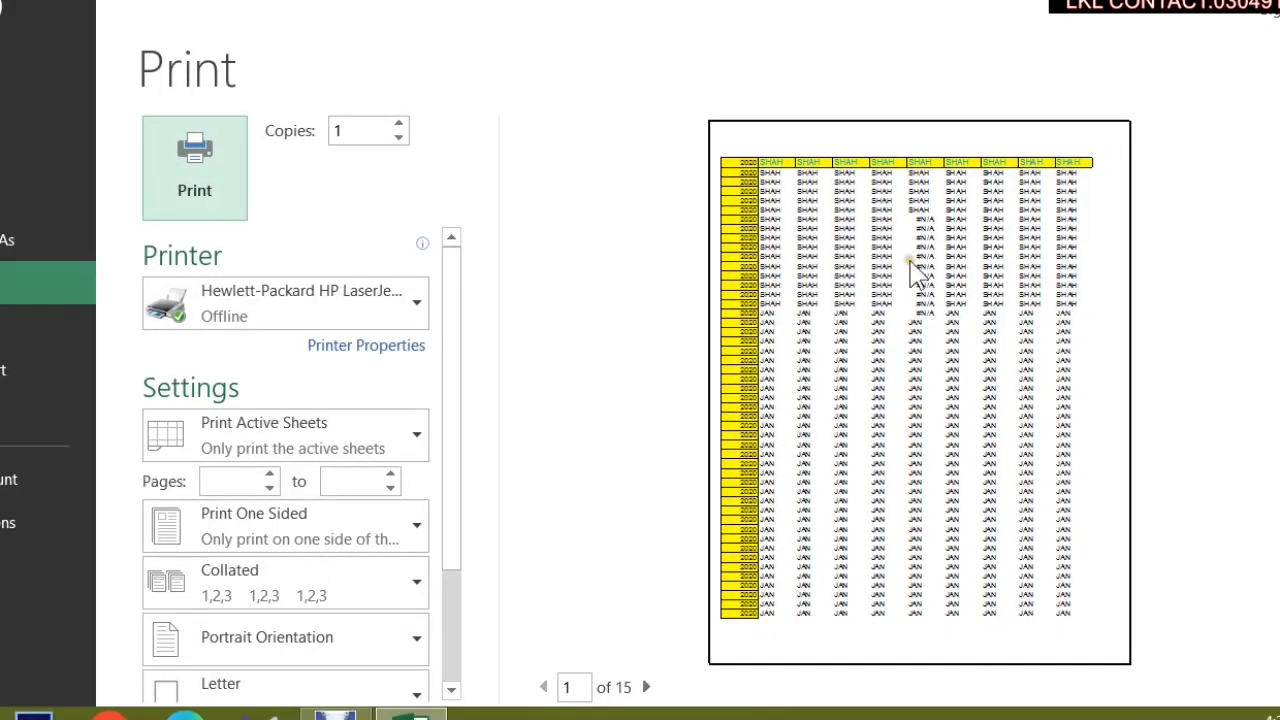
{"action": "left_click", "coordinate": [962, 312]}
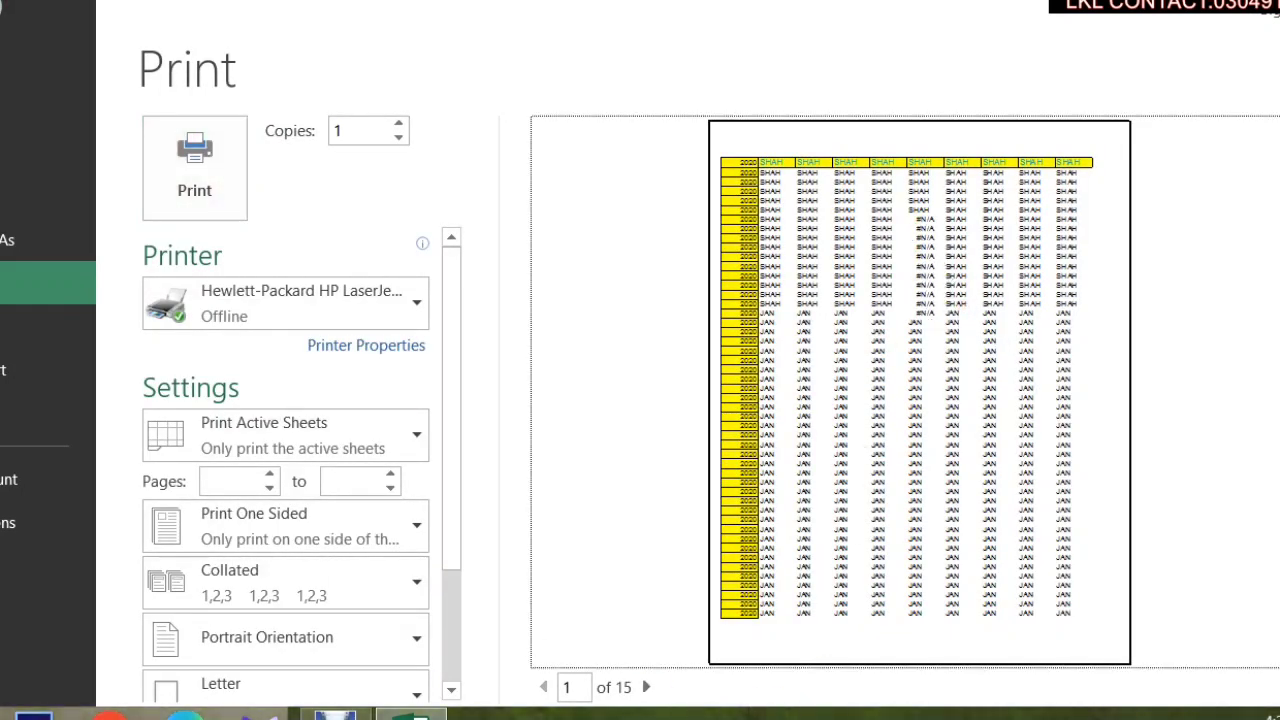
{"action": "key", "text": "Escape"}
Set cell errors to print as <blank>, check the print preview, and return to the sheet.
{"action": "left_click", "coordinate": [505, 88]}
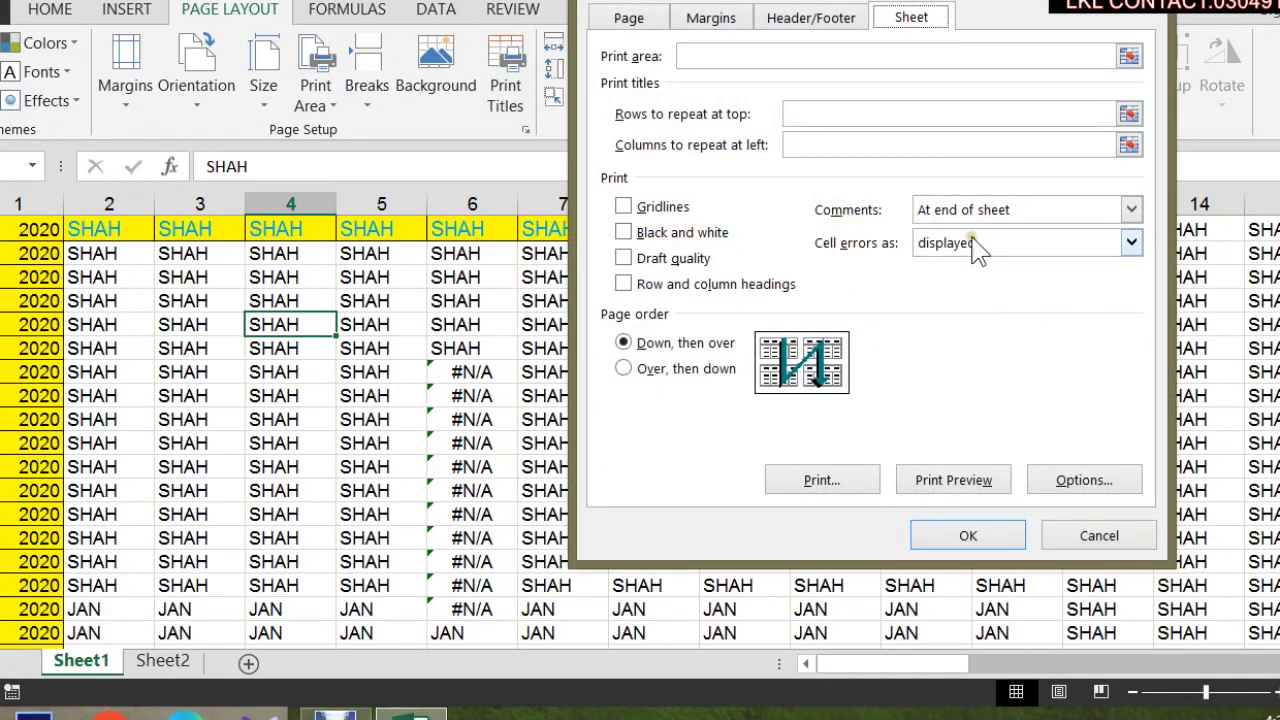
{"action": "left_click", "coordinate": [978, 250]}
{"action": "left_click", "coordinate": [978, 288]}
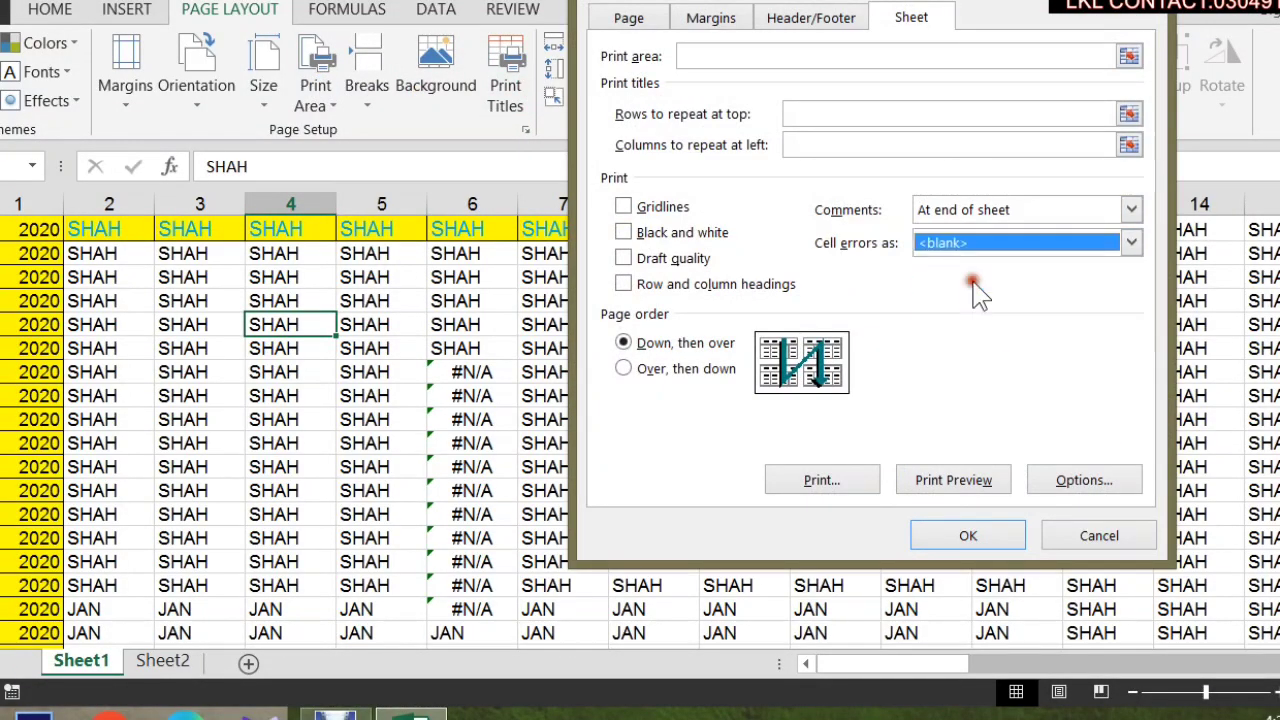
{"action": "left_click", "coordinate": [945, 485]}
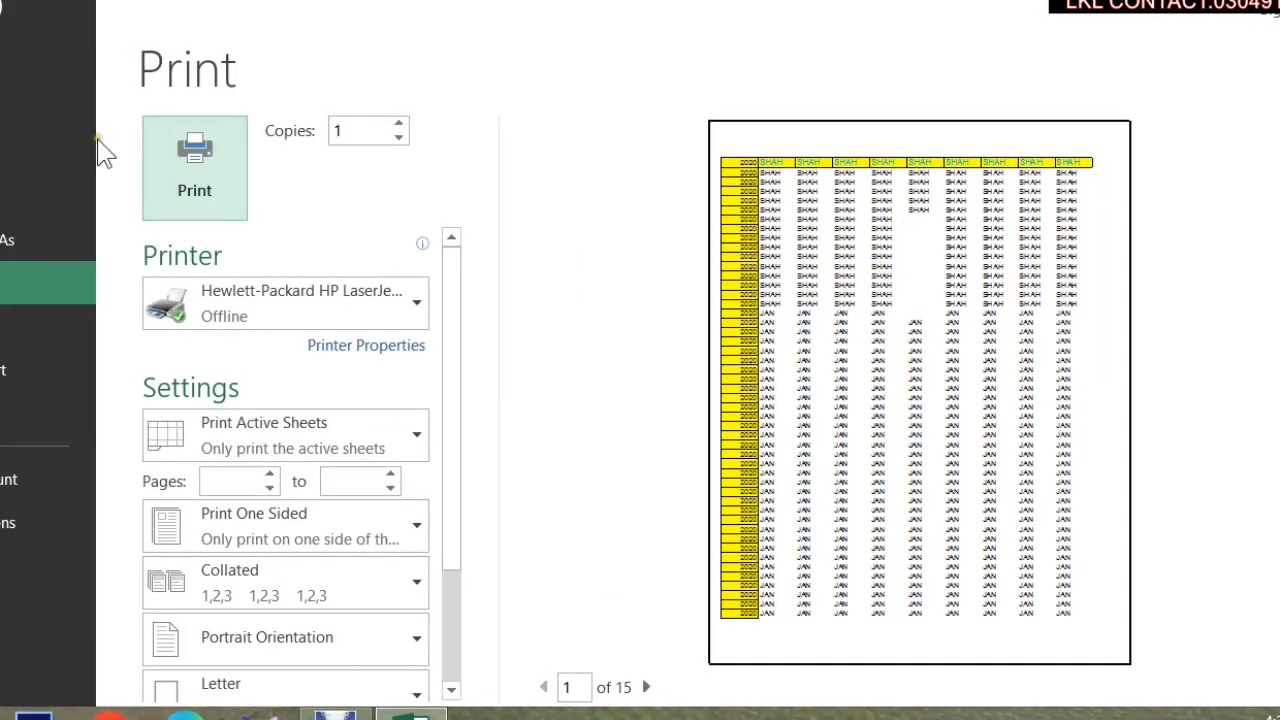
{"action": "key", "text": "Escape"}
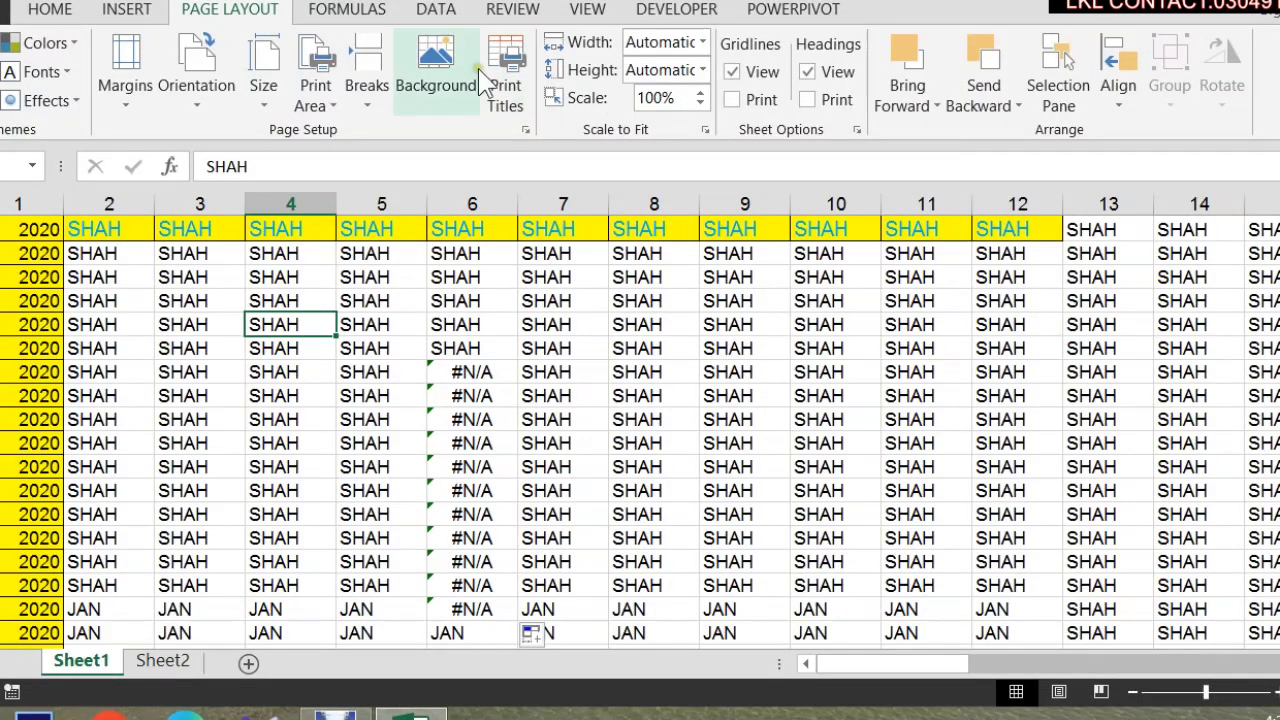
Set cell errors to print as --, check the error cells in the print preview, and return to the sheet.
{"action": "left_click", "coordinate": [505, 85]}
{"action": "left_click", "coordinate": [930, 243]}
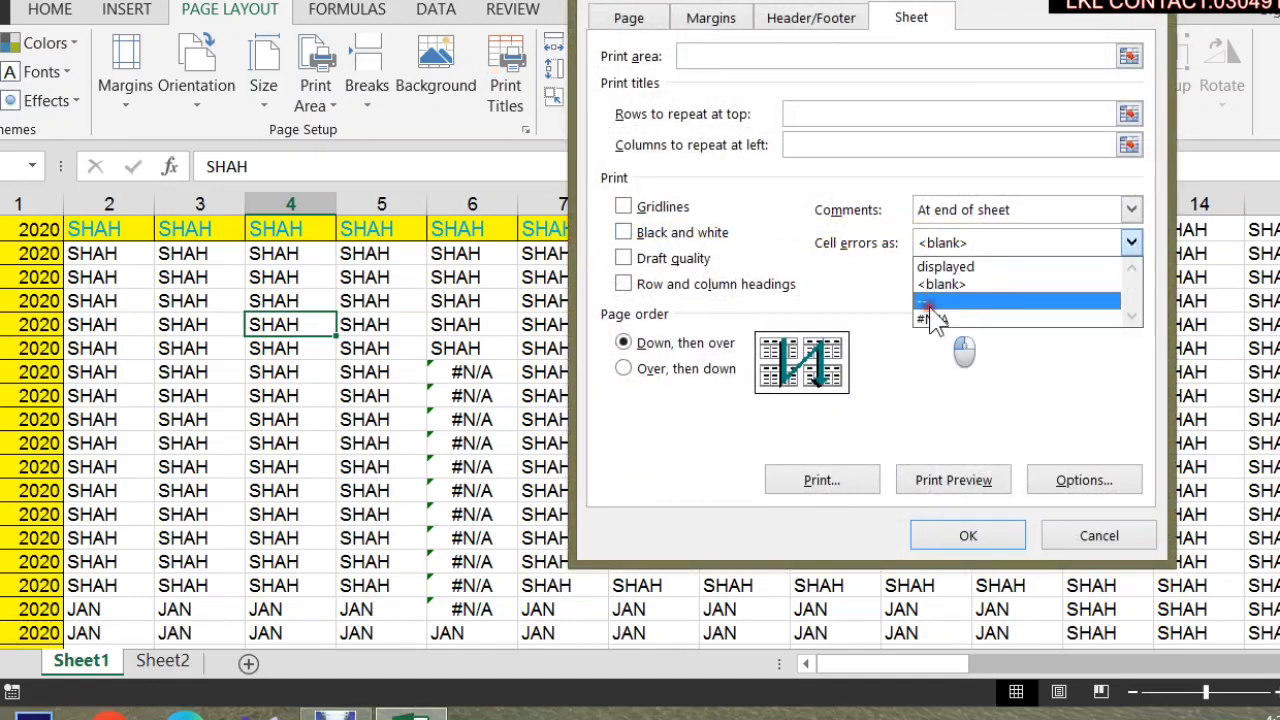
{"action": "left_click", "coordinate": [933, 302]}
{"action": "left_click", "coordinate": [955, 480]}
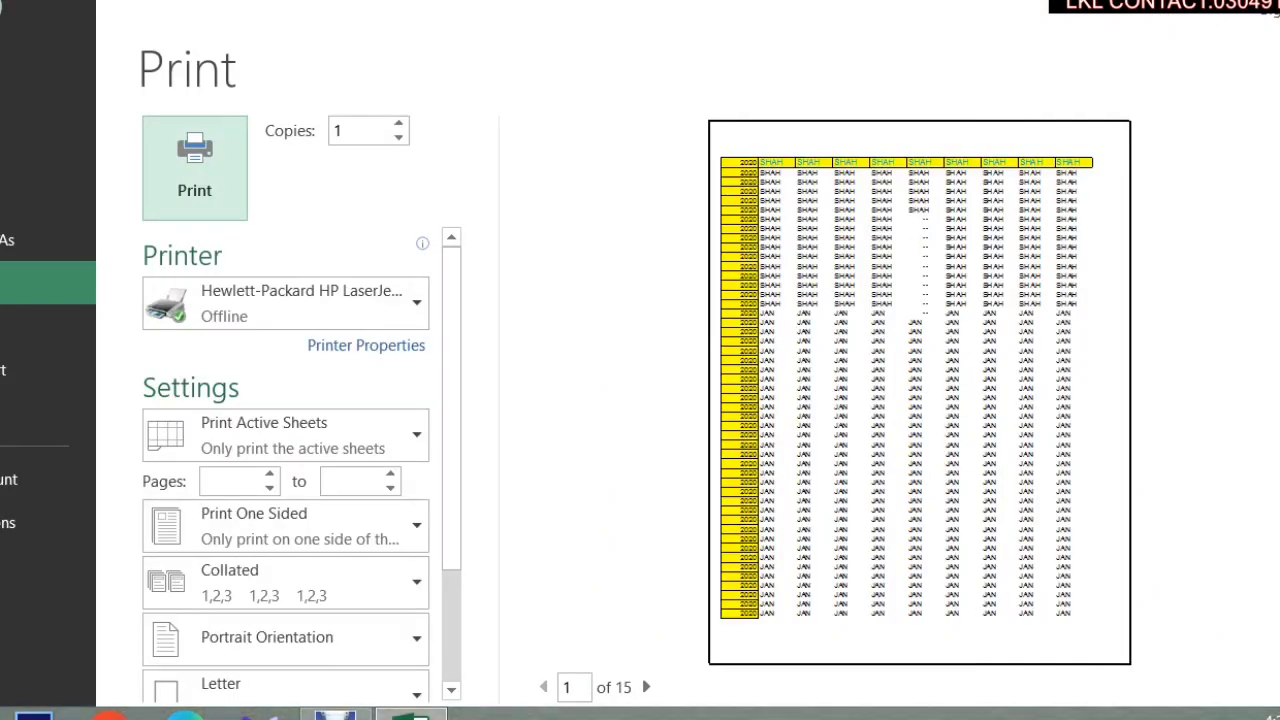
{"action": "key", "text": "Escape"}
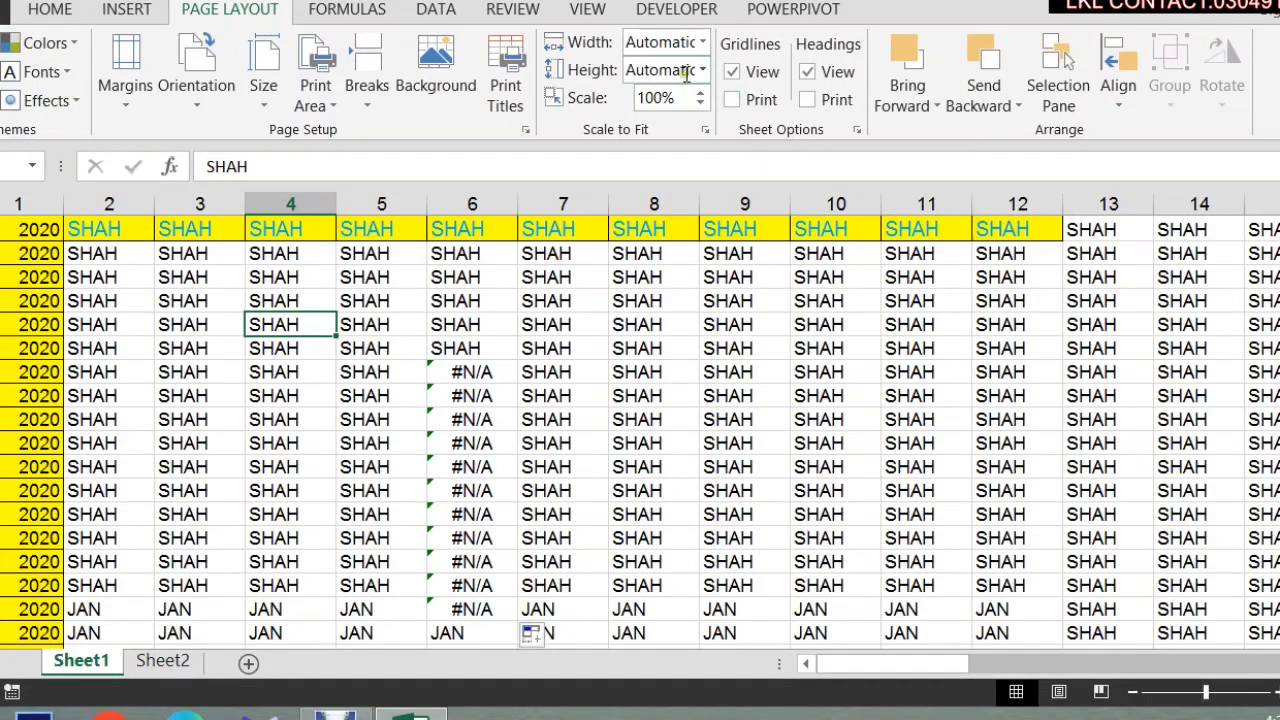
Set cell errors to print as #N/A, check the print preview, and return to the sheet.
{"action": "left_click", "coordinate": [505, 80]}
{"action": "left_click", "coordinate": [933, 243]}
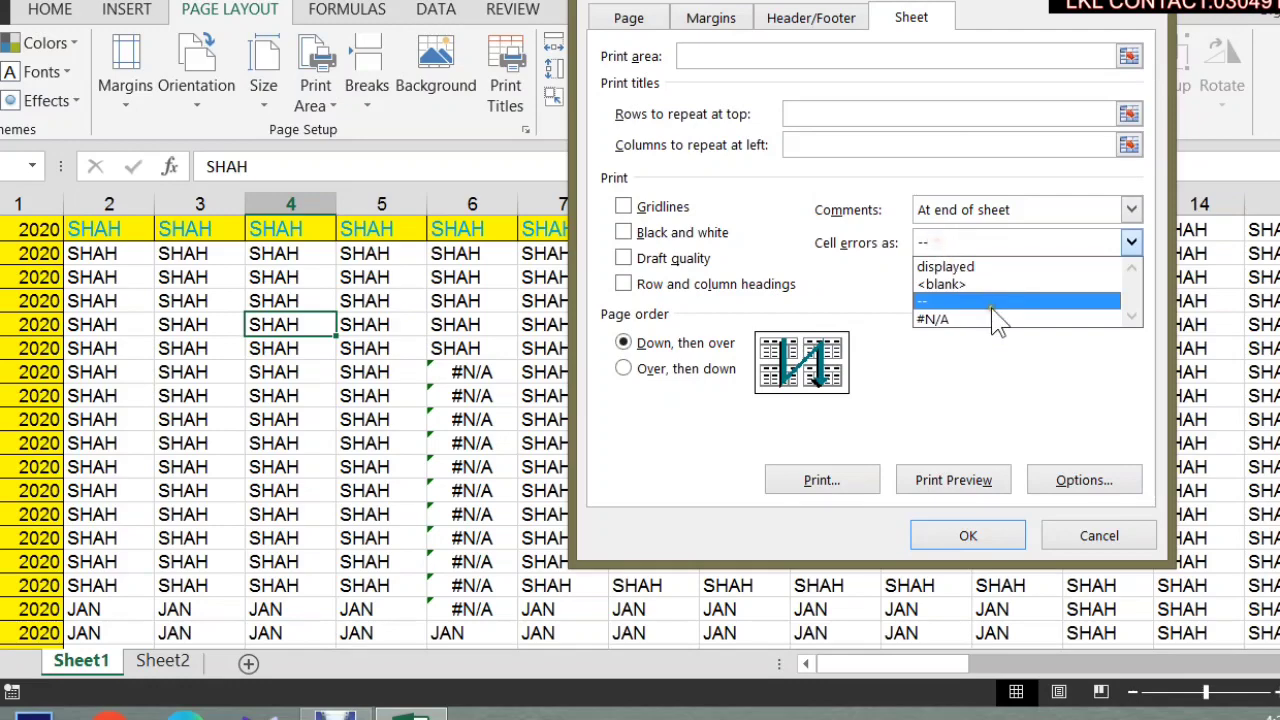
{"action": "left_click", "coordinate": [925, 318]}
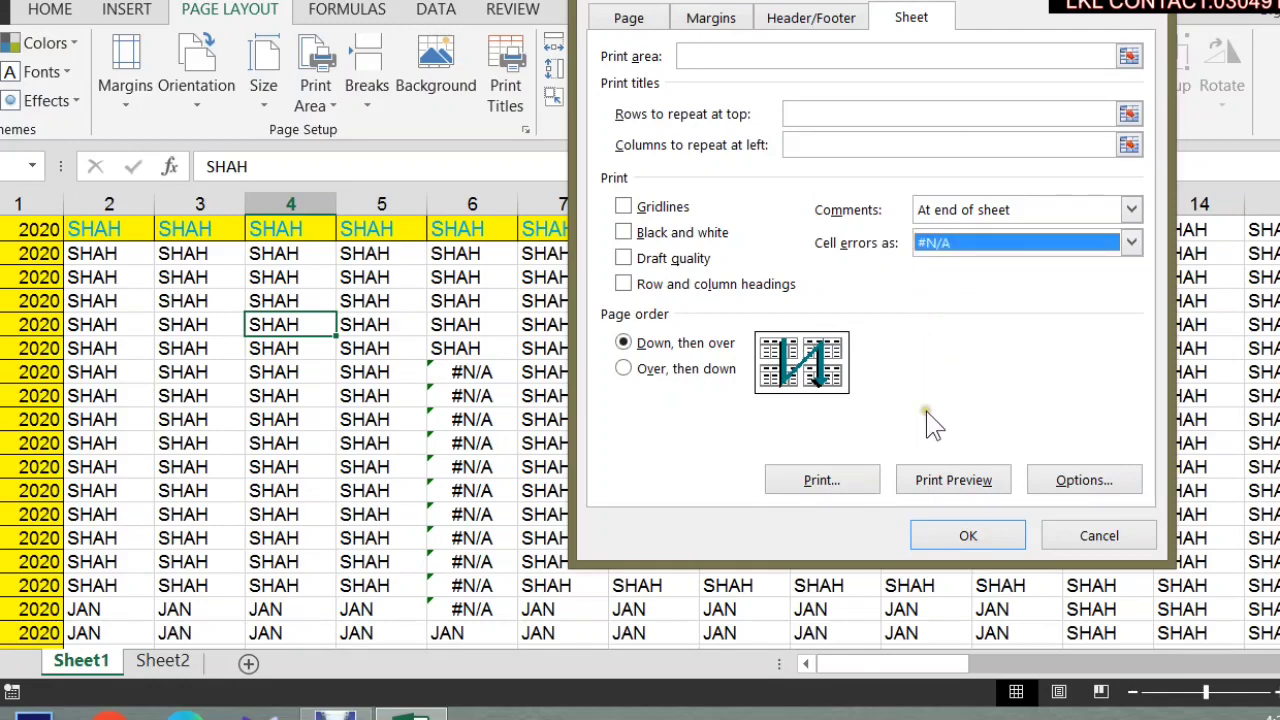
{"action": "left_click", "coordinate": [950, 481]}
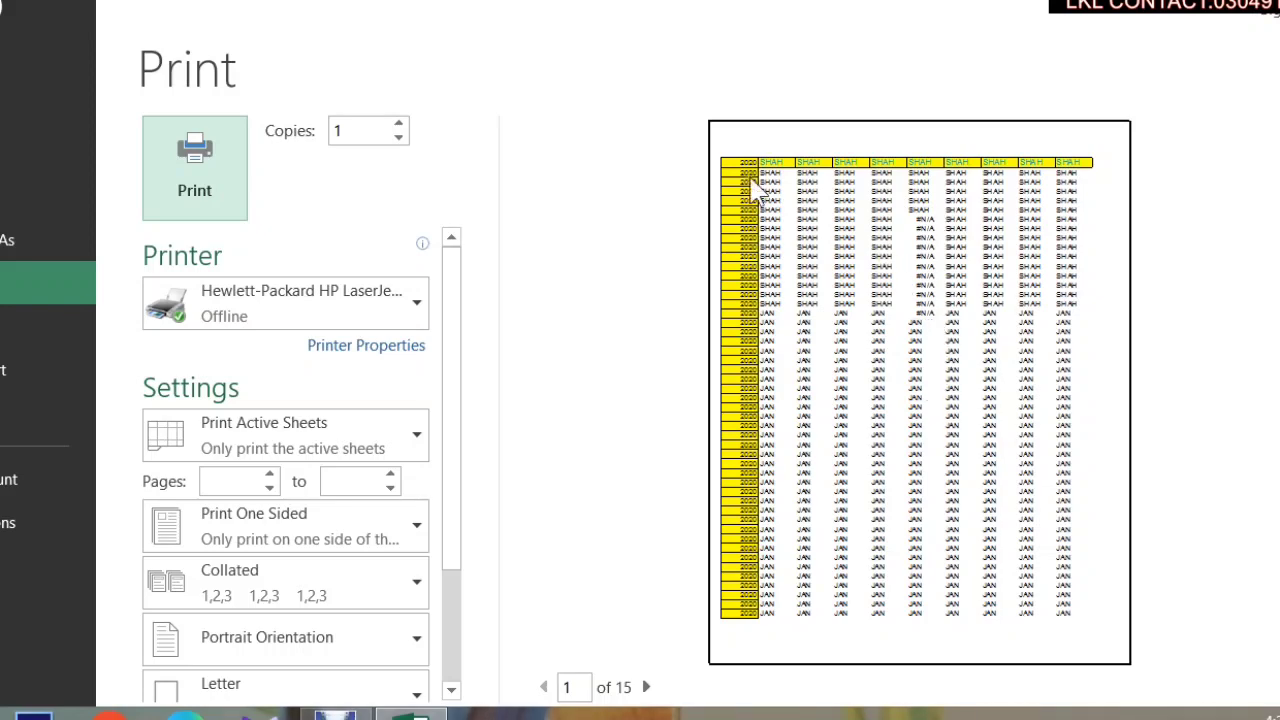
{"action": "key", "text": "Escape"}
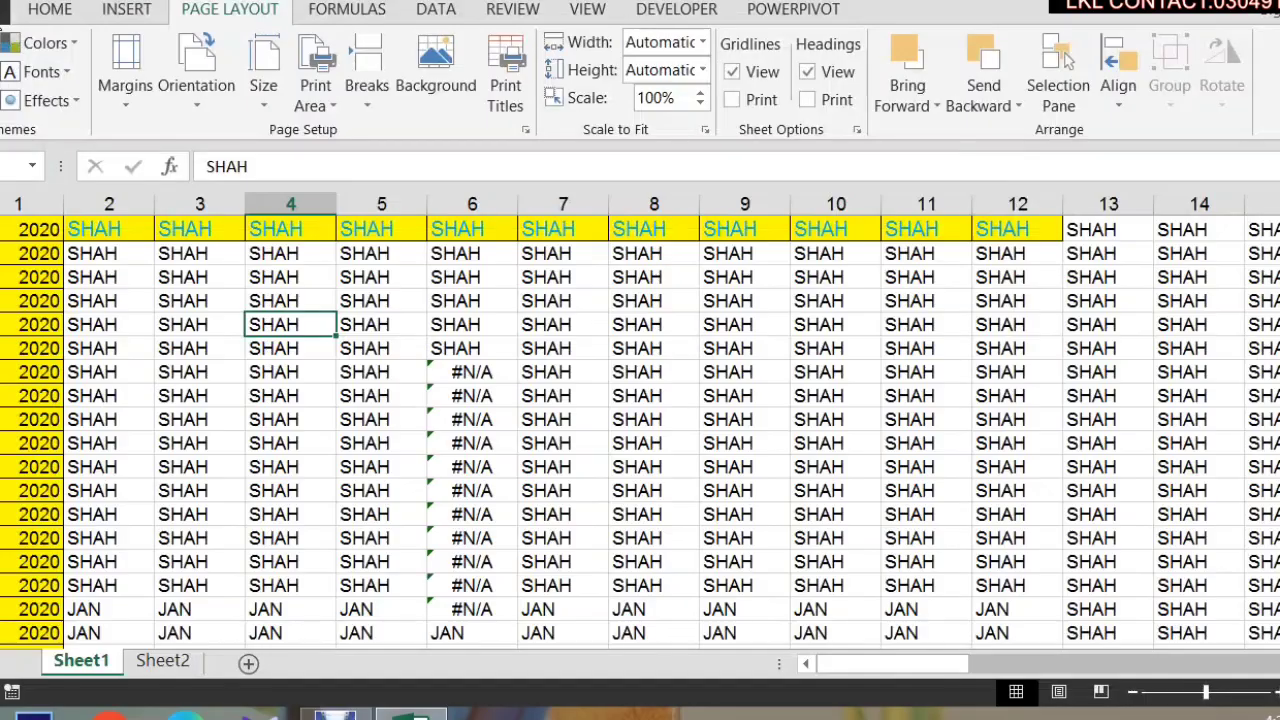
Set the page order to Over, then down and show the print preview.
{"action": "left_click", "coordinate": [508, 88]}
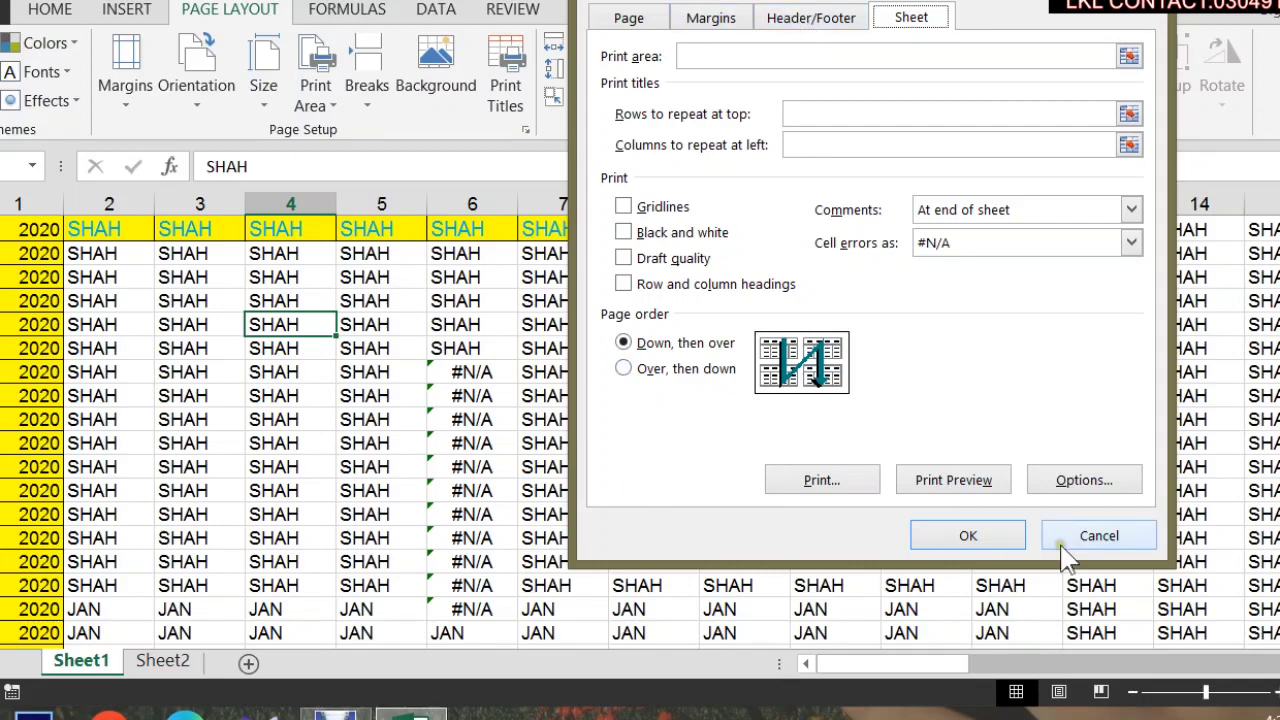
{"action": "left_click", "coordinate": [645, 368]}
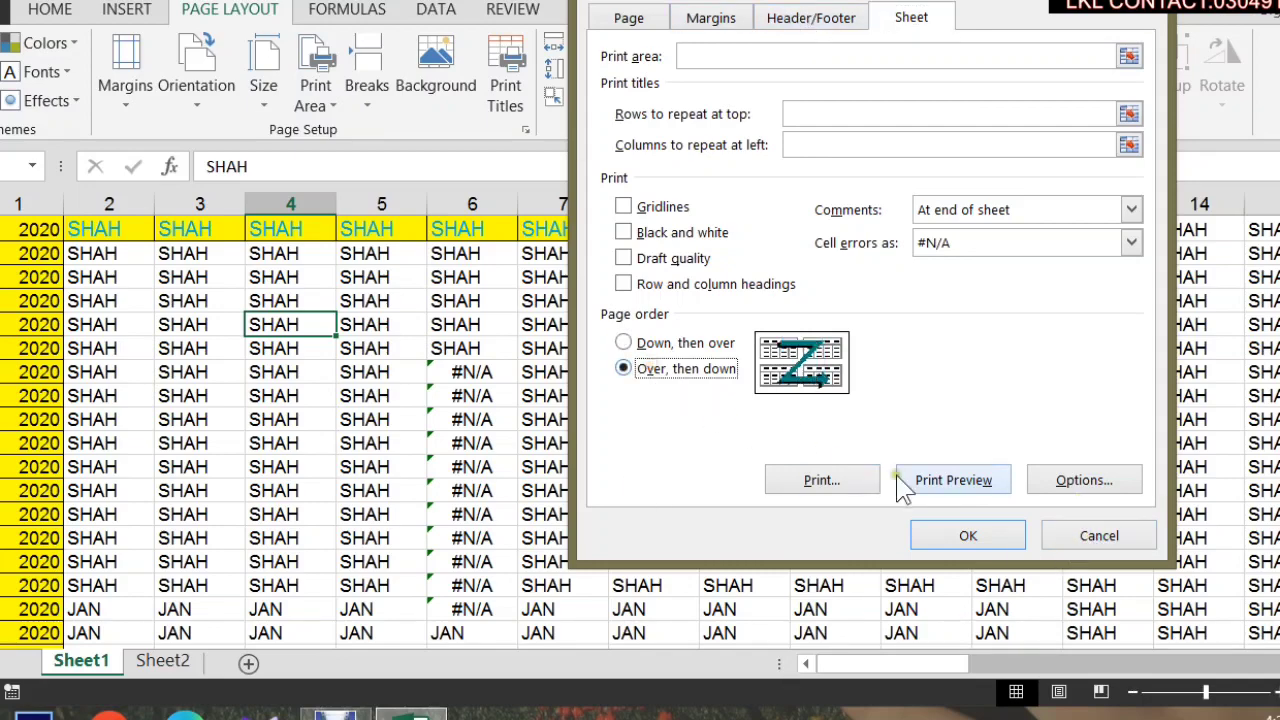
{"action": "left_click", "coordinate": [952, 484]}
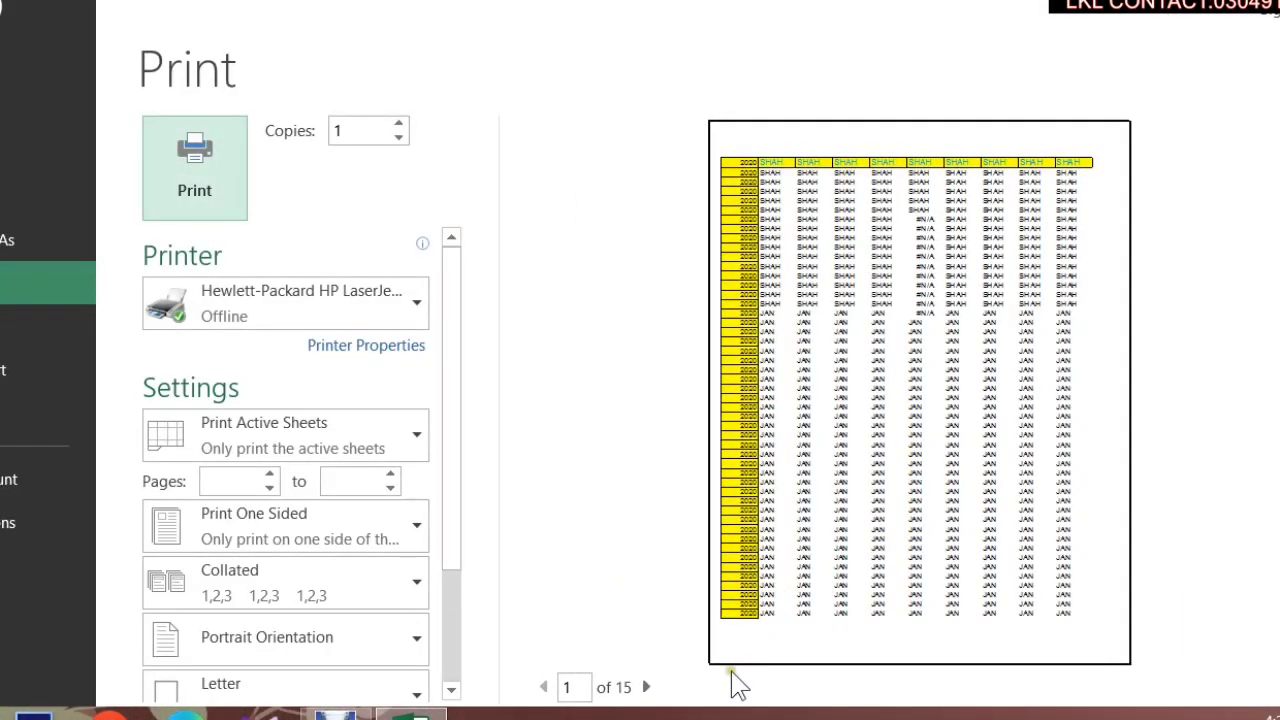
Page through the print preview to page 10 to examine the page order, and return to the sheet.
{"action": "left_click", "coordinate": [648, 687]}
{"action": "left_click", "coordinate": [648, 687]}
{"action": "left_click", "coordinate": [648, 687]}
{"action": "left_click", "coordinate": [648, 687]}
{"action": "left_click", "coordinate": [648, 687]}
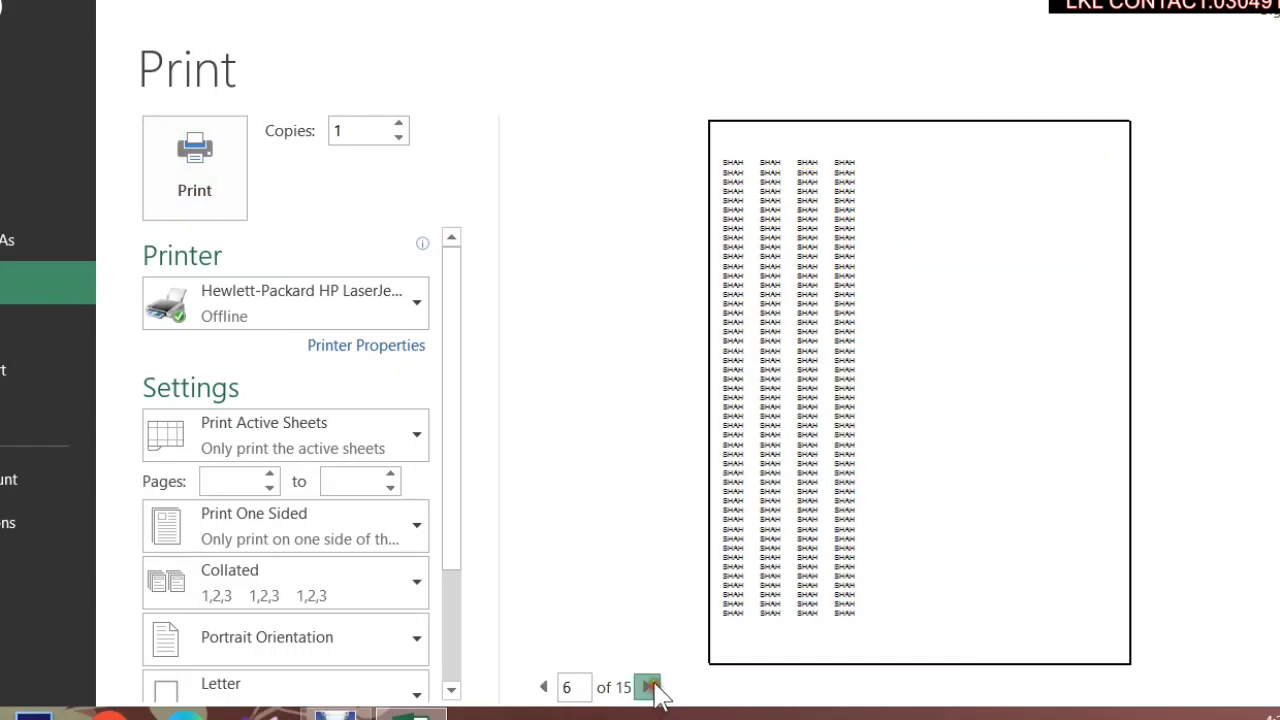
{"action": "left_click", "coordinate": [648, 687]}
{"action": "left_click", "coordinate": [648, 687]}
{"action": "left_click", "coordinate": [648, 687]}
{"action": "left_click", "coordinate": [648, 687]}
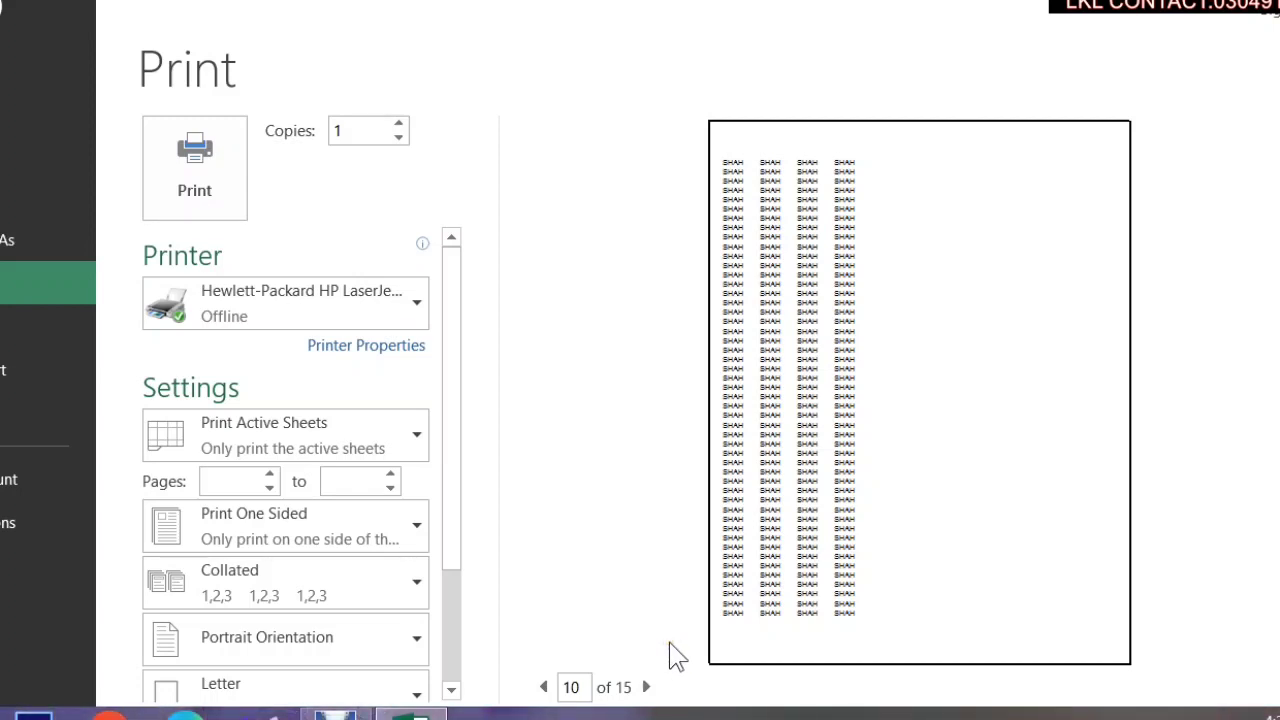
{"action": "key", "text": "Escape"}
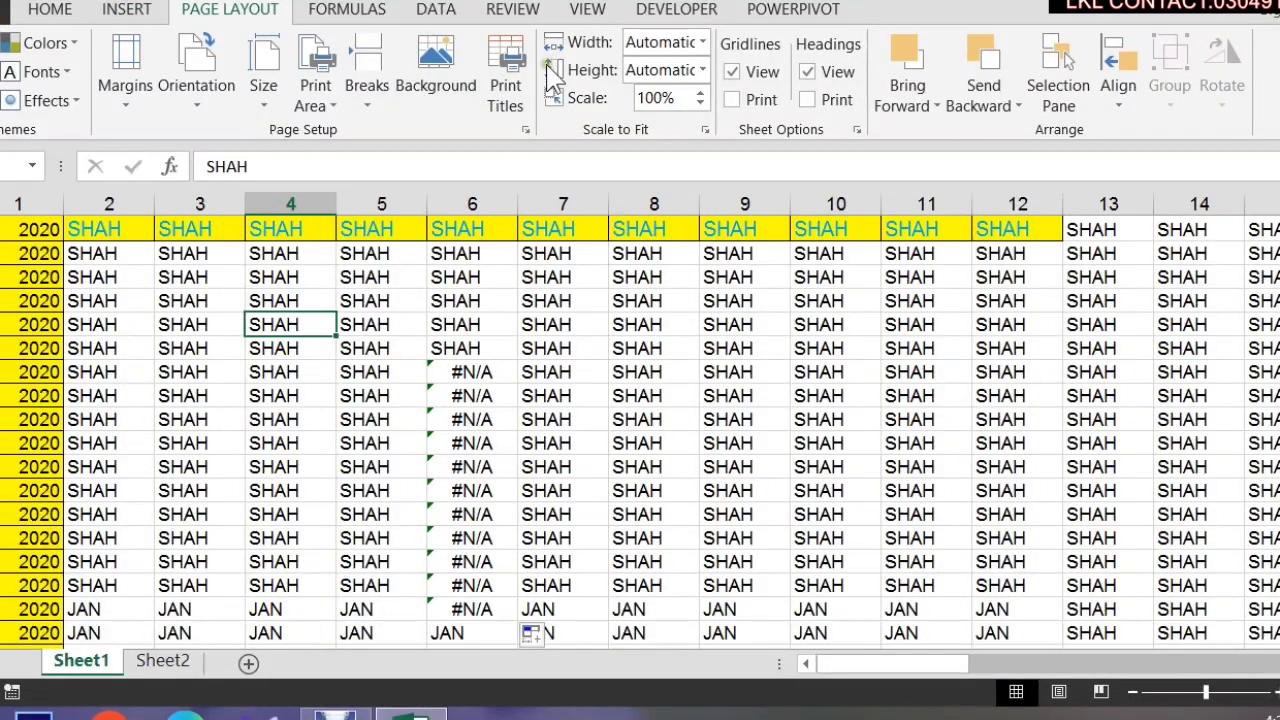
Keep the print width at Automatic, check the sheet in the print preview, and return to the sheet.
{"action": "left_click", "coordinate": [703, 41]}
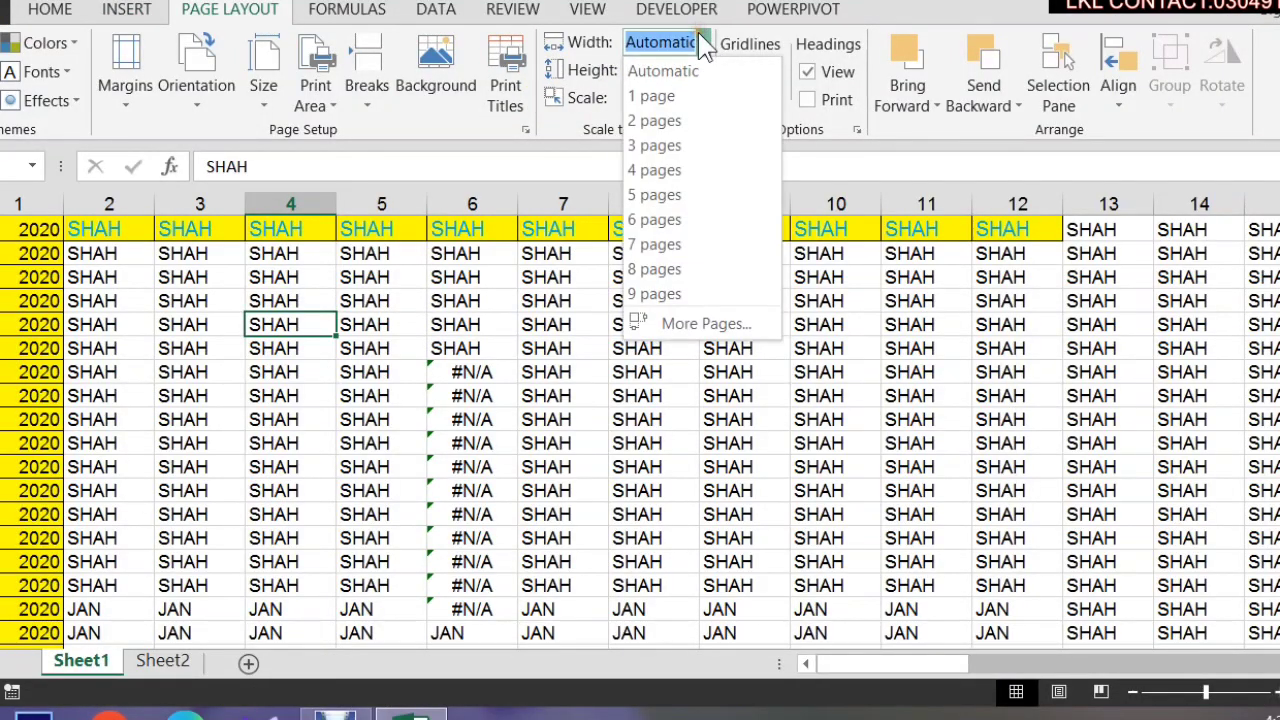
{"action": "left_click", "coordinate": [687, 70]}
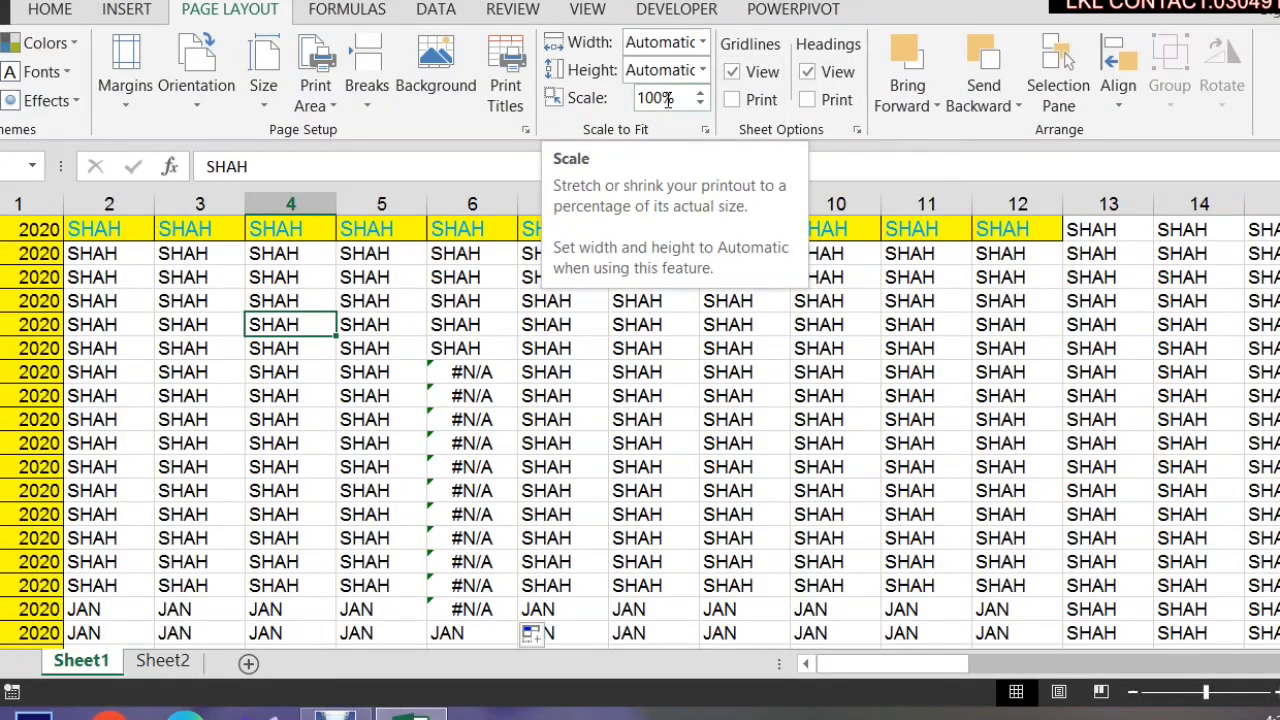
{"action": "left_click", "coordinate": [940, 398]}
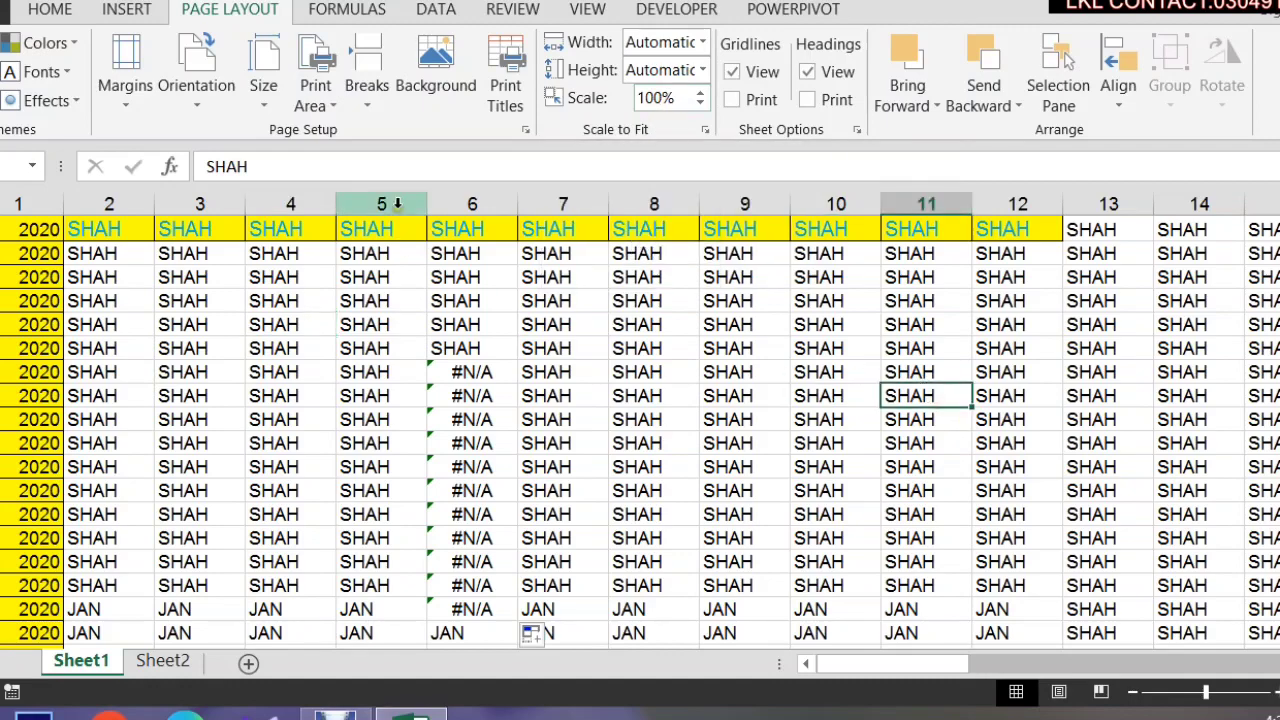
{"action": "key", "text": "ctrl+p"}
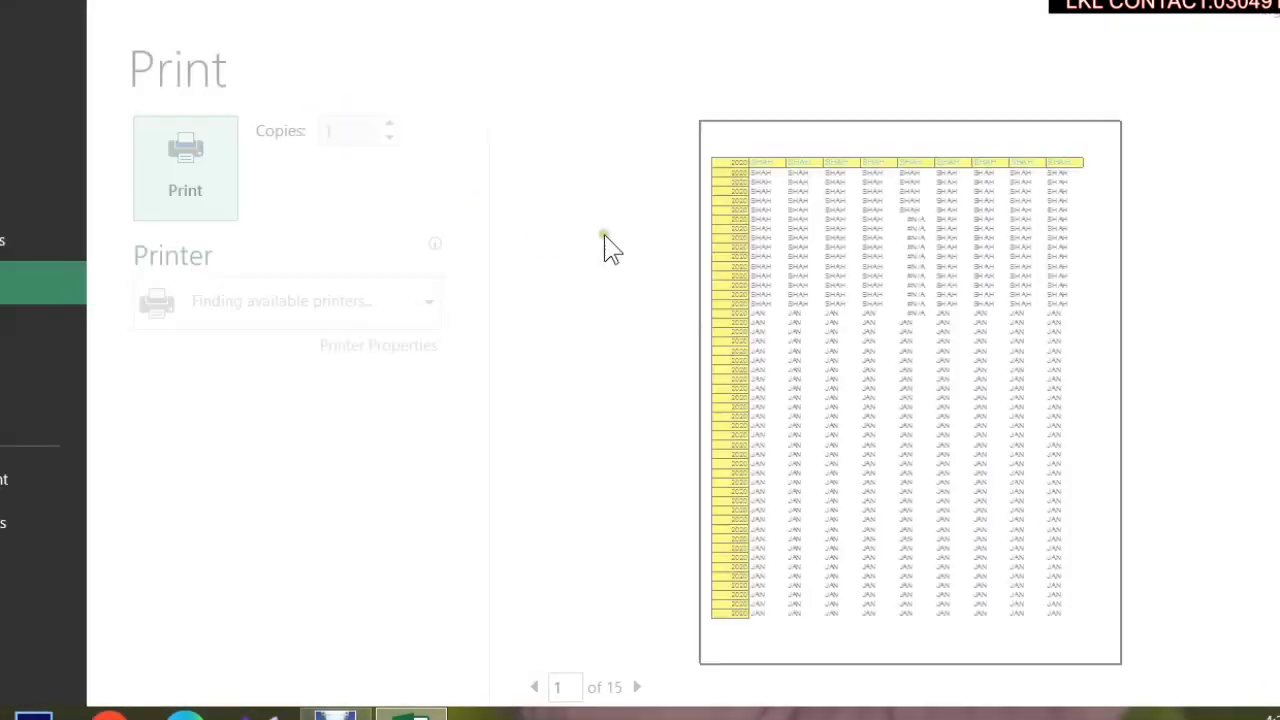
{"action": "key", "text": "Escape"}
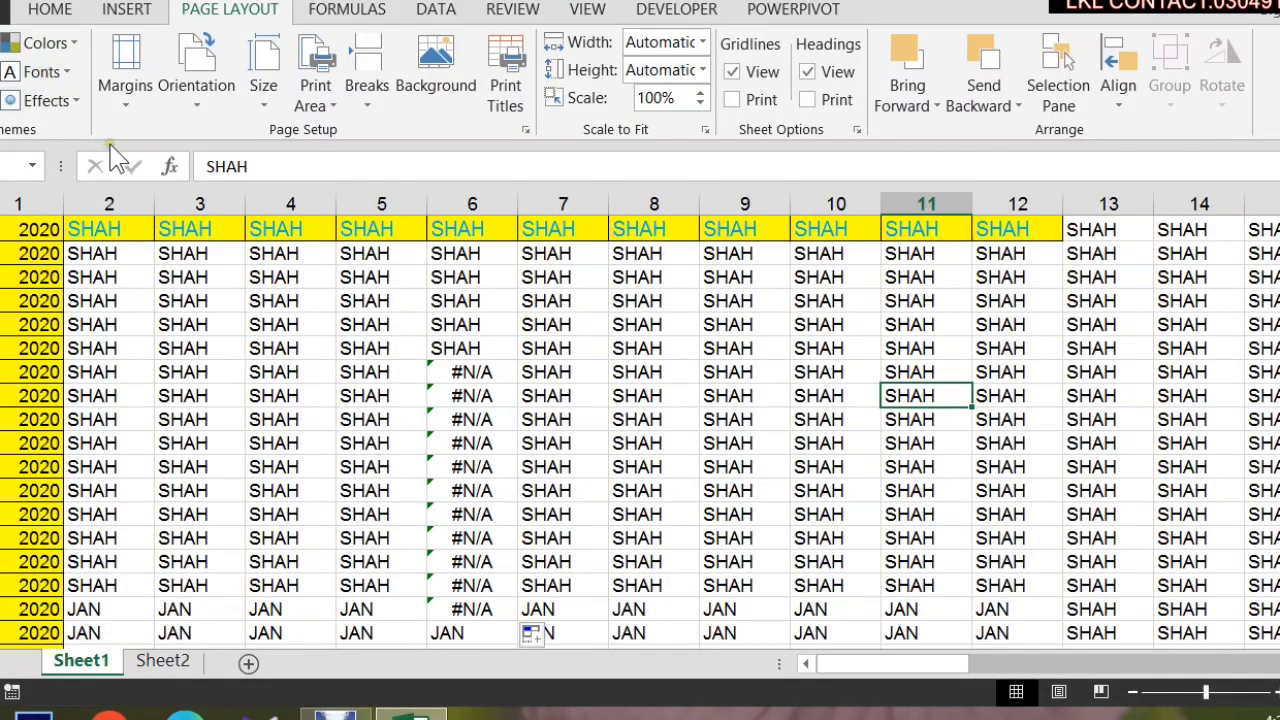
Scale the printout's width to 4 pages, check the print preview, and return to the sheet.
{"action": "left_click", "coordinate": [704, 43]}
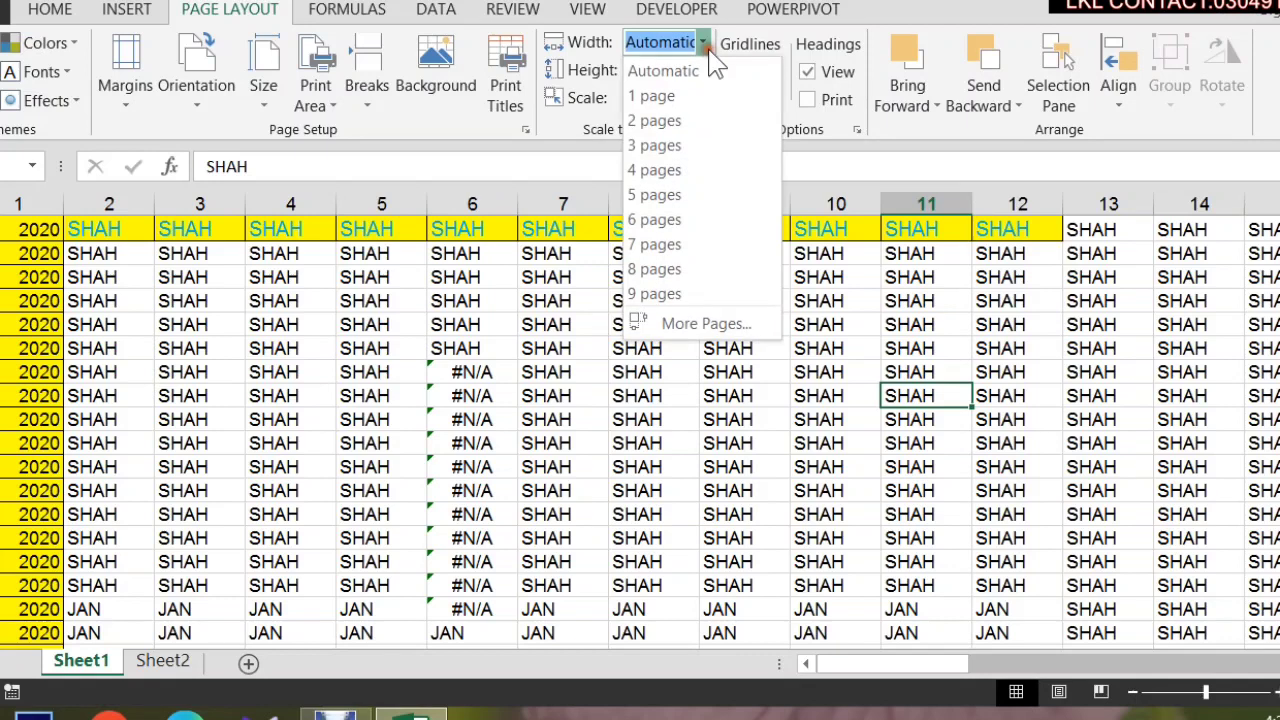
{"action": "left_click", "coordinate": [700, 172]}
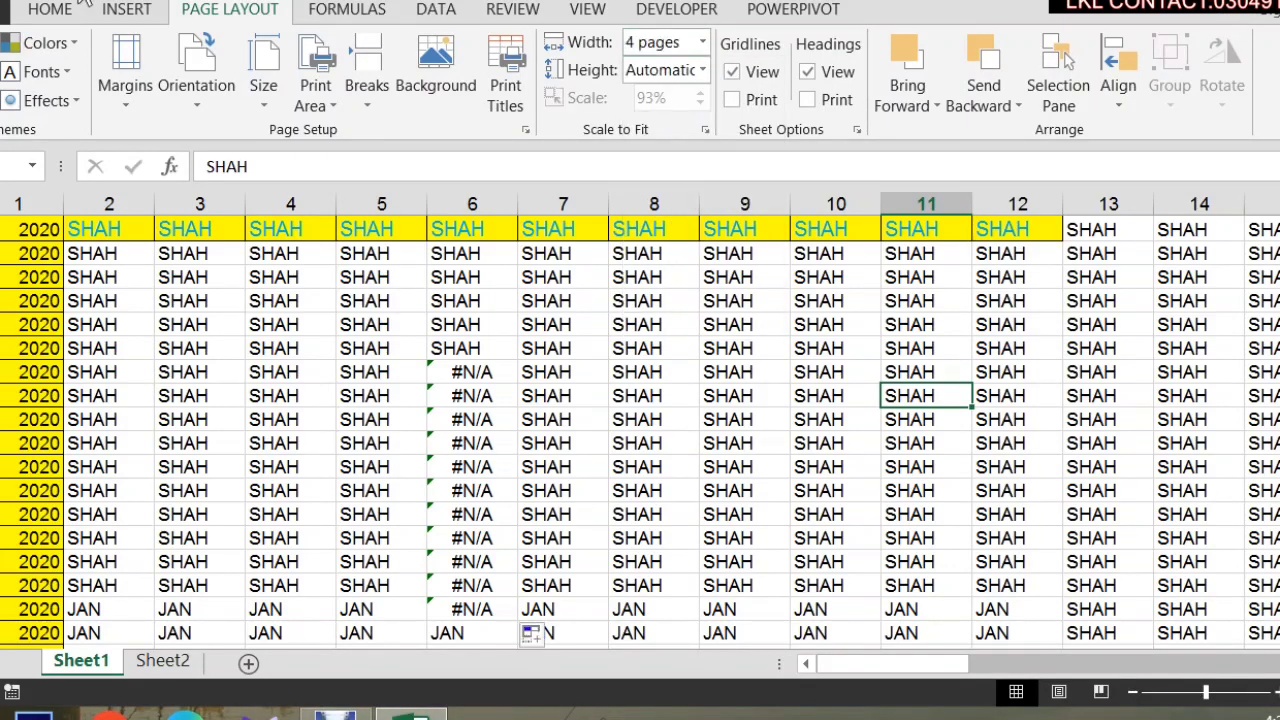
{"action": "key", "text": "ctrl+p"}
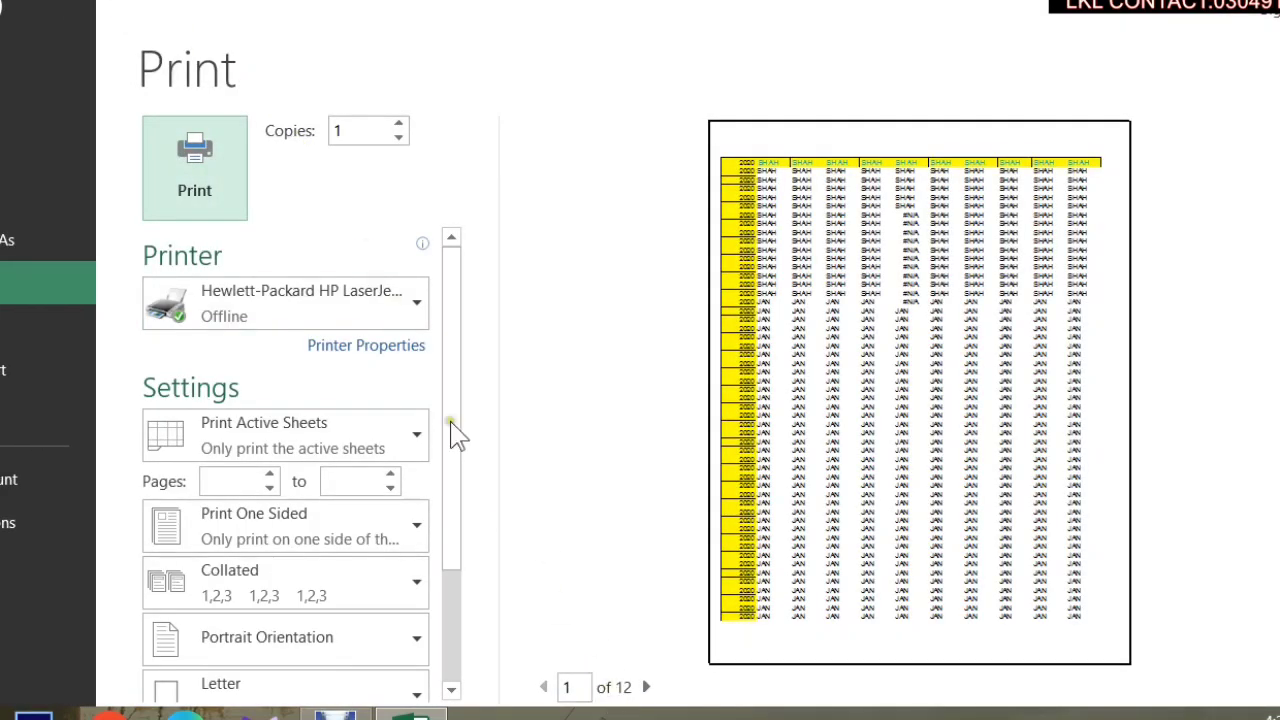
{"action": "left_click", "coordinate": [11, 34]}
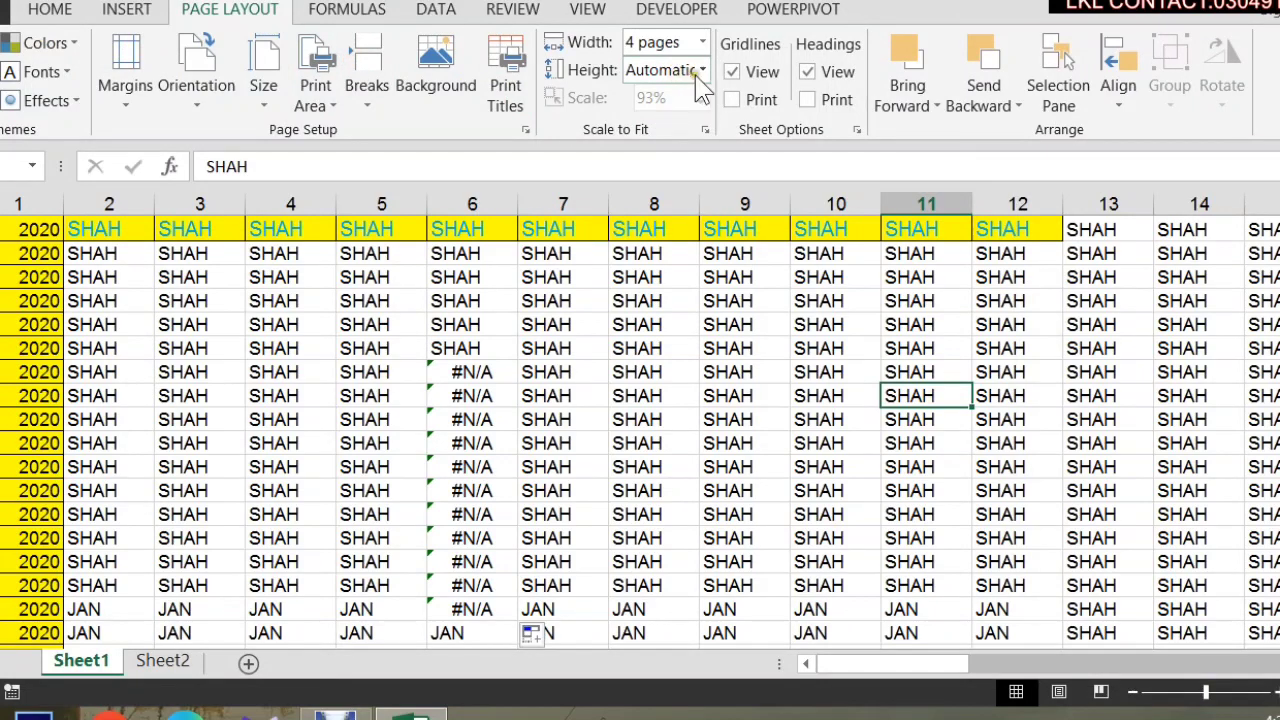
Scale the printout's height to 5 pages, check the print preview, and return to the sheet.
{"action": "left_click", "coordinate": [702, 70]}
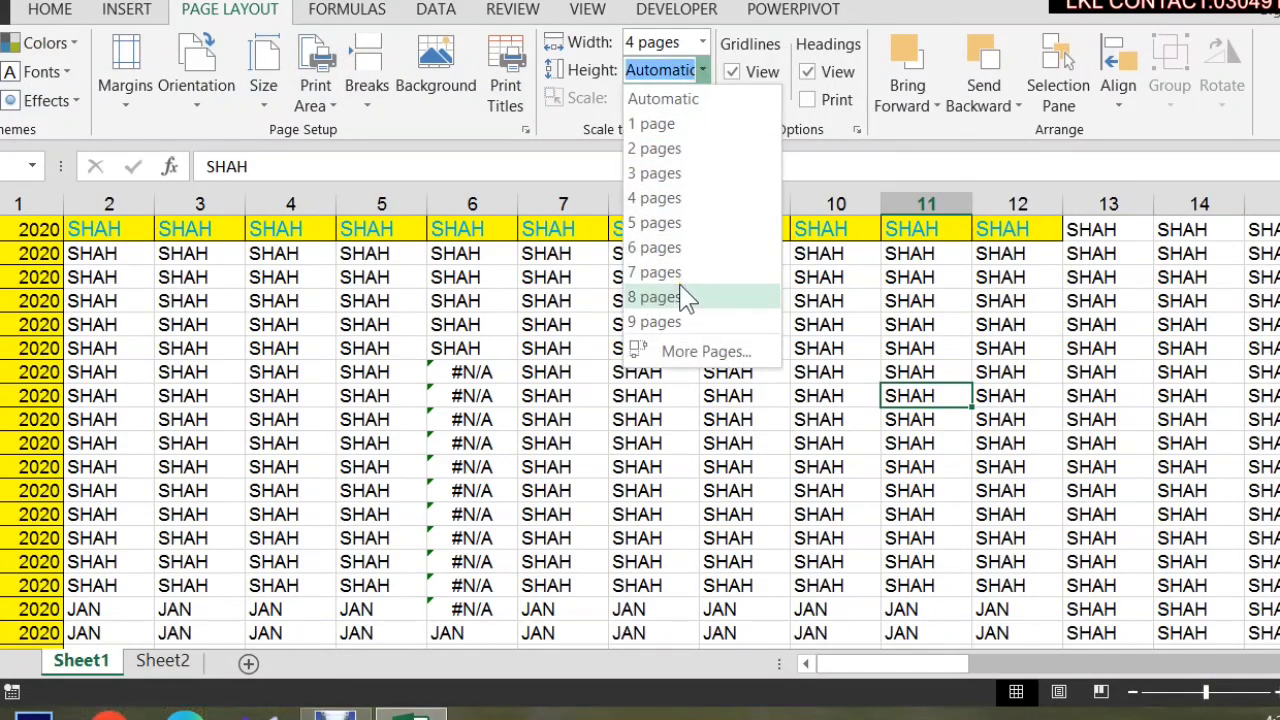
{"action": "left_click", "coordinate": [655, 224]}
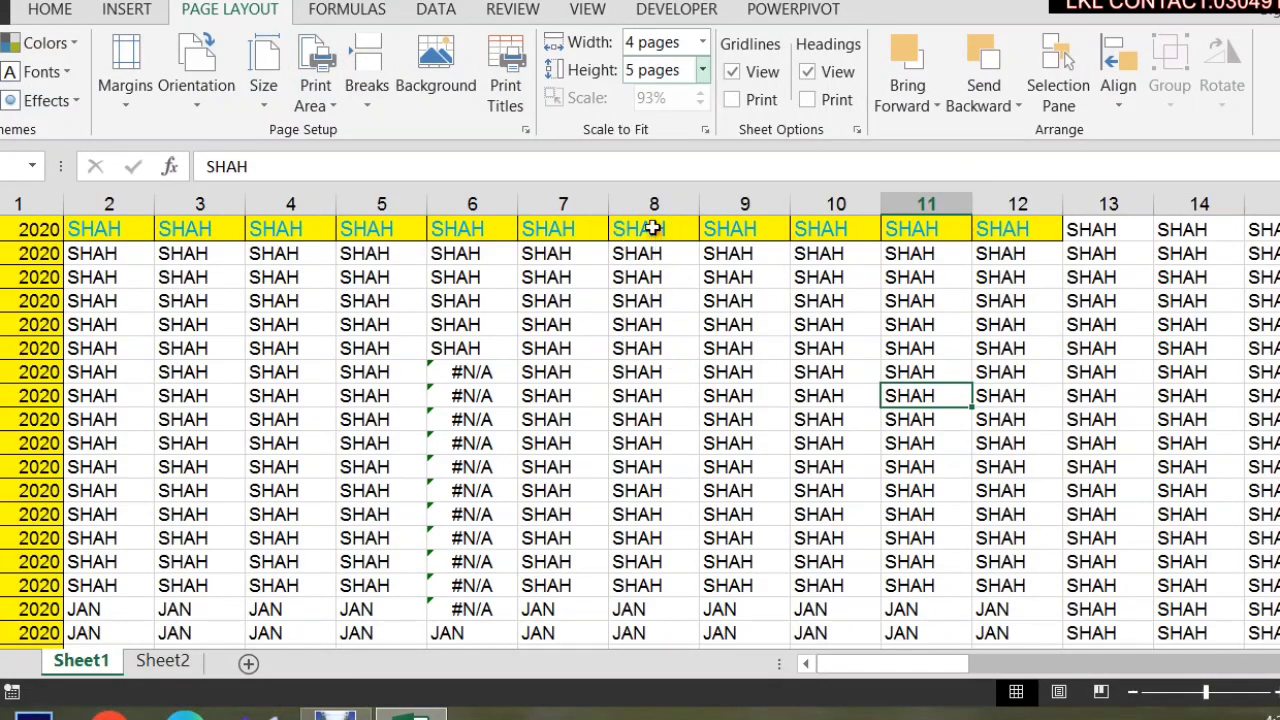
{"action": "key", "text": "ctrl+p"}
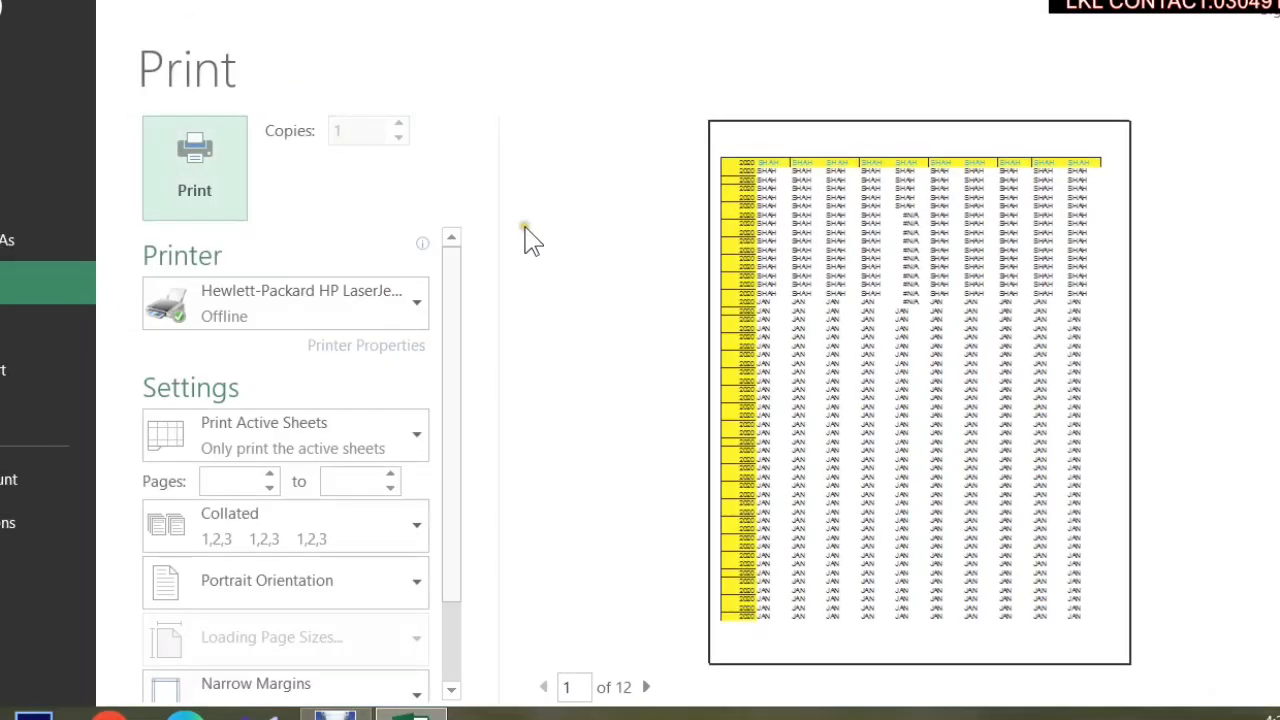
{"action": "left_click", "coordinate": [5, 28]}
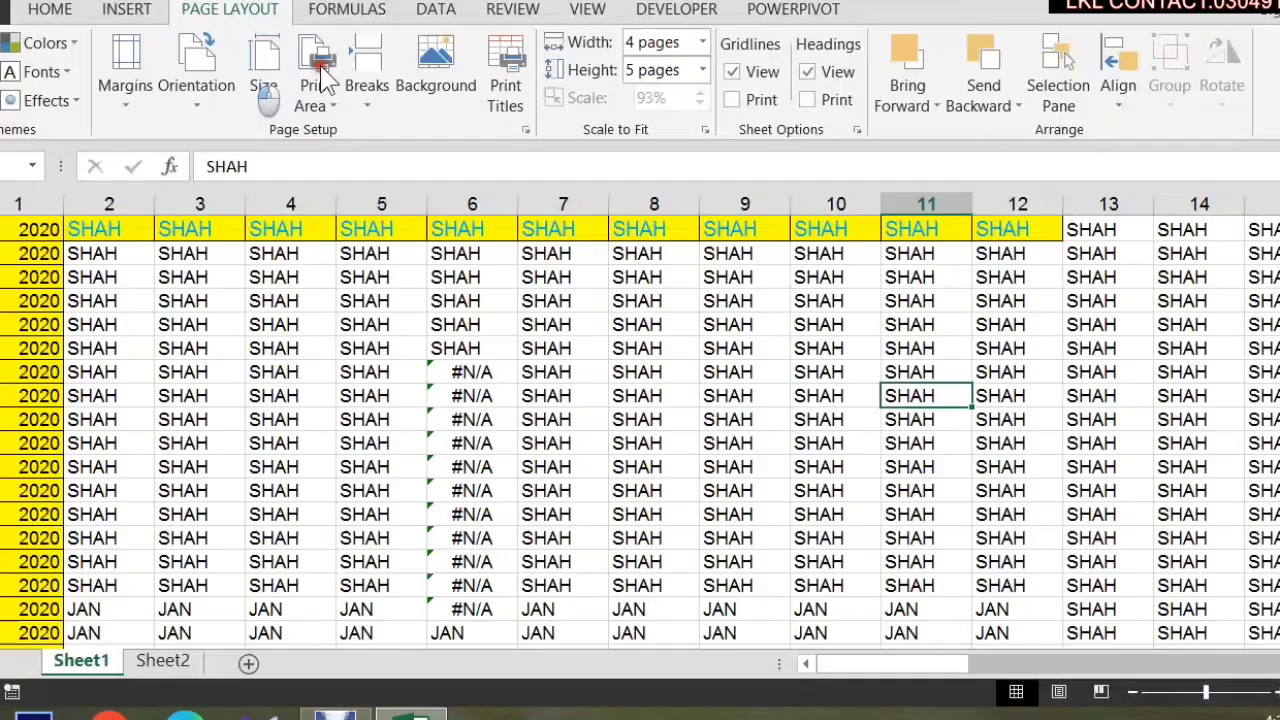
Scale the printout's height to 1 page, check the print preview, and return to the sheet.
{"action": "left_click", "coordinate": [703, 70]}
{"action": "left_click", "coordinate": [706, 124]}
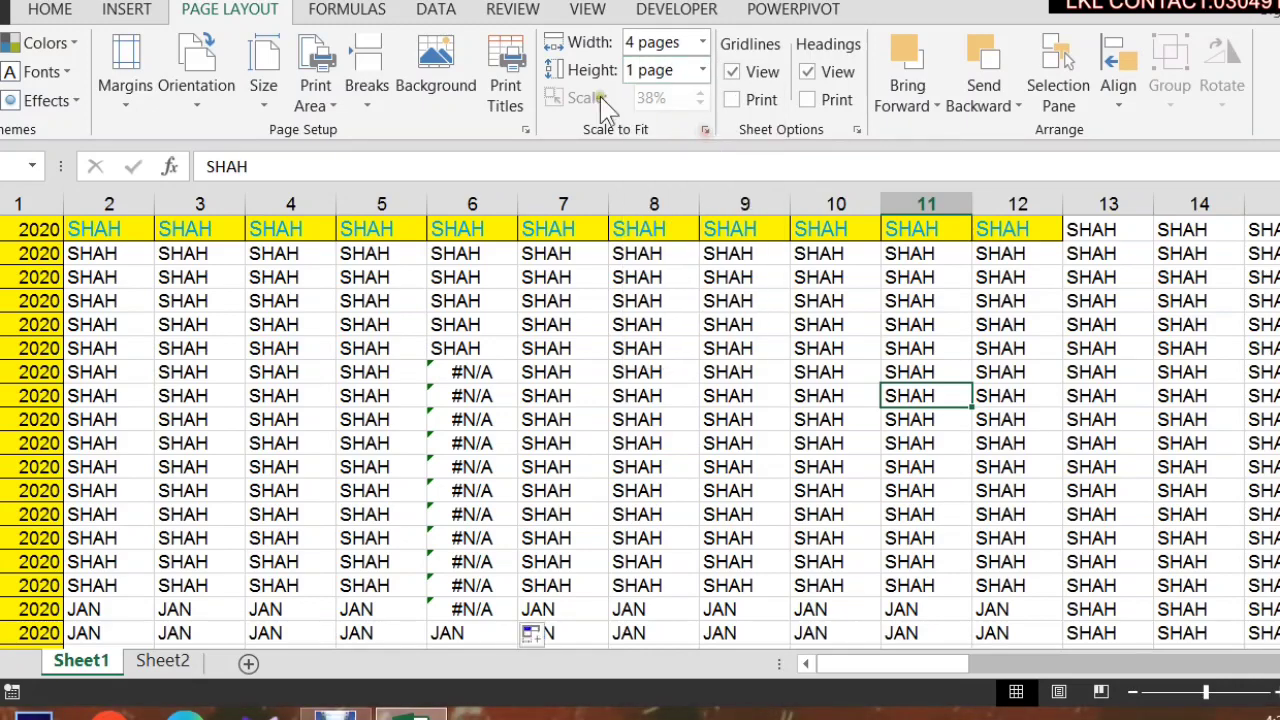
{"action": "key", "text": "ctrl+p"}
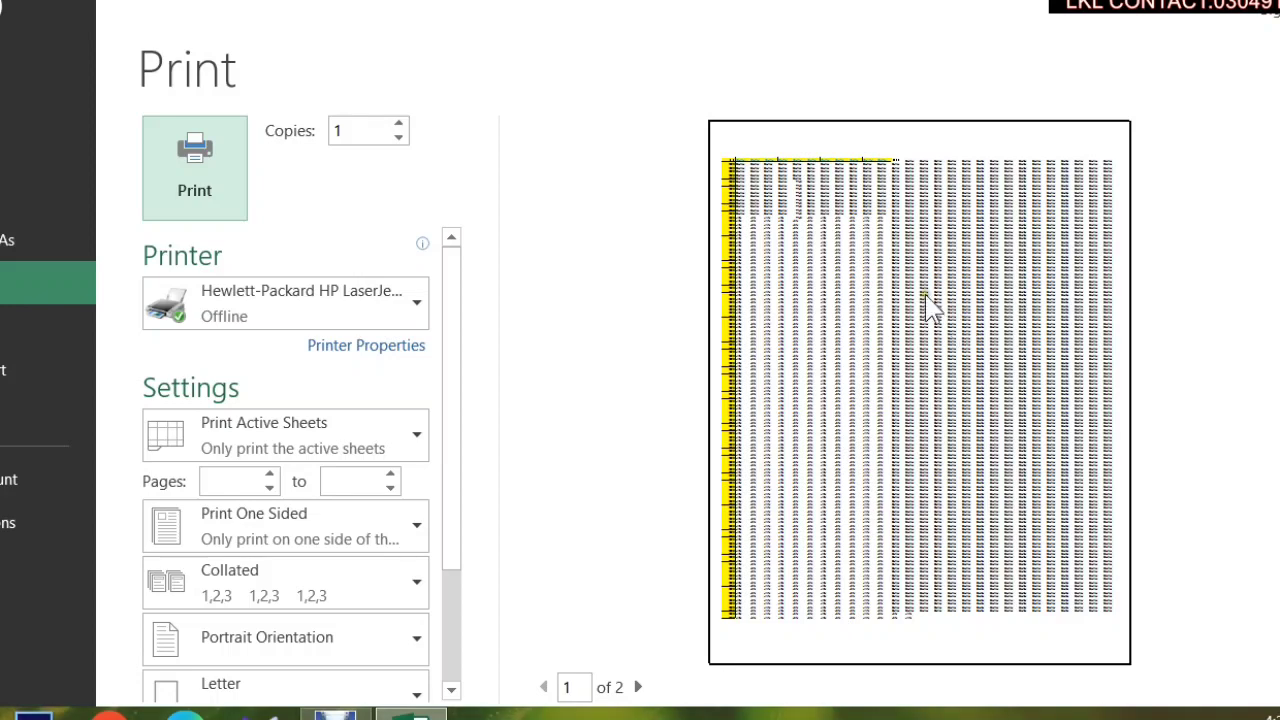
{"action": "left_click", "coordinate": [17, 12]}
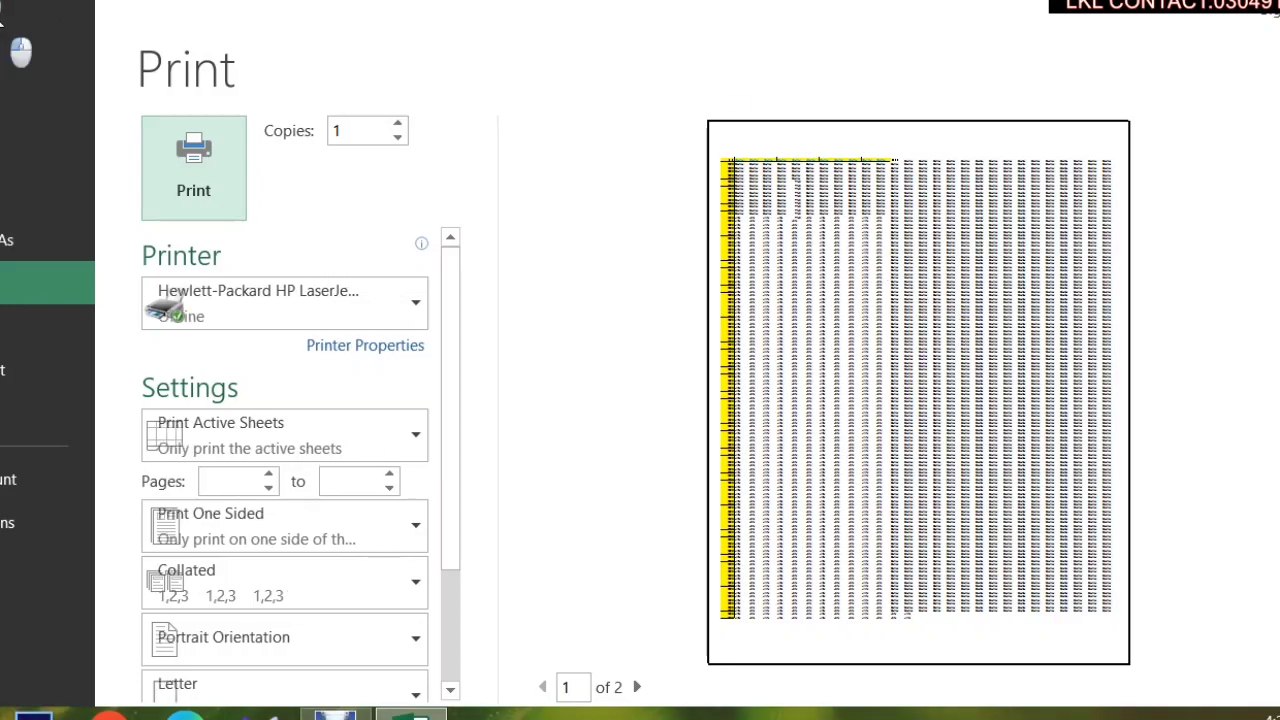
{"action": "left_click", "coordinate": [622, 440]}
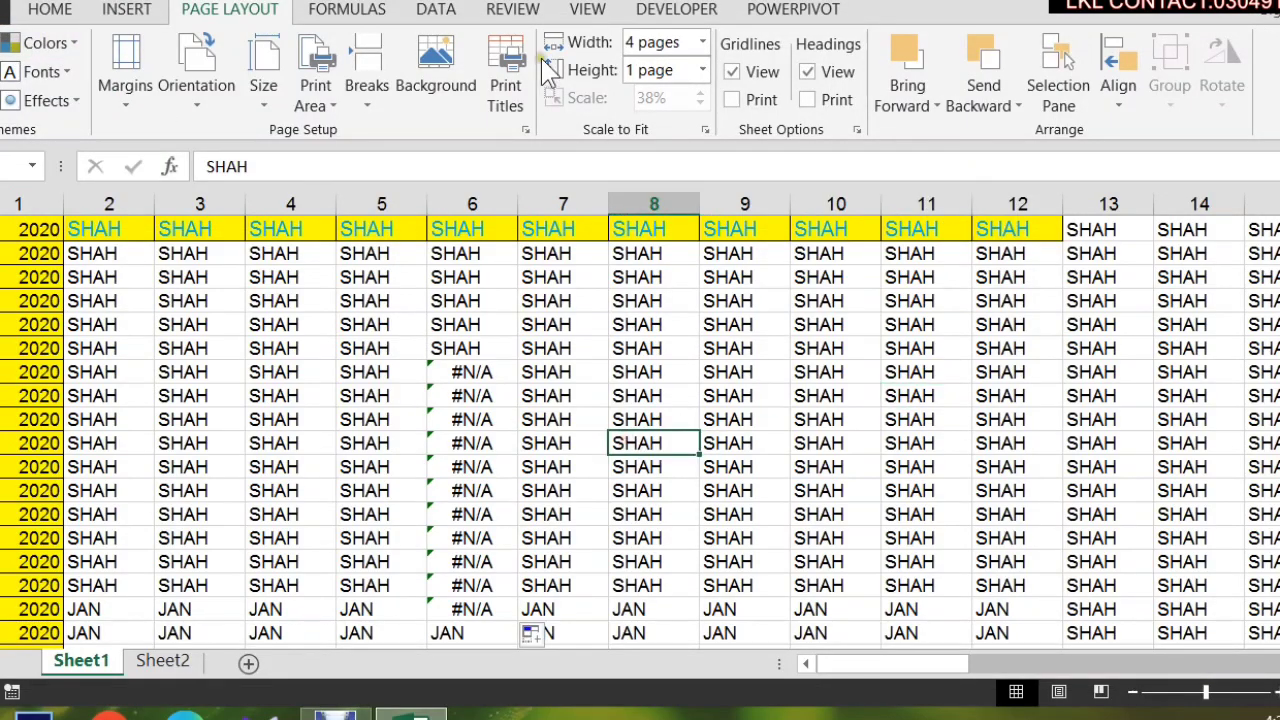
Set both the print width and height back to Automatic.
{"action": "left_click", "coordinate": [701, 42]}
{"action": "left_click", "coordinate": [698, 68]}
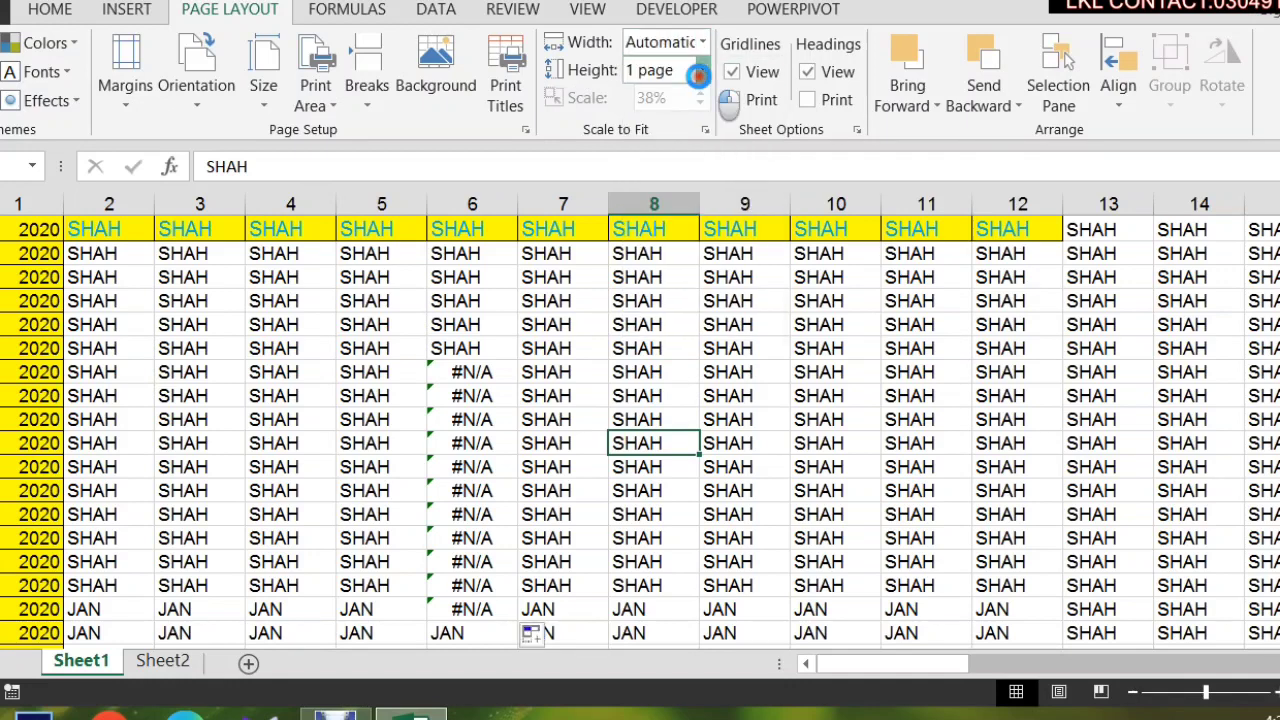
{"action": "left_click", "coordinate": [696, 100]}
{"action": "left_click", "coordinate": [708, 318]}
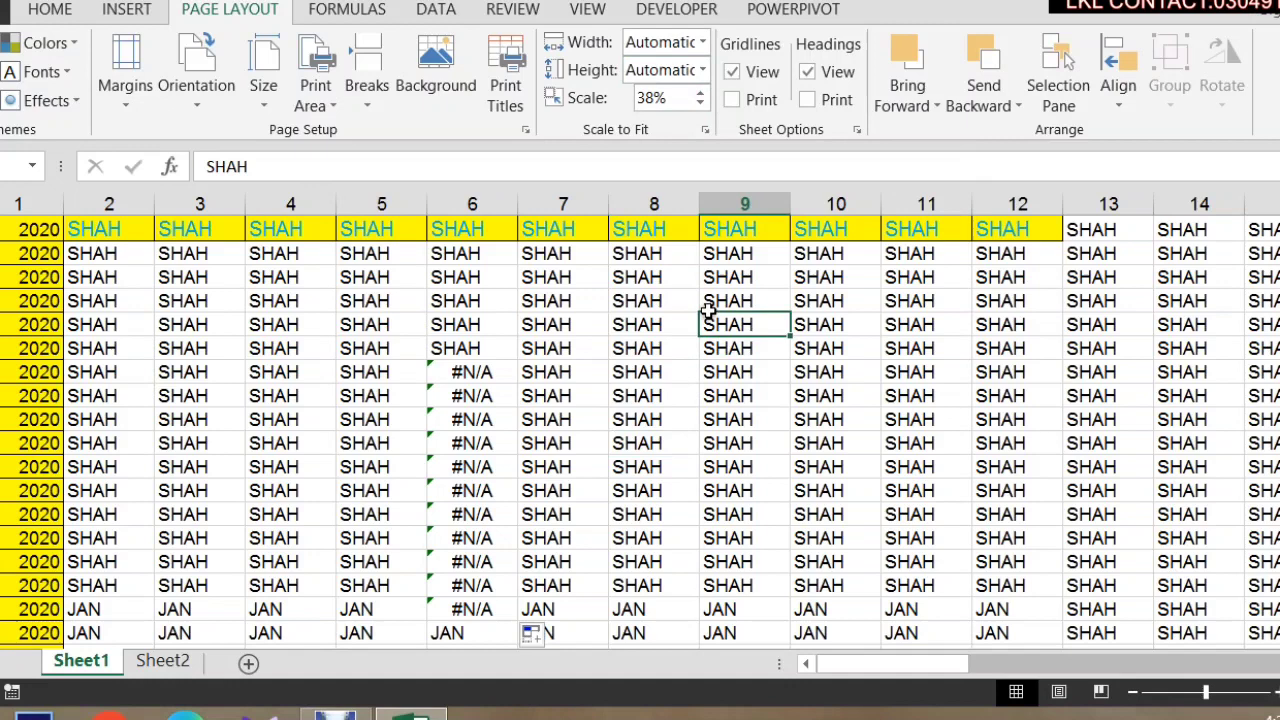
Set the print scale to 100%.
{"action": "left_click", "coordinate": [660, 102]}
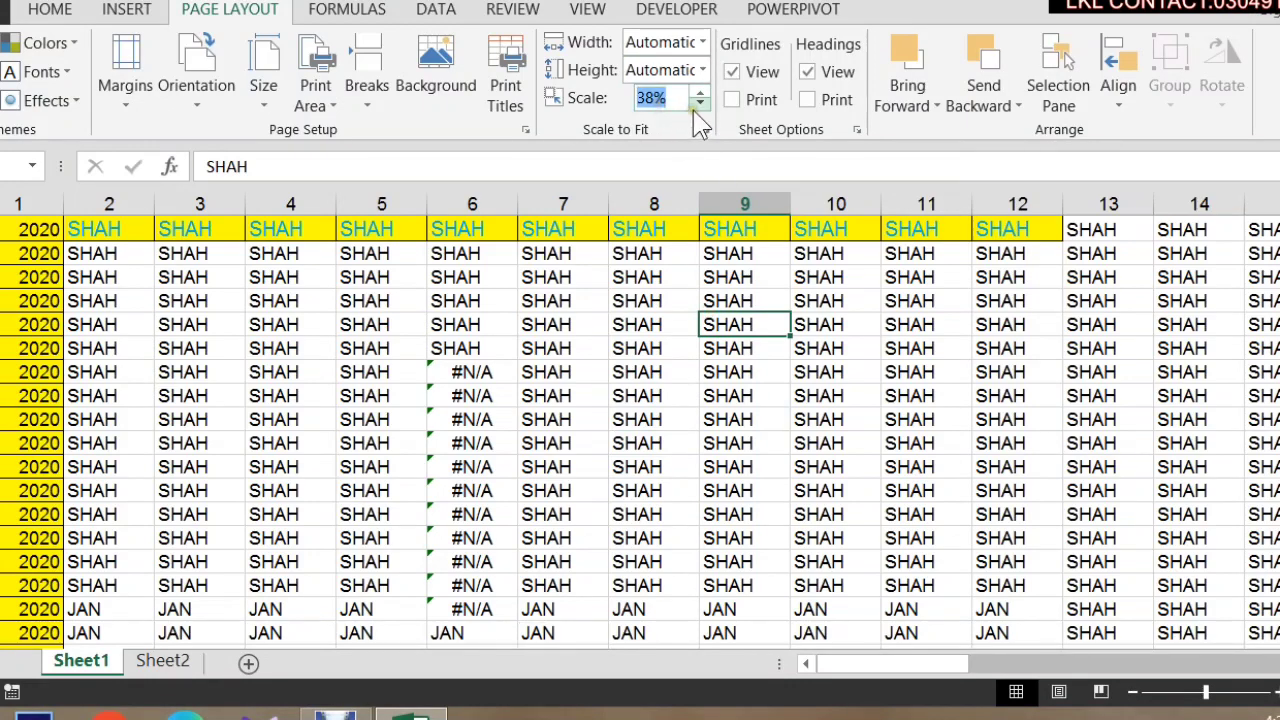
{"action": "left_click", "coordinate": [701, 105]}
{"action": "left_click", "coordinate": [700, 94]}
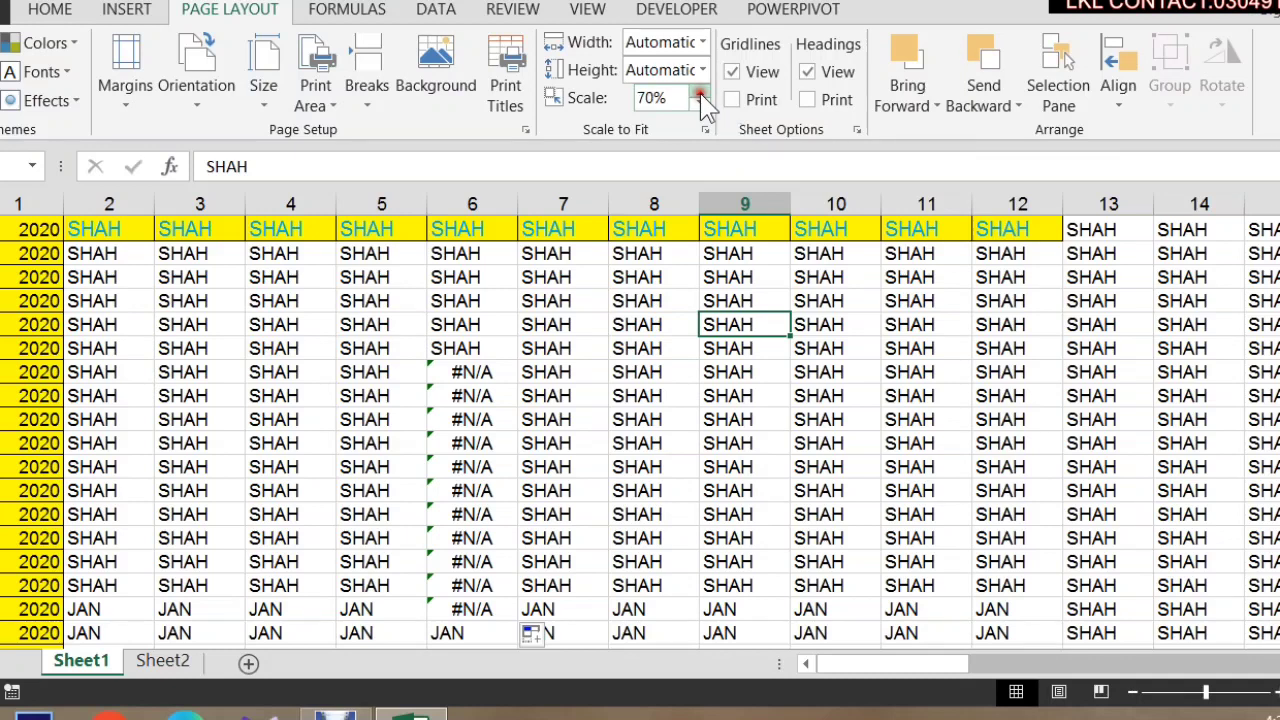
{"action": "left_click", "coordinate": [700, 94]}
{"action": "left_click", "coordinate": [700, 104]}
{"action": "left_click", "coordinate": [615, 258]}
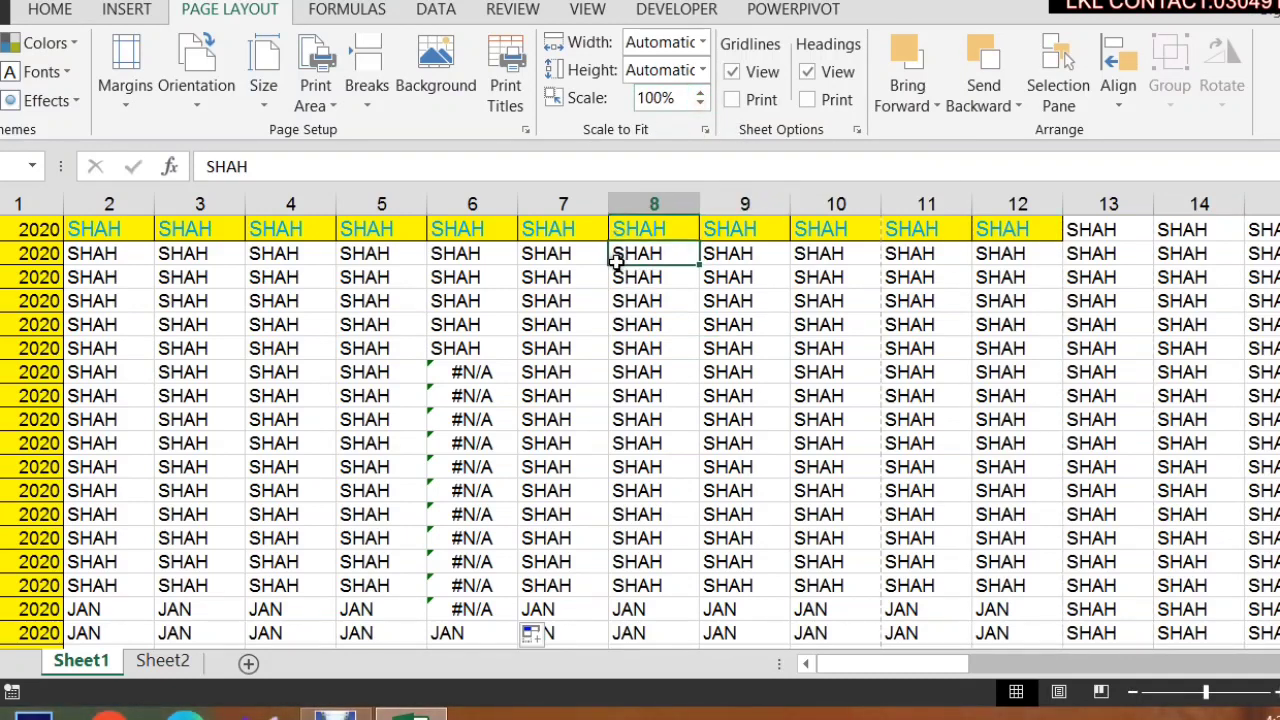
Hide the worksheet gridlines on screen and show them again.
{"action": "left_click", "coordinate": [654, 324]}
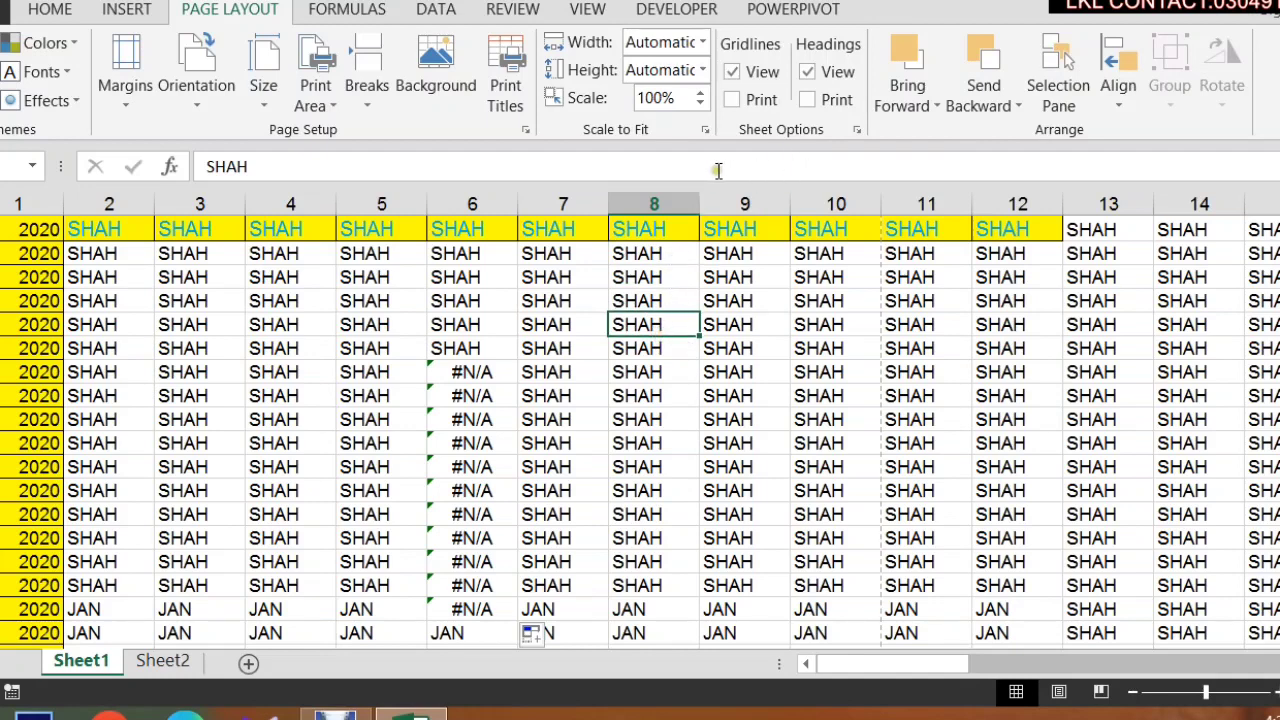
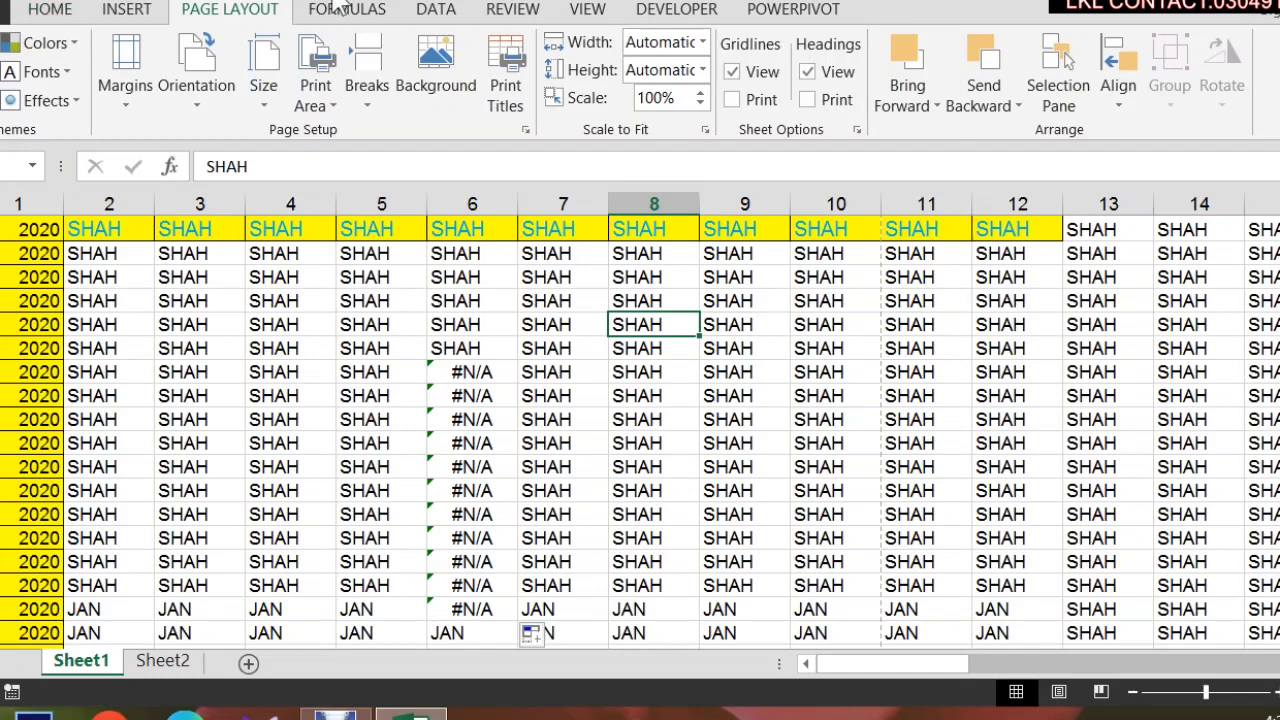
{"action": "left_click", "coordinate": [770, 74]}
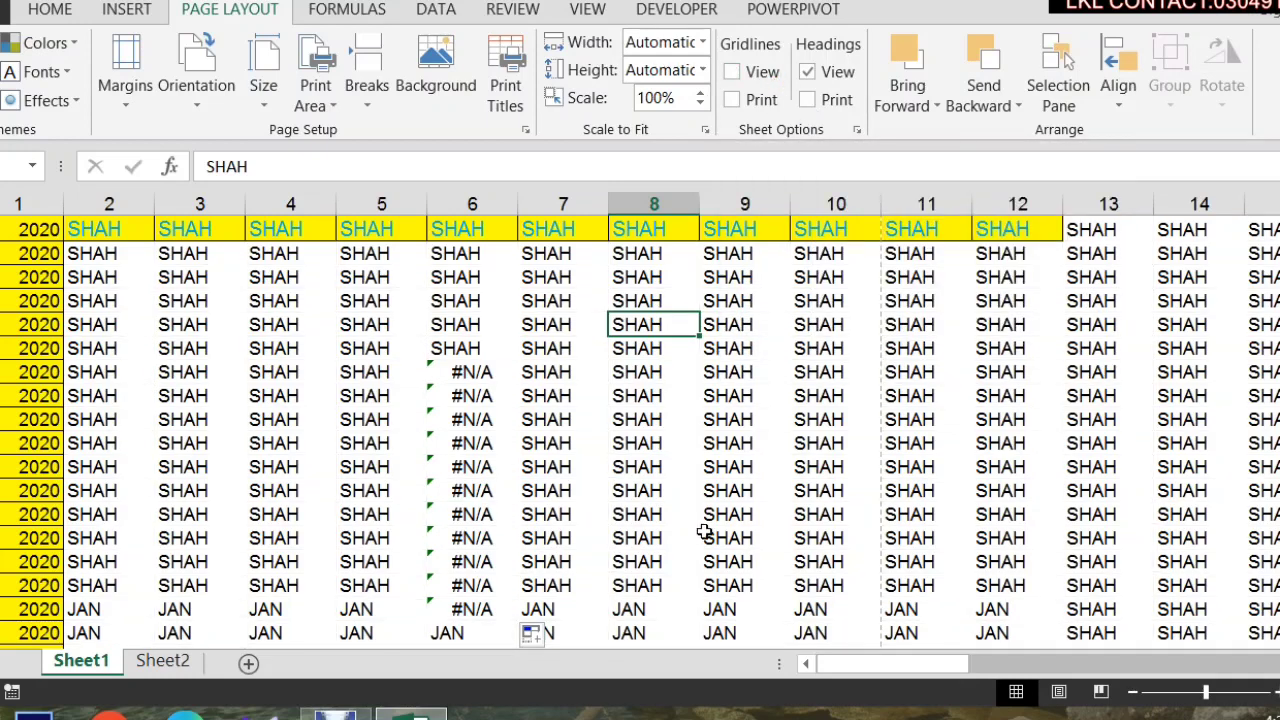
{"action": "left_click", "coordinate": [670, 397]}
{"action": "left_click", "coordinate": [745, 352]}
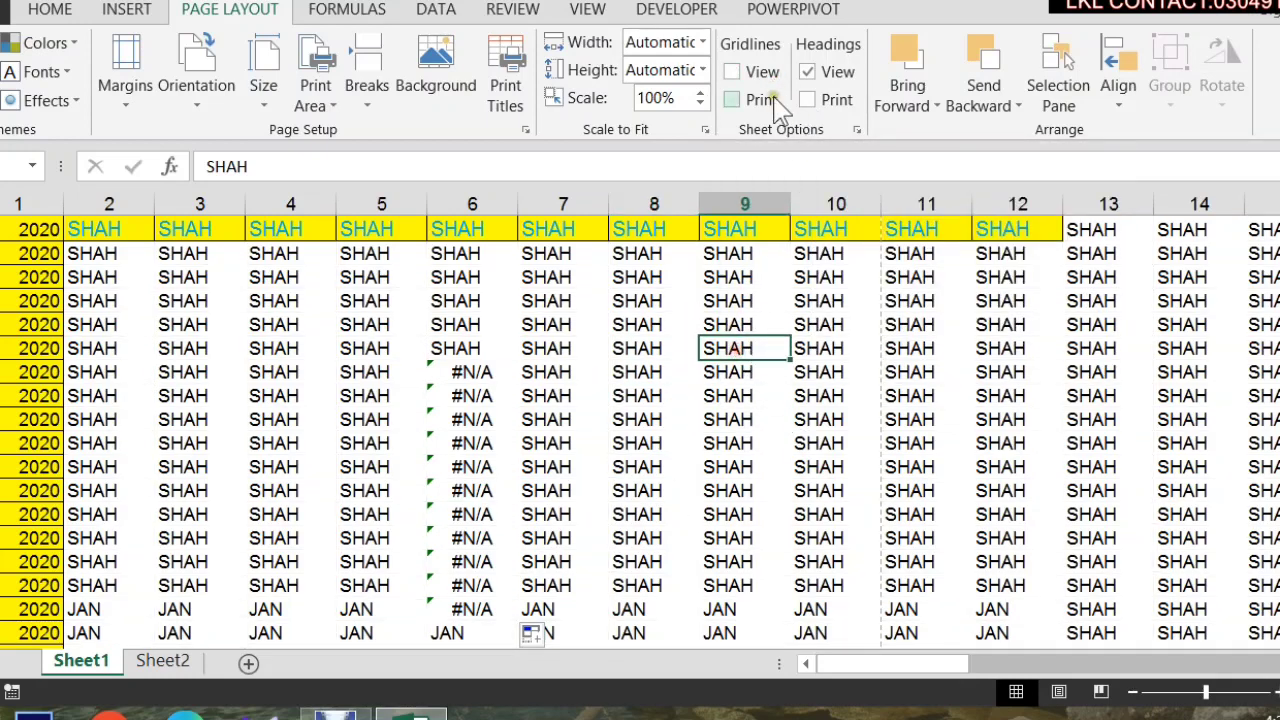
{"action": "left_click", "coordinate": [746, 71]}
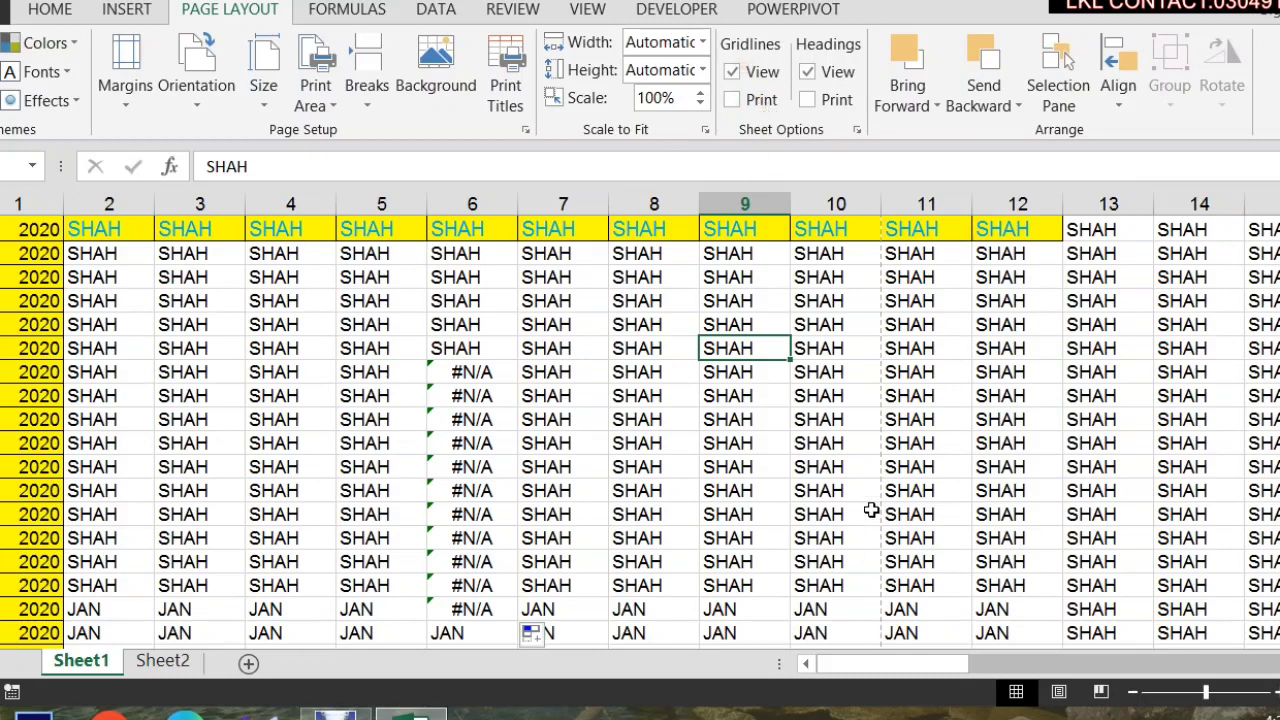
Turn on gridline printing, check the print preview, and return to the sheet.
{"action": "left_click", "coordinate": [732, 100]}
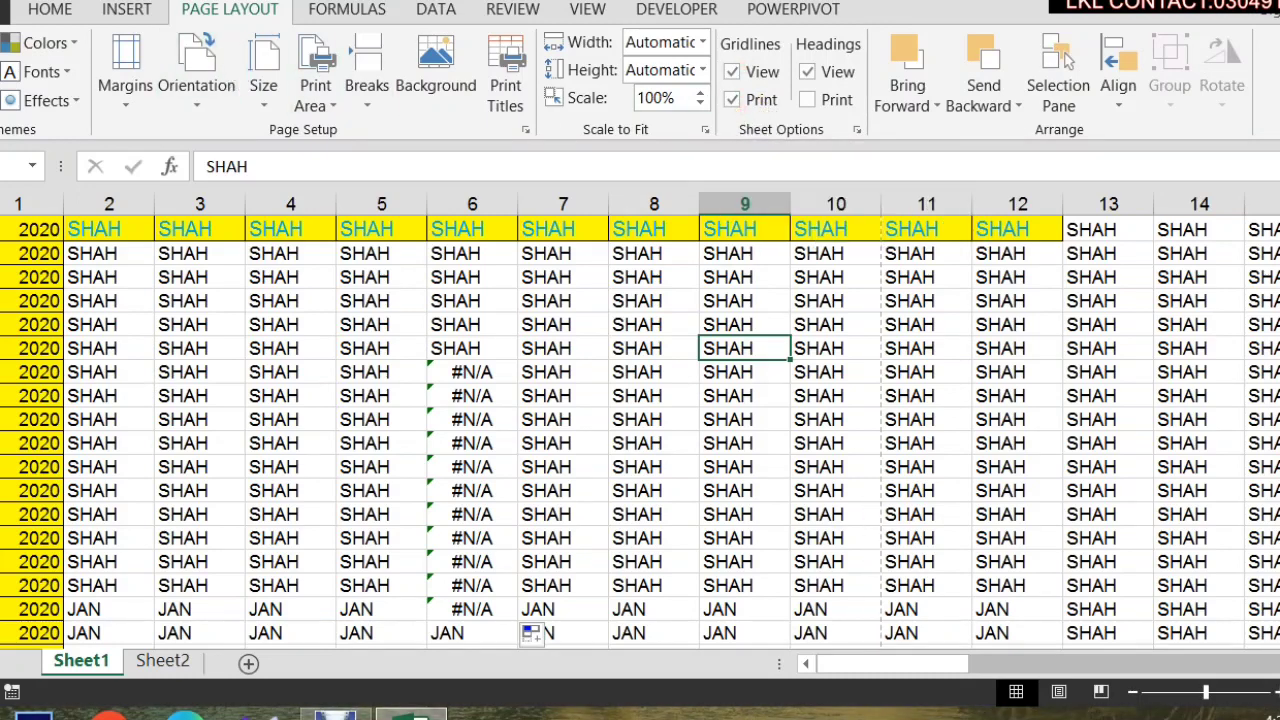
{"action": "key", "text": "ctrl+p"}
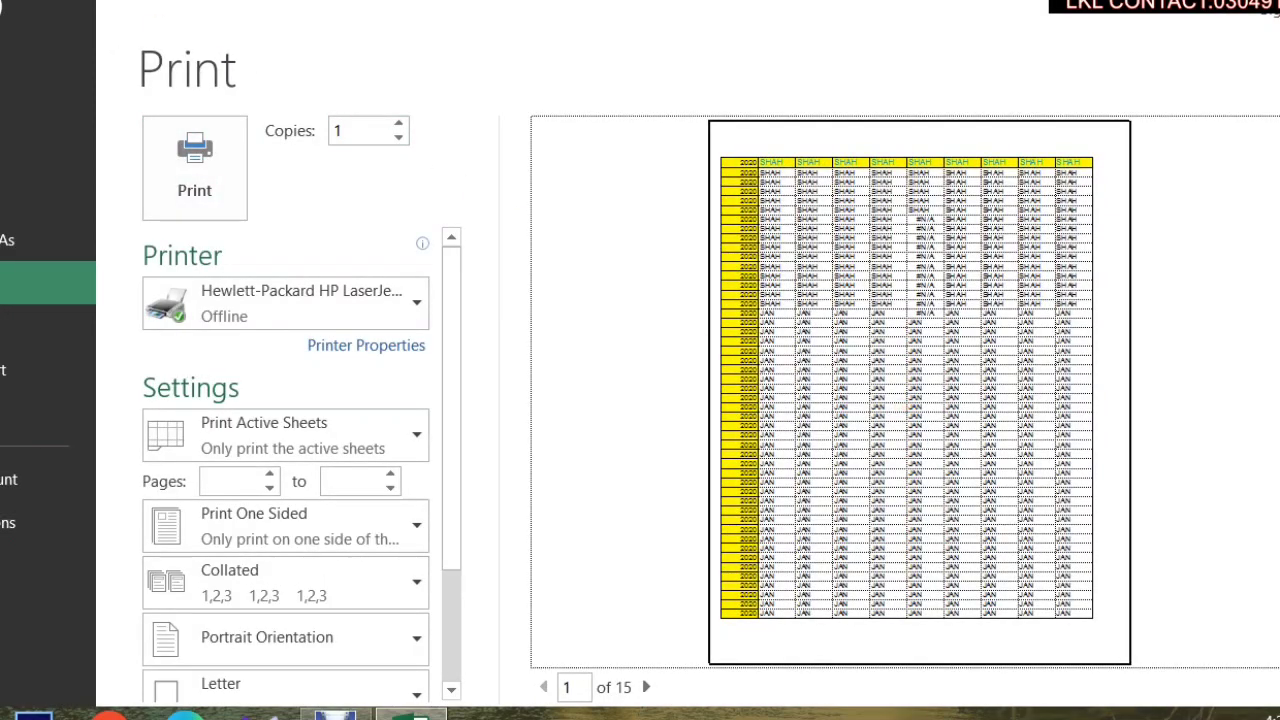
{"action": "key", "text": "Escape"}
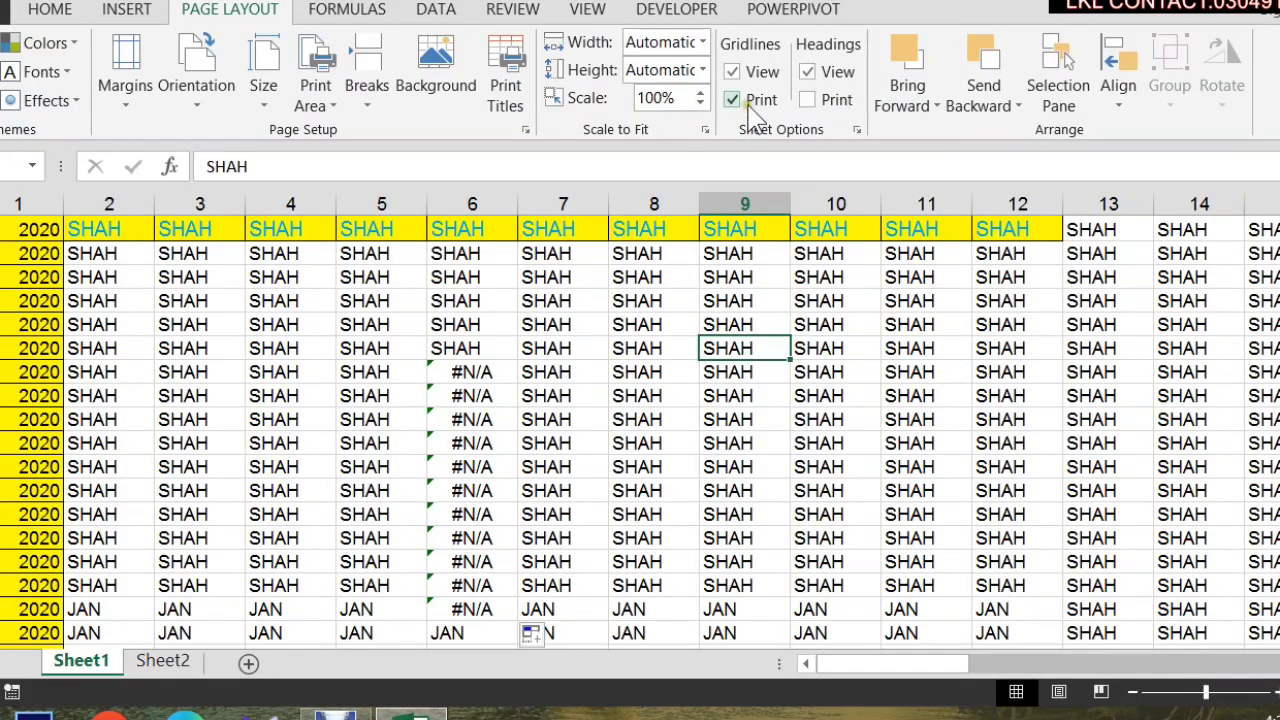
Turn off gridline printing, check the print preview, and return to the sheet.
{"action": "left_click", "coordinate": [748, 101]}
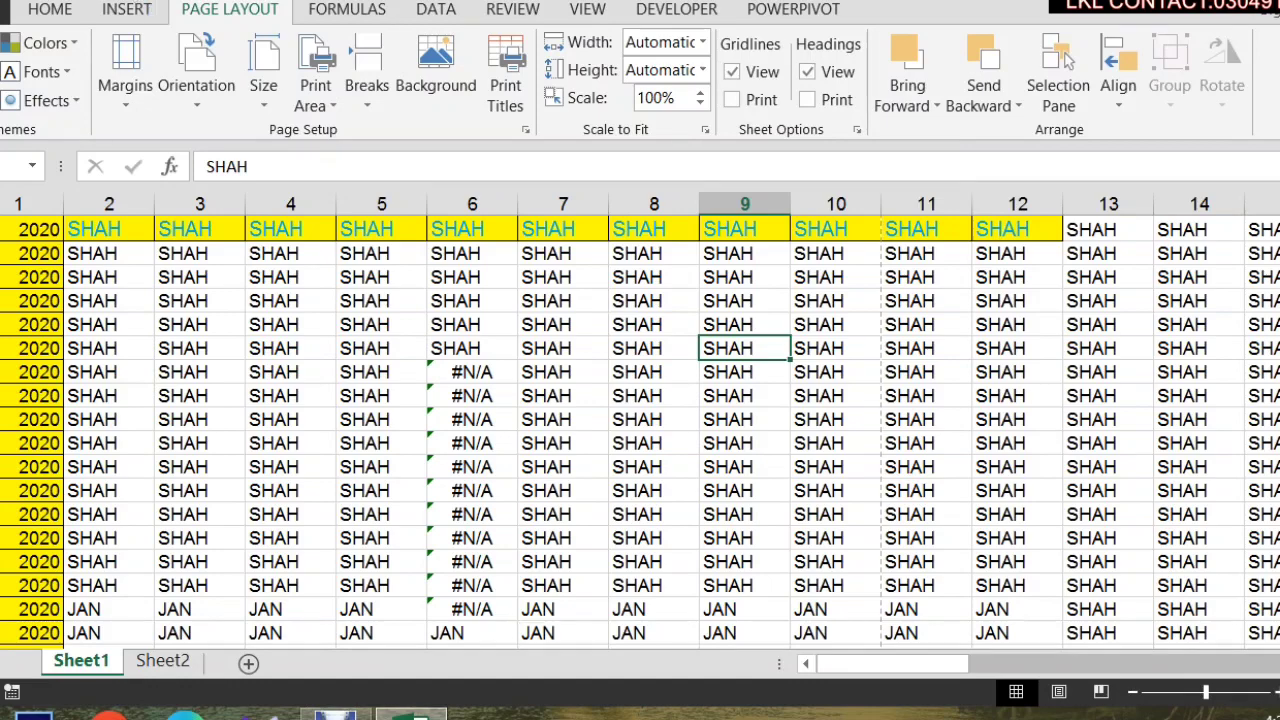
{"action": "key", "text": "ctrl+p"}
{"action": "left_click", "coordinate": [943, 418]}
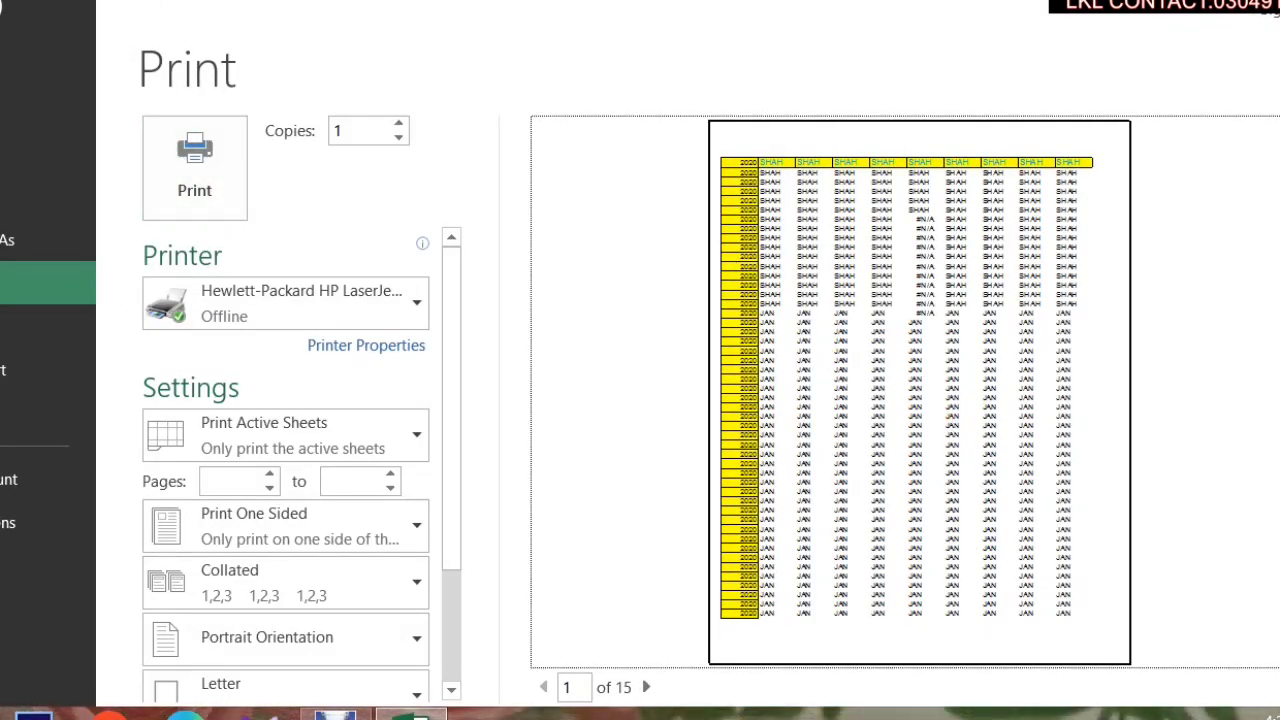
{"action": "key", "text": "Escape"}
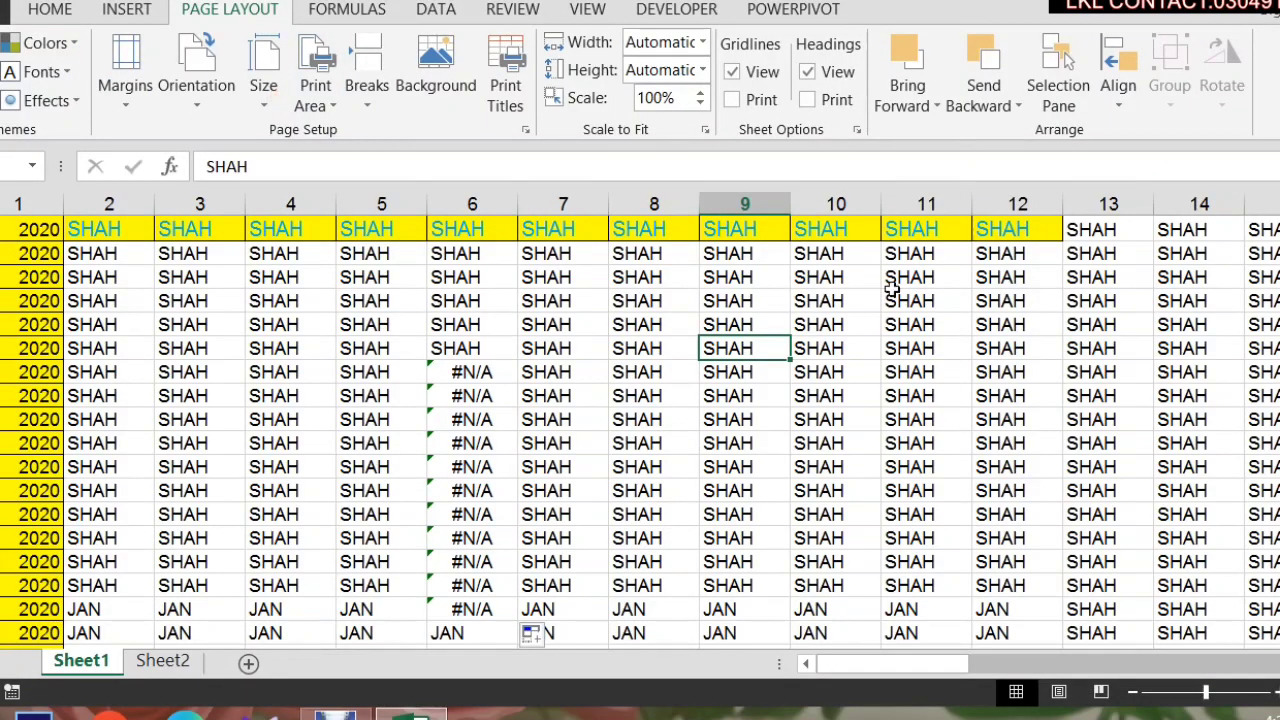
Hide the on-screen gridlines once more, select a few cells in the data, and restore the gridlines.
{"action": "left_click", "coordinate": [752, 72]}
{"action": "left_click", "coordinate": [690, 278]}
{"action": "left_click", "coordinate": [656, 378]}
{"action": "left_click", "coordinate": [713, 401]}
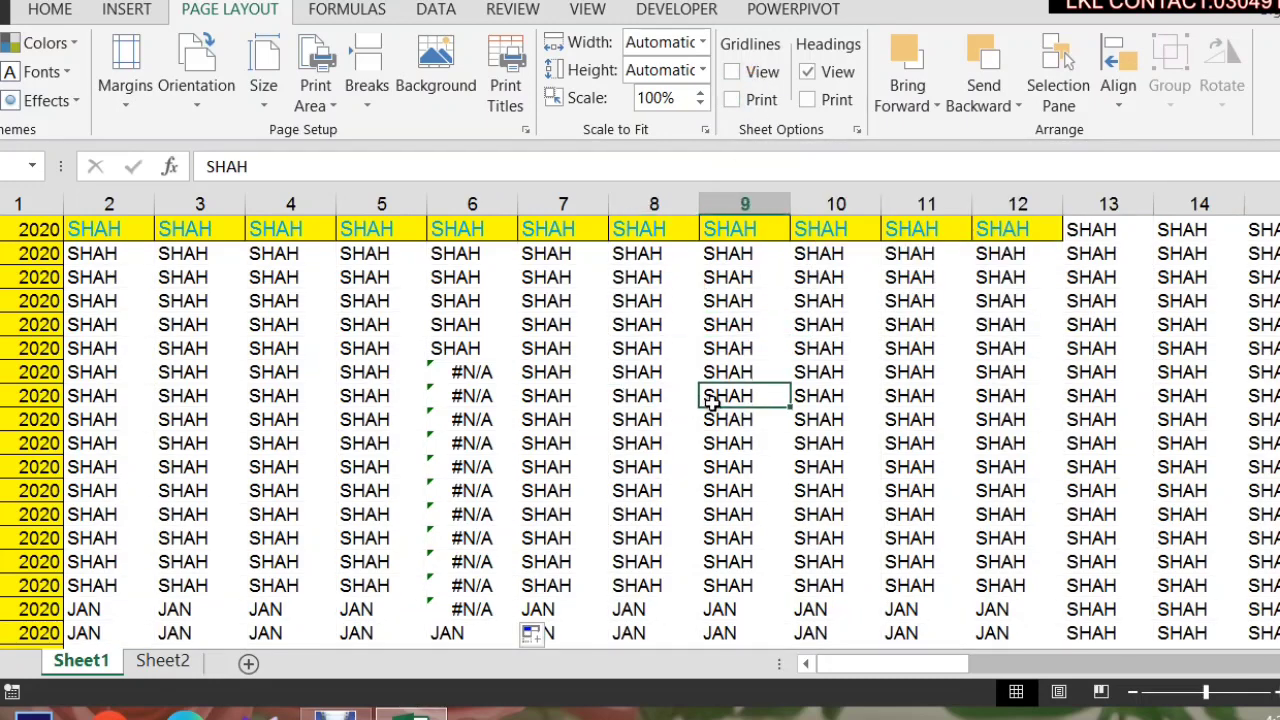
{"action": "left_click", "coordinate": [733, 72]}
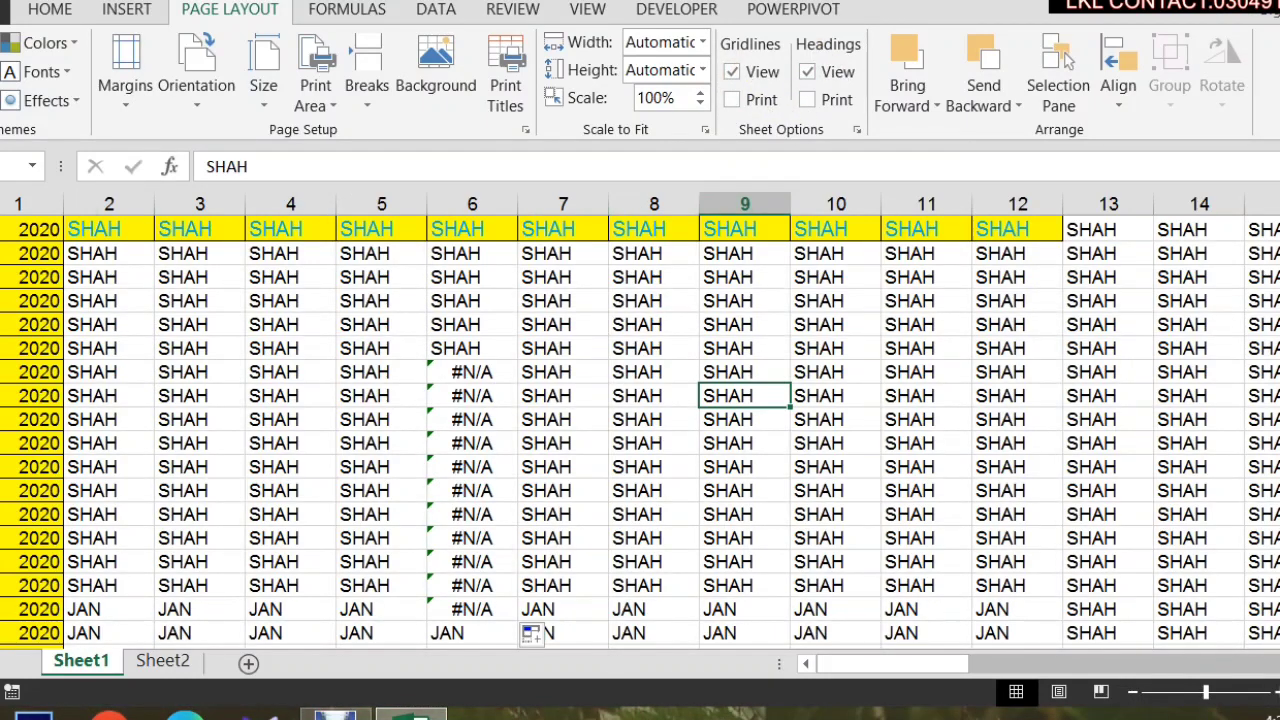
Toggle the on-screen row and column headings off and on, leaving them displayed.
{"action": "left_click", "coordinate": [807, 73]}
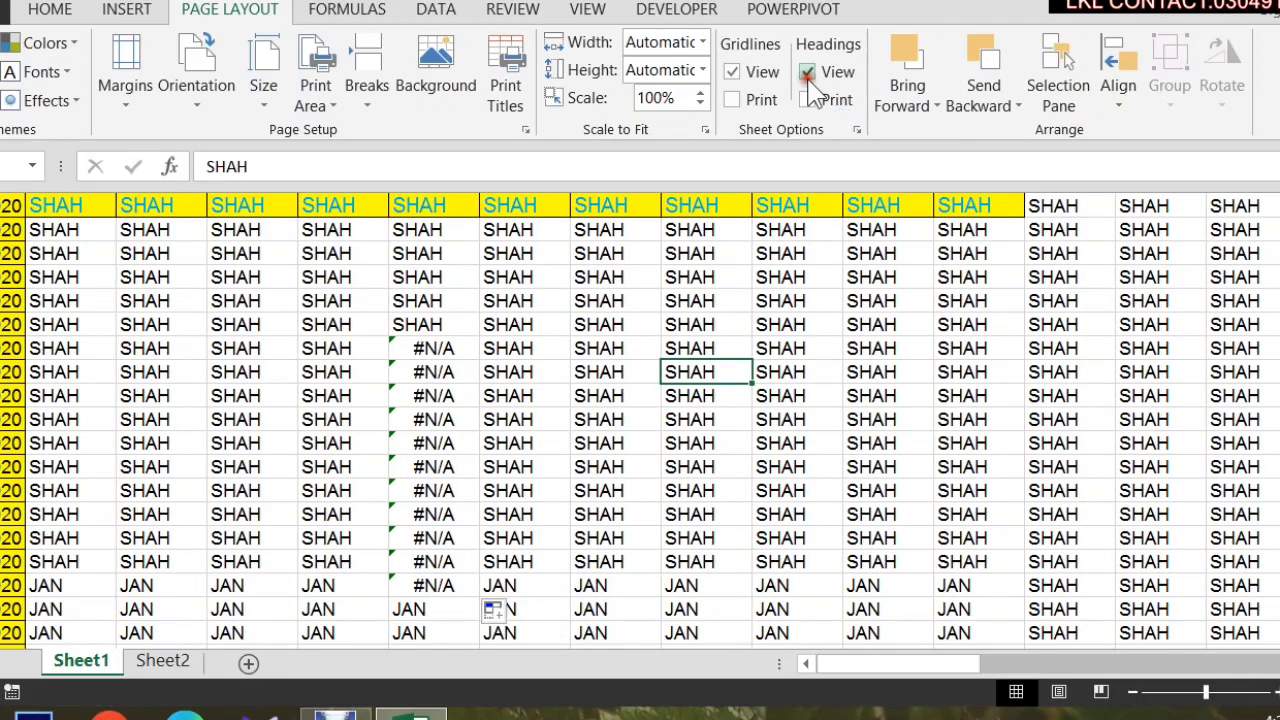
{"action": "left_click", "coordinate": [808, 76]}
{"action": "left_click", "coordinate": [808, 76]}
{"action": "left_click", "coordinate": [808, 76]}
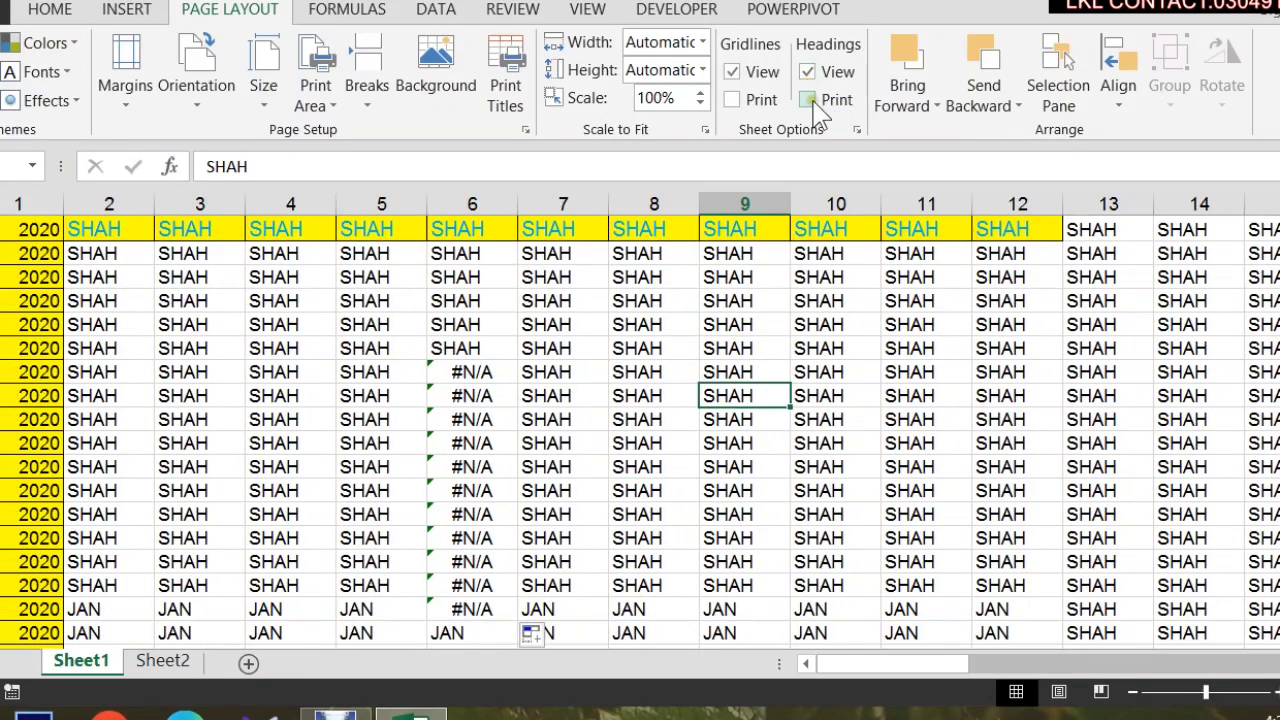
Turn on printing of row and column headings, check the print preview, and return to the sheet.
{"action": "left_click", "coordinate": [808, 100]}
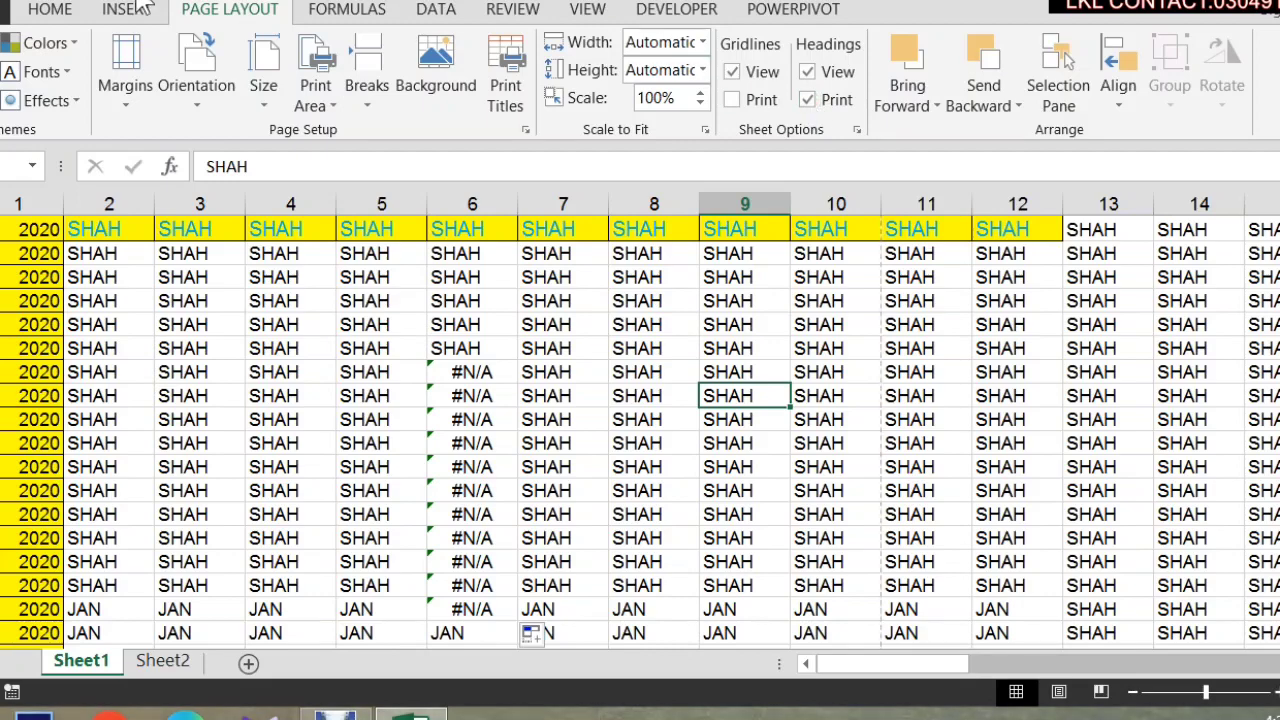
{"action": "key", "text": "ctrl+p"}
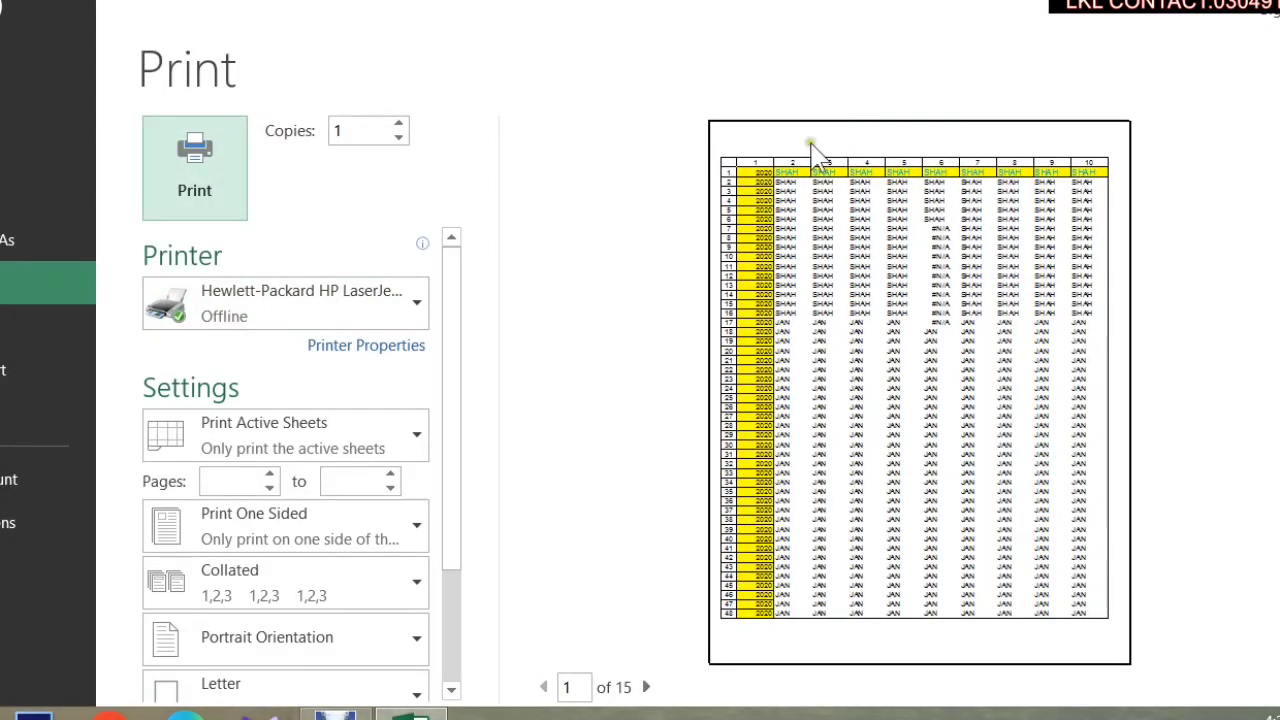
{"action": "key", "text": "Escape"}
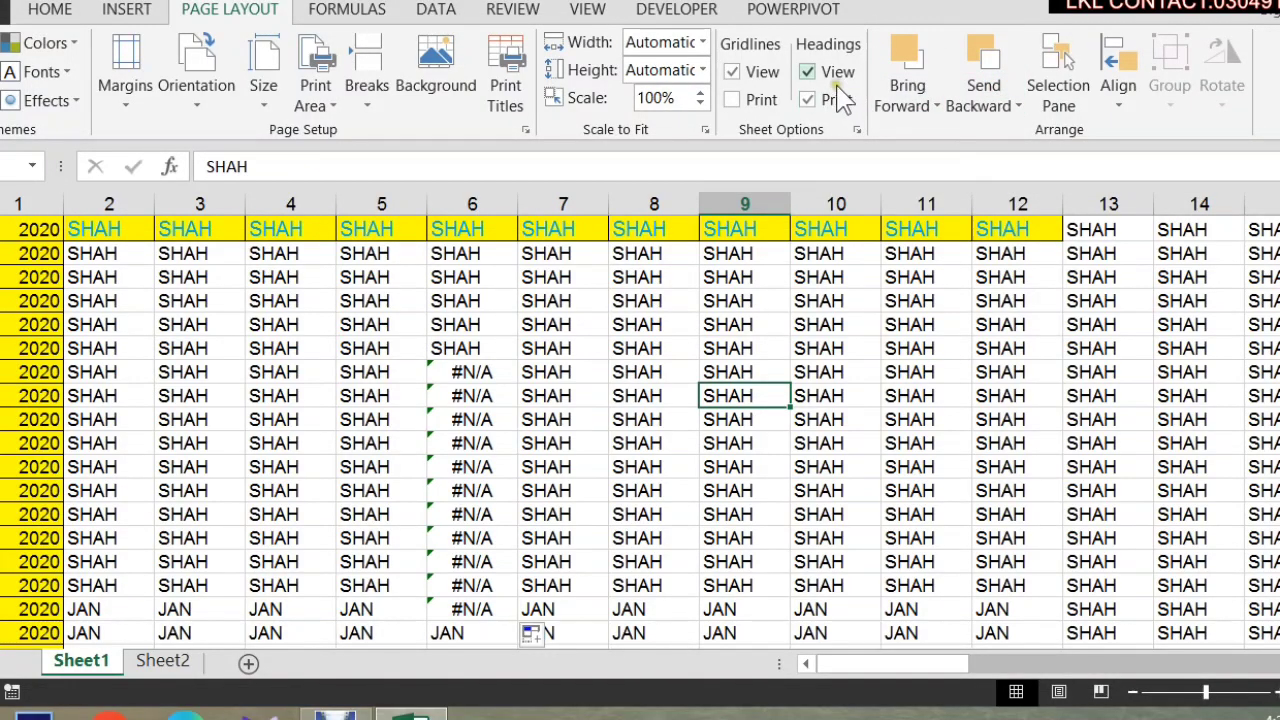
Turn off printing of row and column headings, check the print preview, and return to the sheet.
{"action": "left_click", "coordinate": [836, 98]}
{"action": "key", "text": "ctrl+p"}
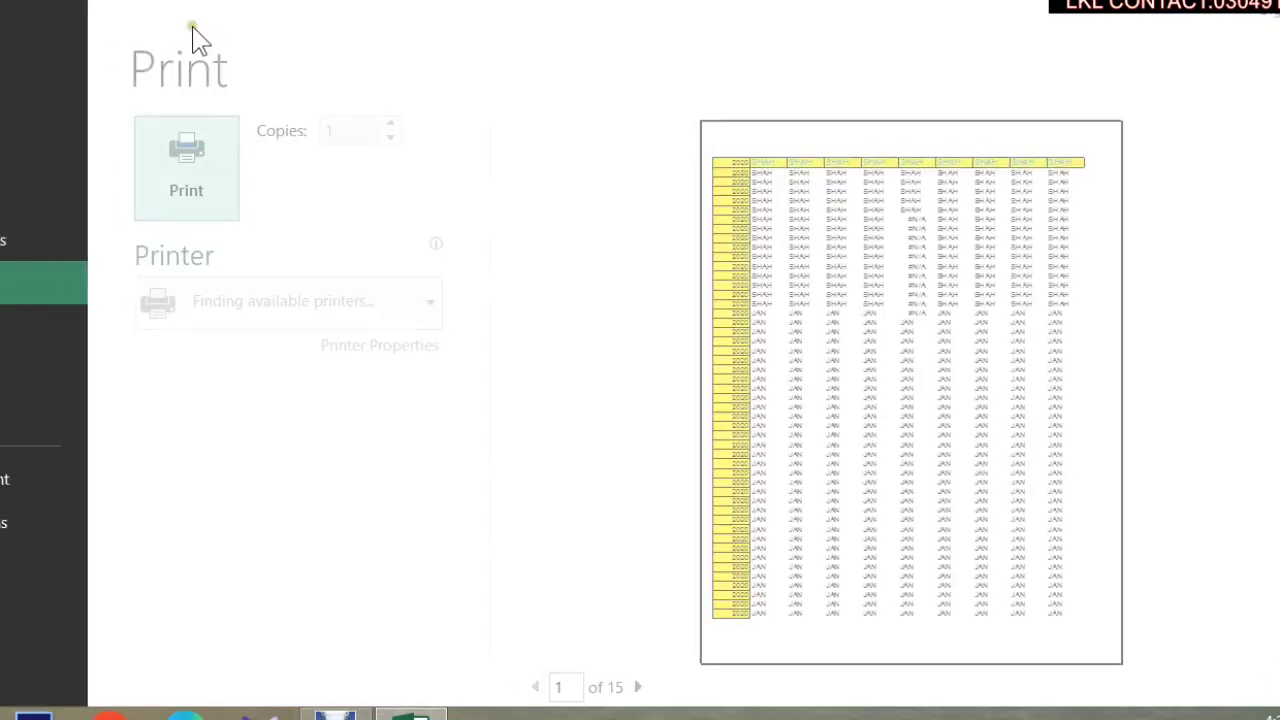
{"action": "key", "text": "Escape"}
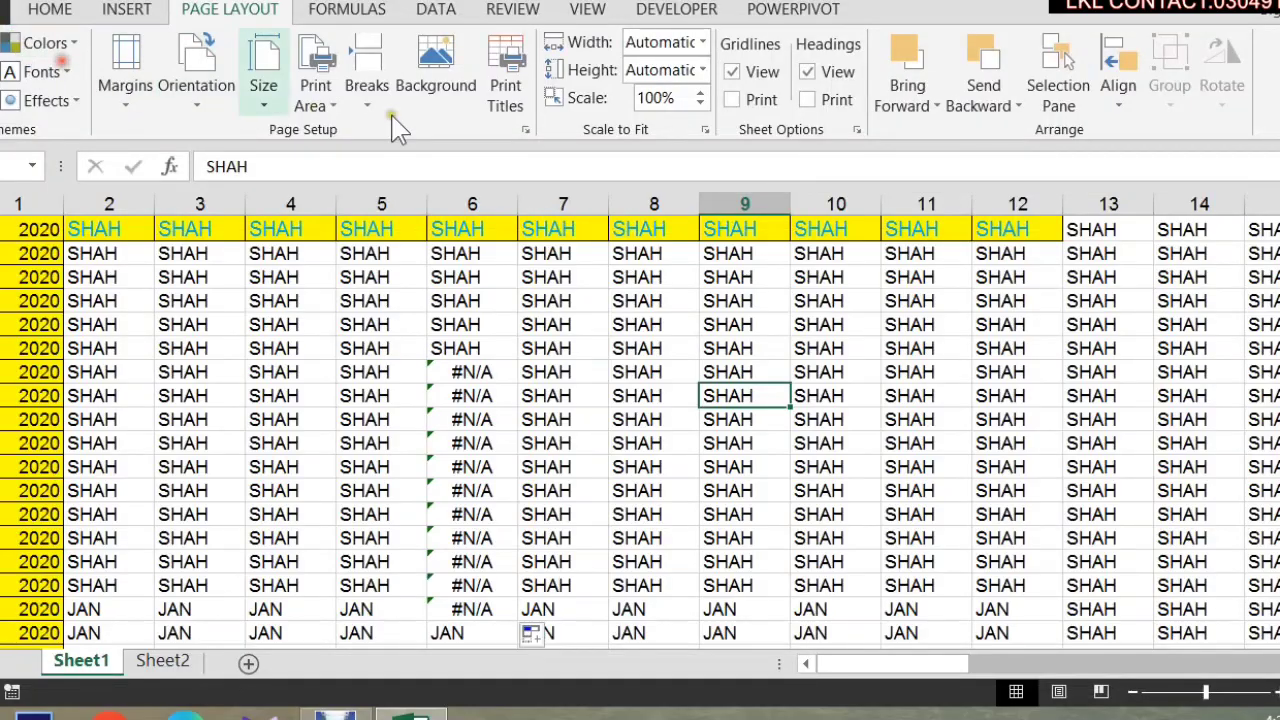
{"action": "left_click", "coordinate": [912, 100]}
{"action": "left_click", "coordinate": [1014, 106]}
Draw a rectangle about 1.39" high and 2.77" wide over columns 4 to 8 of the data.
{"action": "left_click", "coordinate": [100, 9]}
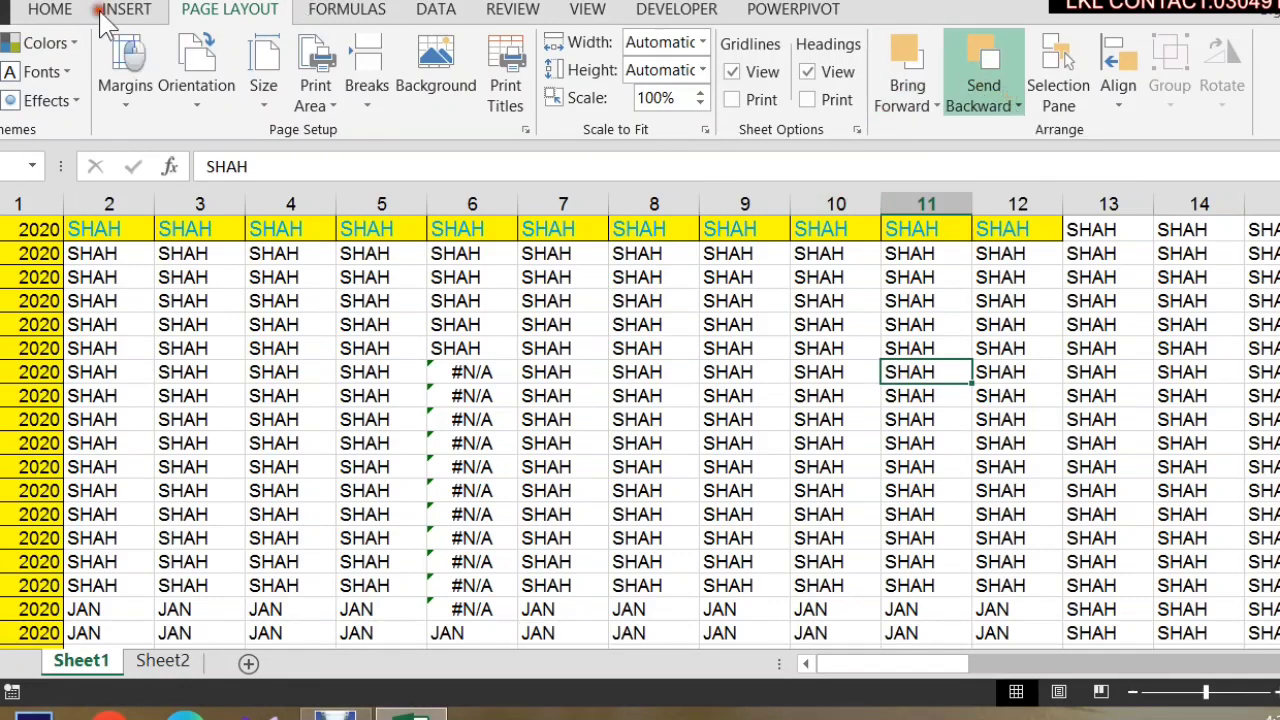
{"action": "left_click", "coordinate": [127, 9]}
{"action": "left_click", "coordinate": [318, 44]}
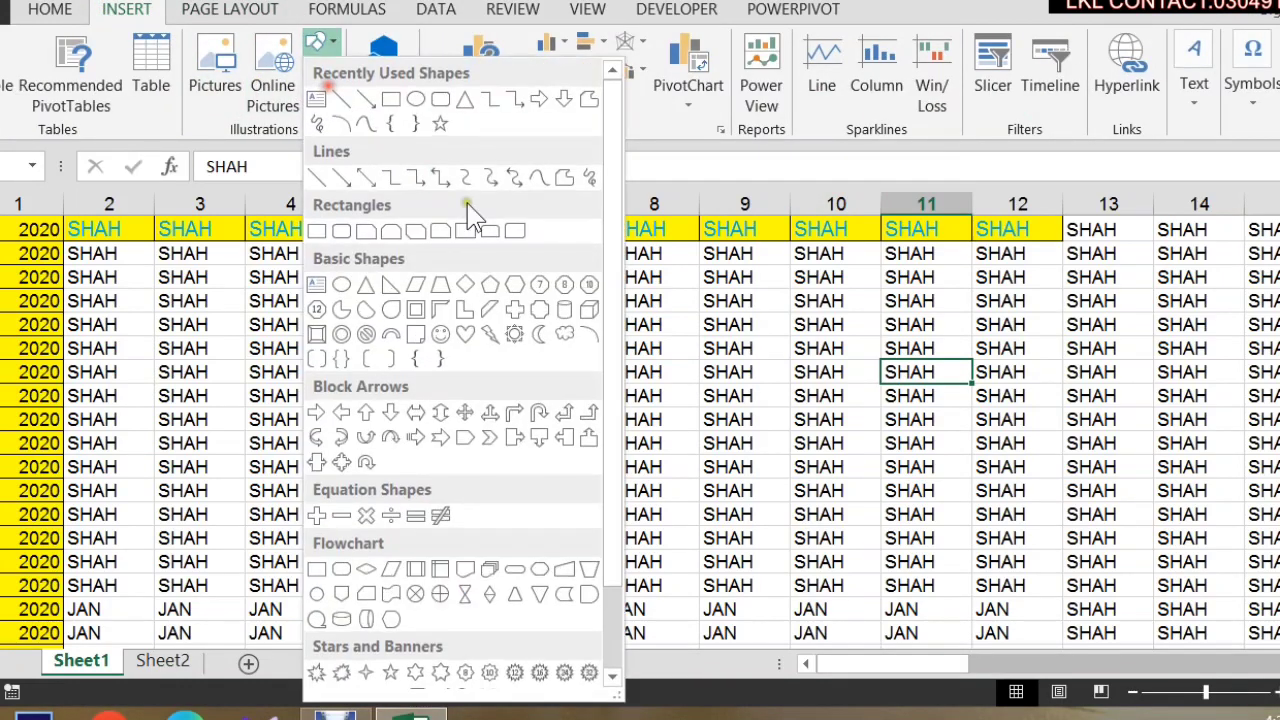
{"action": "left_click", "coordinate": [406, 118]}
{"action": "left_click_drag", "start_coordinate": [300, 278], "coordinate": [645, 452]}
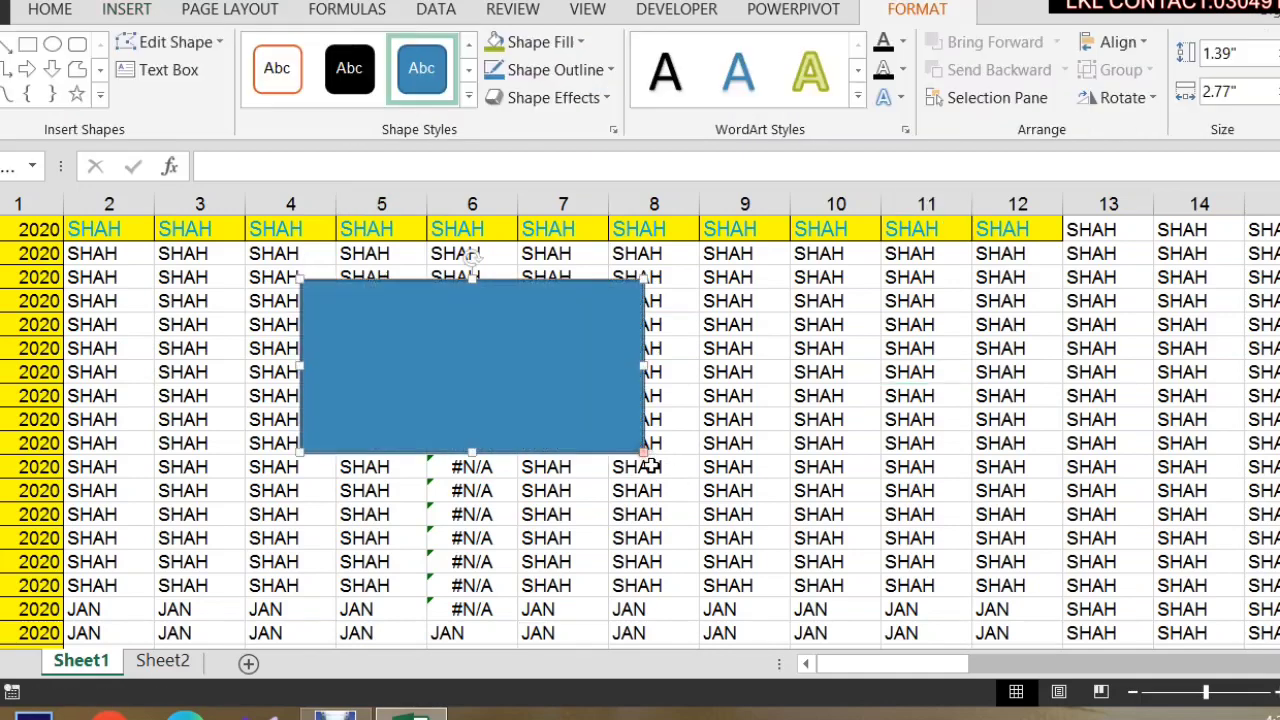
Duplicate the rectangle, offset the copy so it partly overlaps the original, and apply the solid black shape style to it.
{"action": "key", "text": "ctrl+d"}
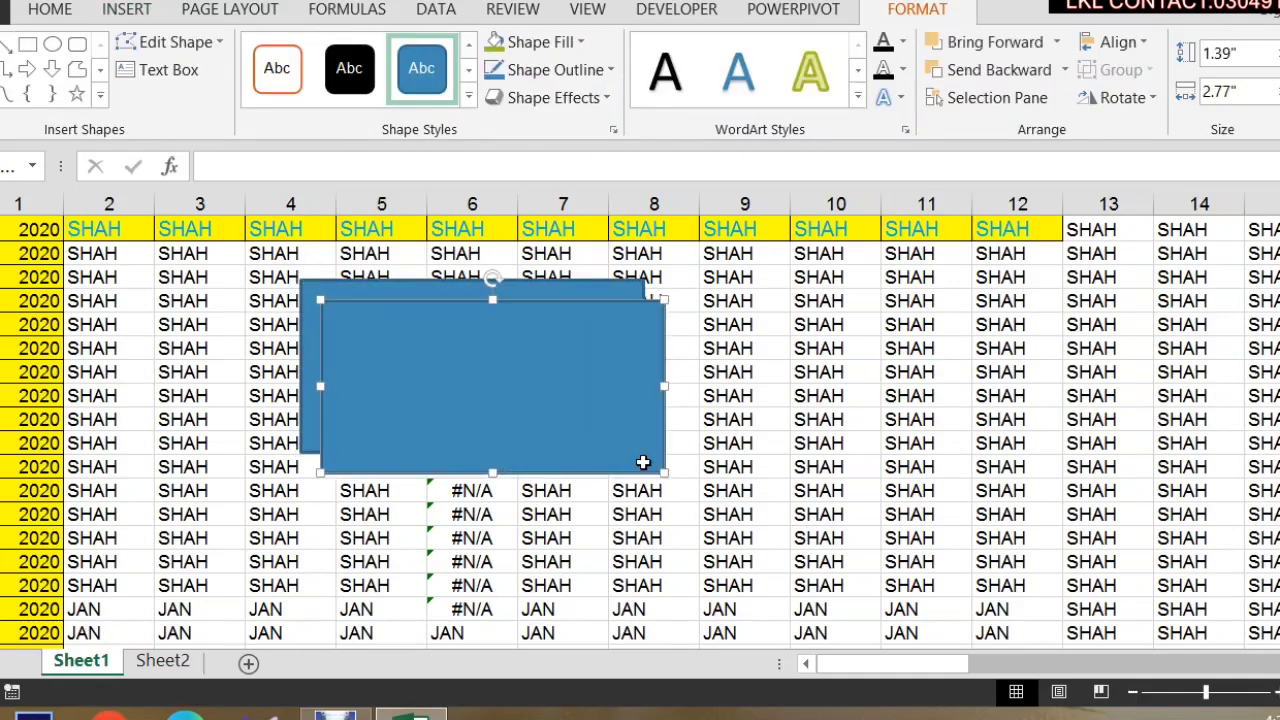
{"action": "left_click_drag", "start_coordinate": [528, 329], "coordinate": [571, 378]}
{"action": "left_click", "coordinate": [346, 86]}
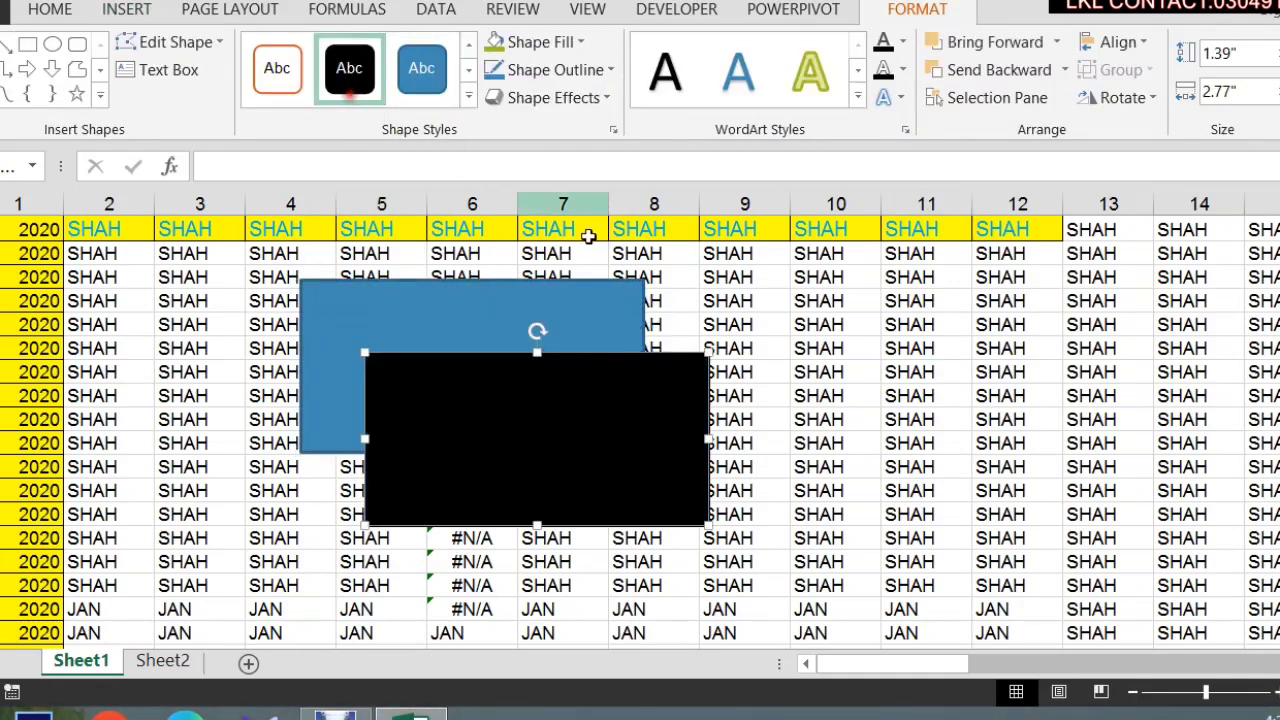
Alternate the black rectangle's stacking order with Send Backward and Bring Forward, leaving it behind the blue rectangle.
{"action": "left_click", "coordinate": [220, 10]}
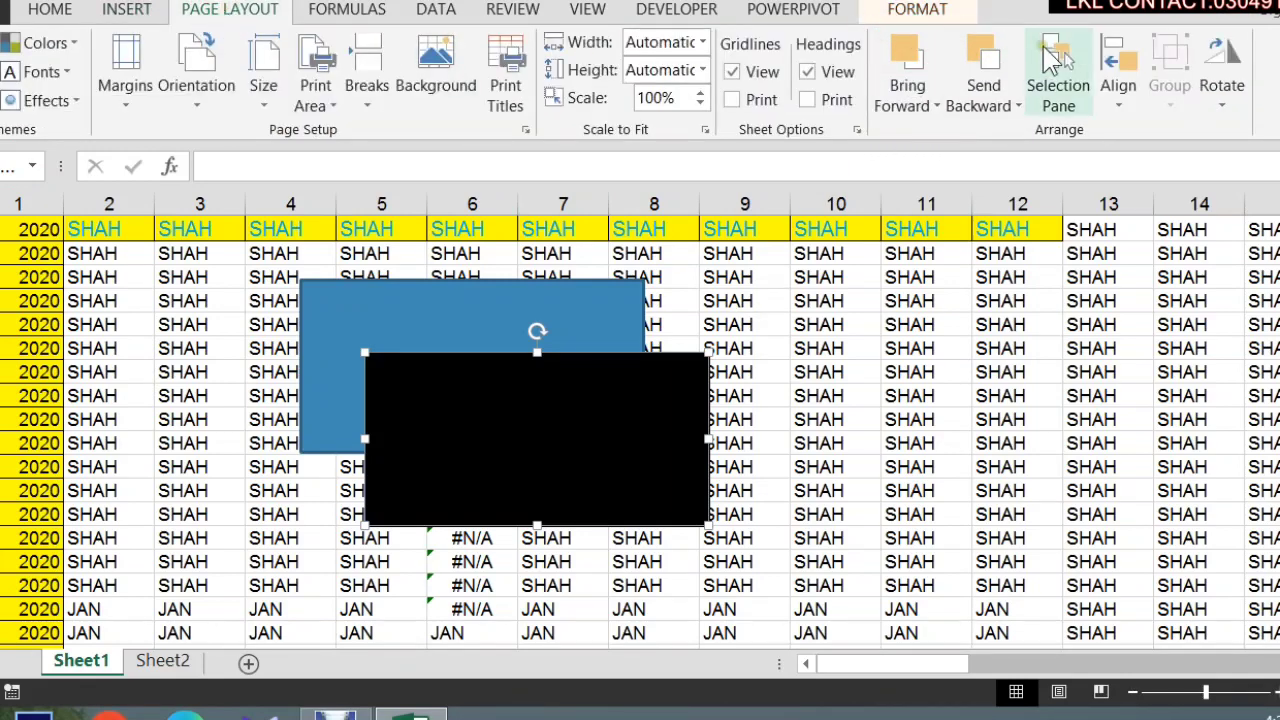
{"action": "left_click", "coordinate": [984, 51]}
{"action": "left_click", "coordinate": [895, 58]}
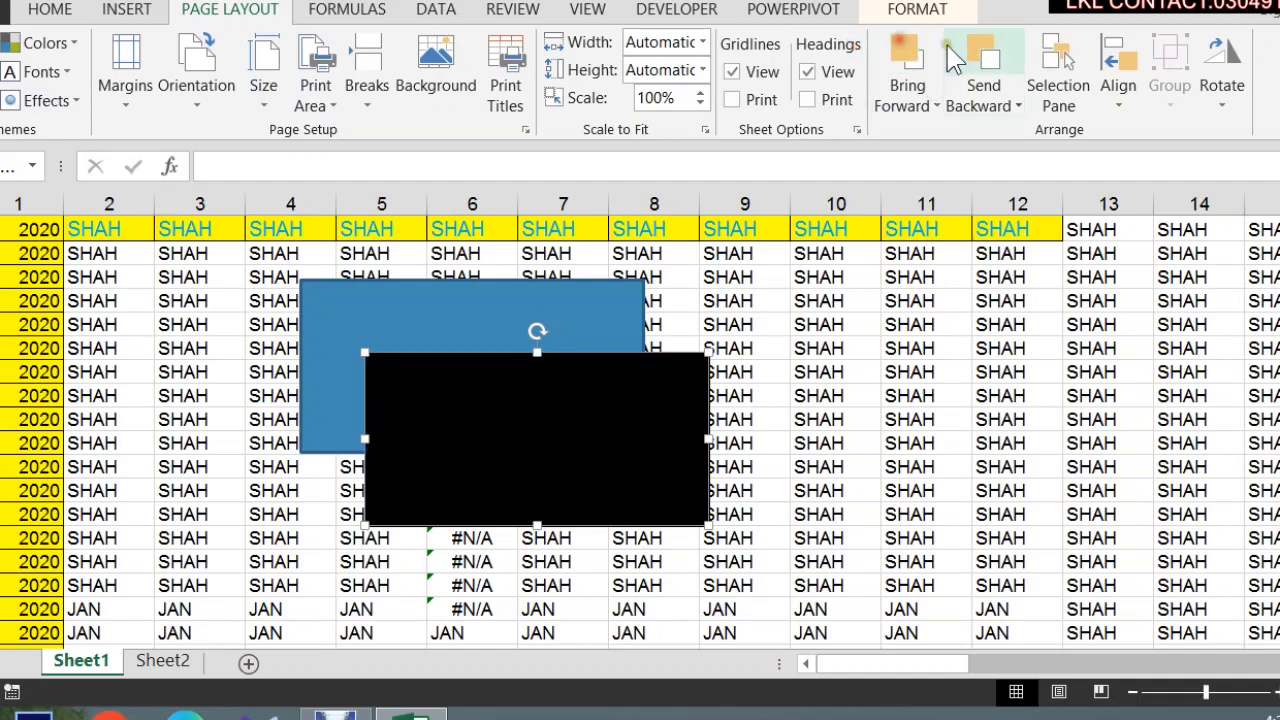
{"action": "left_click", "coordinate": [960, 55]}
{"action": "left_click", "coordinate": [919, 51]}
{"action": "left_click", "coordinate": [970, 52]}
Use the Selection Pane to hide all shapes and show them again, and close the pane.
{"action": "left_click", "coordinate": [1057, 69]}
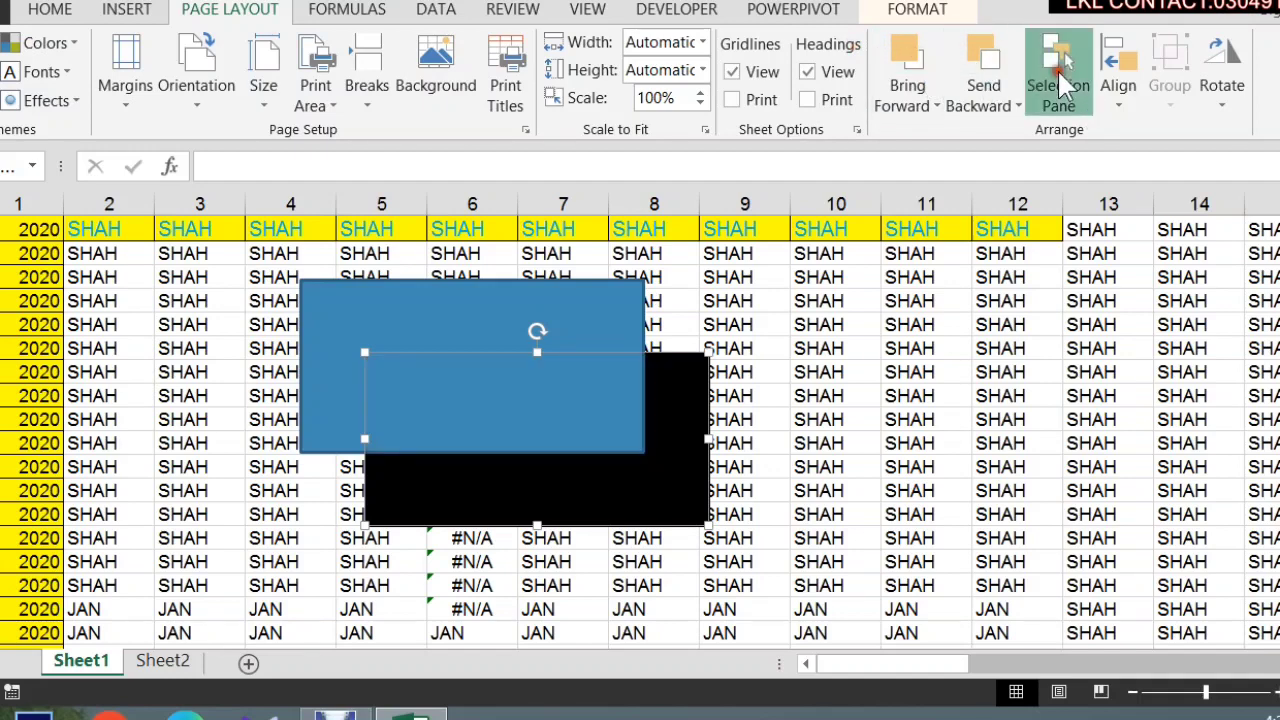
{"action": "left_click", "coordinate": [1217, 266]}
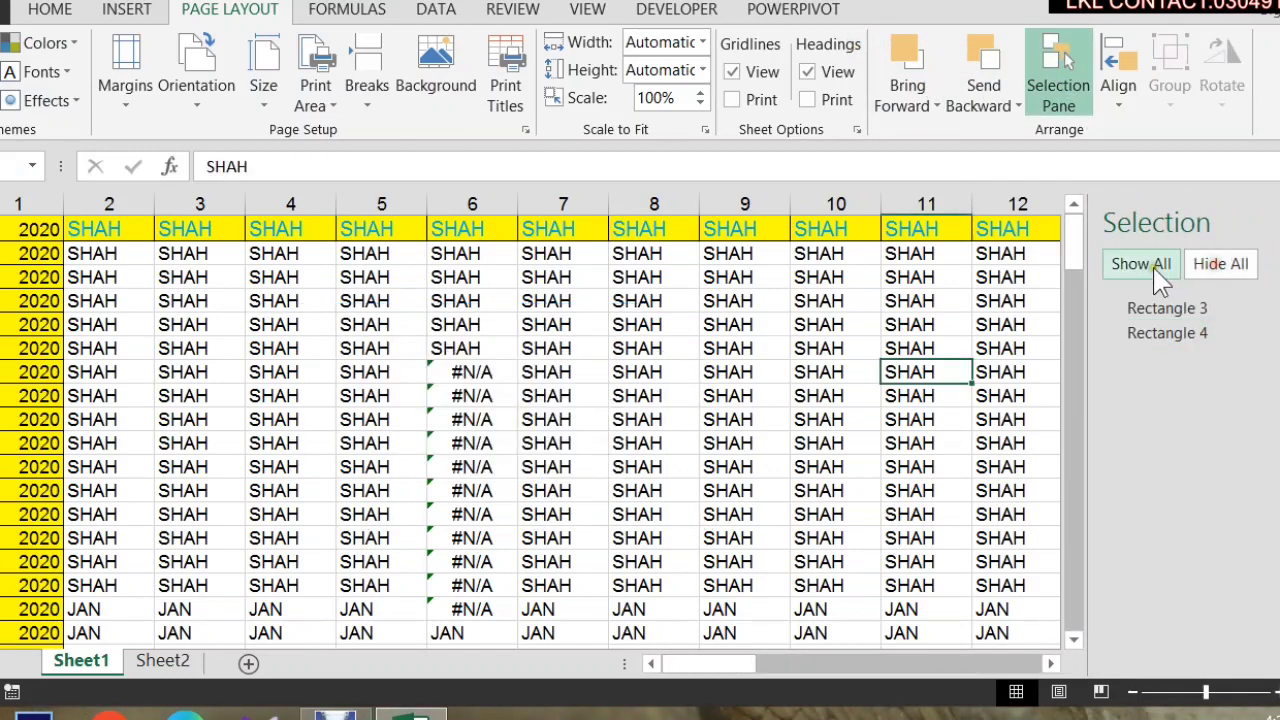
{"action": "left_click", "coordinate": [1152, 268]}
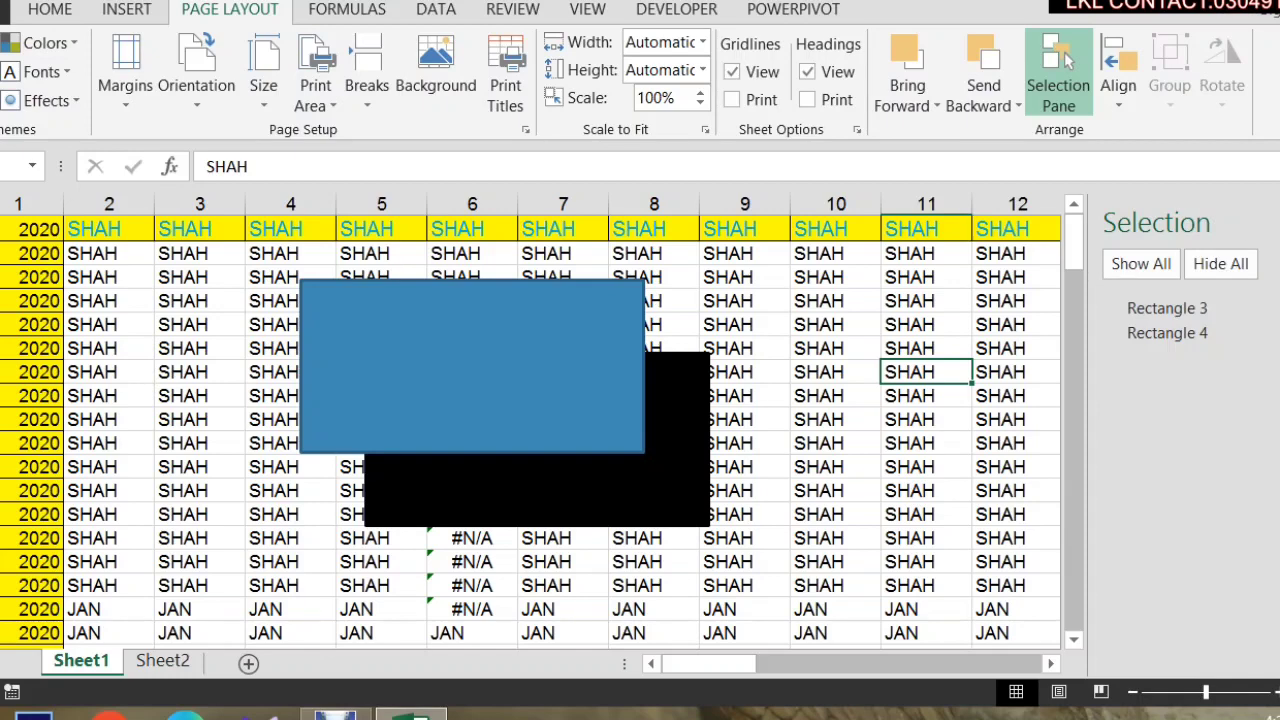
{"action": "left_click", "coordinate": [1057, 69]}
{"action": "left_click", "coordinate": [1118, 75]}
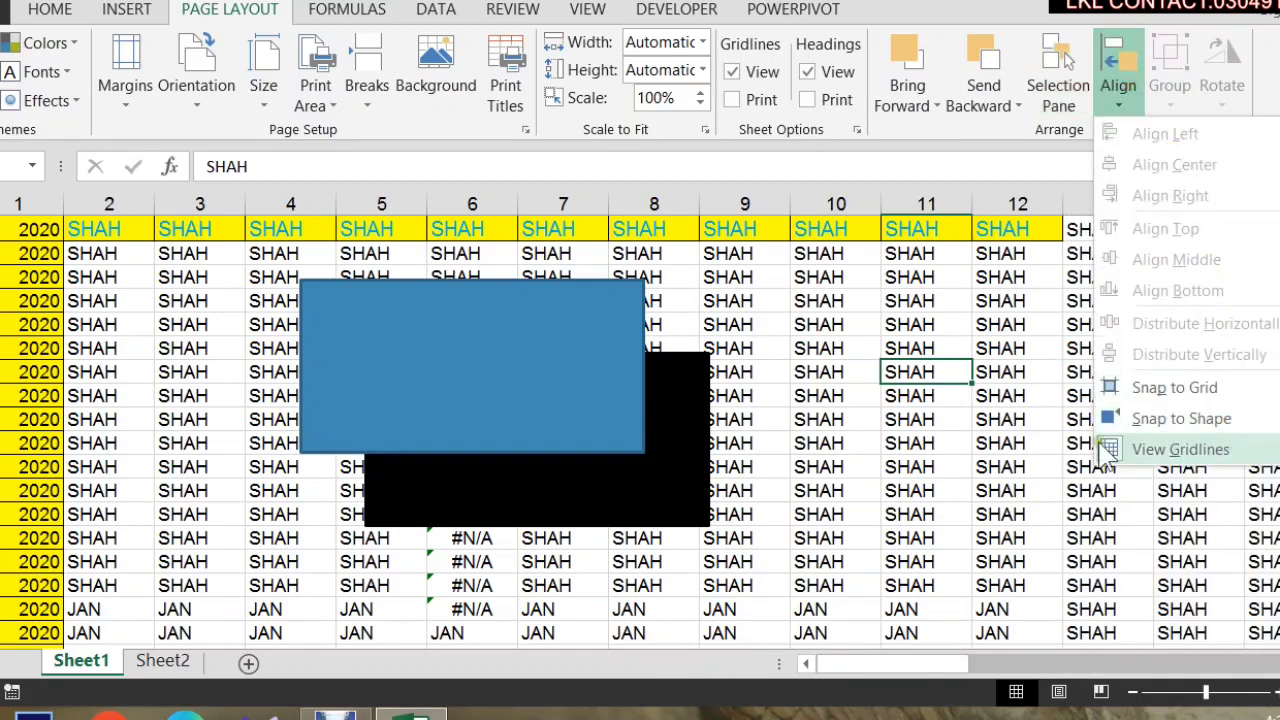
{"action": "left_click", "coordinate": [855, 449]}
{"action": "left_click", "coordinate": [815, 423]}
{"action": "left_click", "coordinate": [728, 437]}
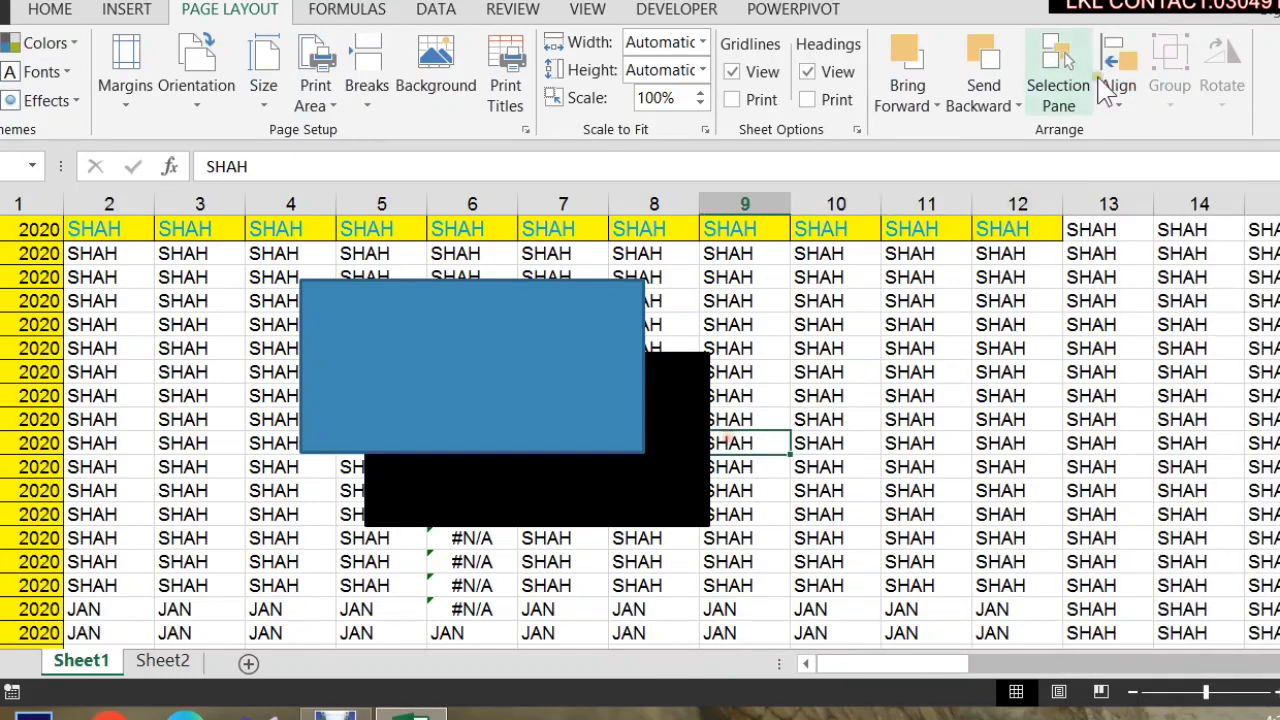
Select both the blue and black rectangles and open the rotation options.
{"action": "left_click", "coordinate": [571, 434]}
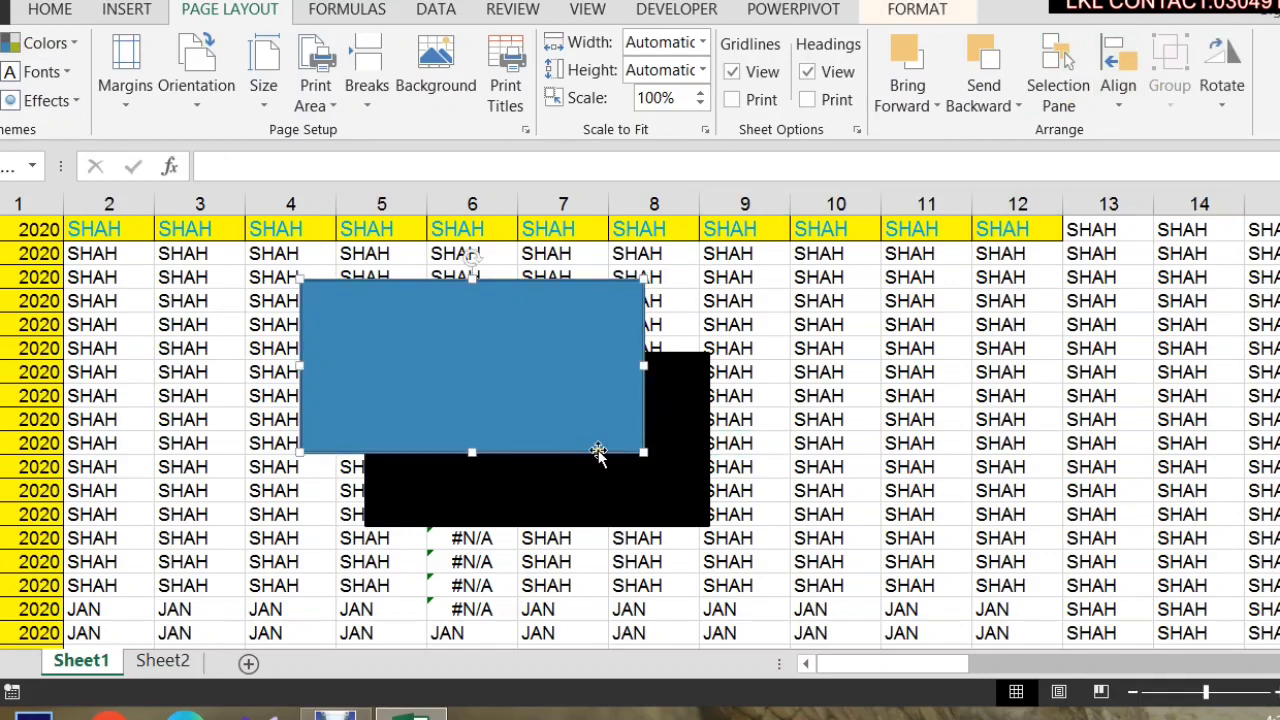
{"action": "left_click", "coordinate": [680, 450], "text": "shift"}
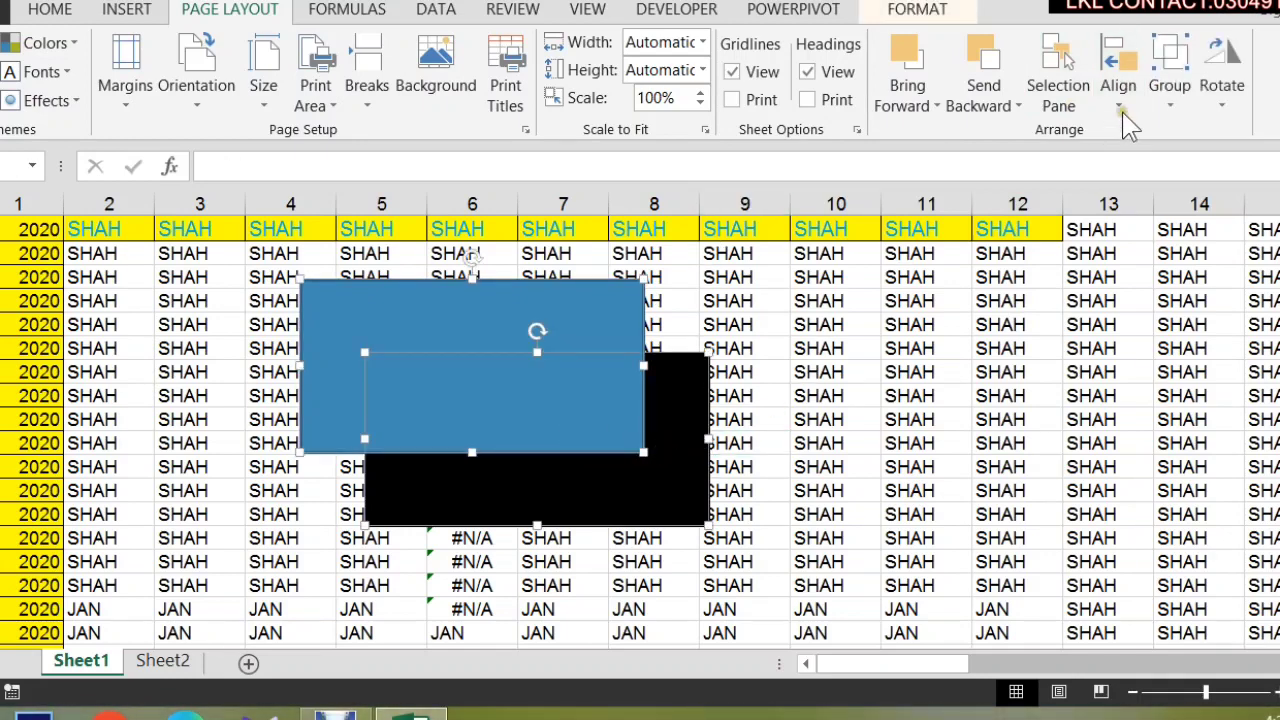
{"action": "left_click", "coordinate": [1190, 92]}
{"action": "left_click", "coordinate": [1222, 88]}
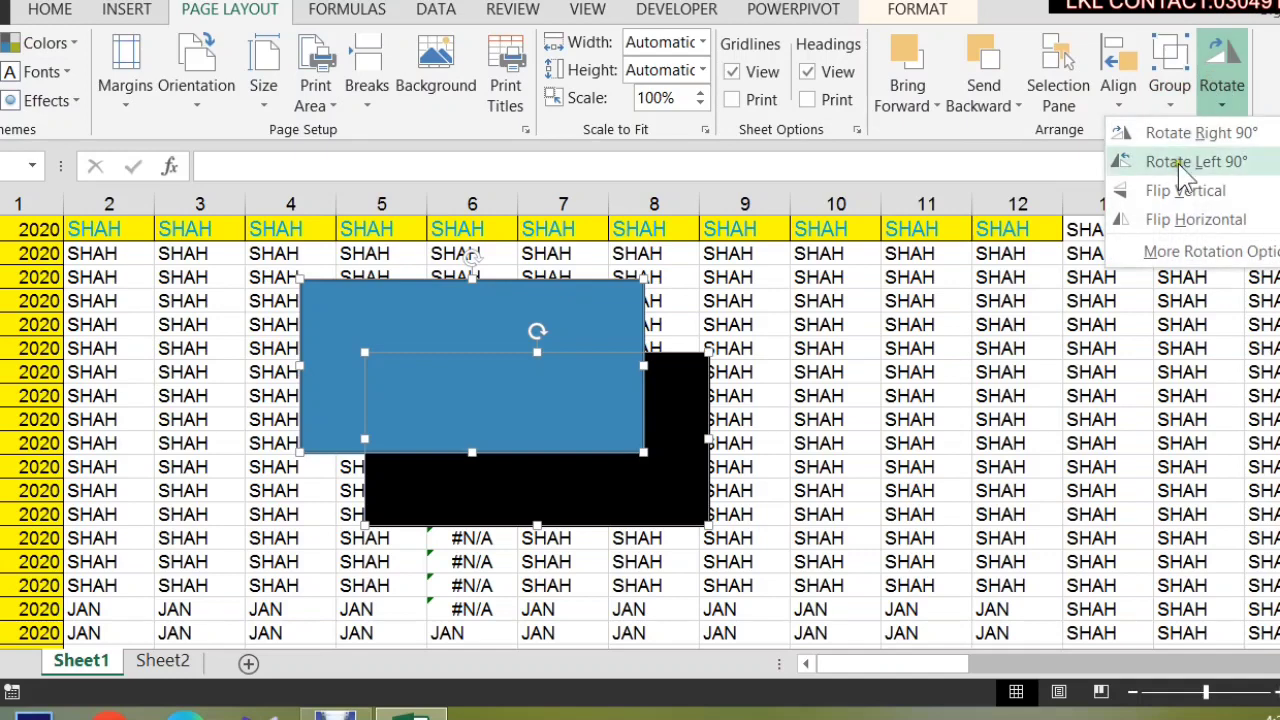